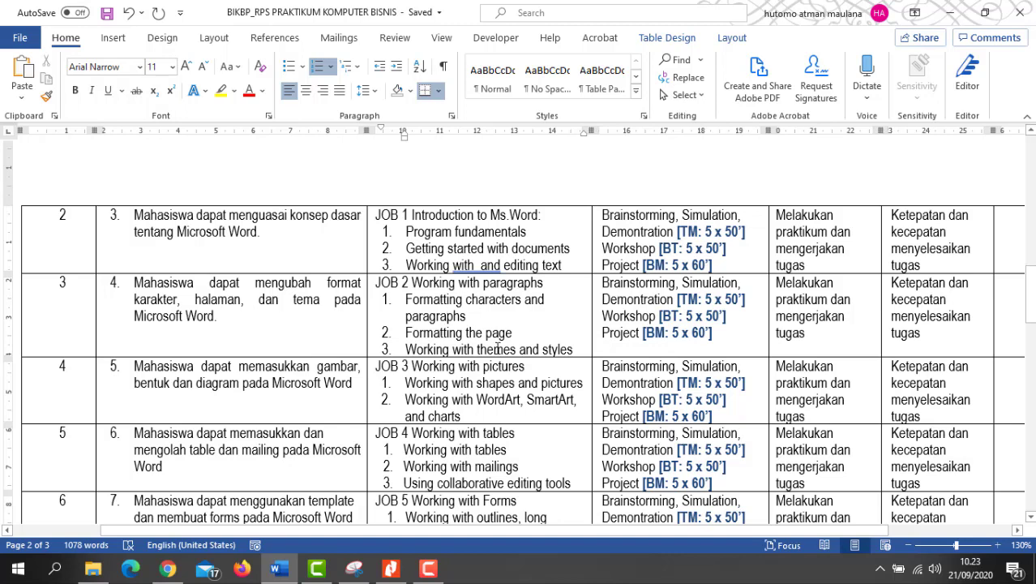
Step: Launch Word, create a blank document, then switch to the BAHAN Praktikum.pdf guide
click(18, 568)
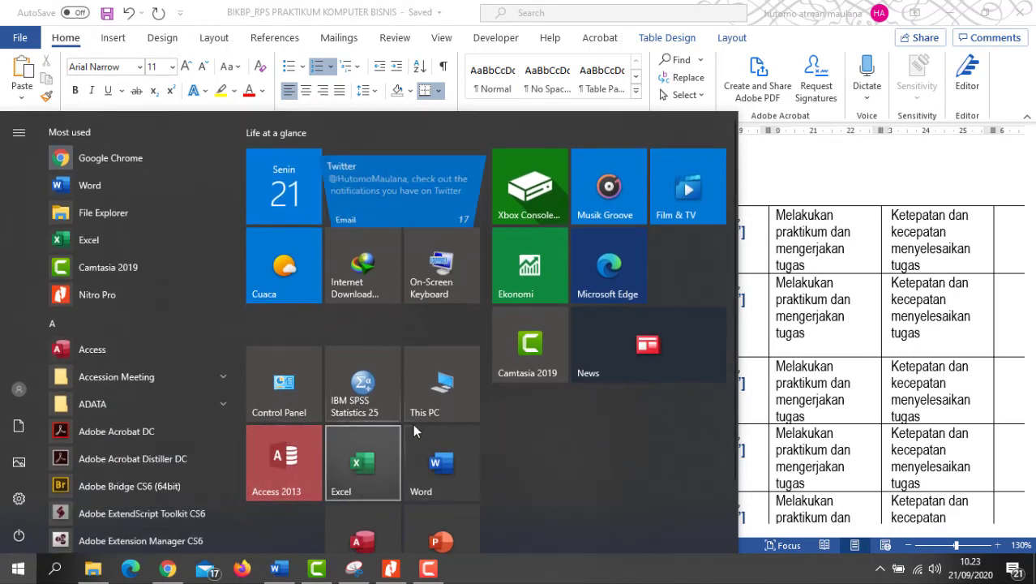
click(447, 461)
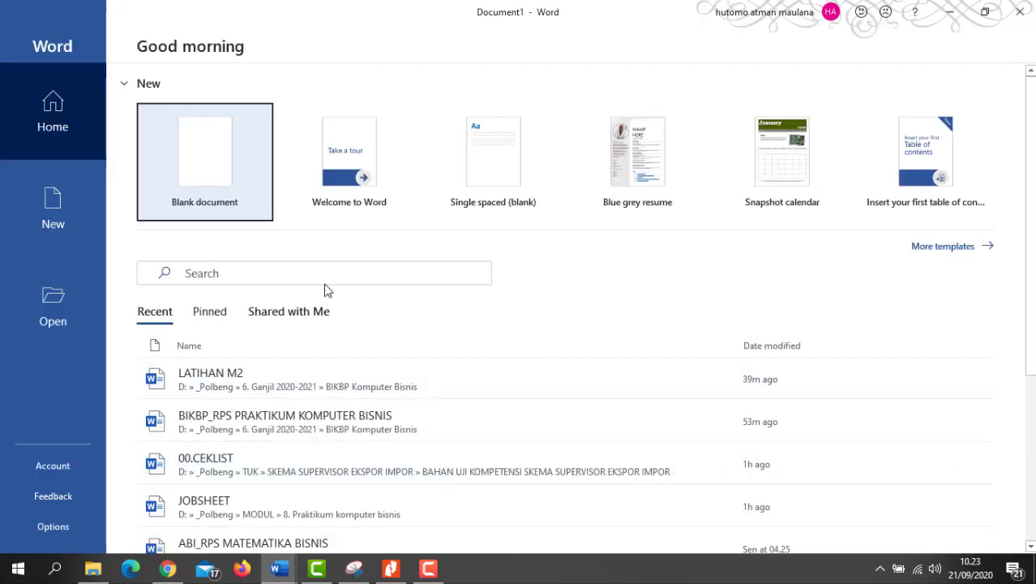
click(231, 170)
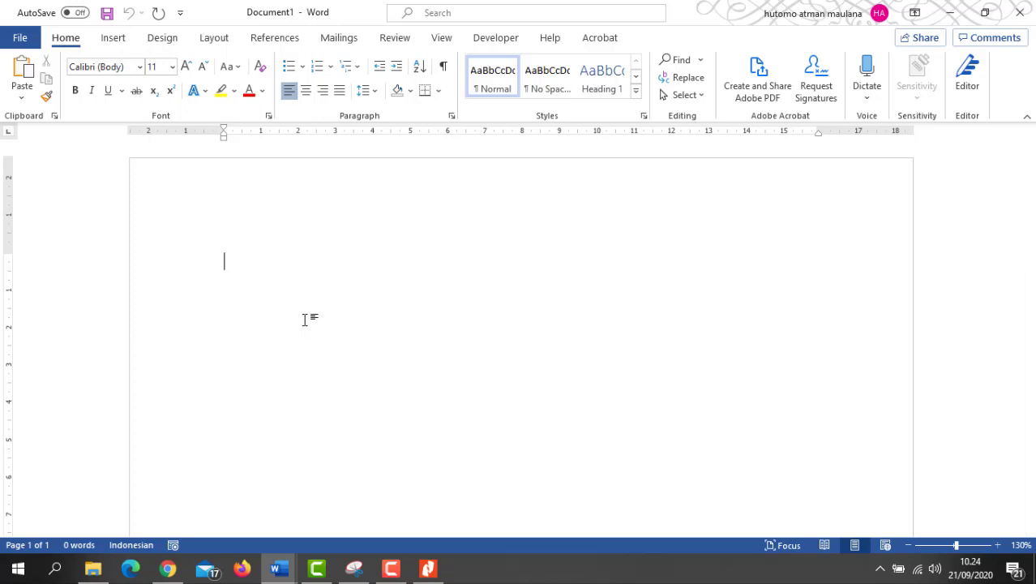
click(429, 570)
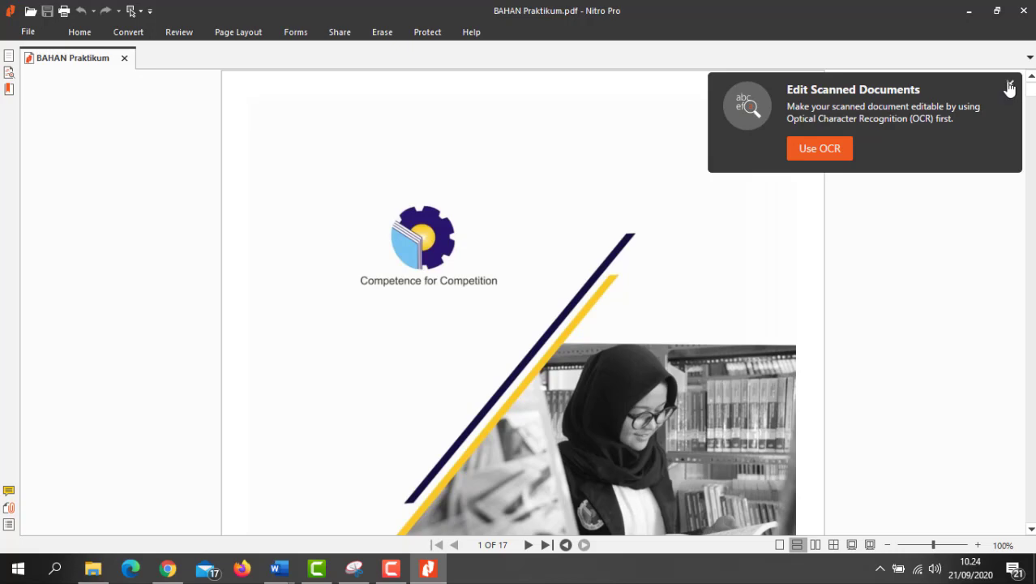
Step: Dismiss the Edit Scanned Documents popup and scroll the guide to the page 6 final project outlines
click(1010, 86)
scroll(598, 205, down, 4)
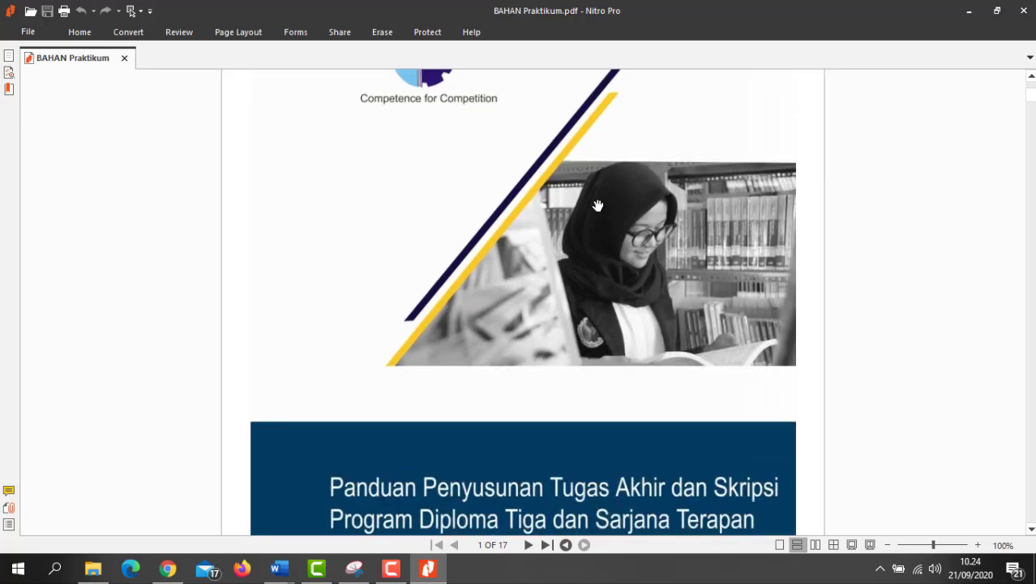
scroll(598, 205, down, 3)
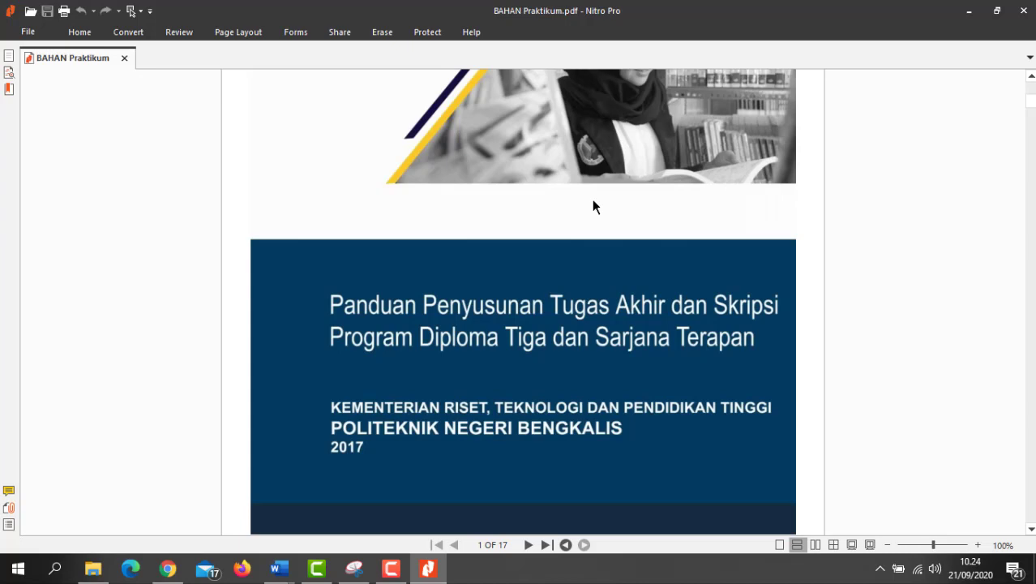
scroll(590, 260, down, 6)
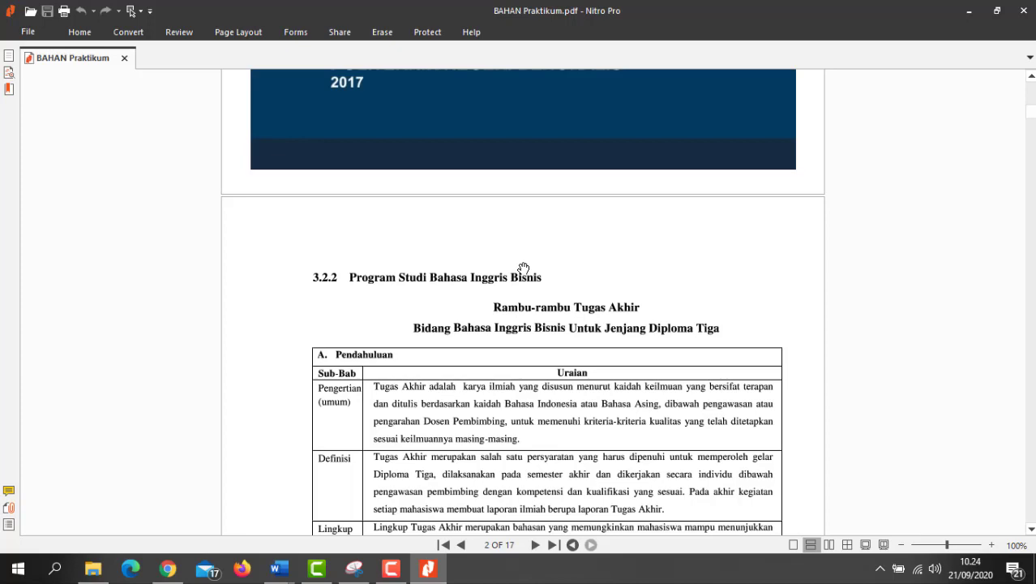
scroll(524, 269, down, 3)
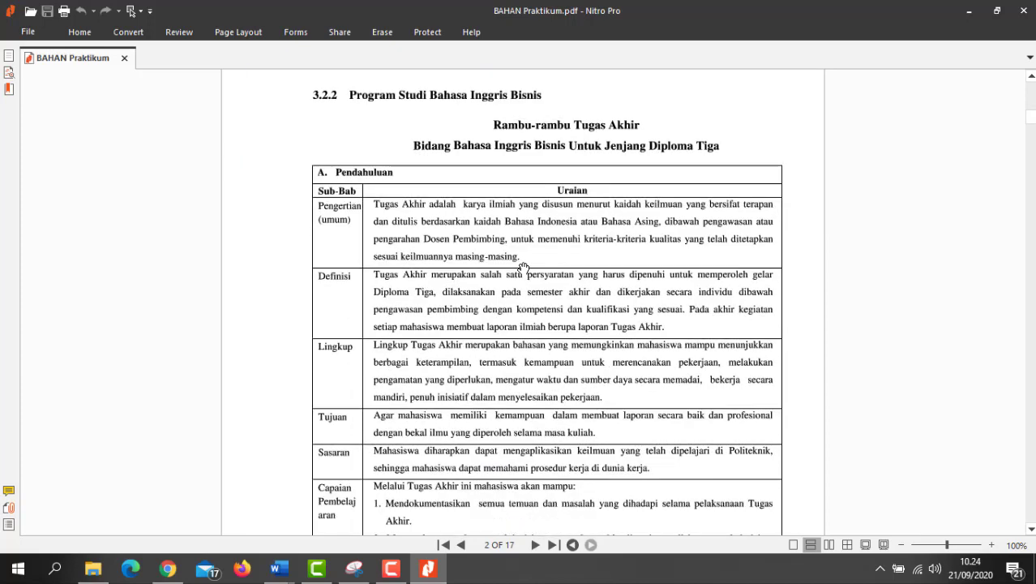
scroll(524, 269, up, 3)
scroll(524, 269, down, 2)
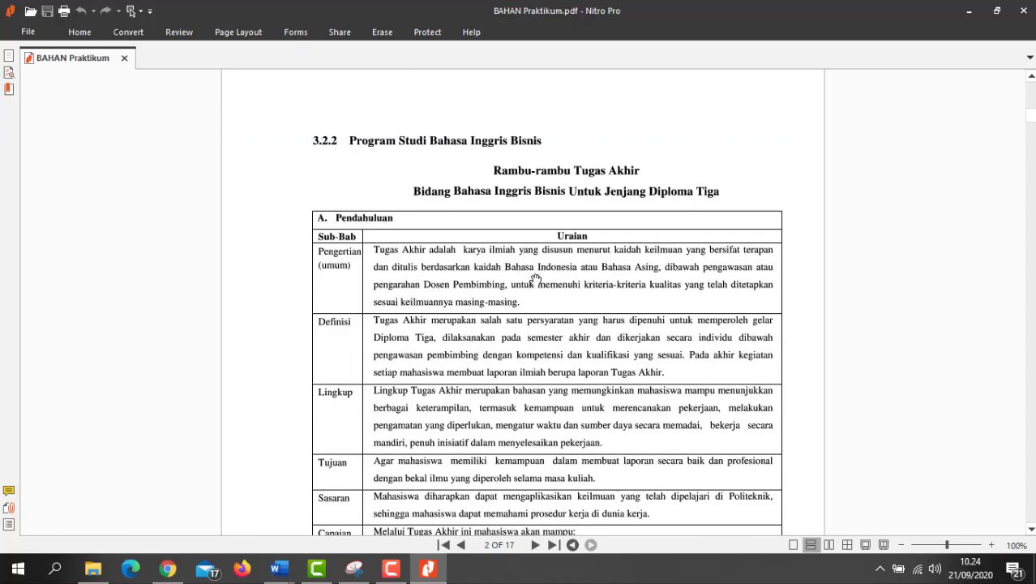
scroll(512, 227, down, 20)
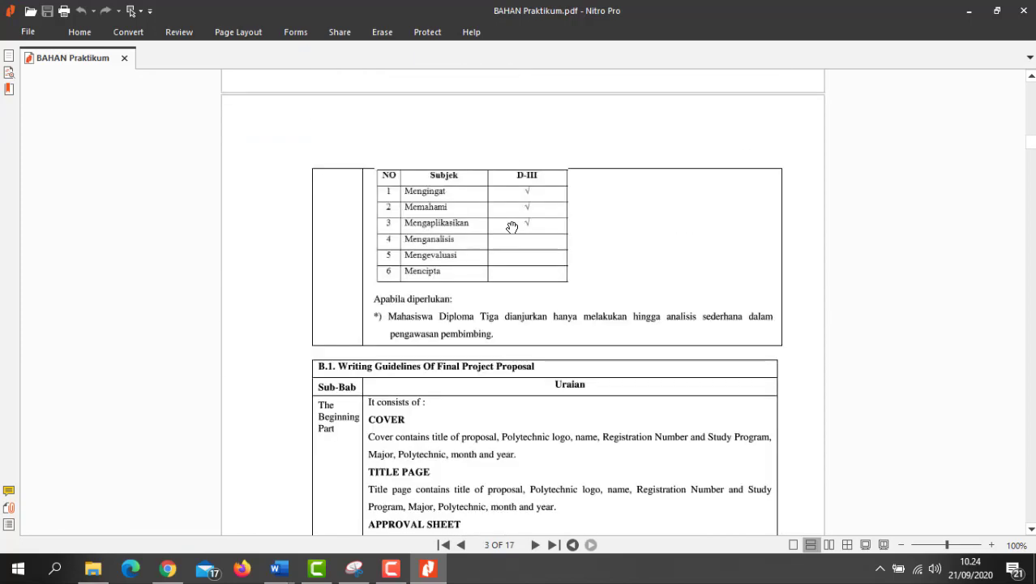
scroll(513, 228, down, 20)
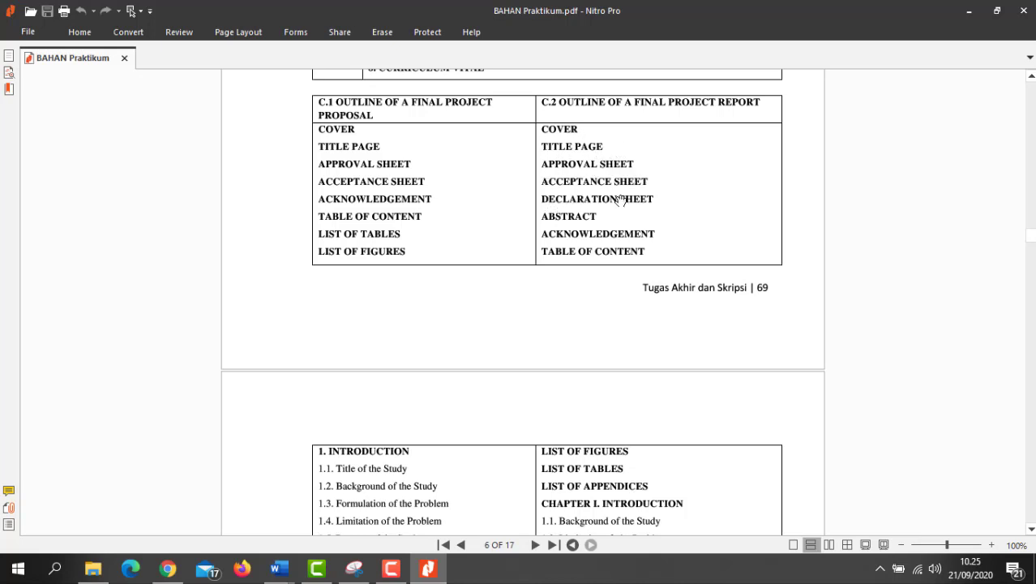
Step: Scroll past the page 8 Final Project Report cover sample to the page 9 Acceptance Sheet
scroll(543, 259, down, 10)
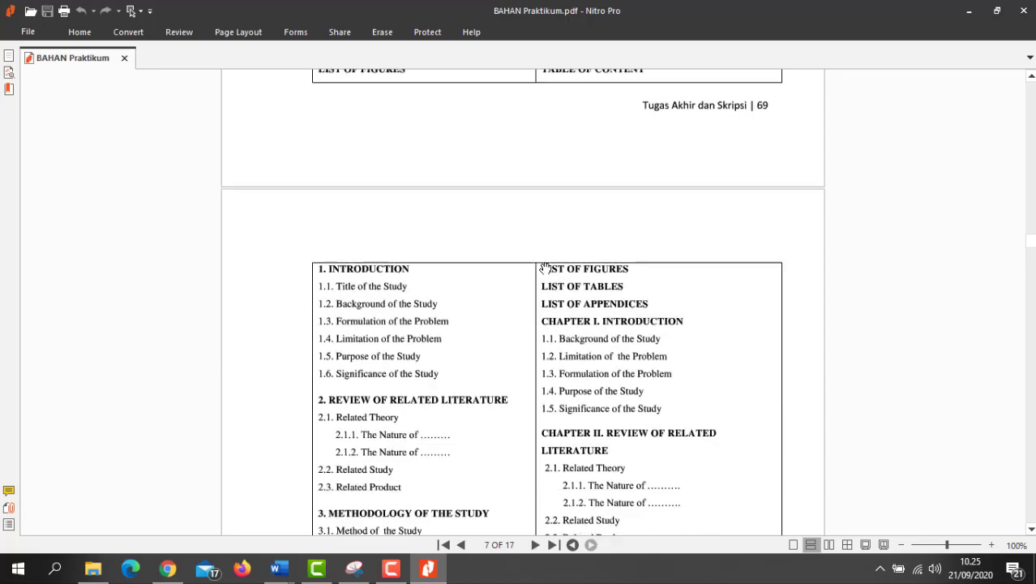
scroll(547, 302, down, 5)
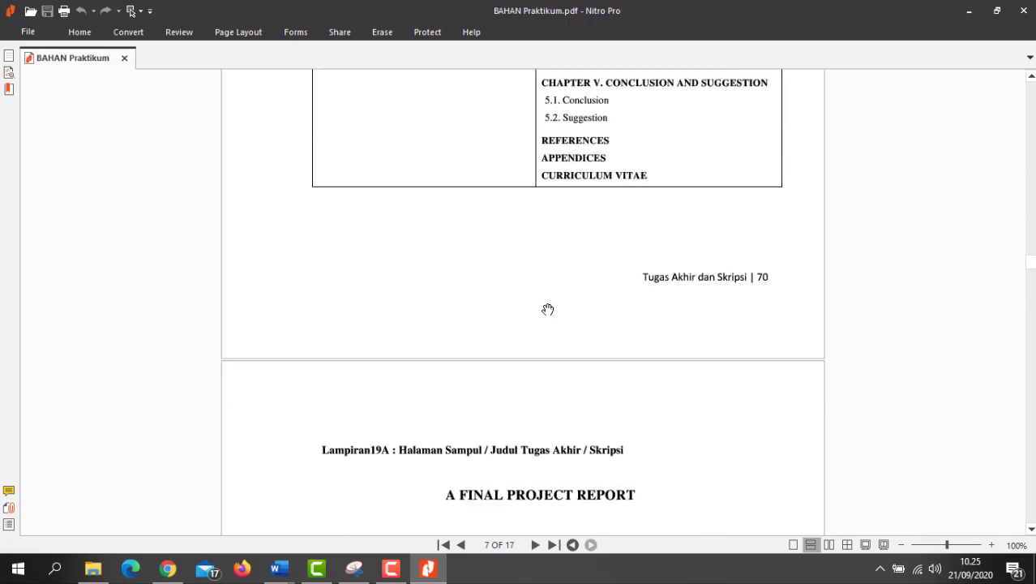
scroll(548, 307, up, 4)
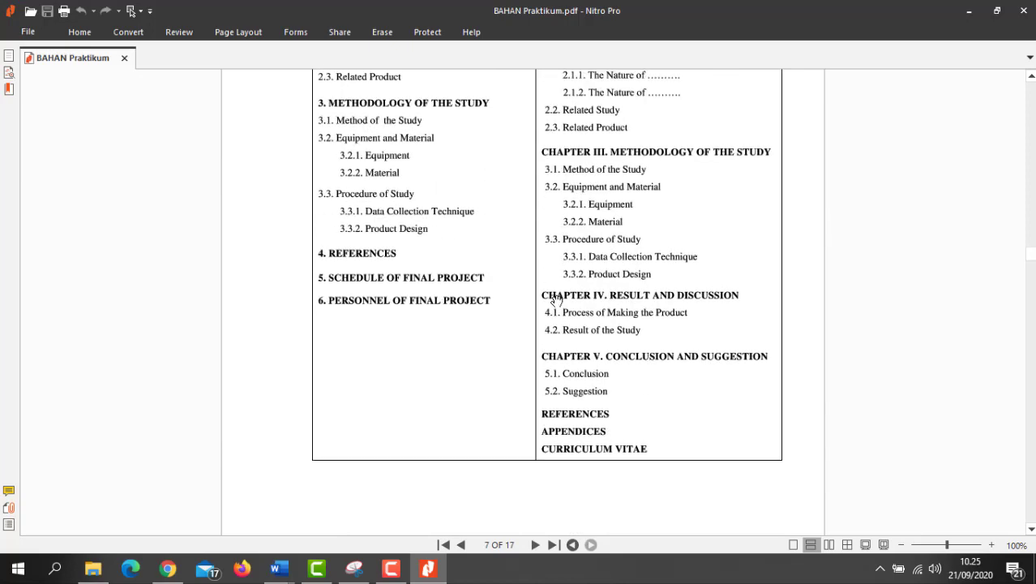
scroll(552, 300, down, 8)
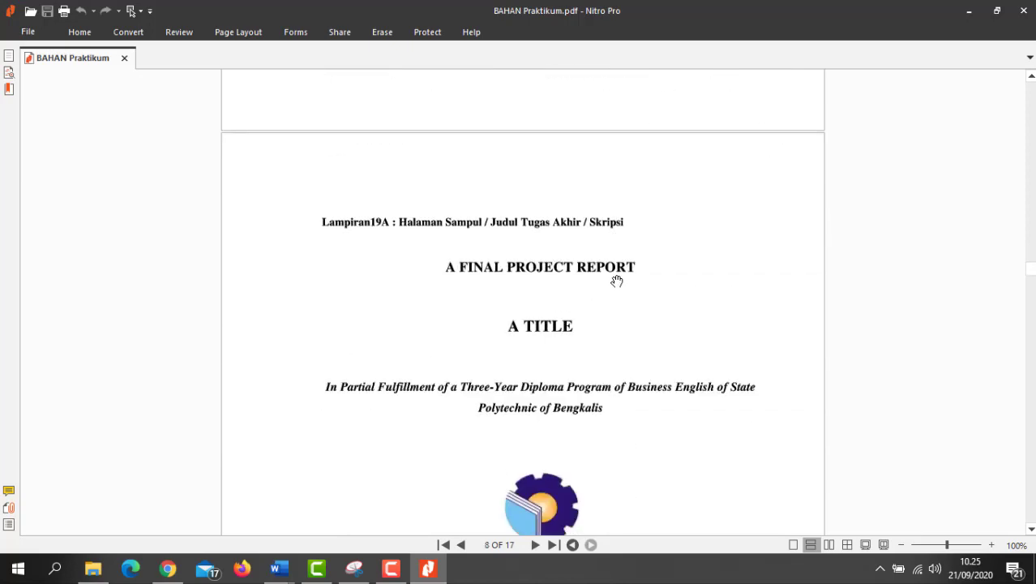
scroll(617, 281, down, 3)
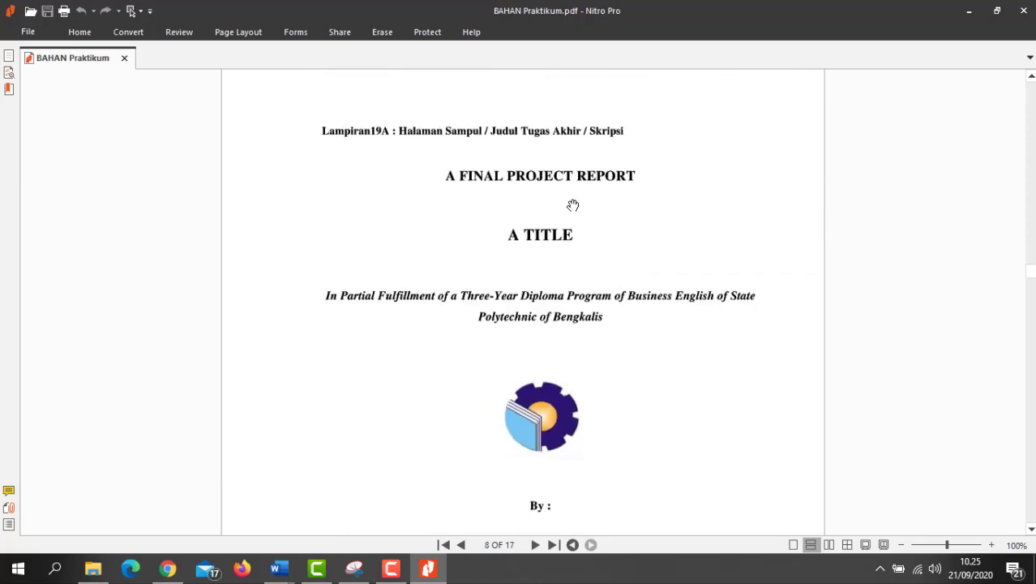
scroll(569, 204, down, 8)
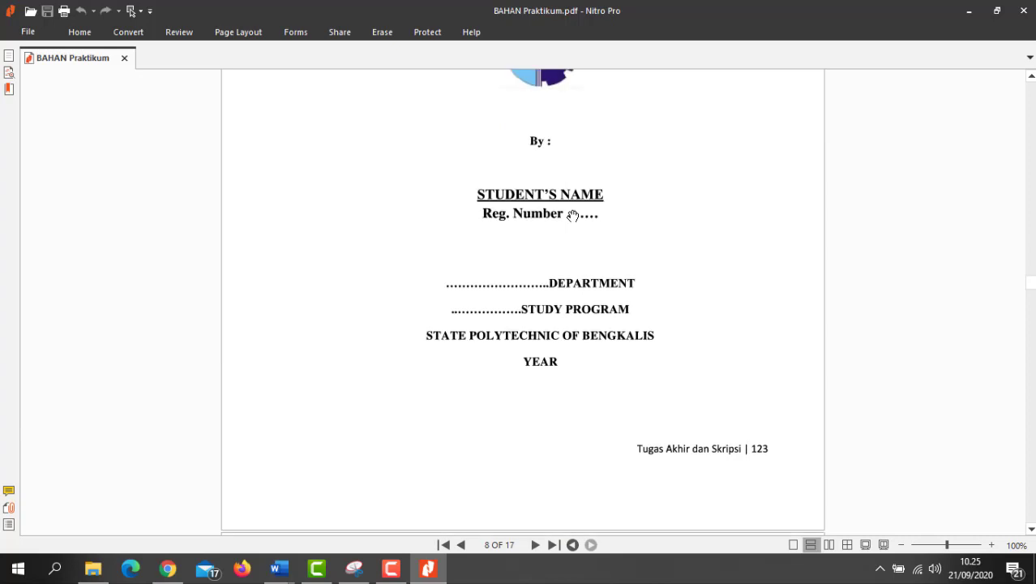
scroll(572, 215, down, 3)
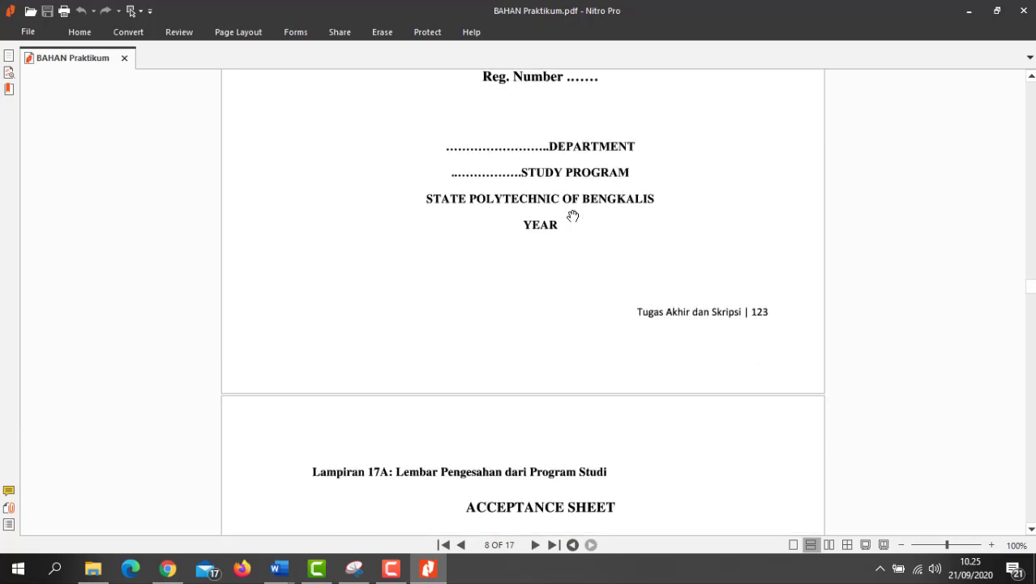
scroll(573, 215, up, 12)
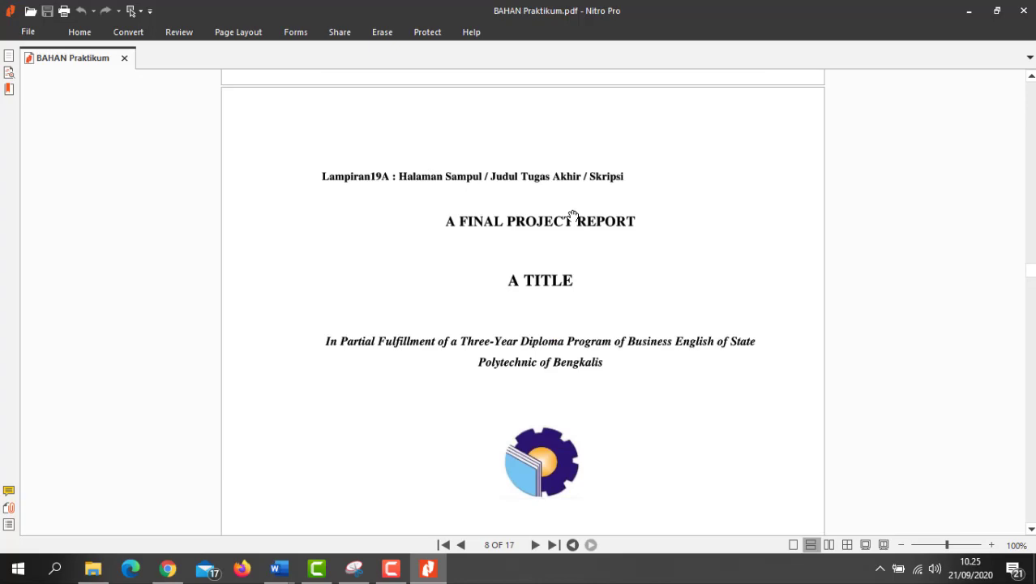
scroll(573, 215, down, 13)
scroll(573, 215, up, 5)
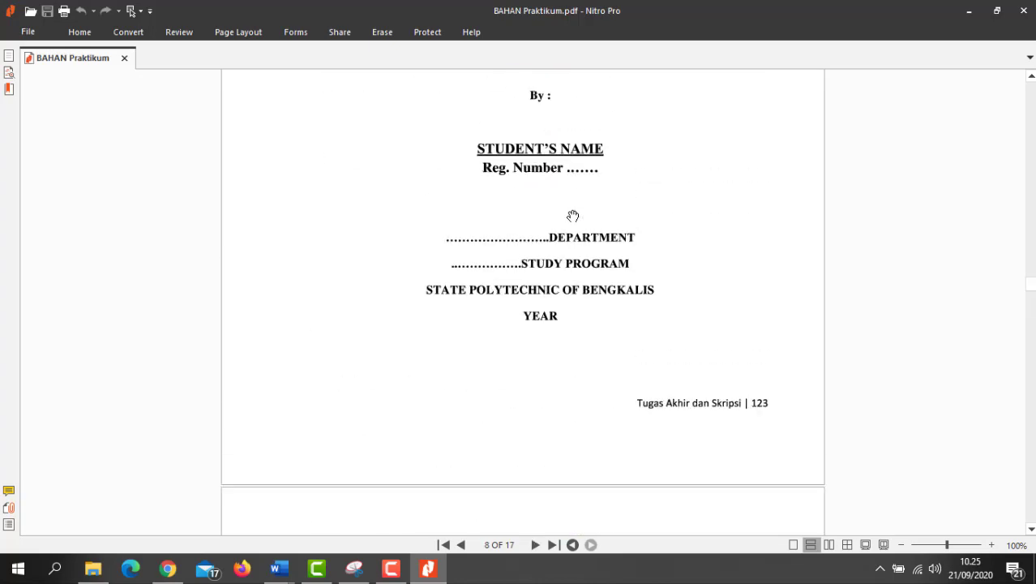
scroll(573, 215, up, 11)
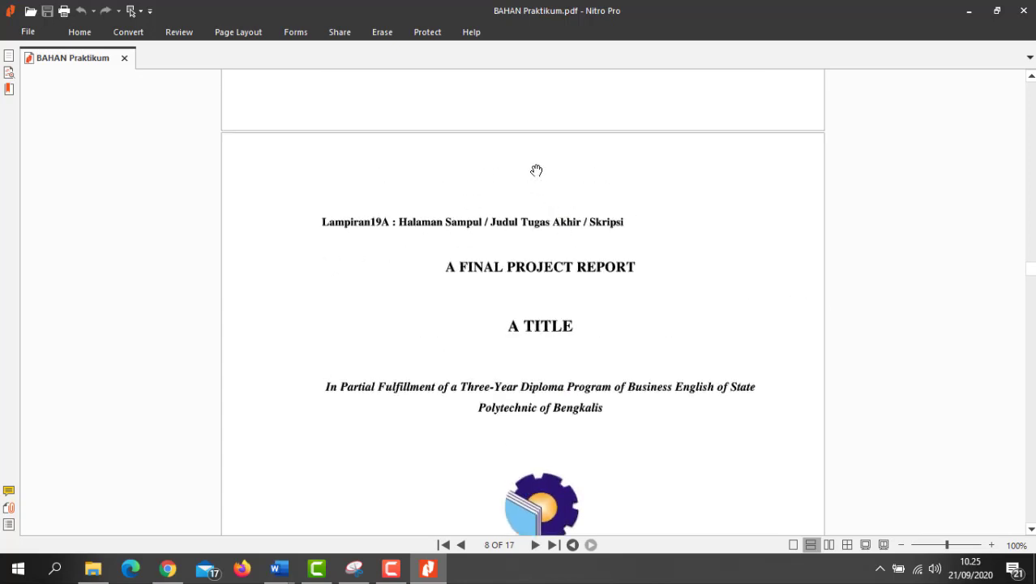
scroll(525, 258, down, 14)
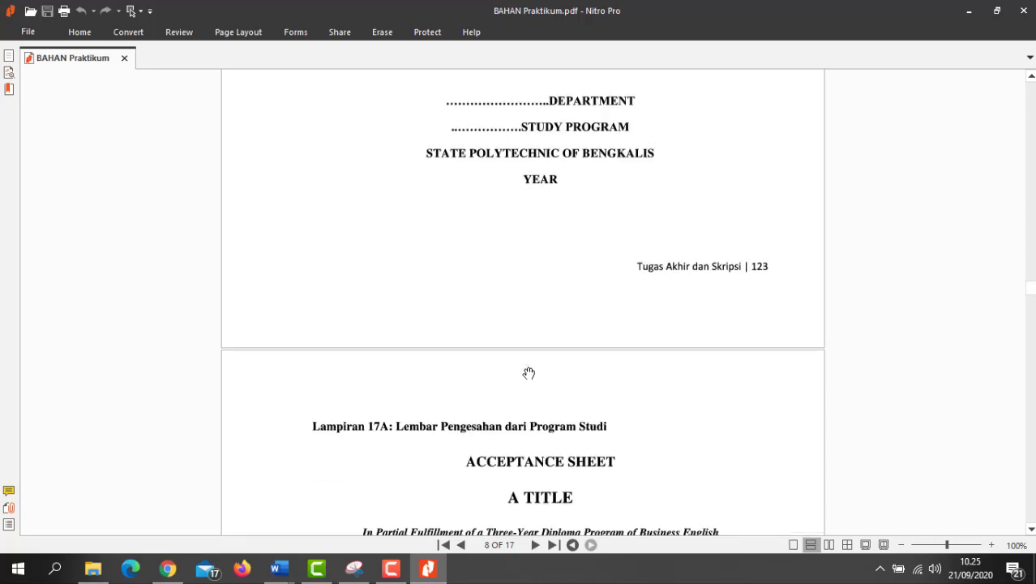
scroll(522, 307, down, 20)
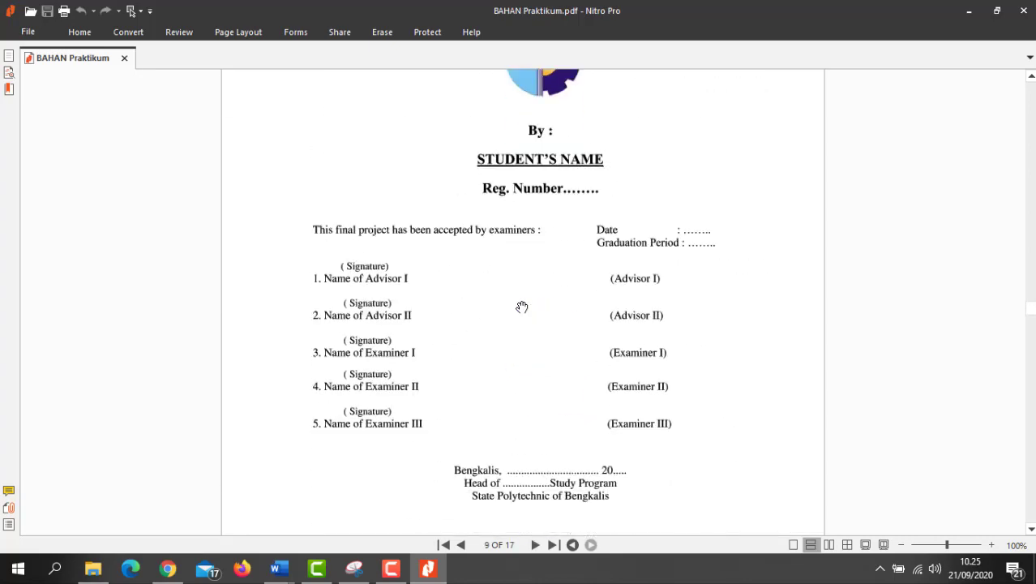
Step: Scroll back to the page 8 Lampiran 19A cover sample, then return to the blank Document1
scroll(522, 307, down, 10)
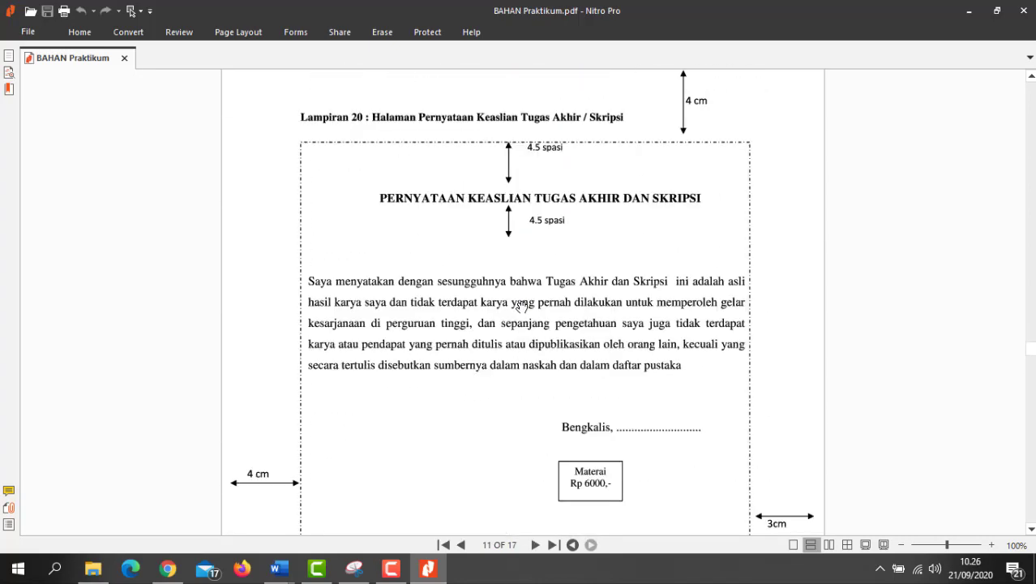
scroll(522, 305, up, 2)
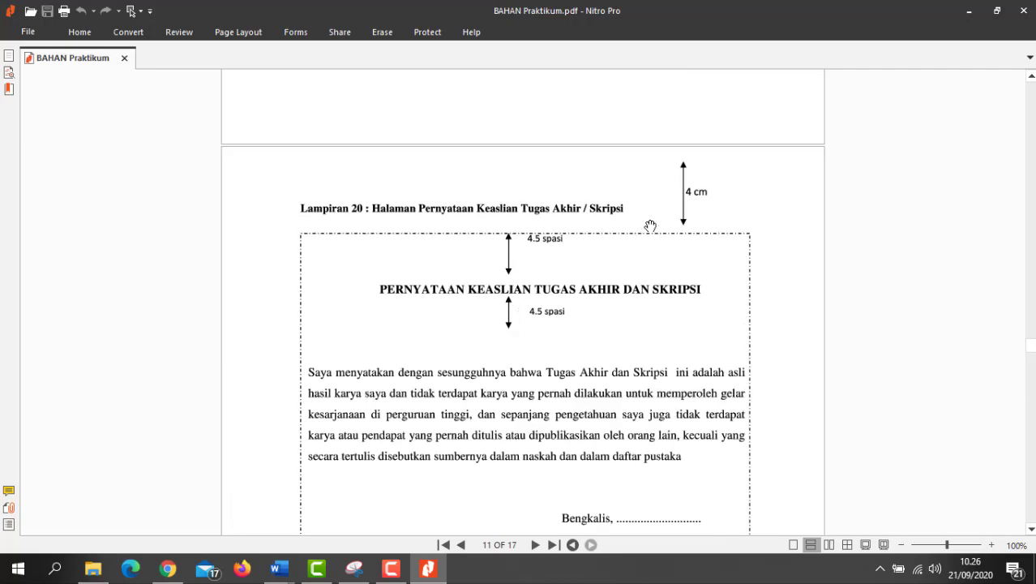
scroll(607, 253, down, 4)
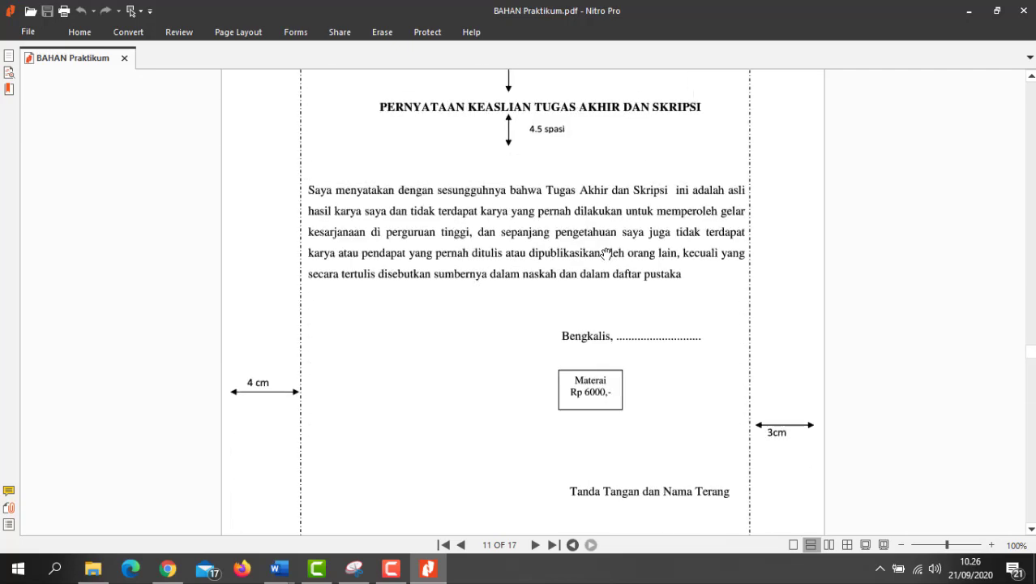
scroll(601, 258, down, 3)
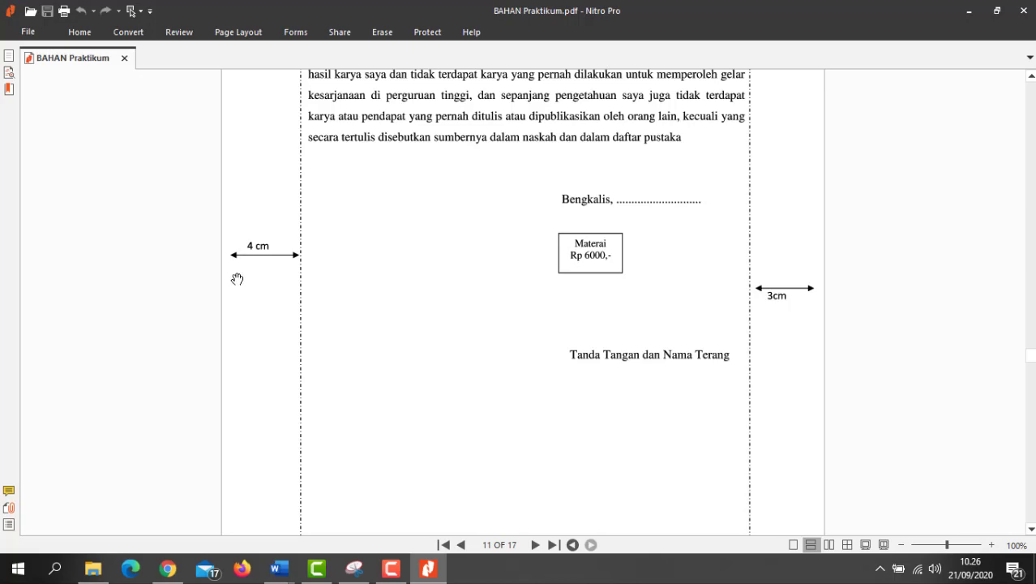
scroll(714, 285, down, 3)
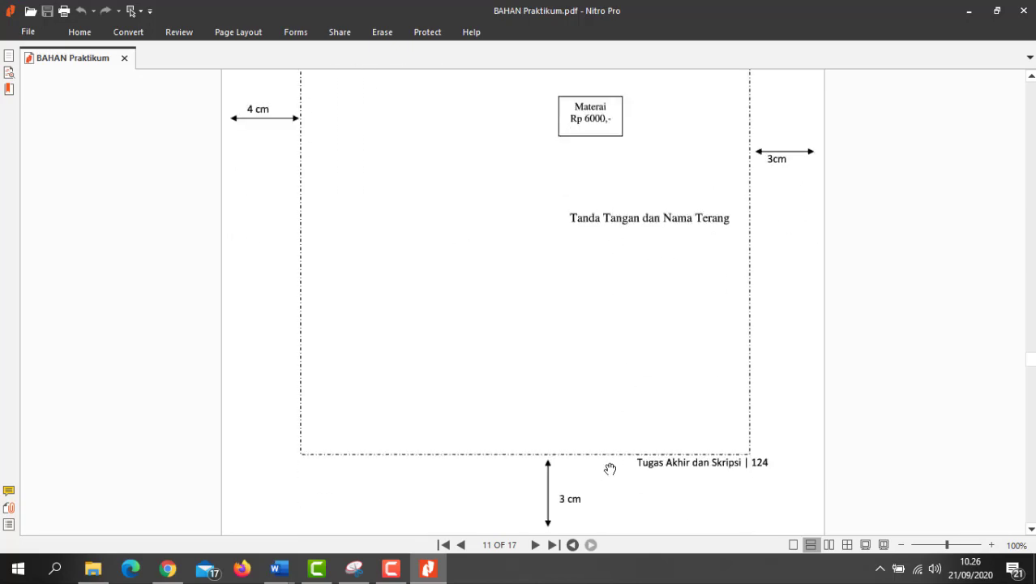
scroll(485, 300, up, 15)
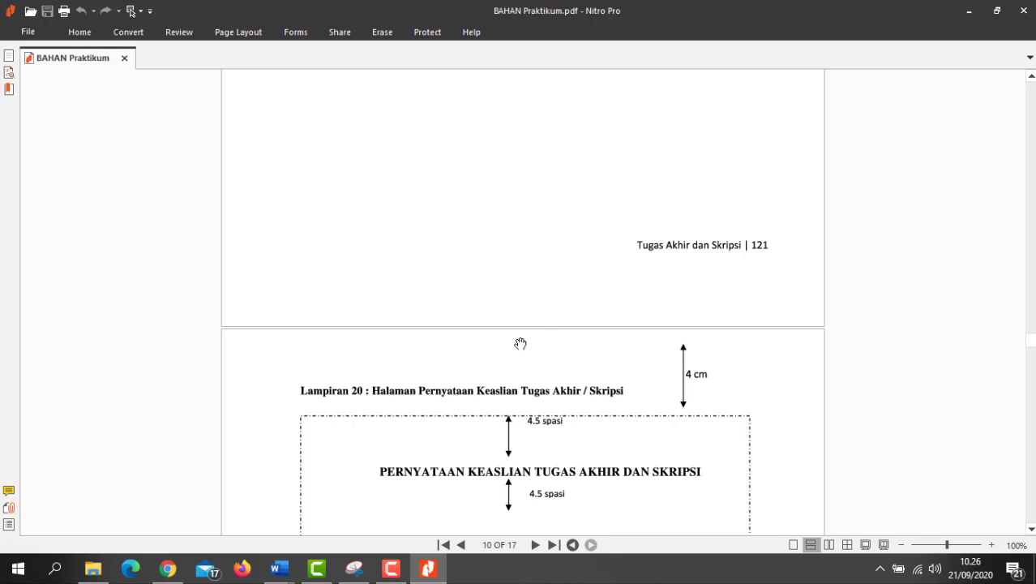
scroll(425, 367, up, 15)
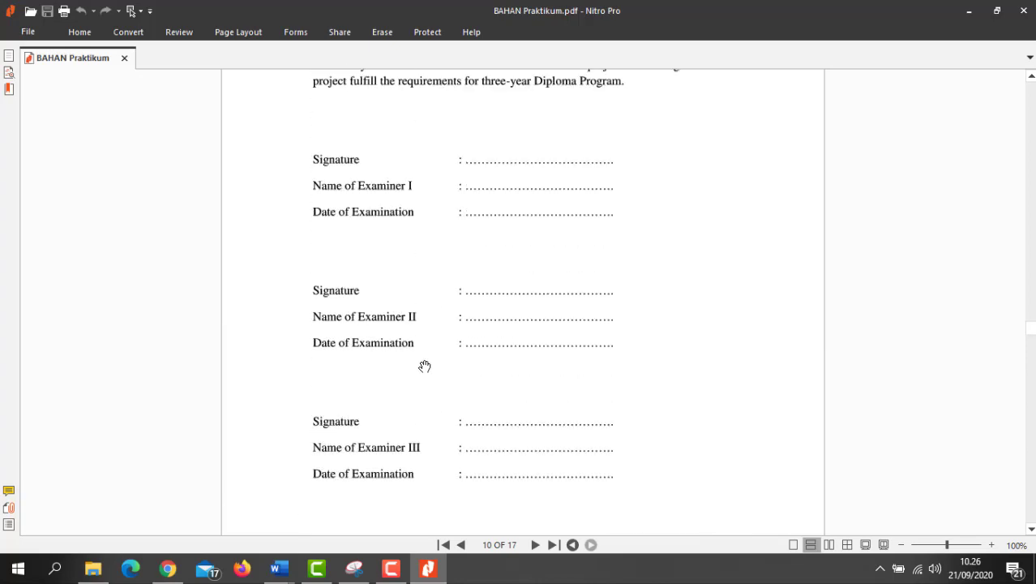
scroll(425, 367, up, 10)
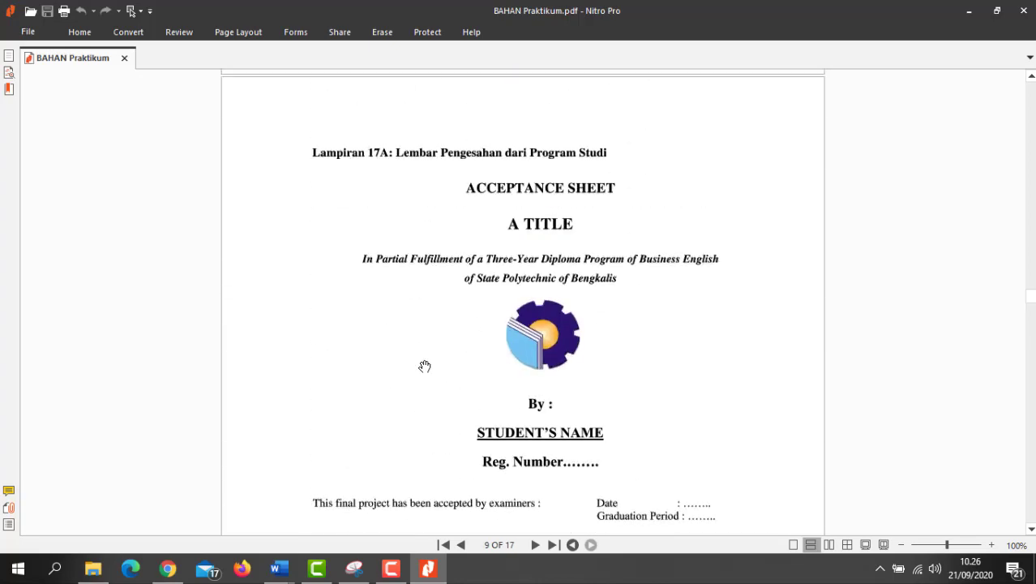
scroll(425, 367, up, 15)
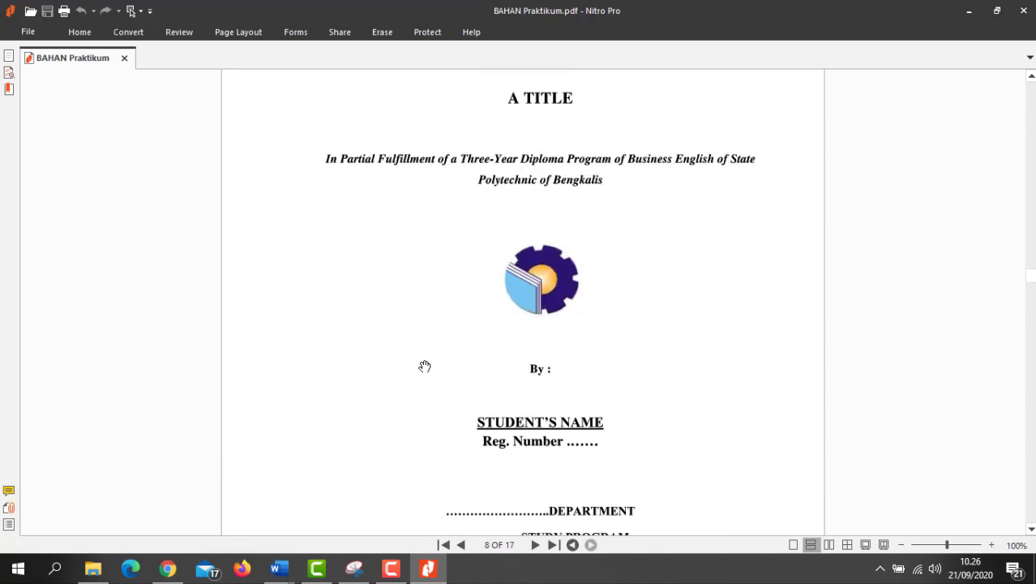
scroll(424, 367, down, 3)
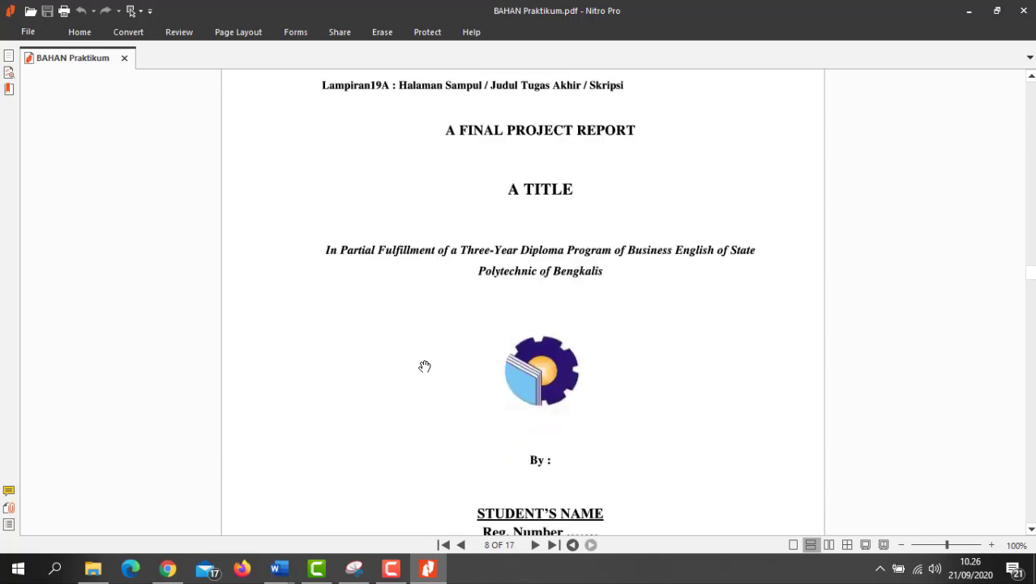
scroll(463, 160, up, 1)
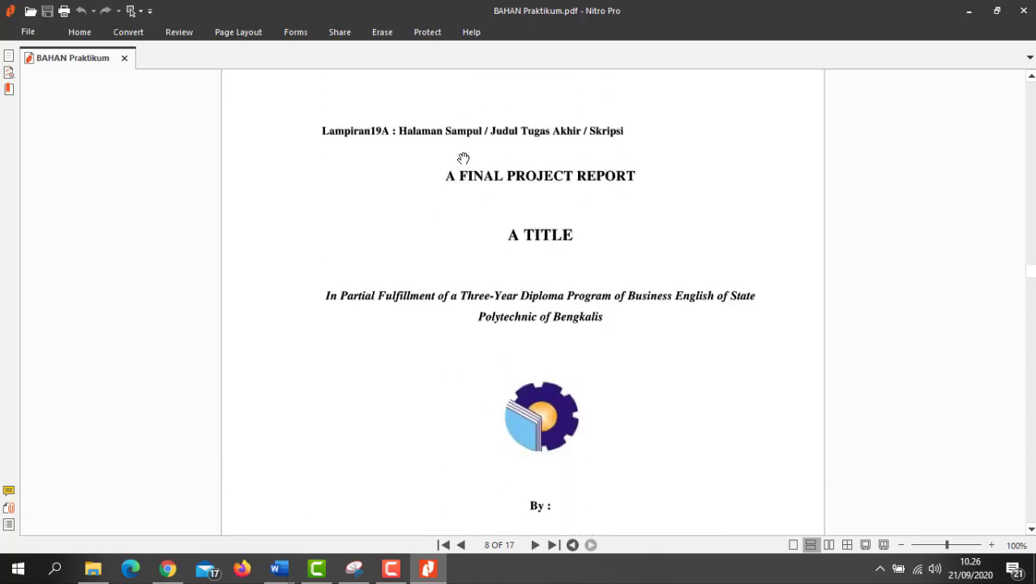
scroll(463, 160, down, 1)
scroll(463, 166, down, 1)
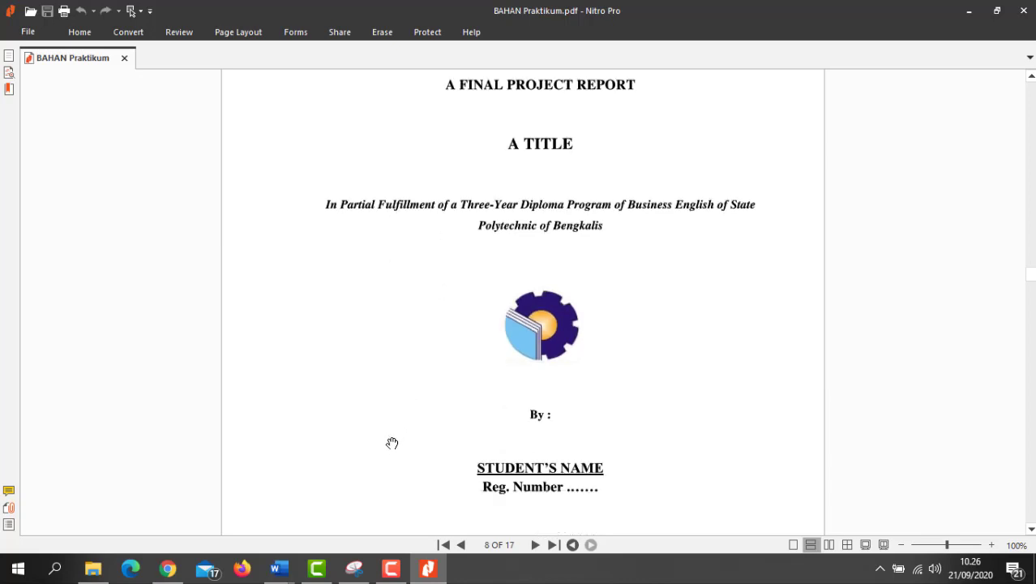
mouse_move(278, 568)
click(313, 528)
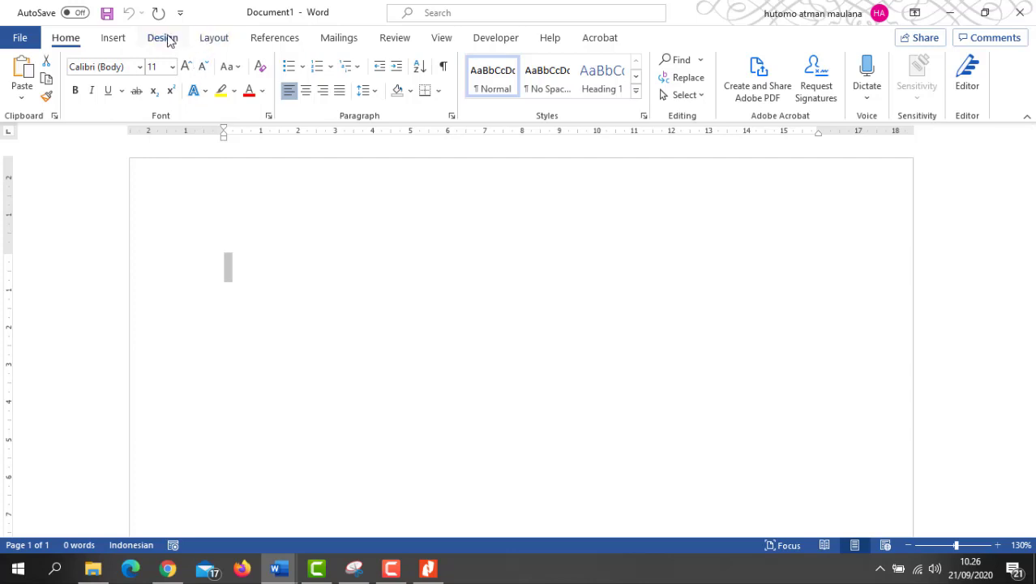
Step: Set Document1's custom margins to 4 cm top and left, 3 cm bottom and right
click(197, 42)
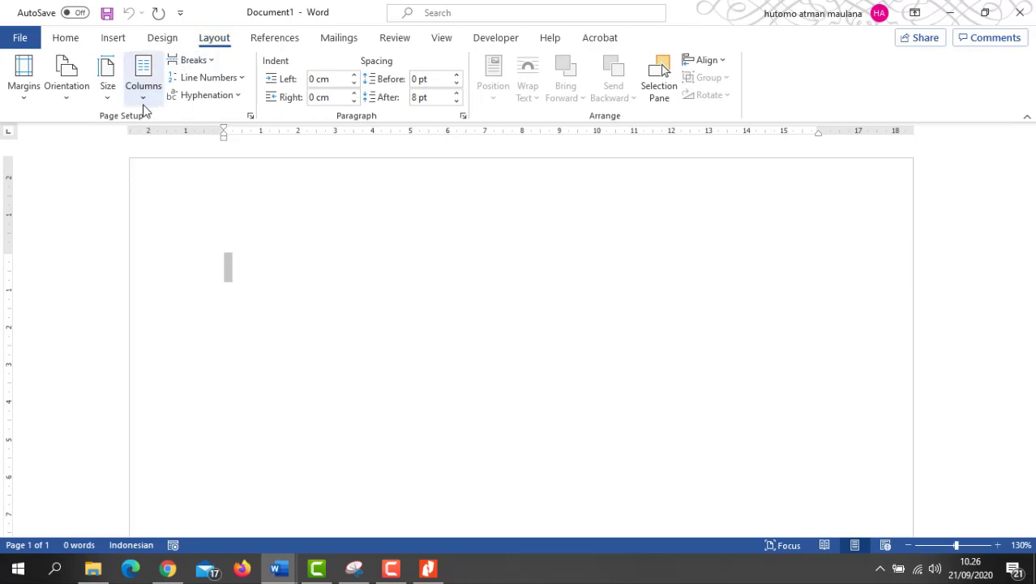
click(24, 81)
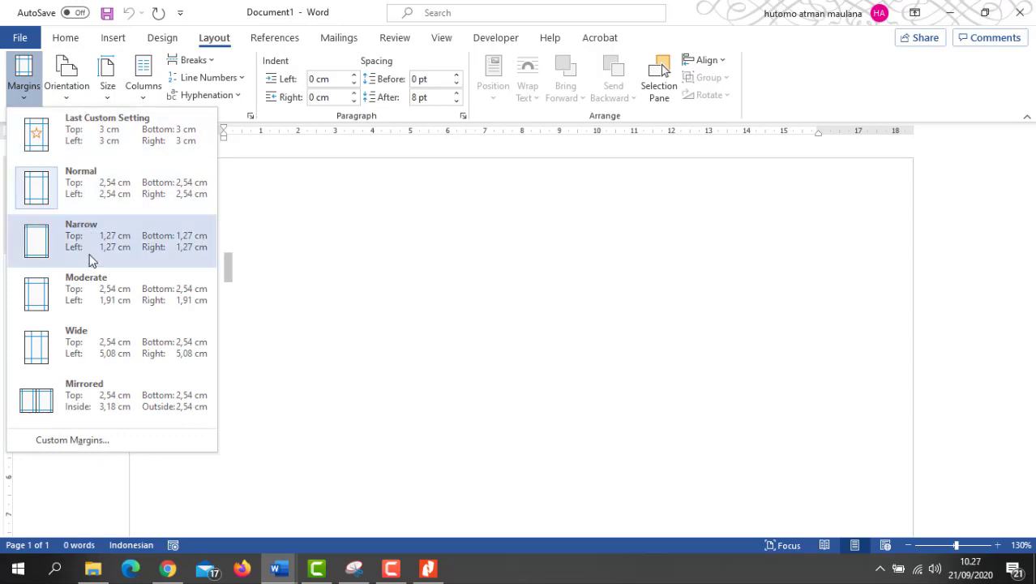
click(87, 439)
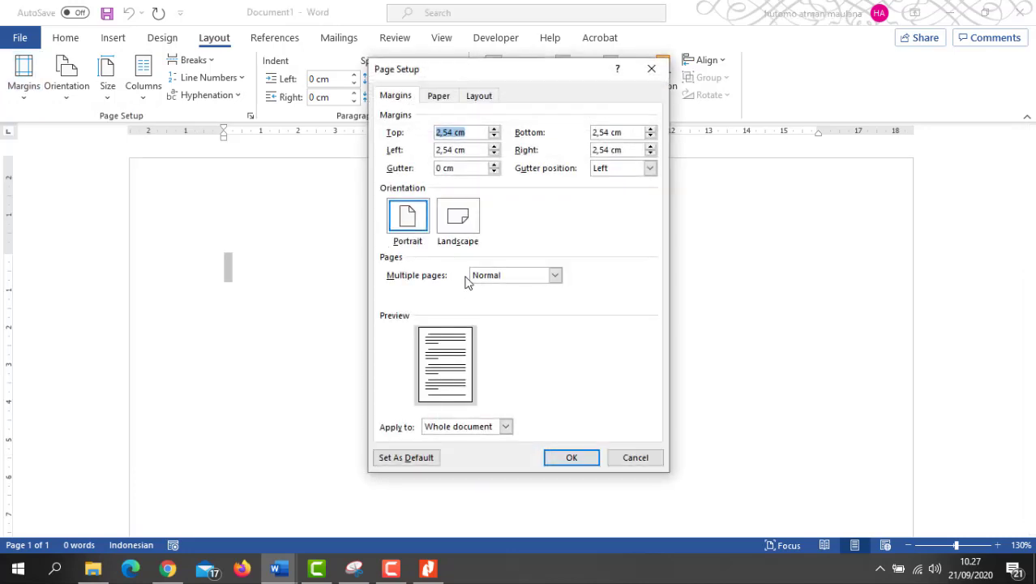
click(455, 133)
drag(452, 133, 431, 132)
text(4)
drag(452, 151, 430, 150)
text(4)
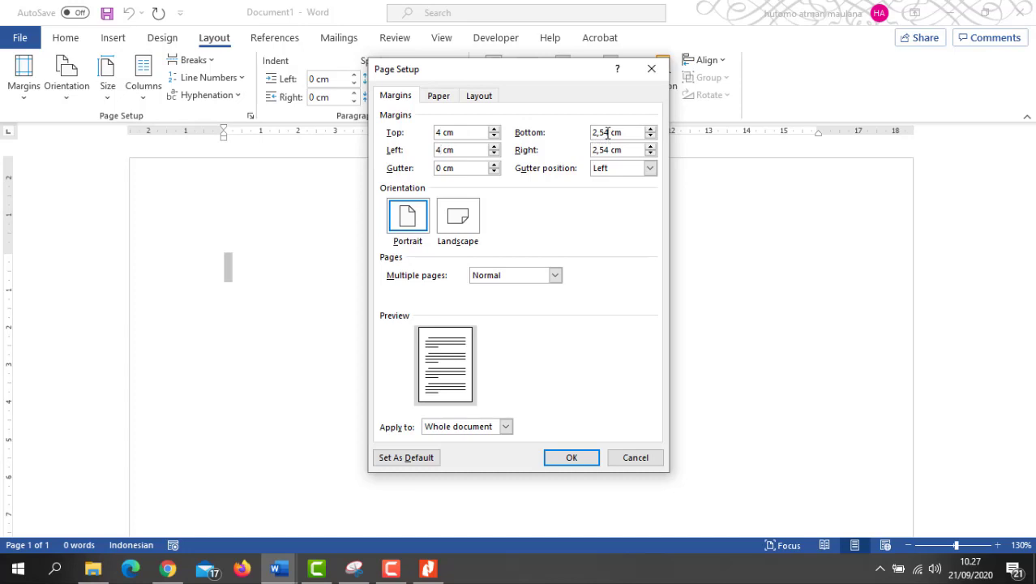
drag(610, 134, 589, 150)
text(3)
text(3)
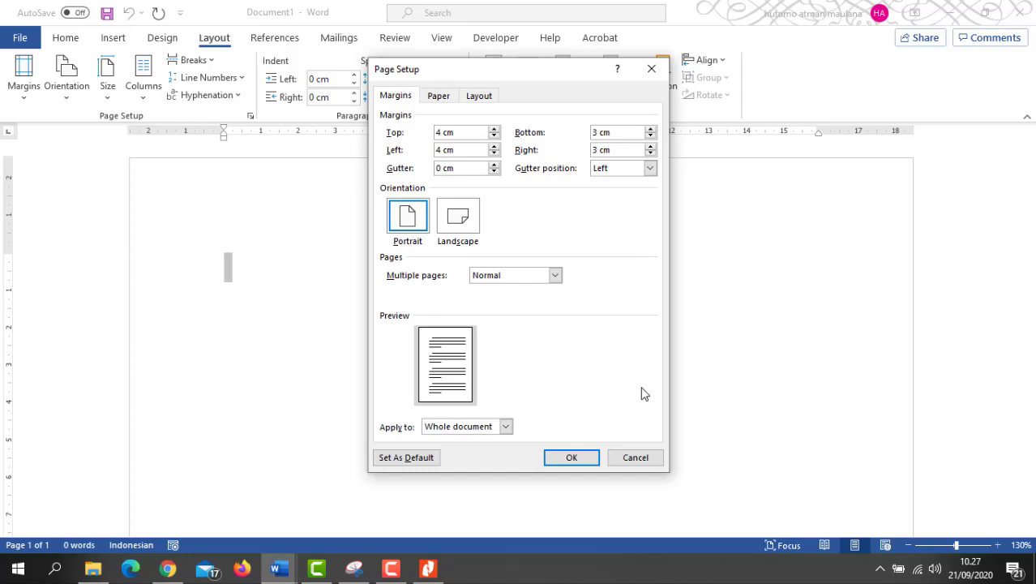
click(585, 458)
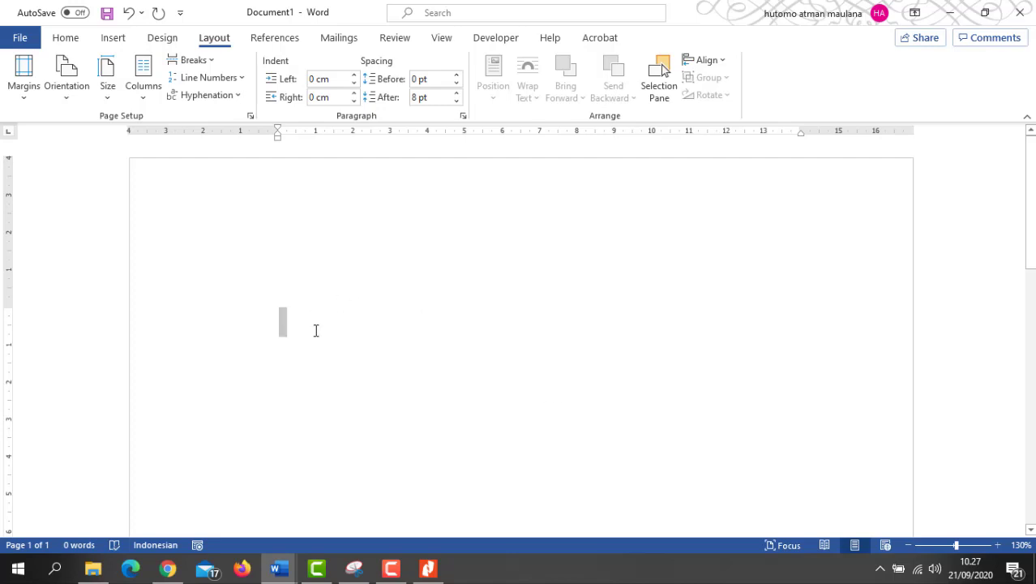
Step: Set the font to Times New Roman at size 12
click(69, 38)
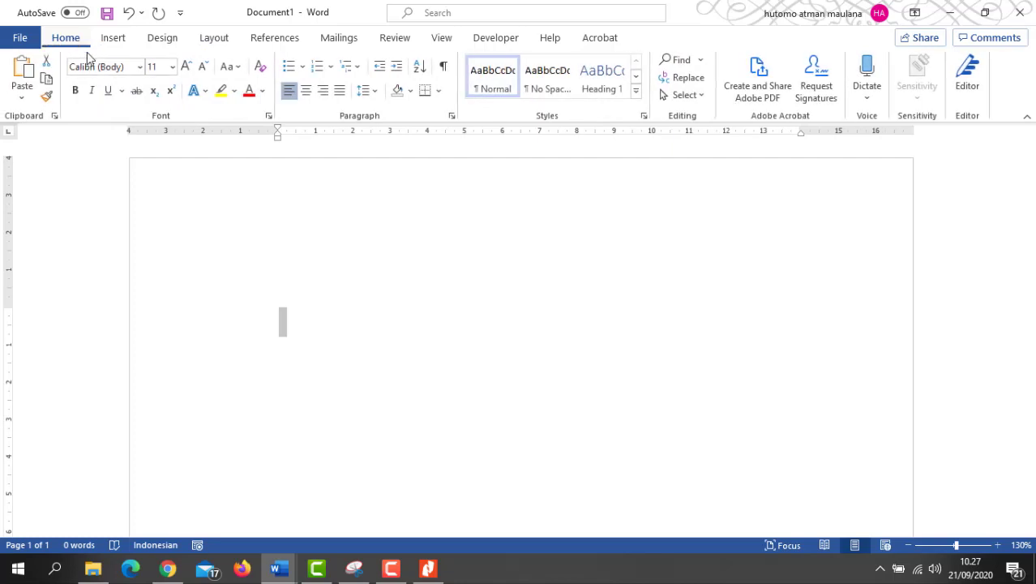
click(141, 69)
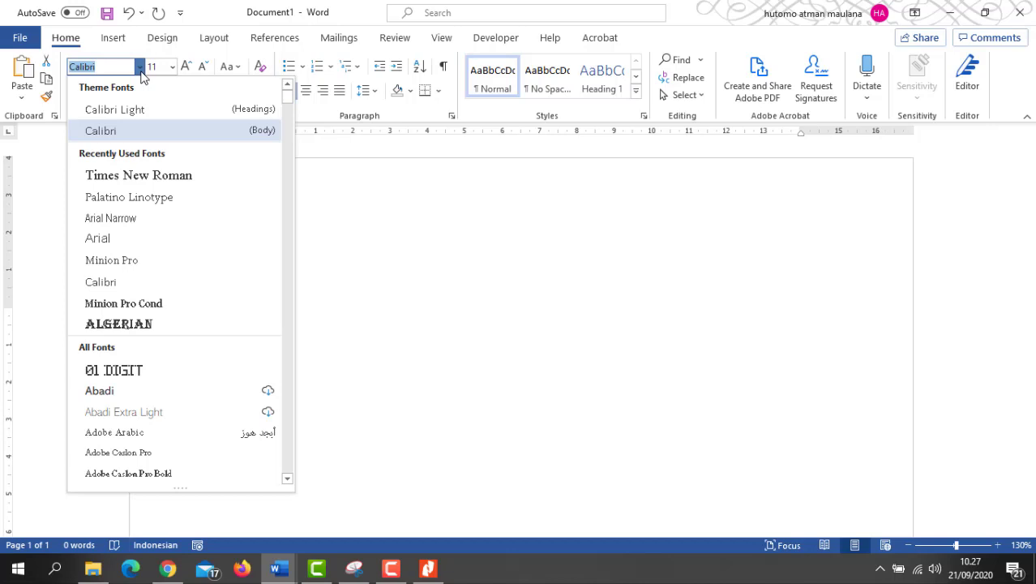
click(154, 176)
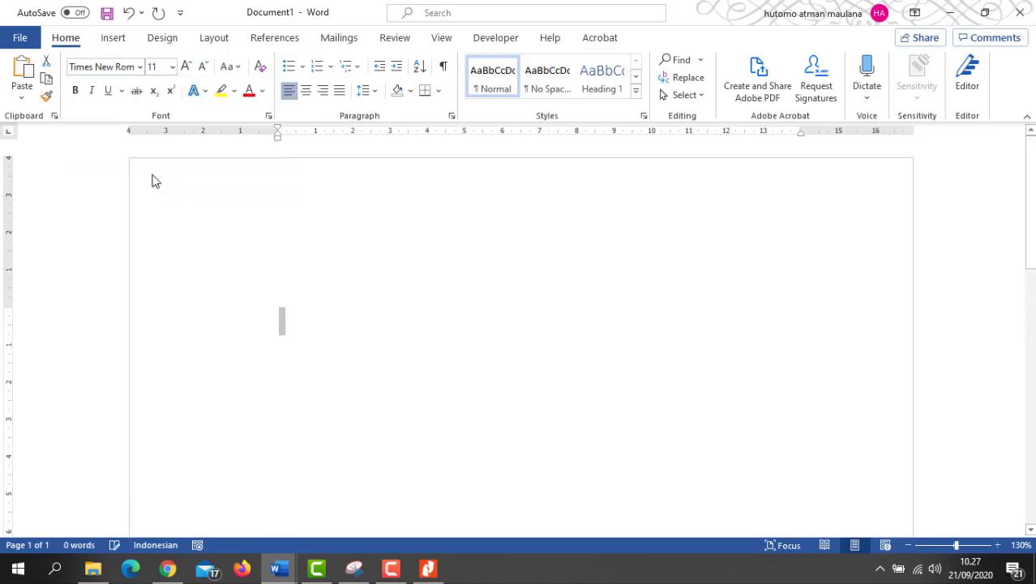
click(186, 66)
Step: Select the empty paragraph and change its spacing after from 8 pt to 0 pt
click(316, 326)
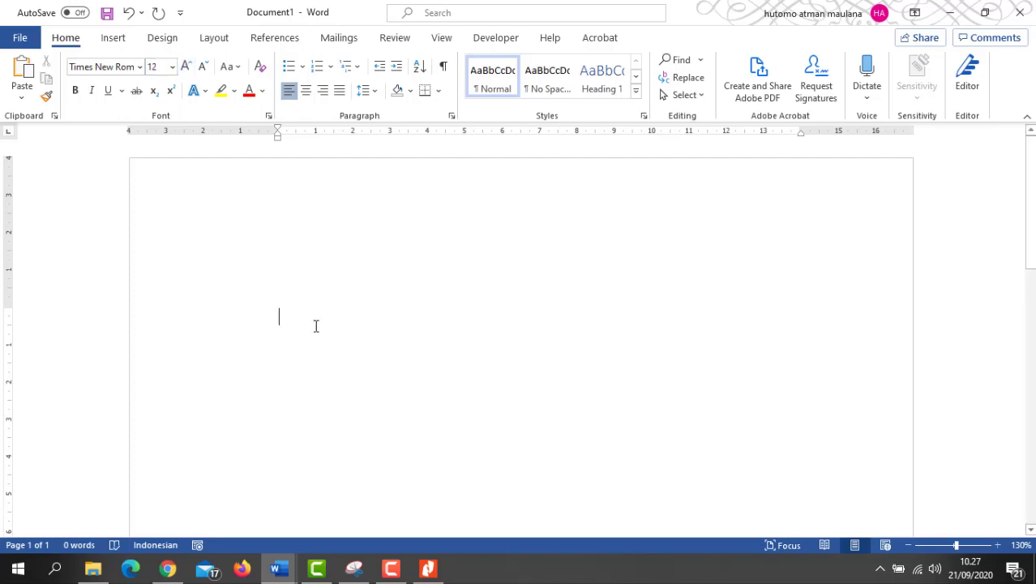
key(ctrl+a)
click(372, 92)
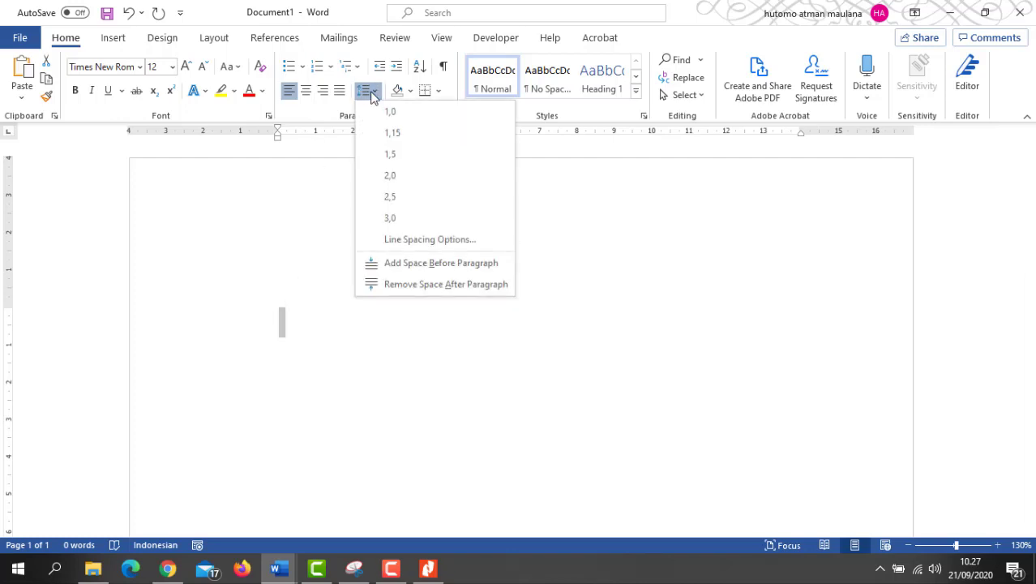
click(403, 242)
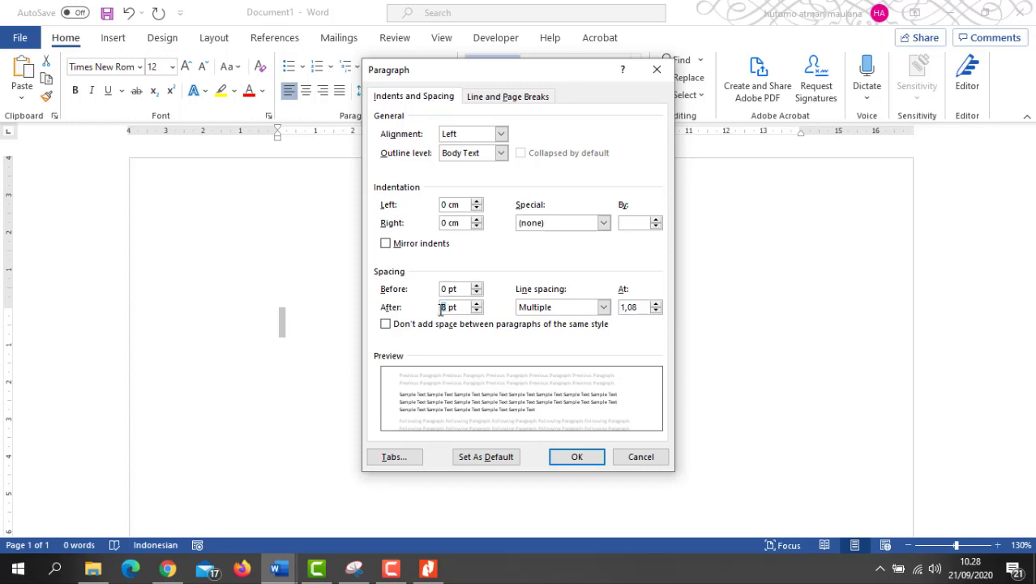
click(582, 457)
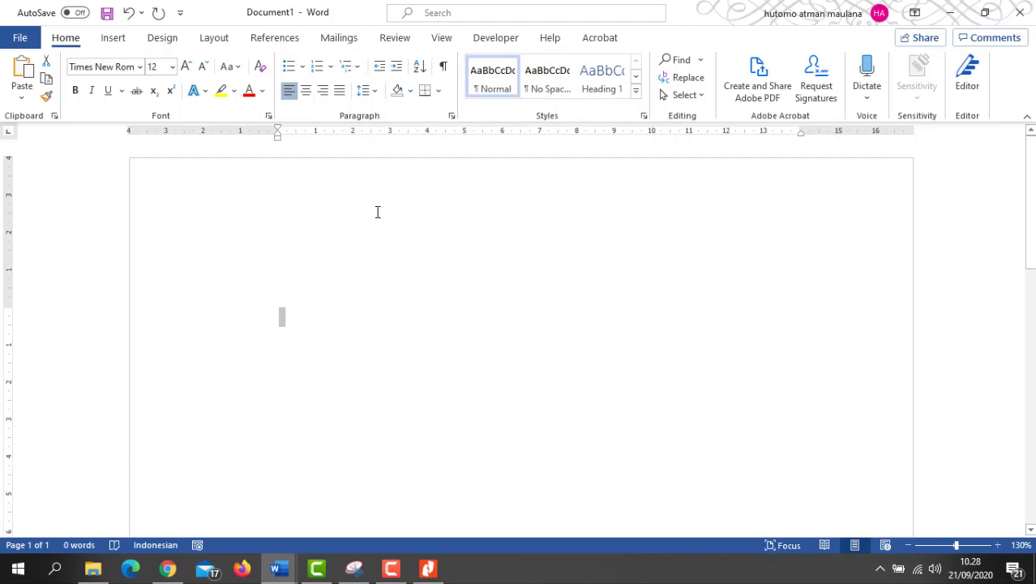
click(371, 91)
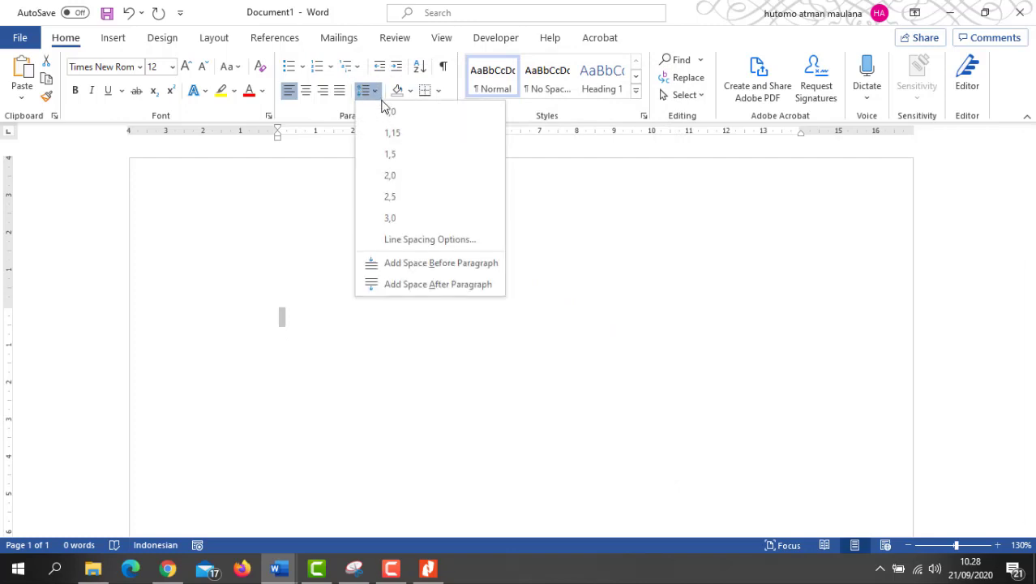
Step: Set line spacing to 1.0, change the paper size to A4, and centre the first line
click(388, 112)
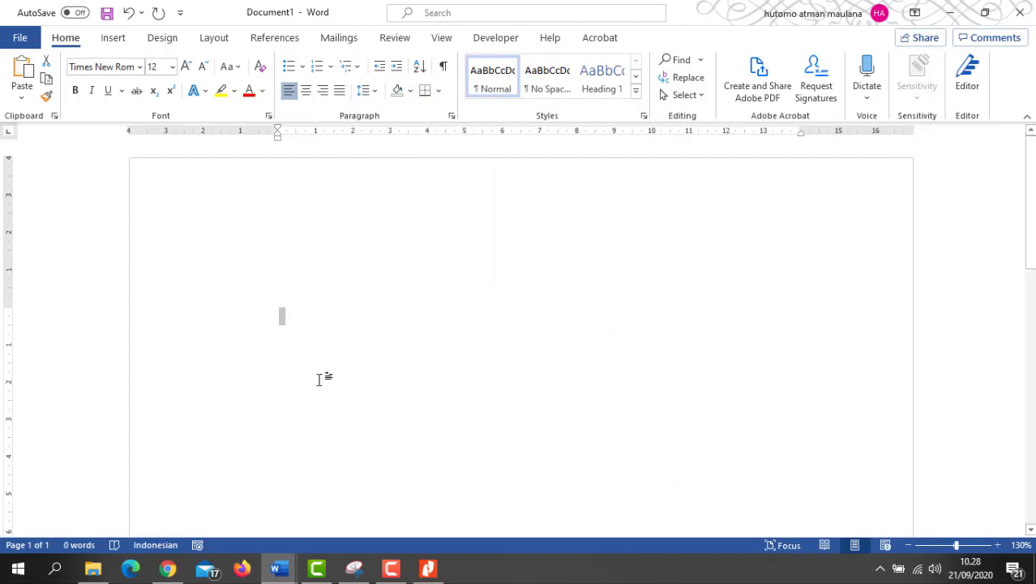
click(307, 355)
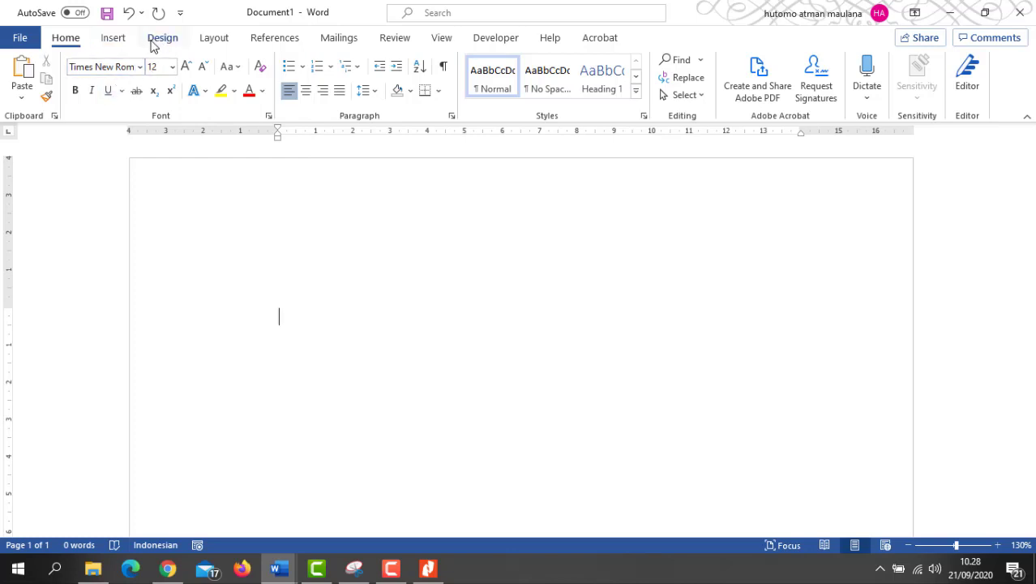
click(220, 40)
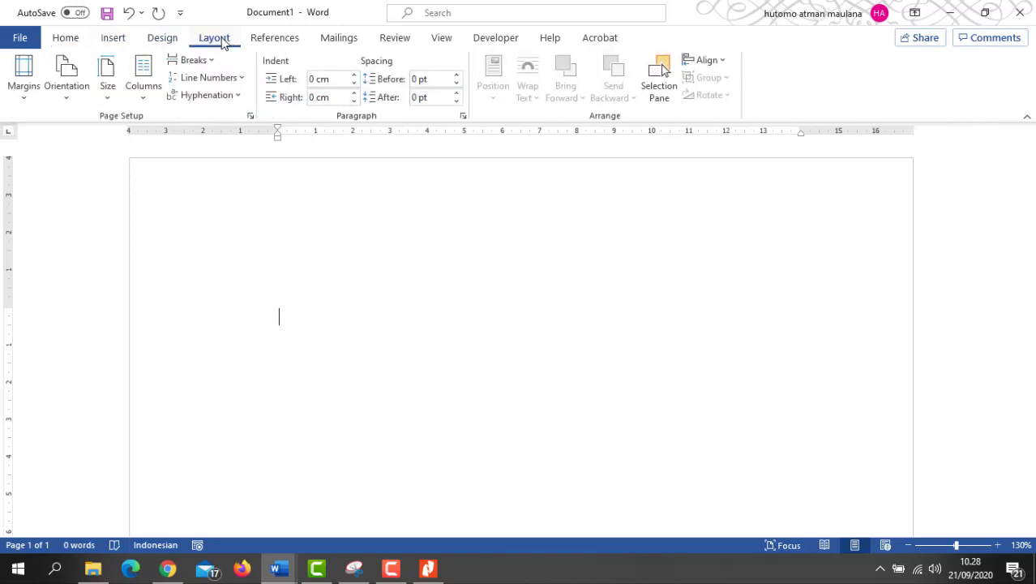
click(108, 77)
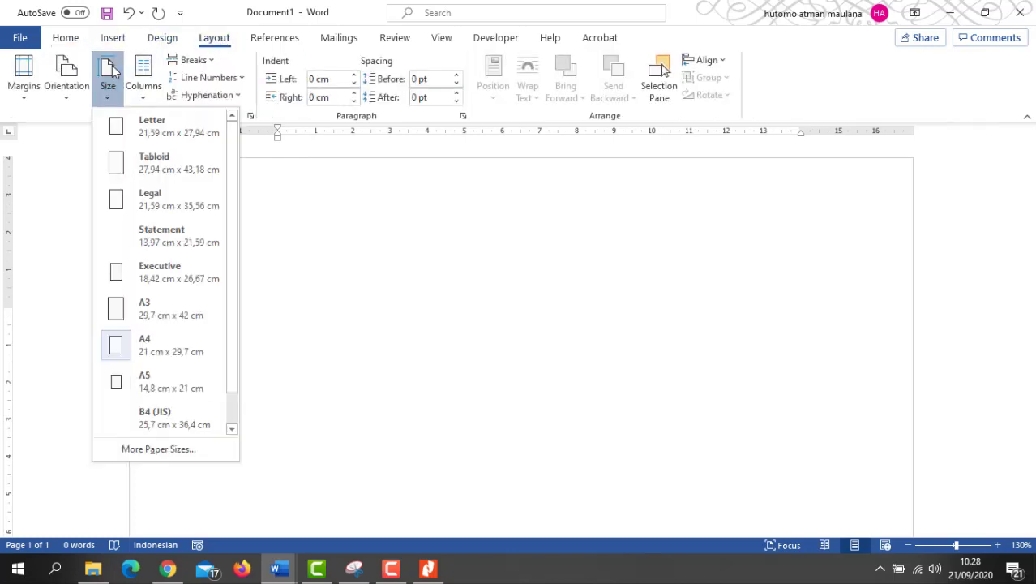
click(146, 344)
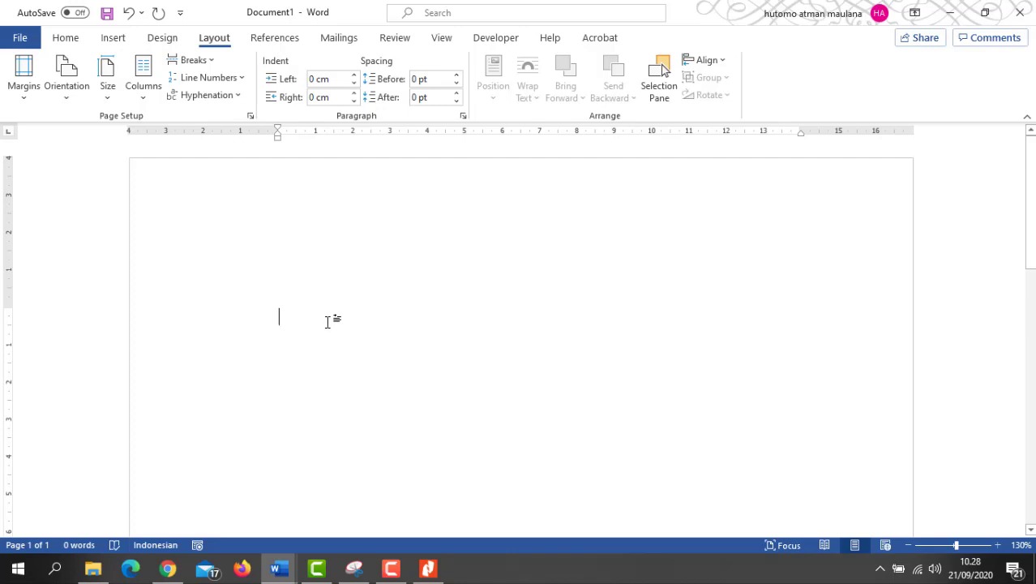
key(ctrl+e)
Step: Return to the Home tab and restore Word down to a smaller window
click(65, 37)
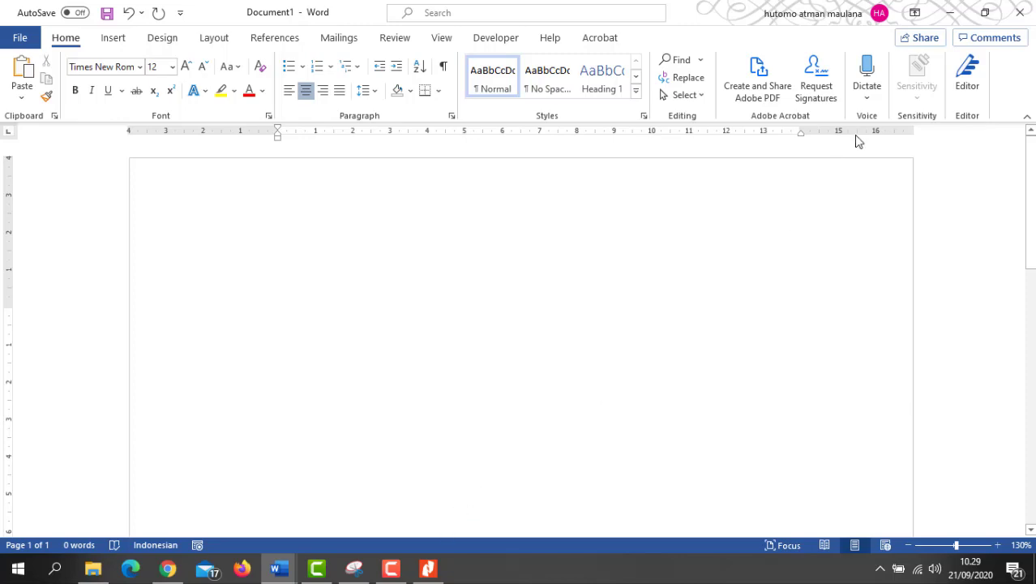
click(986, 13)
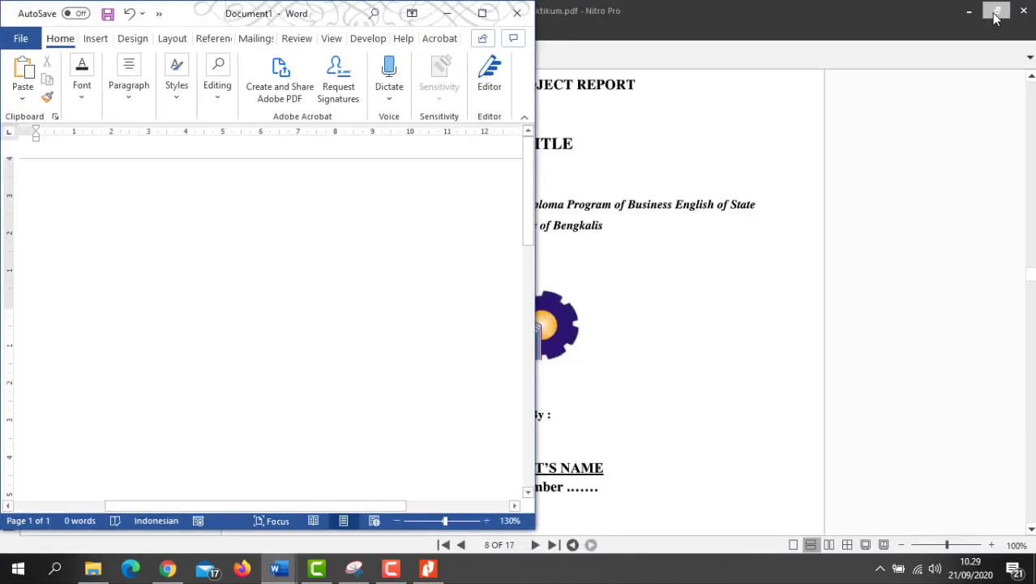
Step: Place Nitro Pro beside Word and type the heading 'A FINAL PROJECT REPORT' on the first line
click(996, 11)
scroll(691, 190, up, 3)
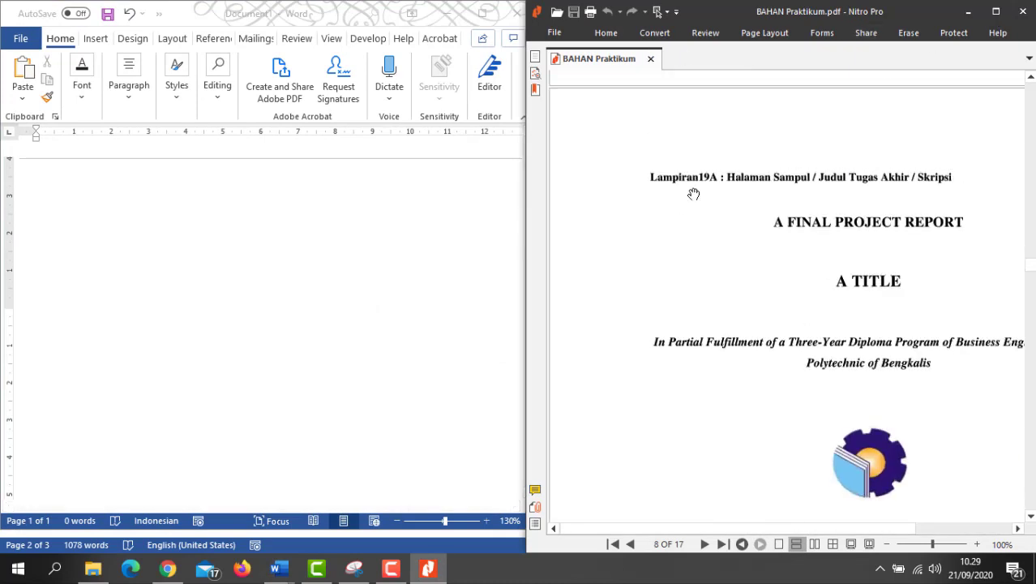
click(322, 300)
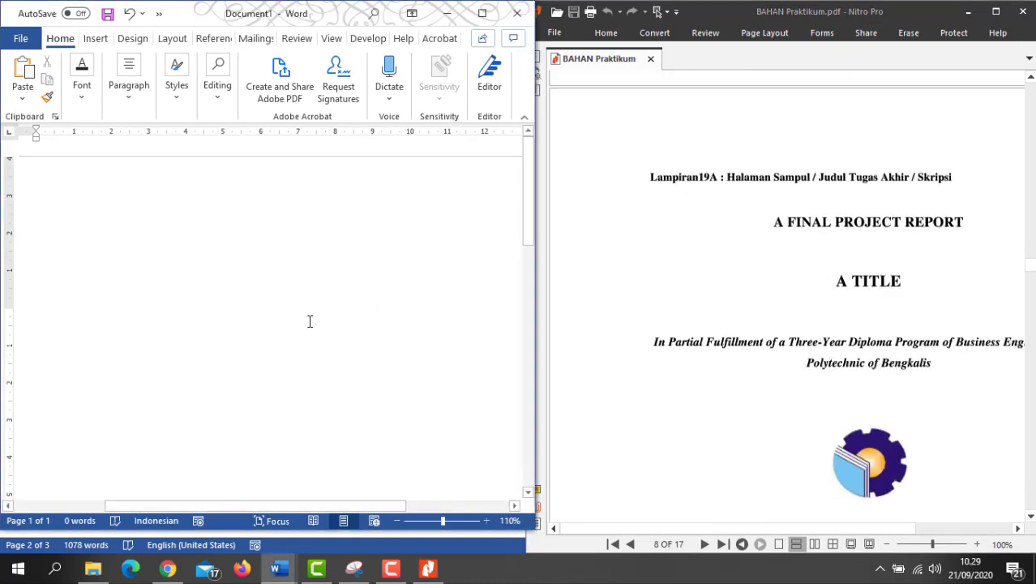
scroll(309, 316, down, 5)
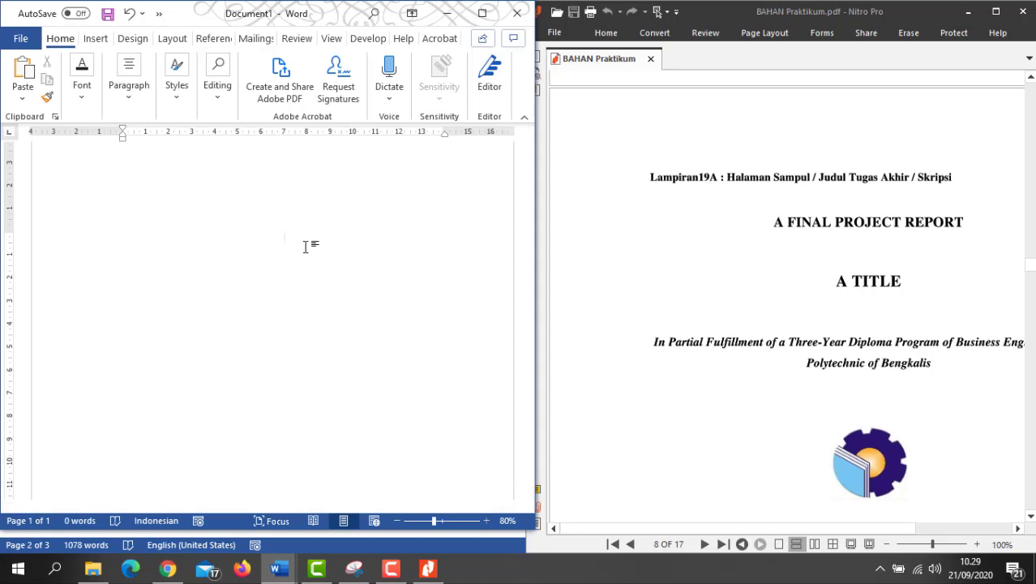
text(A FINAL)
key(BackSpace)
key(BackSpace)
key(BackSpace)
key(BackSpace)
key(BackSpace)
text(FINAL PROJECT REPORT)
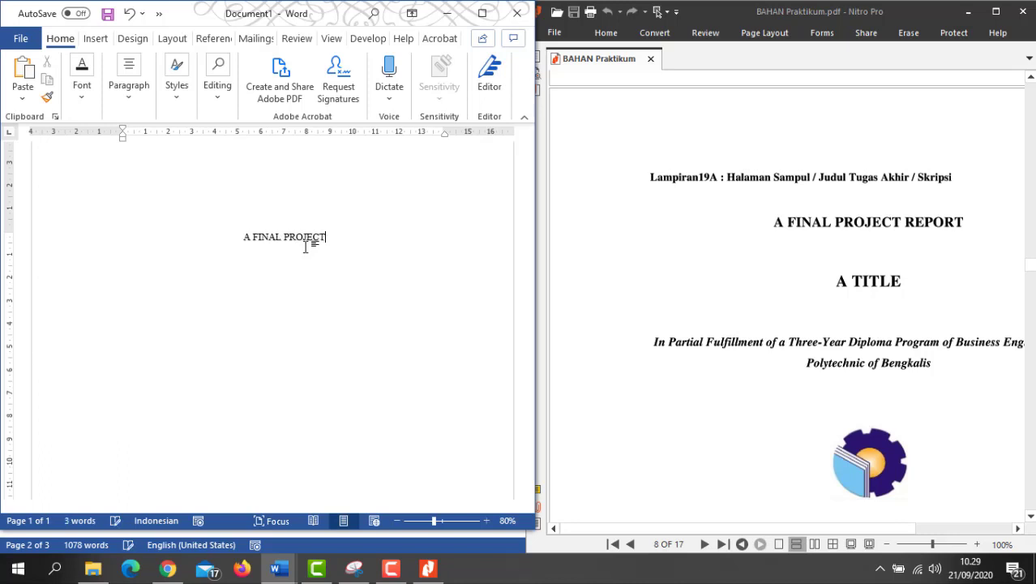
click(352, 237)
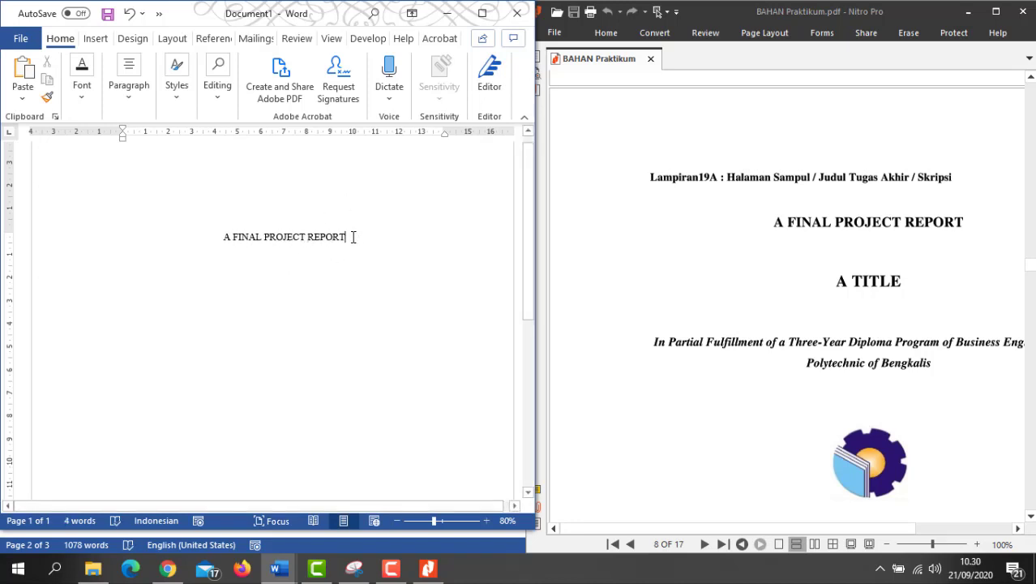
Step: Bold the 'A FINAL PROJECT REPORT' heading, enlarge it from 12 to 14 pt, and maximize Word
drag(352, 237, 223, 229)
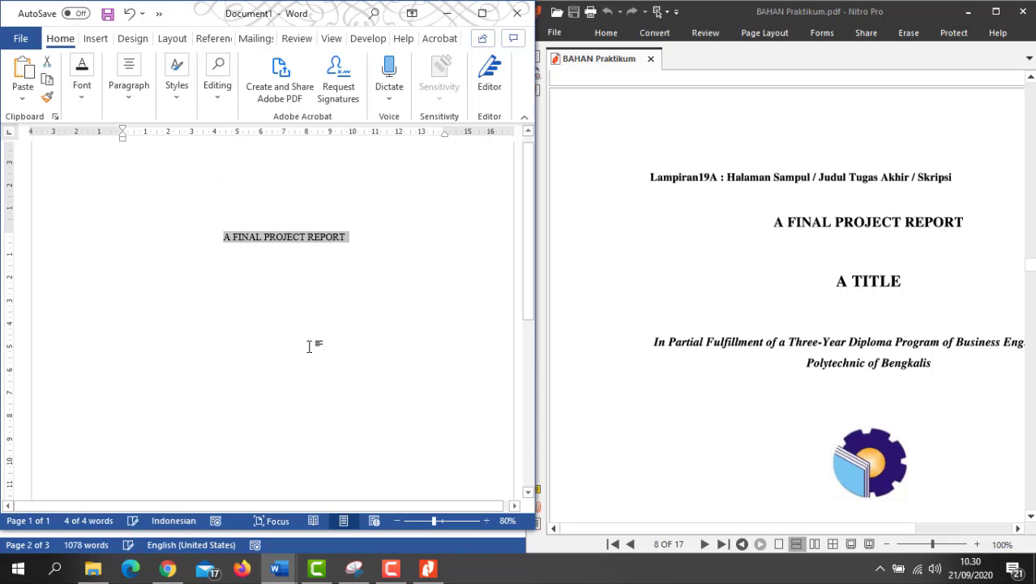
key(ctrl+b)
click(362, 238)
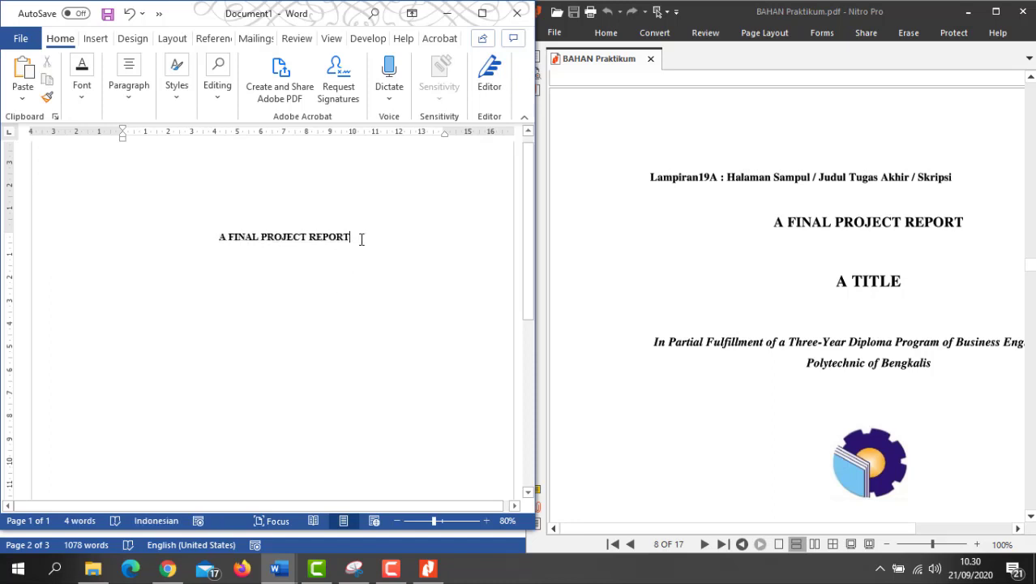
drag(361, 238, 205, 242)
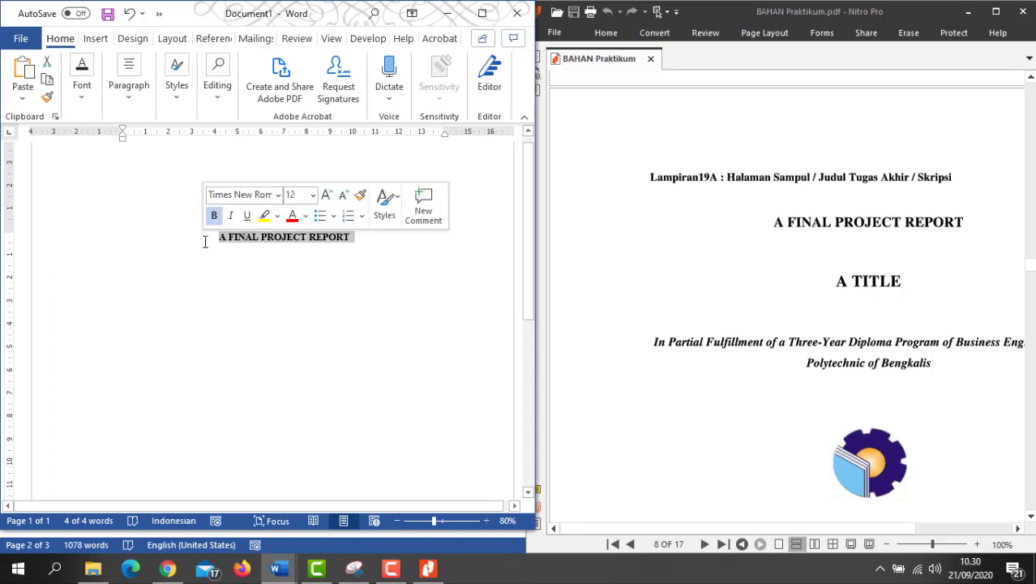
key(ctrl+bracketright)
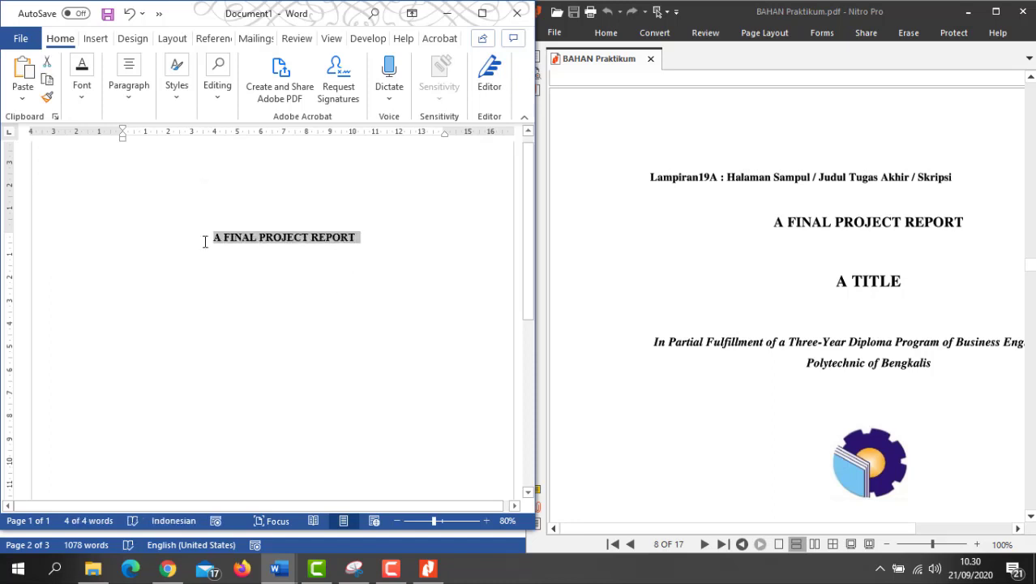
key(ctrl+bracketright)
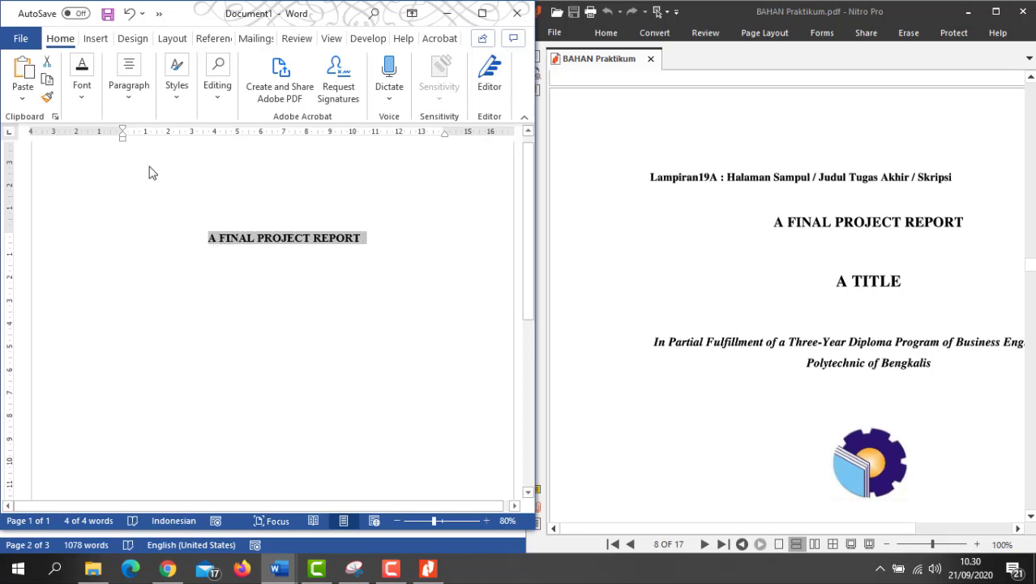
click(85, 104)
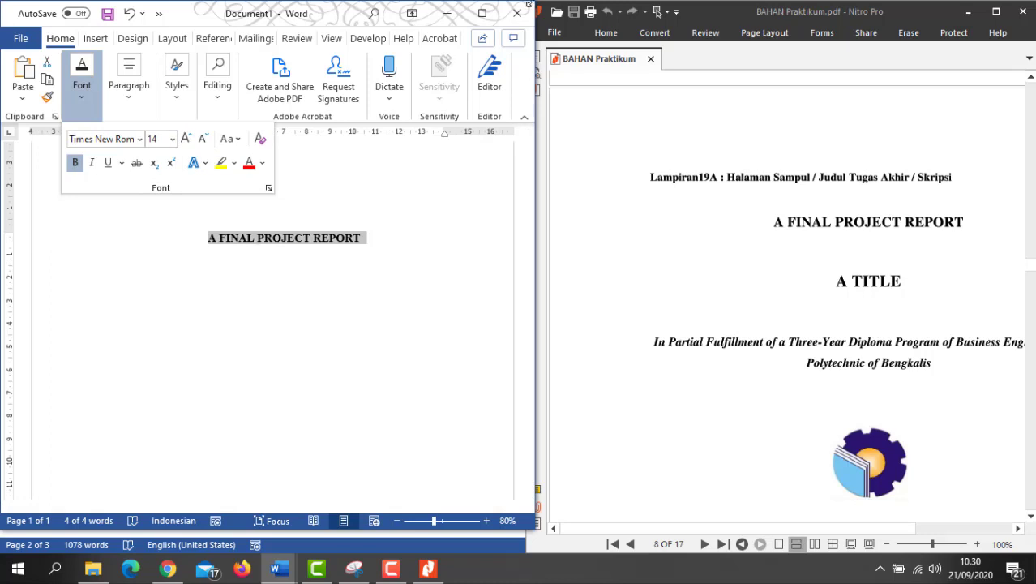
click(483, 13)
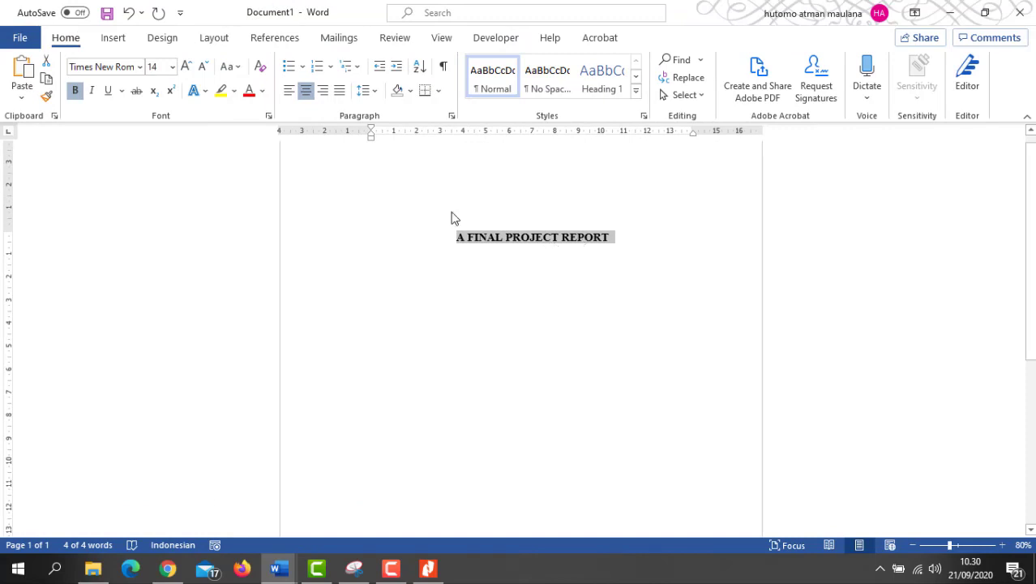
Step: Restore Word beside the PDF and type 'A TITLE' on a new centred line under the heading
click(635, 239)
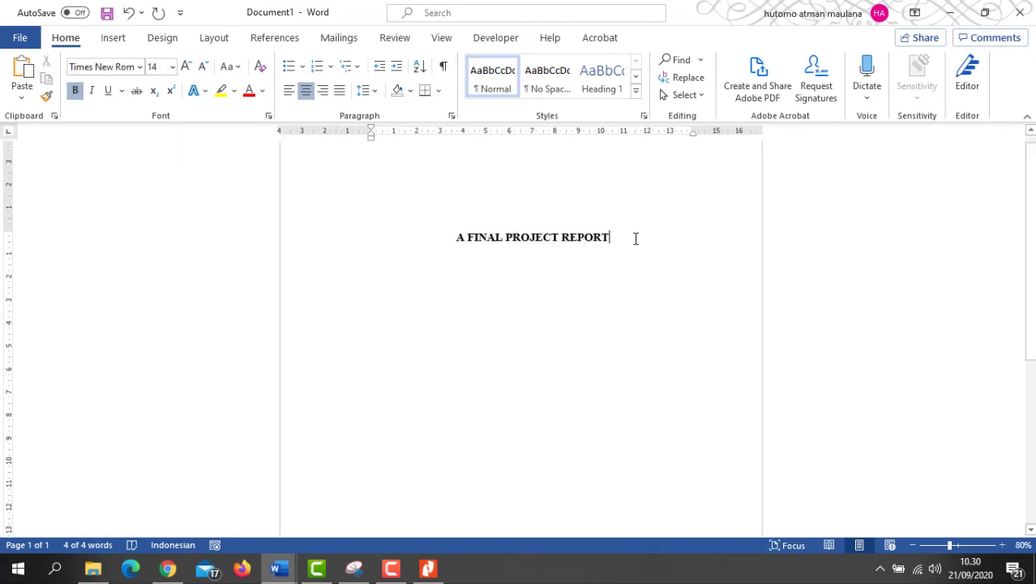
click(983, 14)
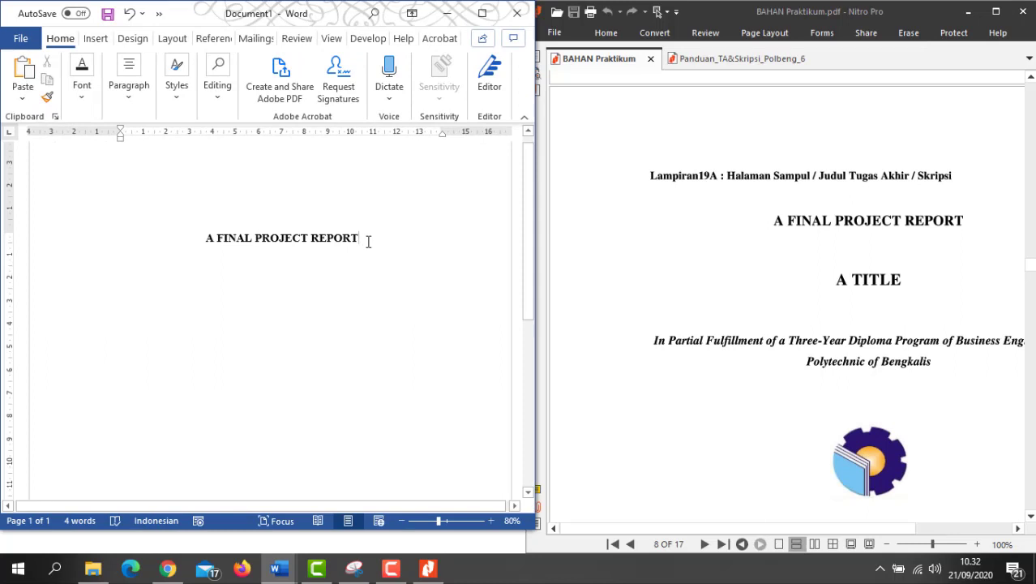
key(Return)
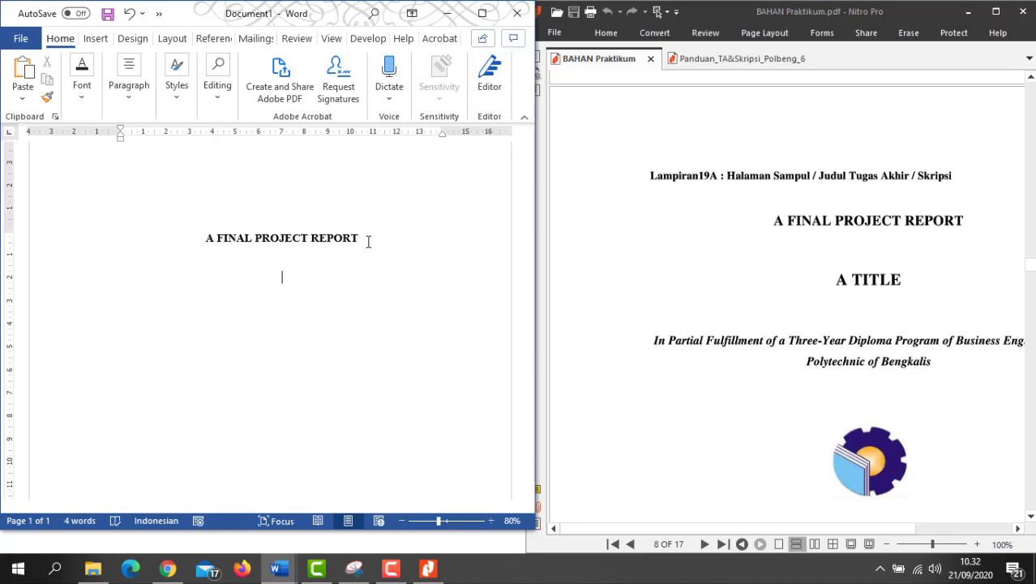
text(A TITLE)
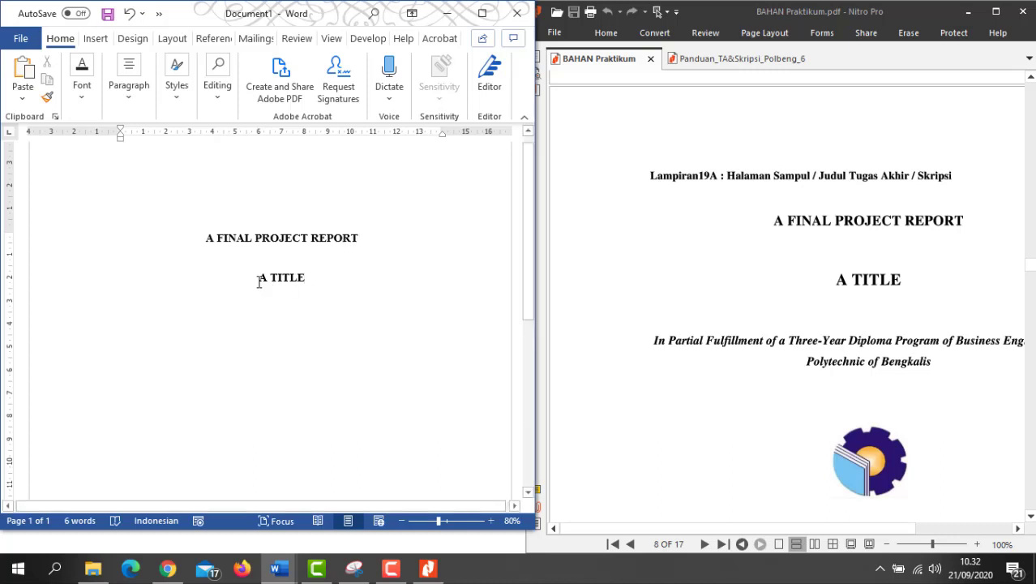
Step: Replace the 'A TITLE' placeholder with the copied analysis title, pasted as text only
drag(260, 281, 309, 282)
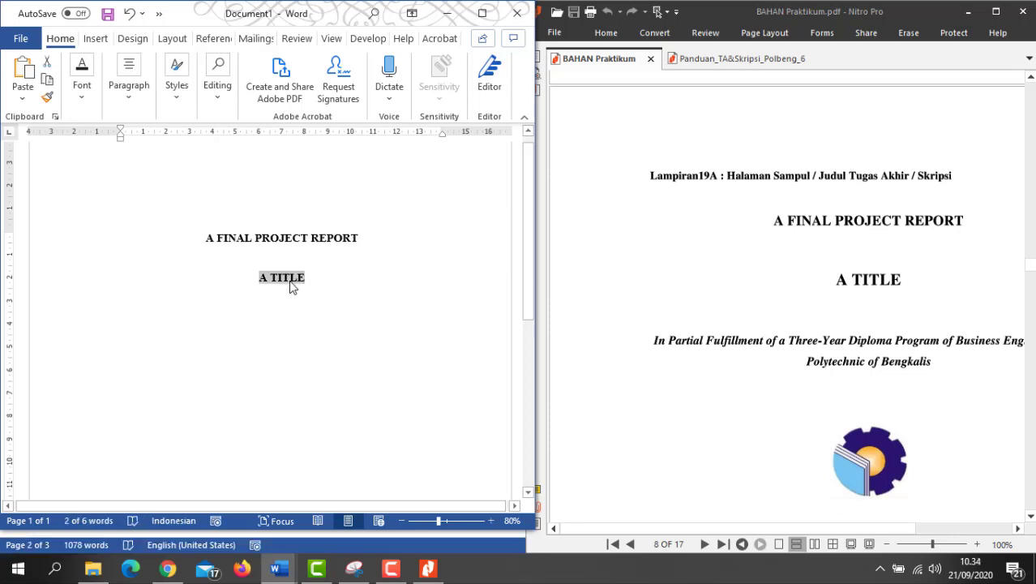
right_click(291, 283)
click(397, 361)
click(435, 279)
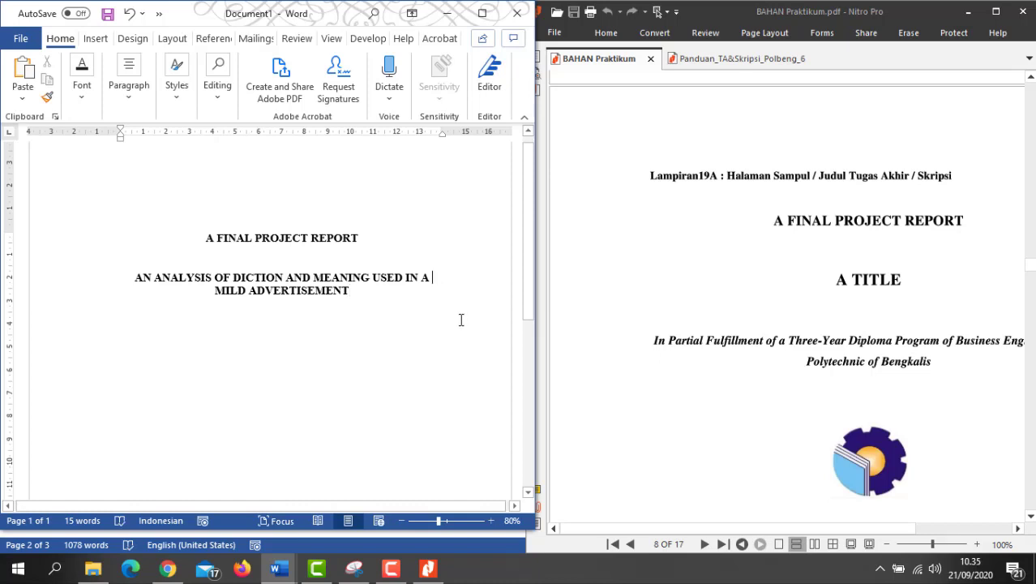
Step: Enlarge the analysis title to 16 pt and start a new line below it
drag(349, 290, 143, 274)
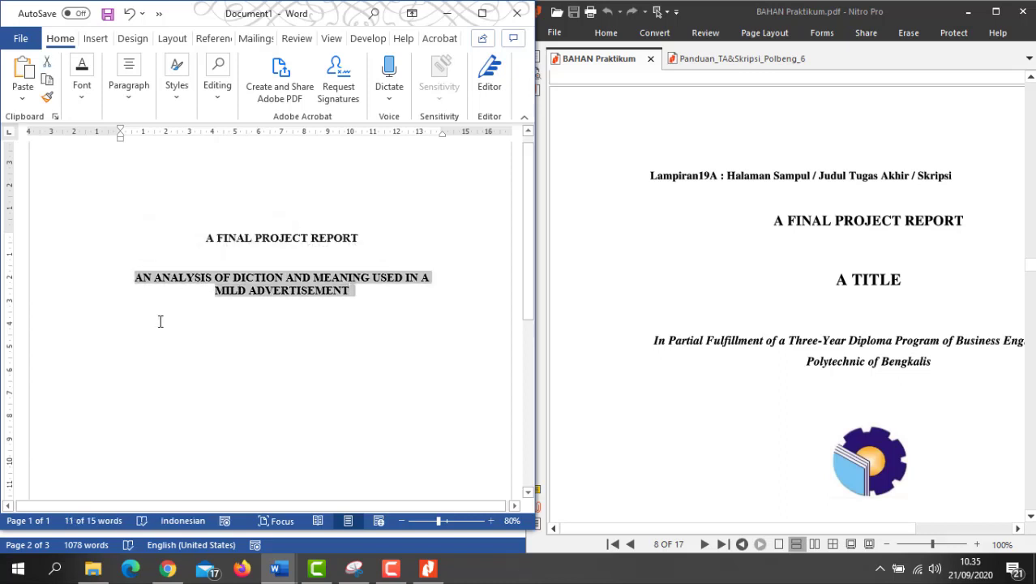
right_click(250, 284)
click(371, 236)
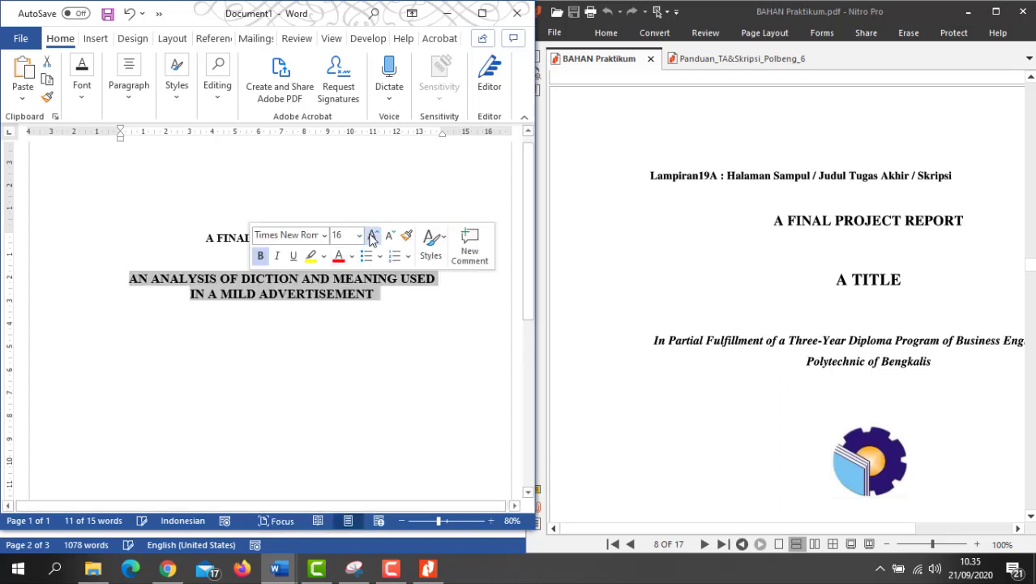
click(280, 320)
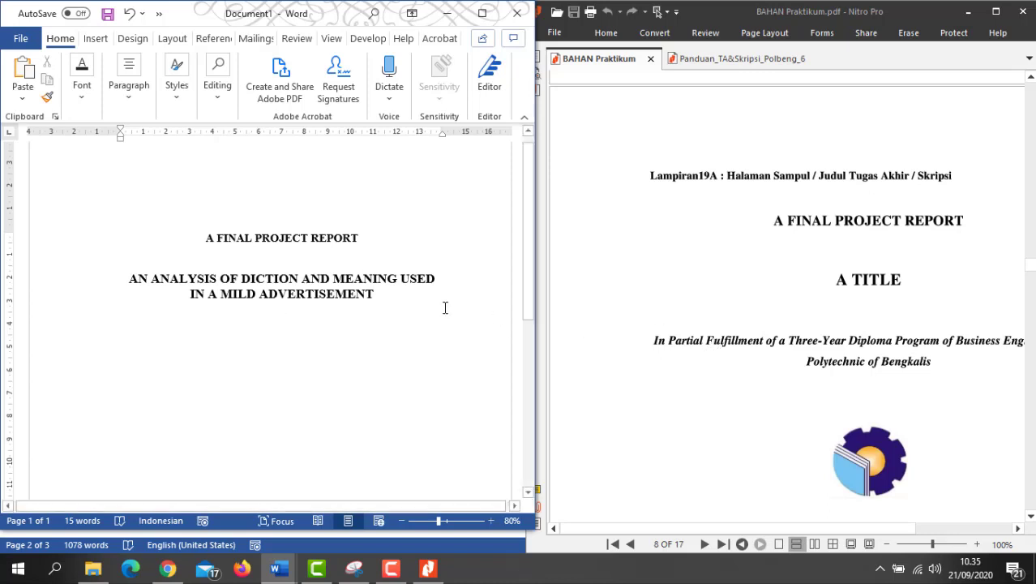
click(386, 299)
key(Return)
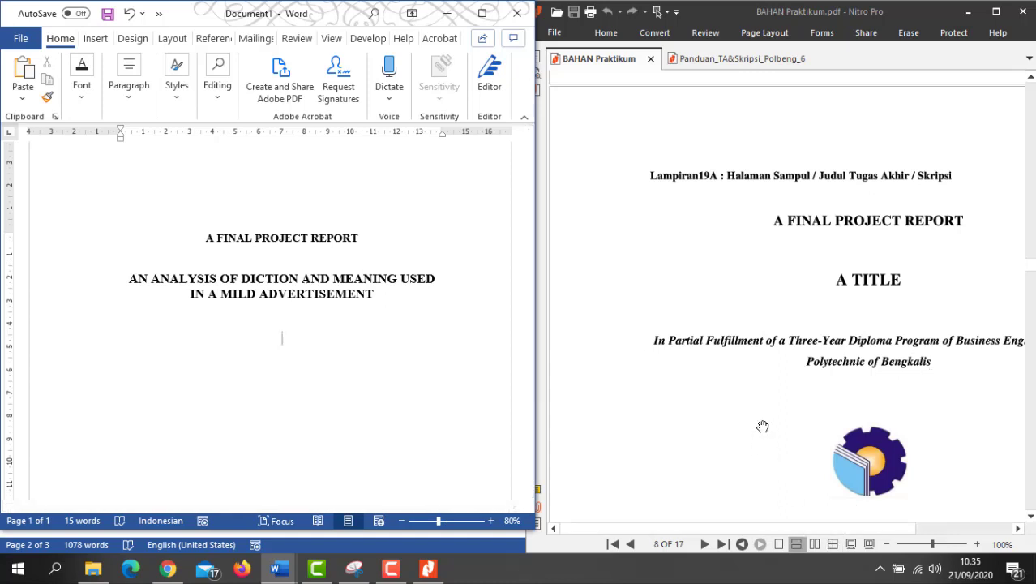
Step: Type 'In Partial Fulfillment of a Four Year Diploma Program of Business English of State Polytecnic of Bengkalis' below the title
drag(707, 533, 764, 547)
click(266, 357)
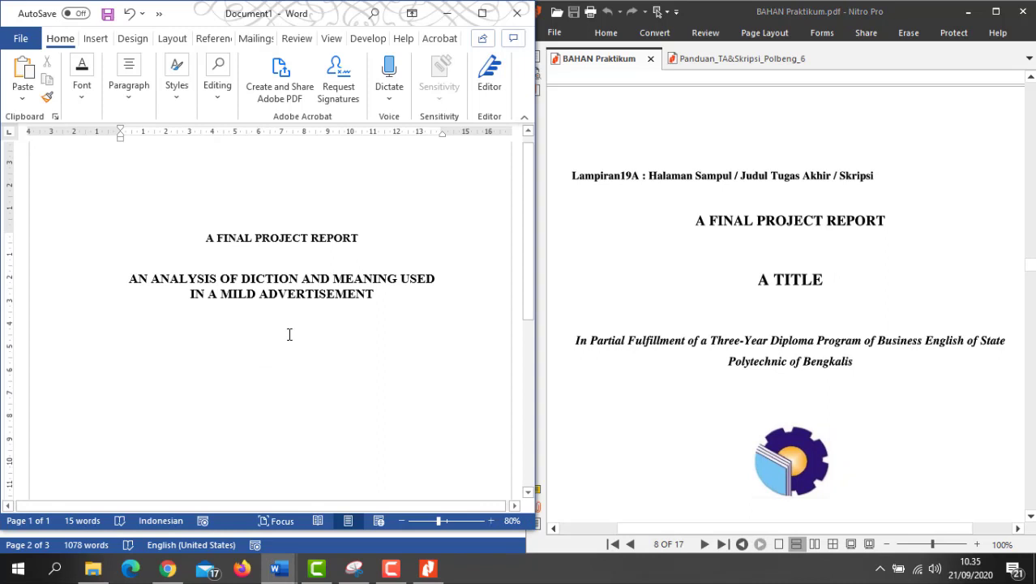
text(In Part)
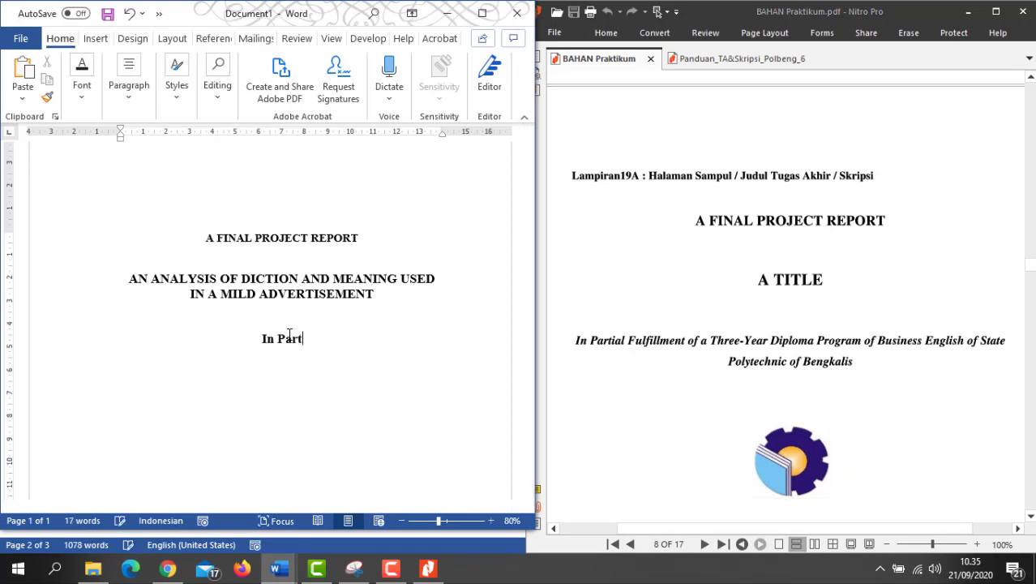
text(ial Ful)
text(ent of a)
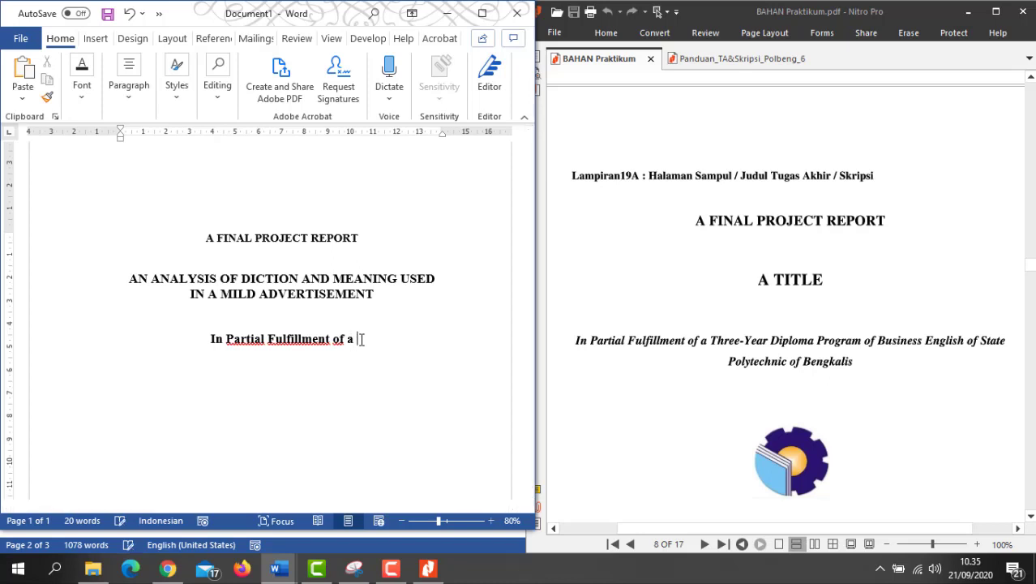
text(Four Year)
text( Diploma)
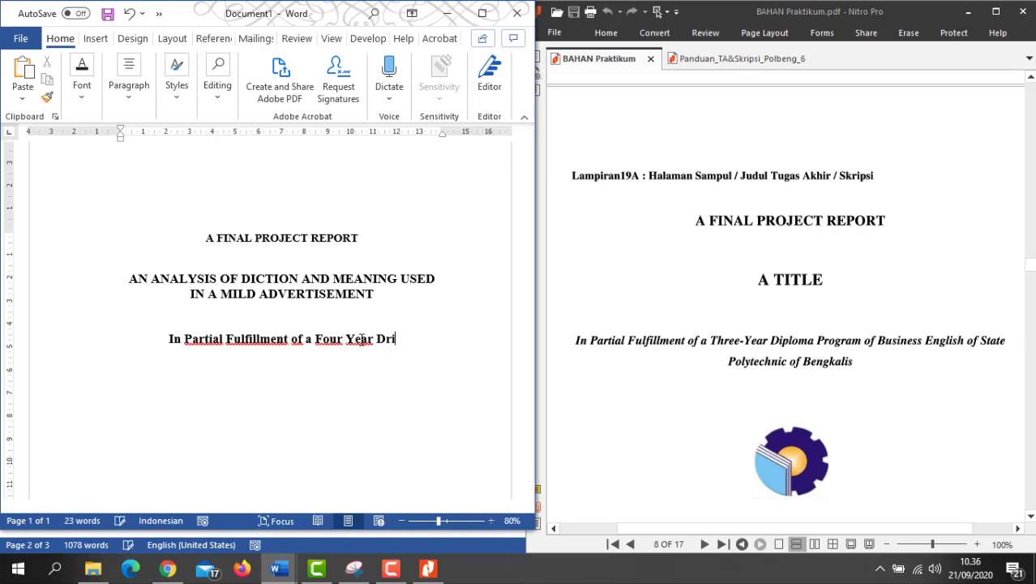
key(BackSpace)
key(BackSpace)
key(BackSpace)
key(BackSpace)
key(BackSpace)
key(BackSpace)
text(iploma Progra)
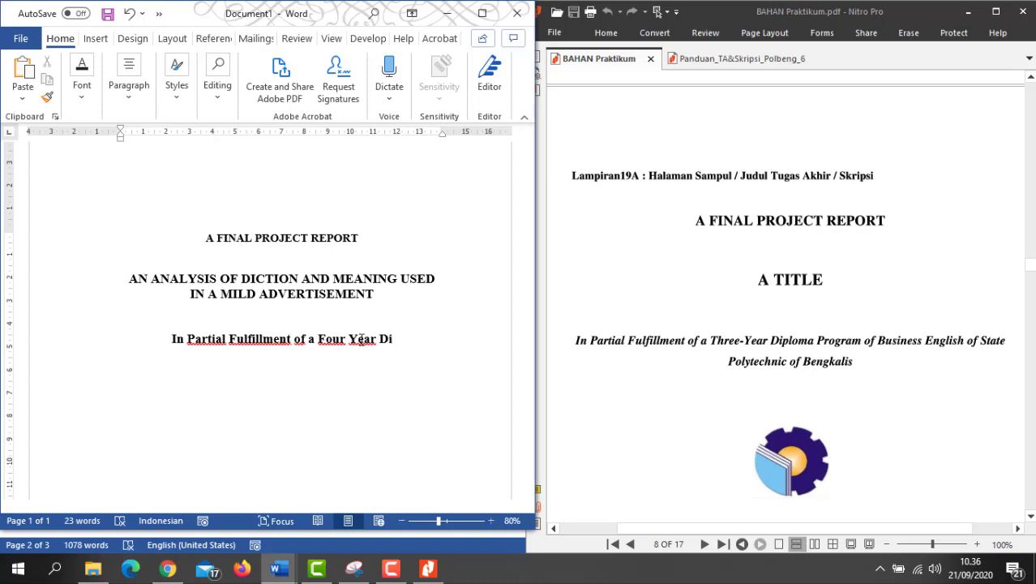
text(m )
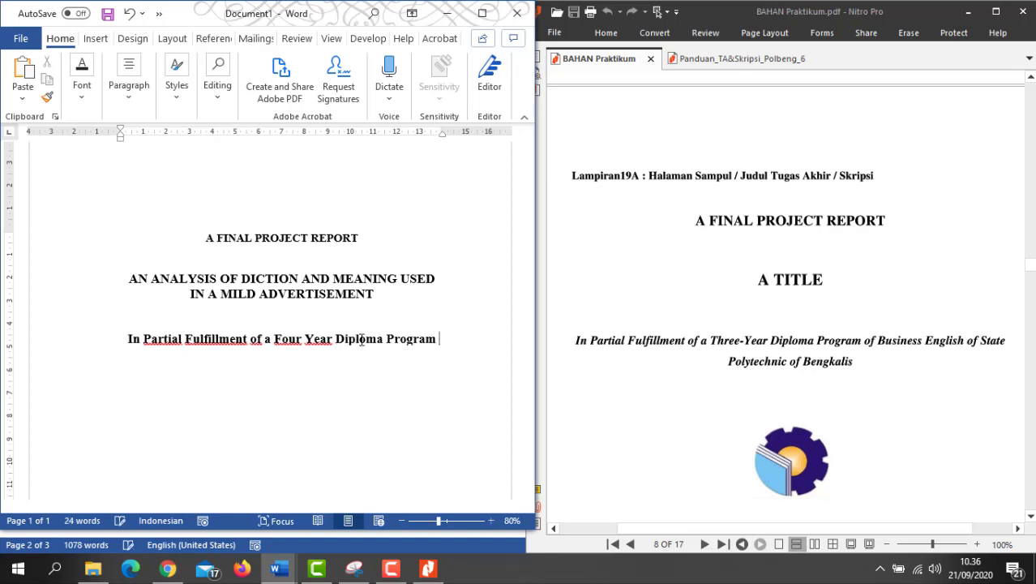
text(of Busi)
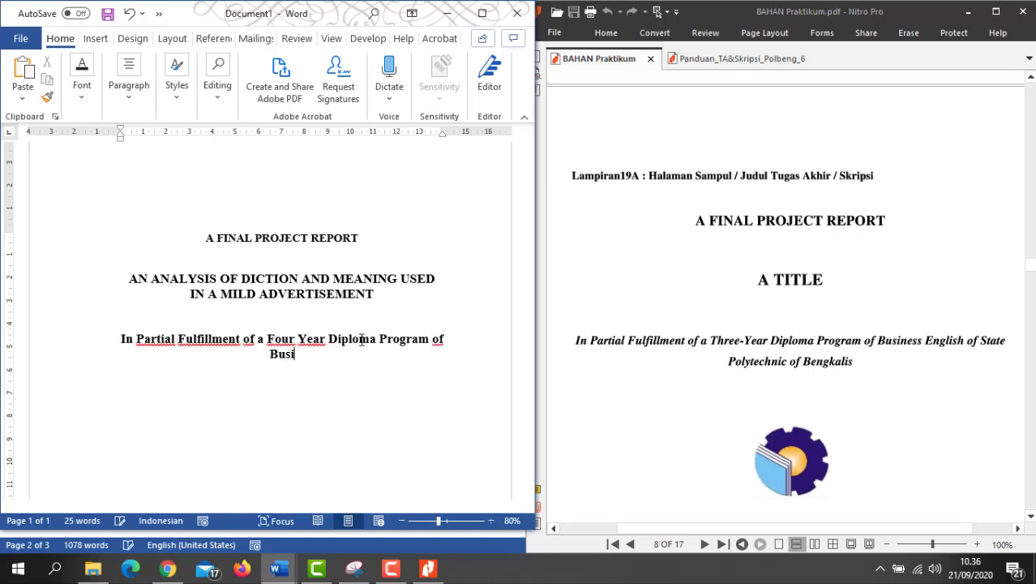
text(ness English of)
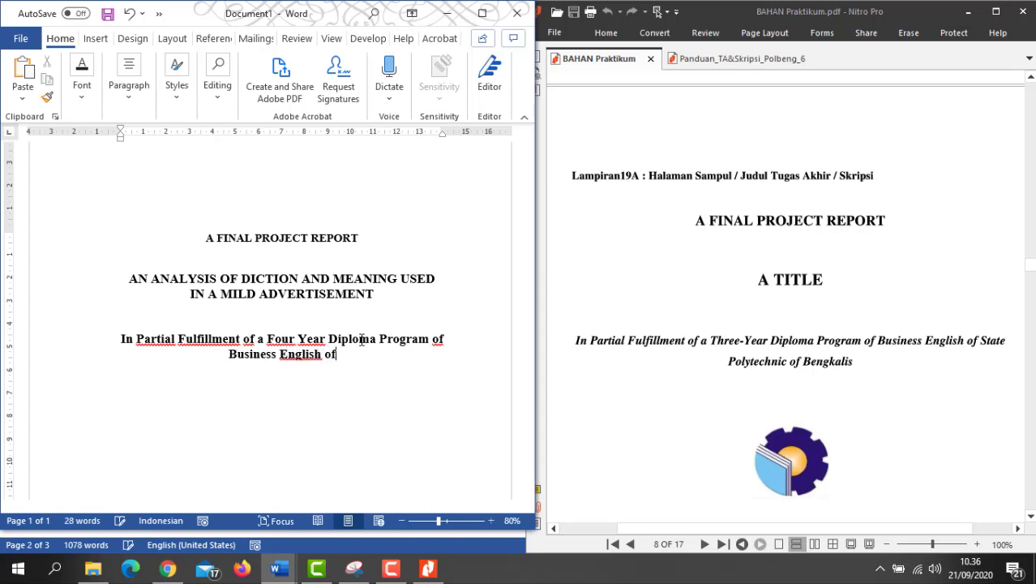
text( State Polytec)
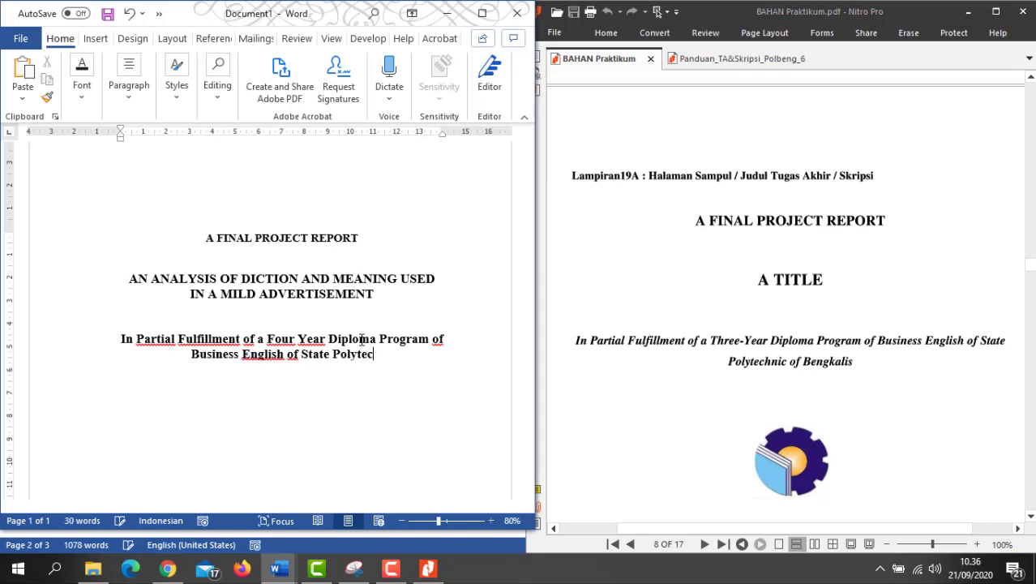
text(nic of Bengkalis)
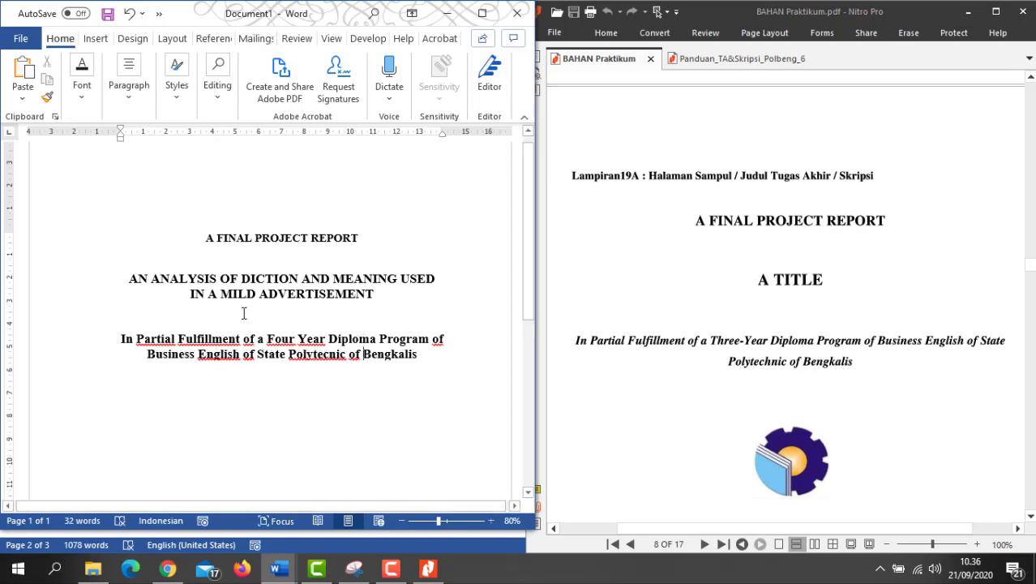
Step: Shrink the fulfillment statement's font two steps down to 12 pt
drag(421, 356, 172, 341)
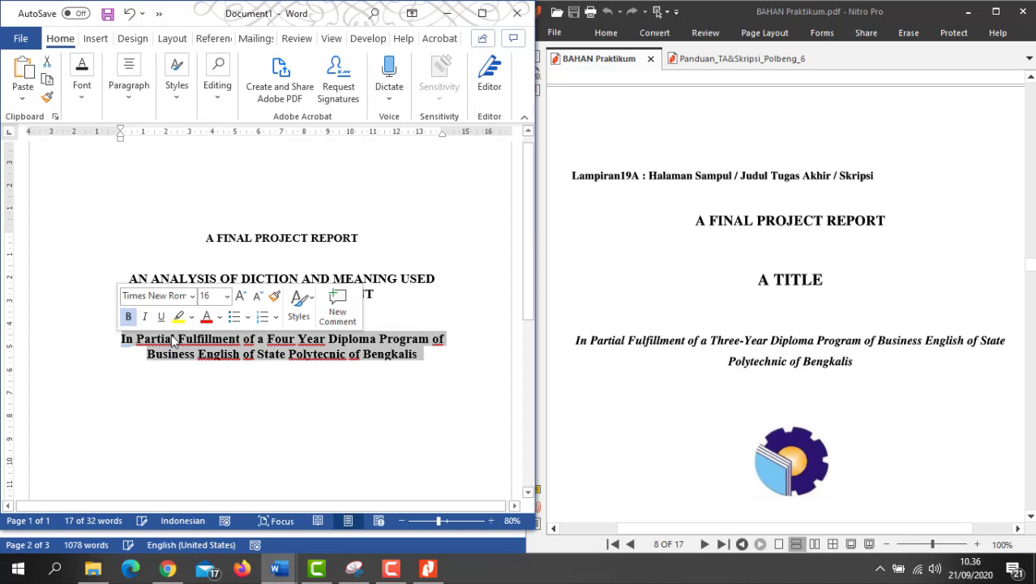
click(258, 297)
click(258, 298)
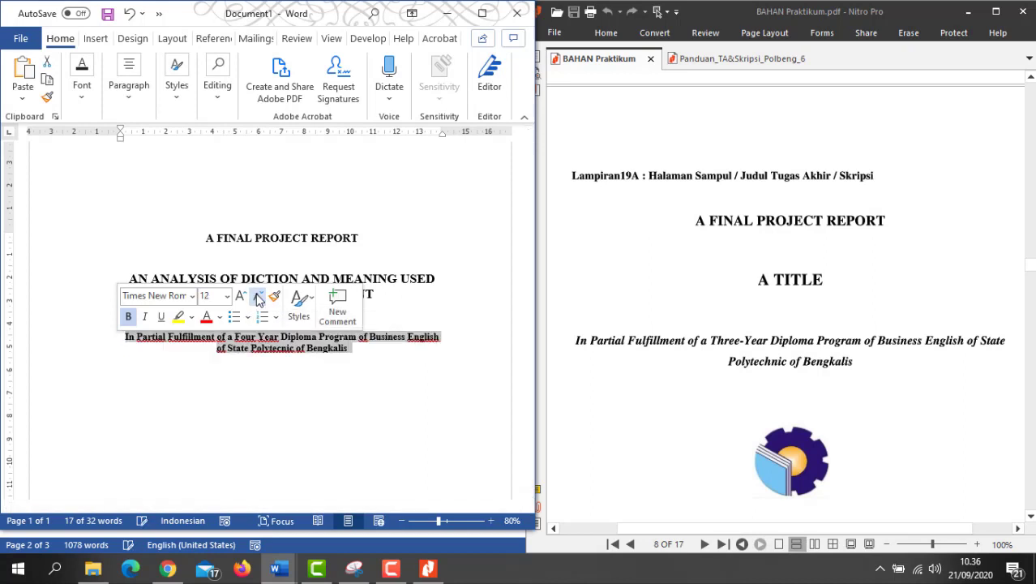
click(228, 348)
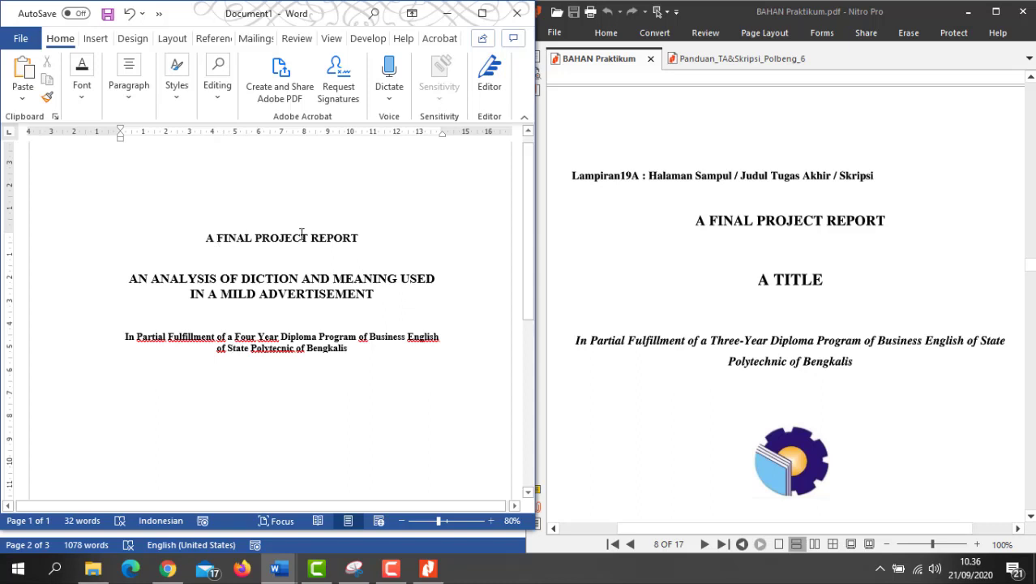
Step: Retype FINAL PROJECT as 'N UNDERGRADUATE THESIS' and delete REPORT, so the heading reads 'AN UNDERGRADUATE THESIS'
drag(282, 236, 228, 238)
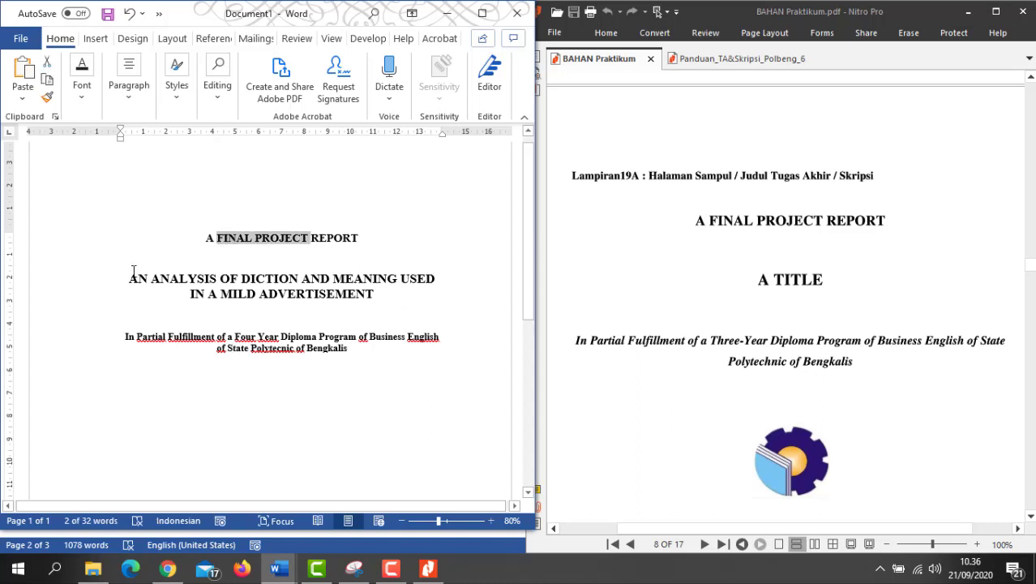
text(U)
key(BackSpace)
key(BackSpace)
text(n)
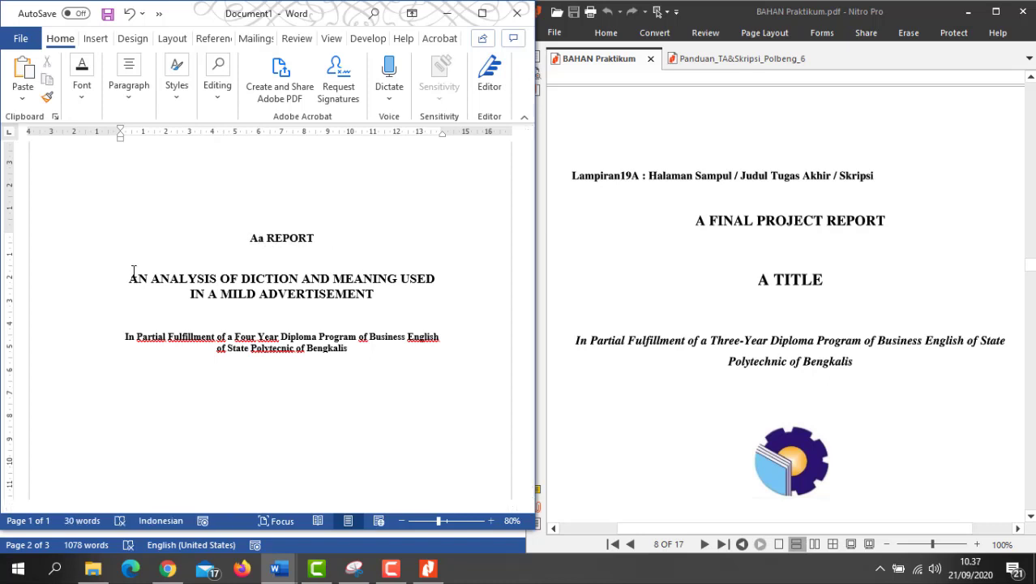
key(BackSpace)
text(N UNDERGRA)
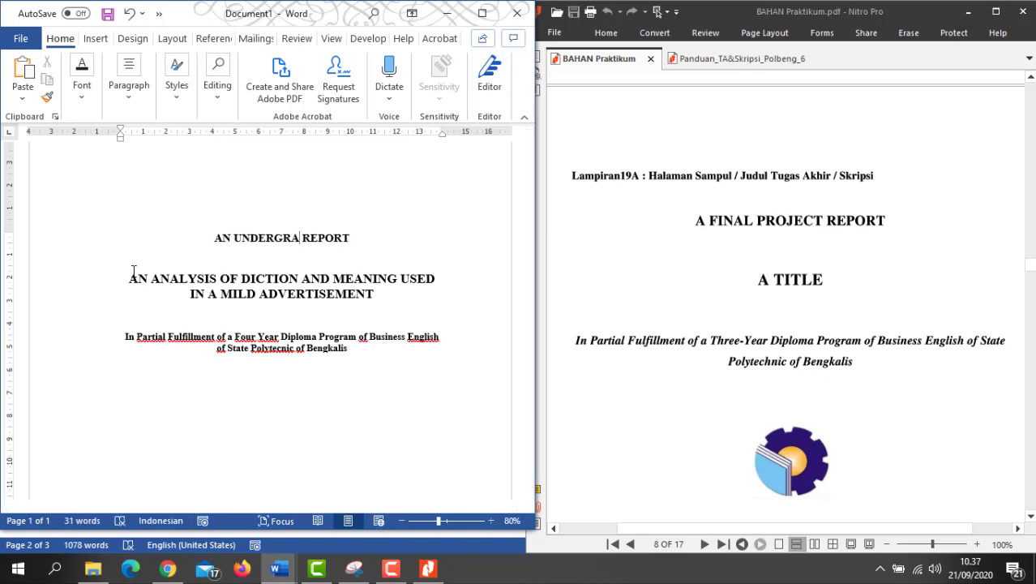
text(DUATE THESIS)
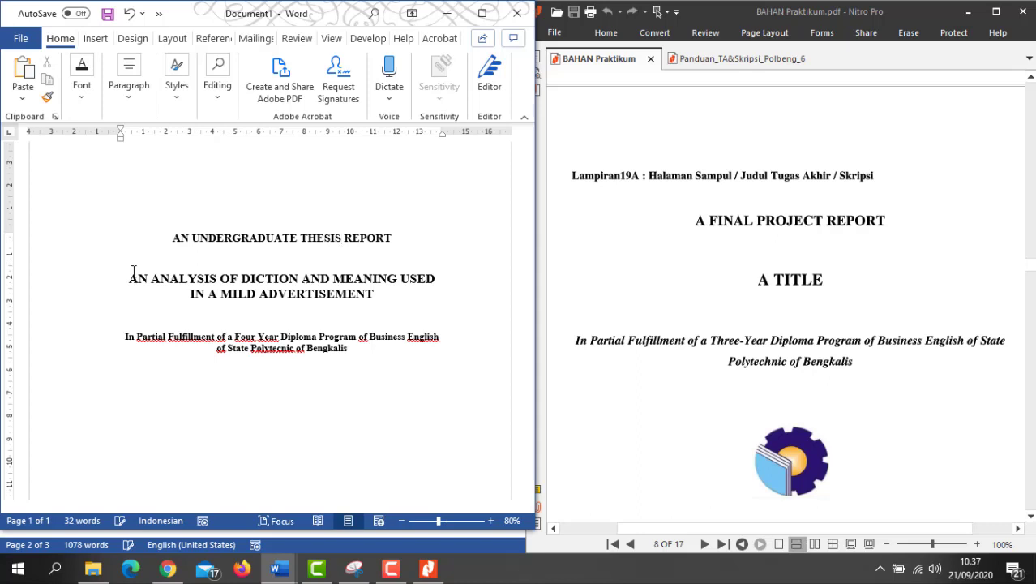
key(Delete)
key(Delete)
key(Delete)
key(Delete)
key(Delete)
key(Delete)
key(Delete)
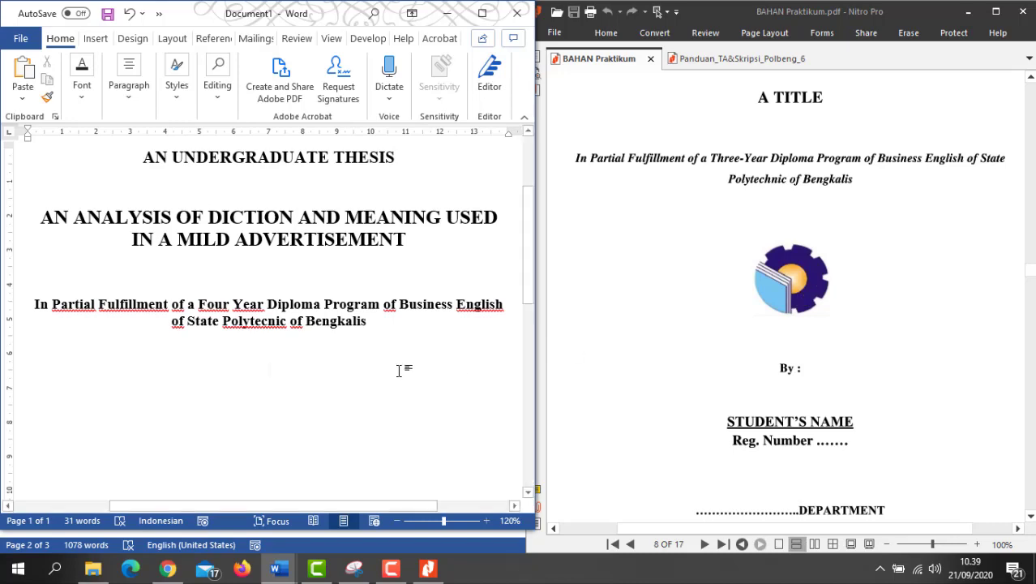
Step: Maximize Word and insert the Logo Polbeng image from the _Polbeng folder below the statement
click(482, 14)
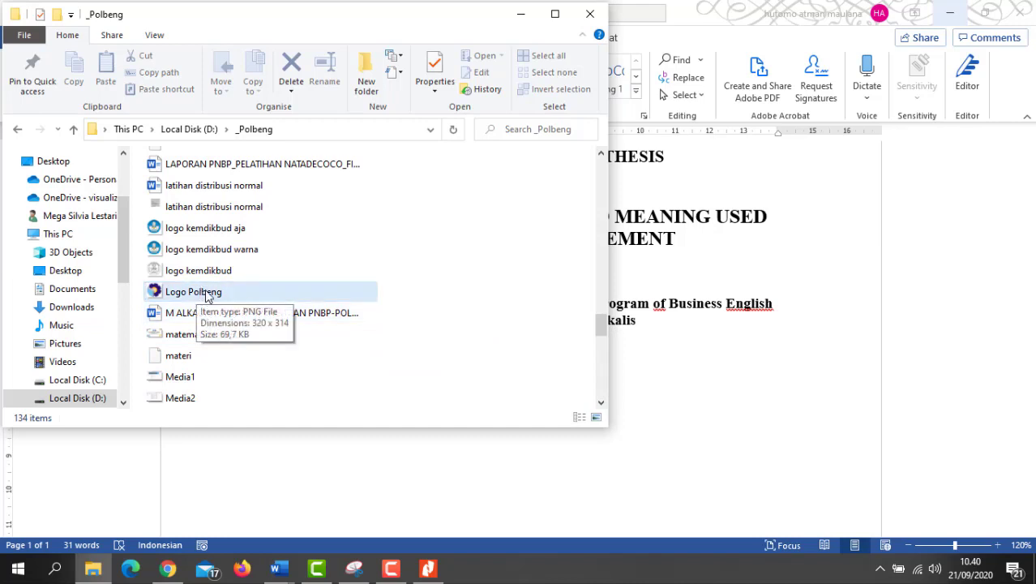
drag(208, 297, 659, 430)
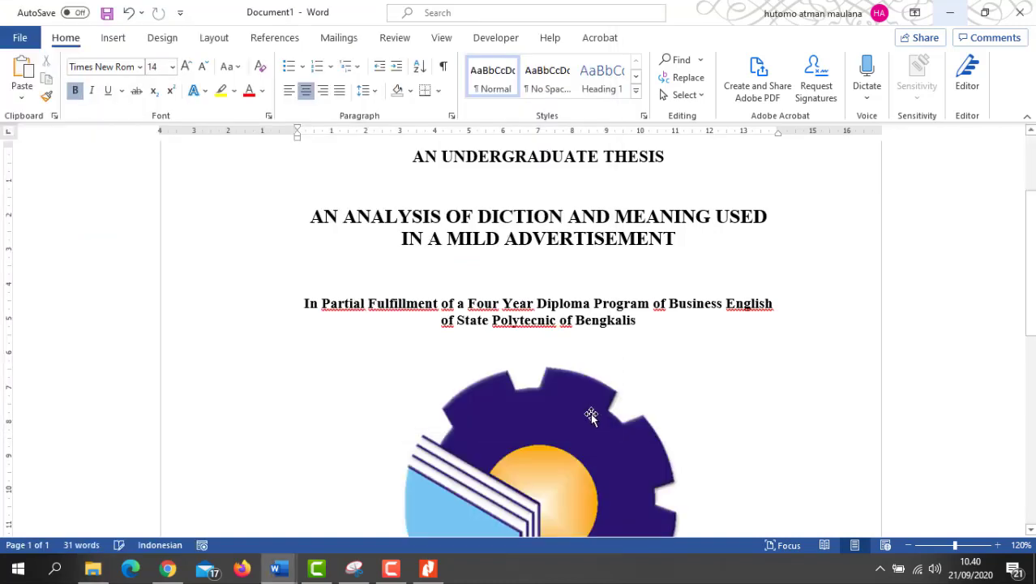
Step: Resize the Polbeng logo much smaller, then fine-tune it centred below the fulfillment statement
scroll(590, 416, down, 4)
click(577, 324)
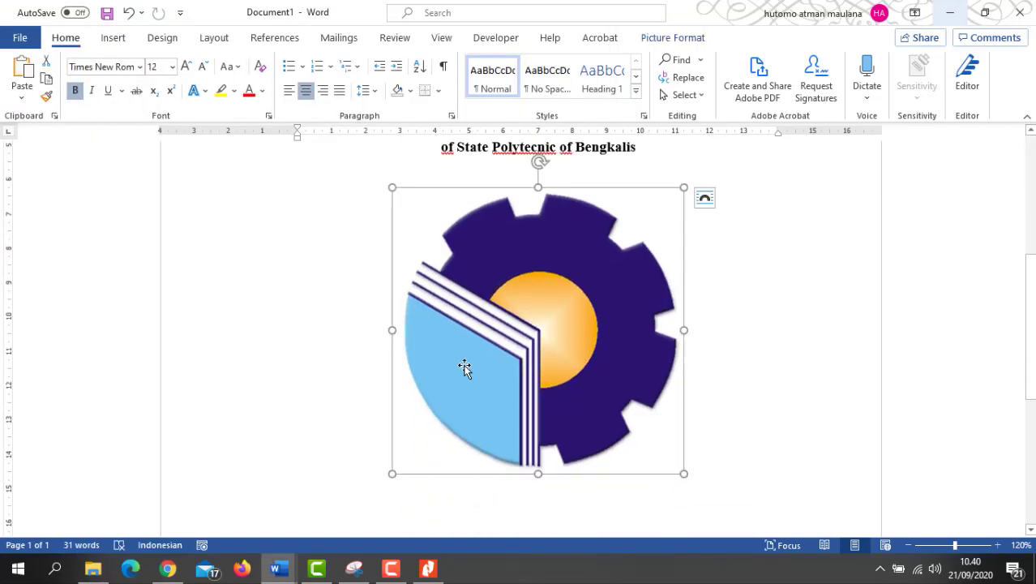
scroll(483, 359, down, 2)
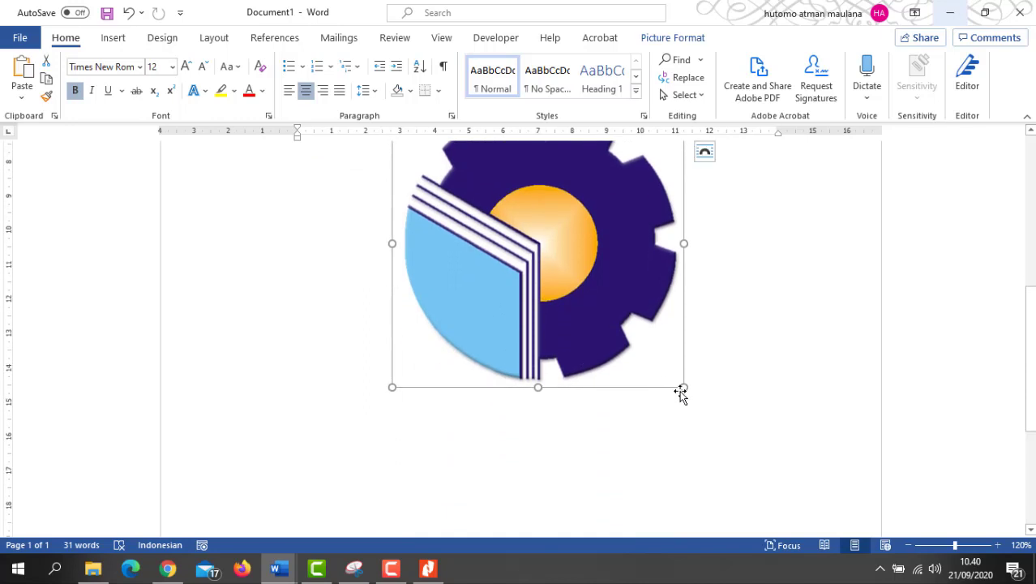
drag(684, 387, 651, 322)
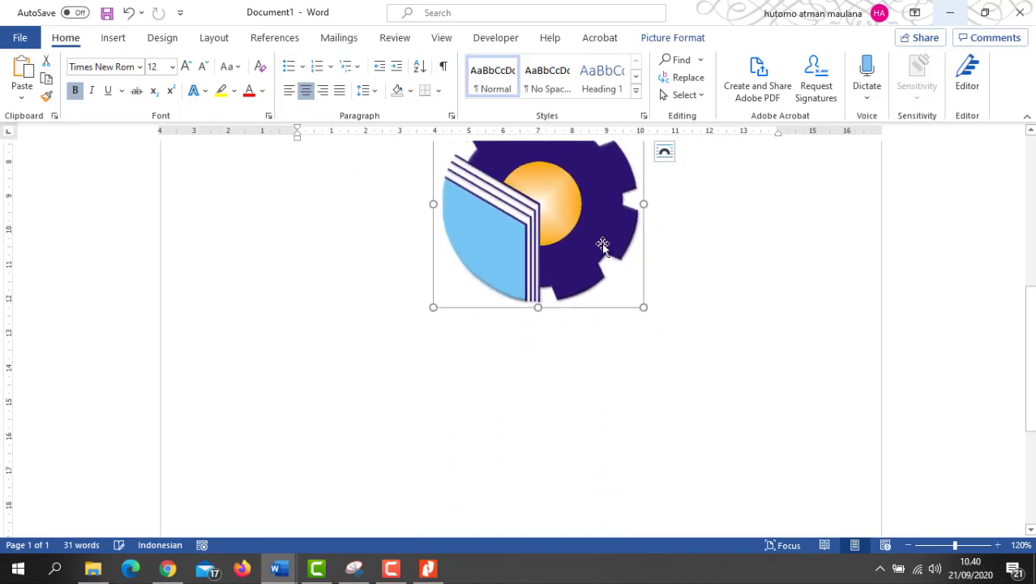
scroll(607, 243, up, 3)
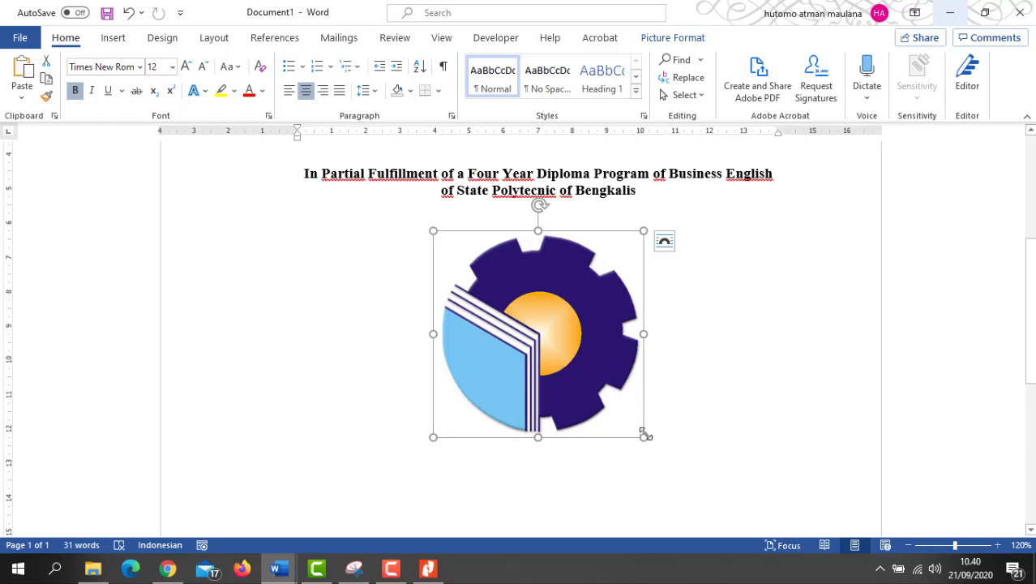
mouse_move(643, 439)
mouse_down()
mouse_move(602, 354)
mouse_move(651, 445)
mouse_up()
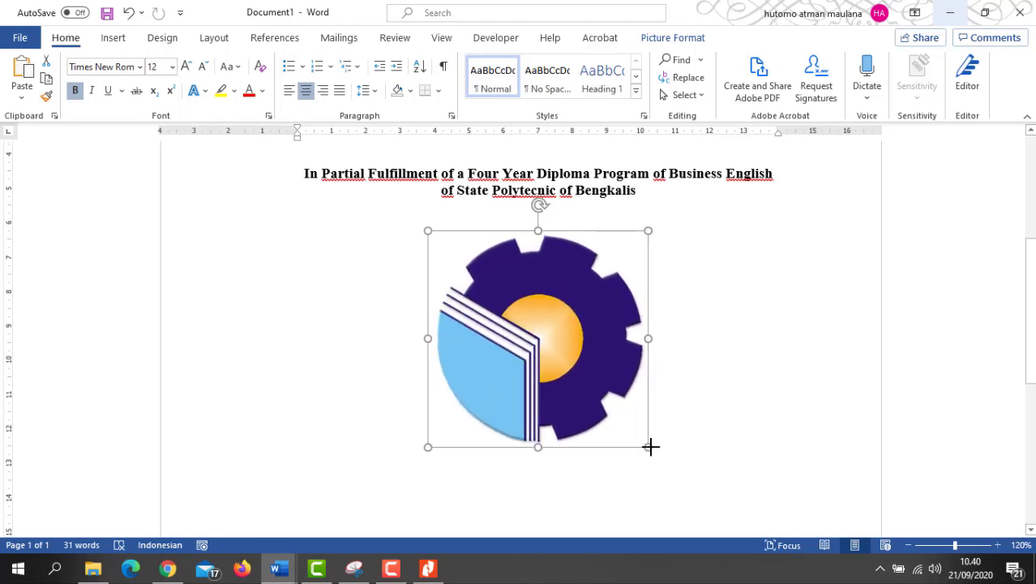
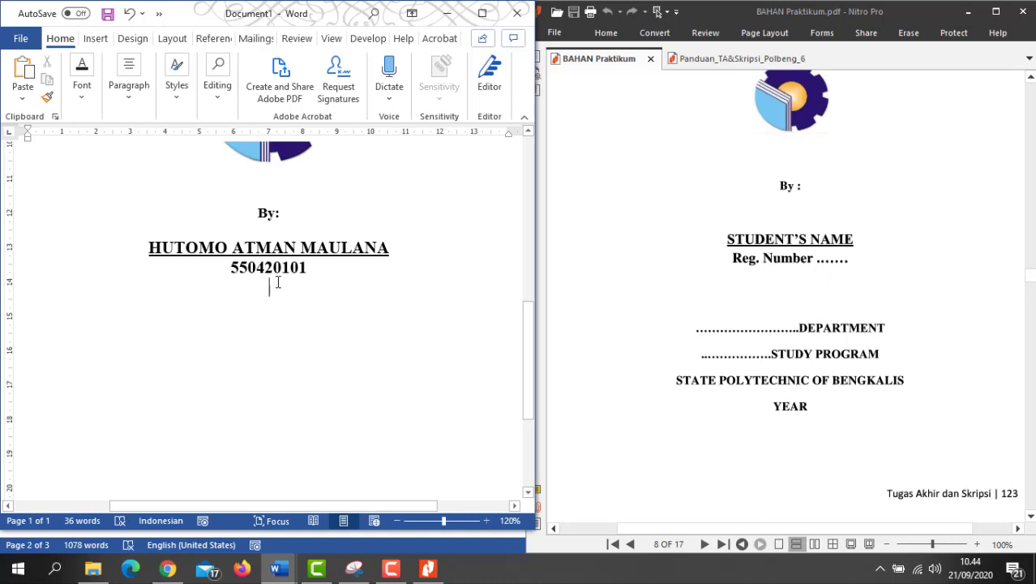
Step: Add two blank lines after the student number and type ENGLISH DEPARTMENT
click(319, 273)
key(Return)
key(Return)
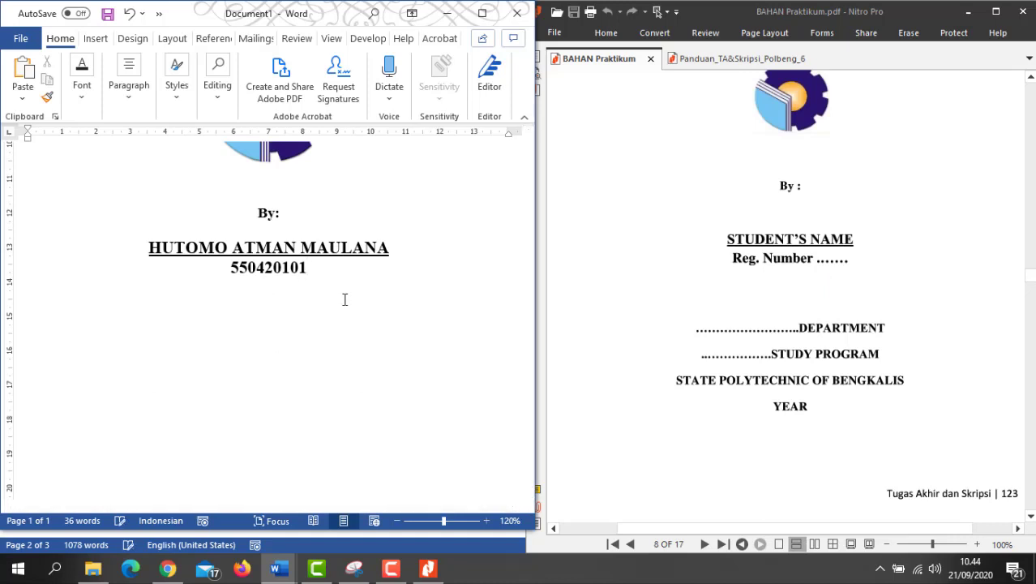
key(Return)
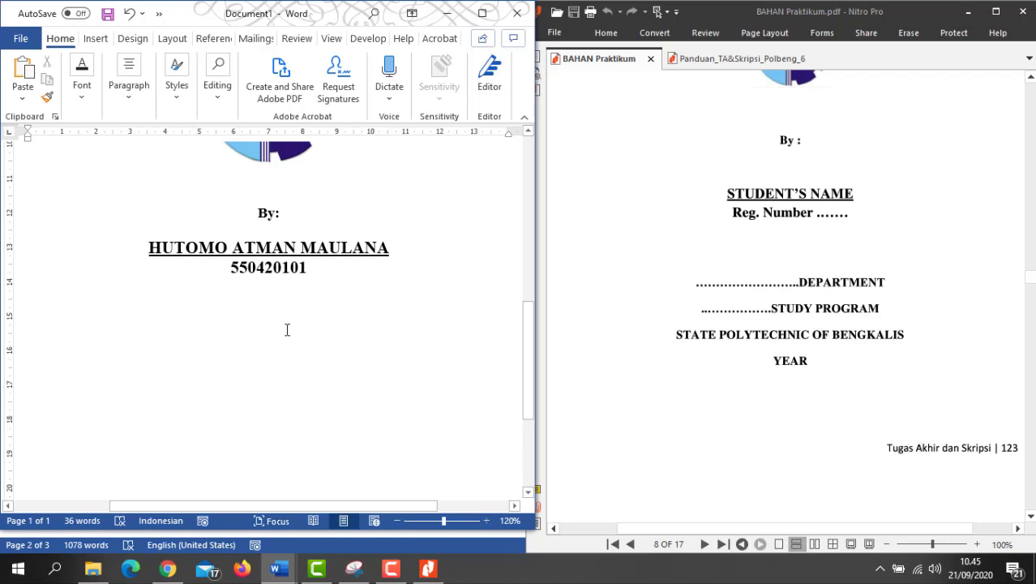
text(ENG)
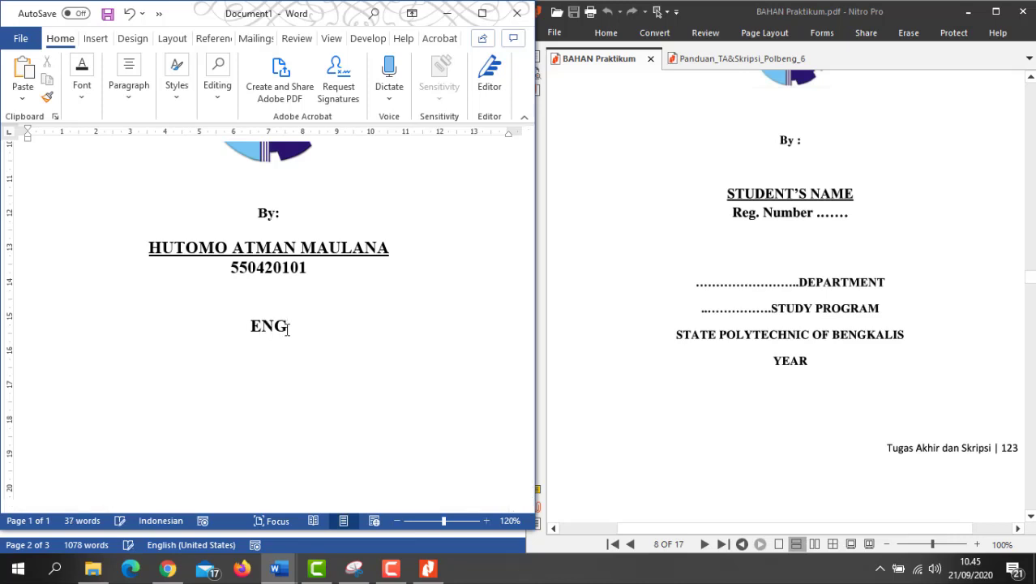
text(LISH DEPART)
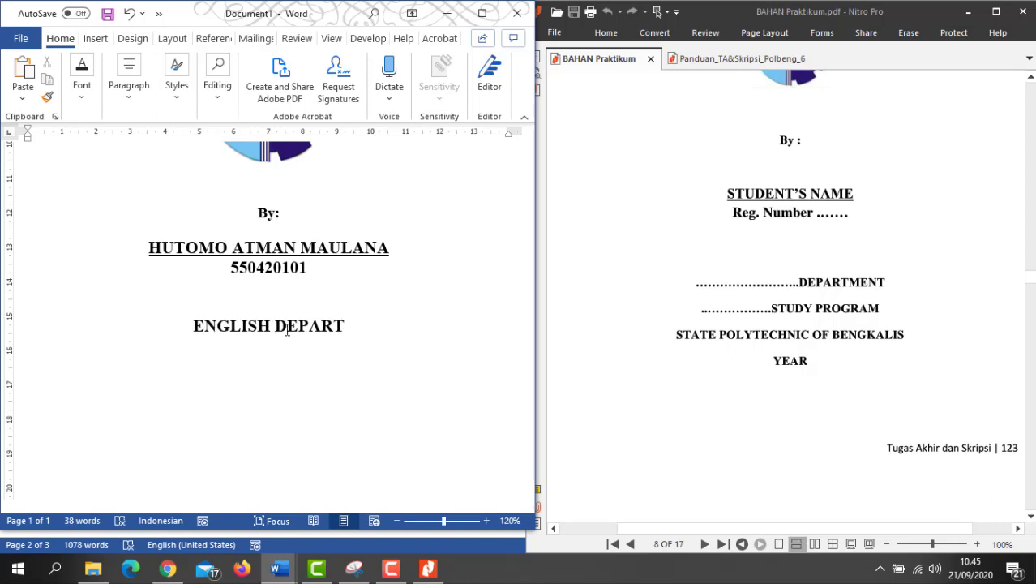
text(MENT)
key(Return)
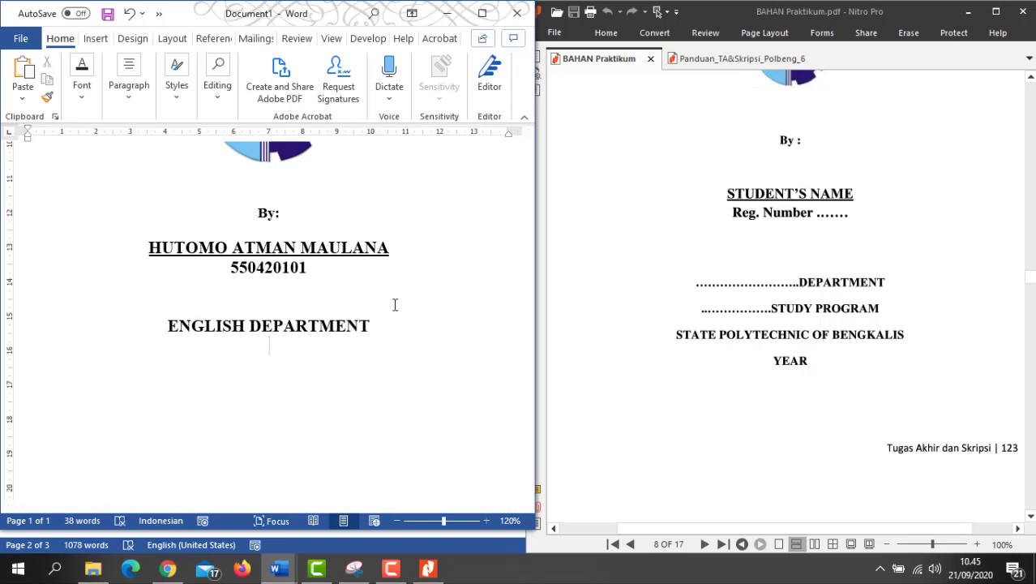
Step: Add ENGLISH FOR BUSINESS COMMUNICATION AND PROFESSIONAL, STATE POLYTECHNIC OF BENGKALIS and 2020 on separate lines
text(ENGL)
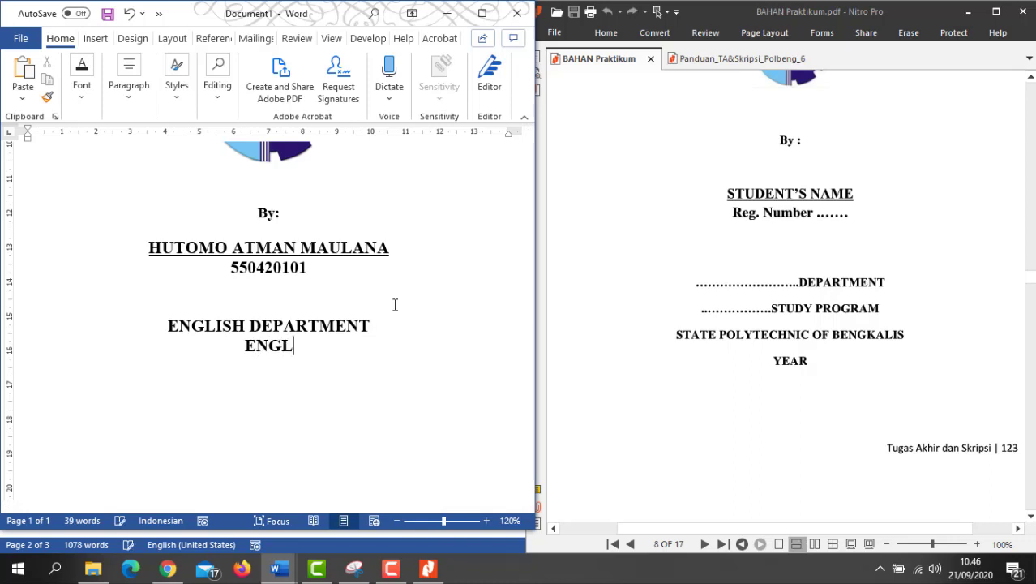
text(ISH FOR)
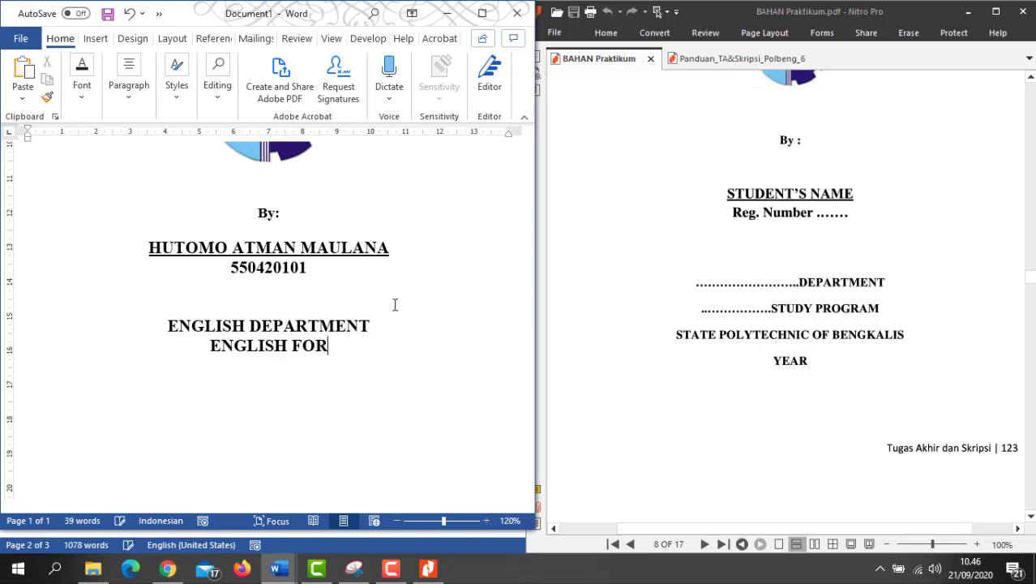
text( B)
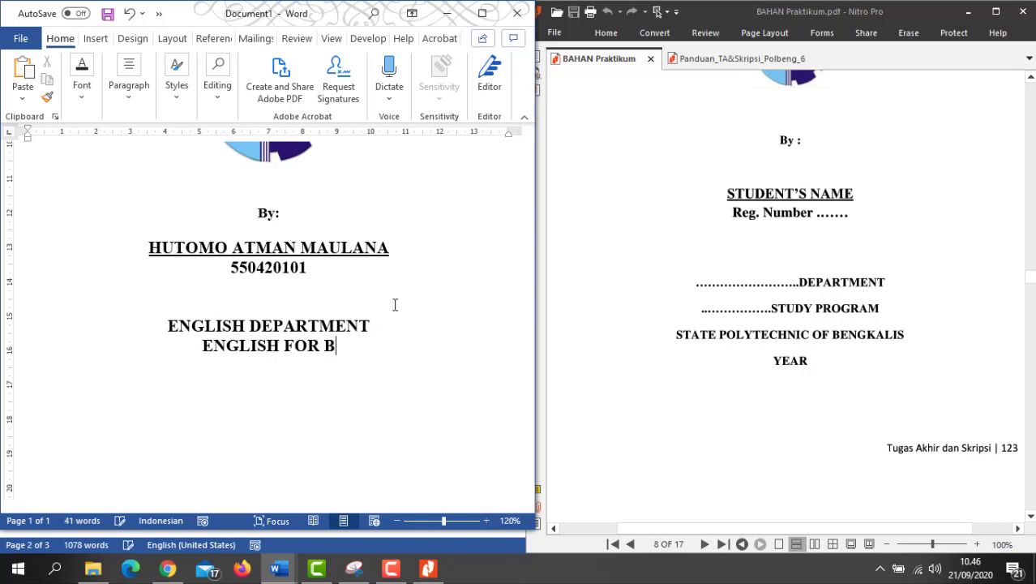
text(USINESS COMMU)
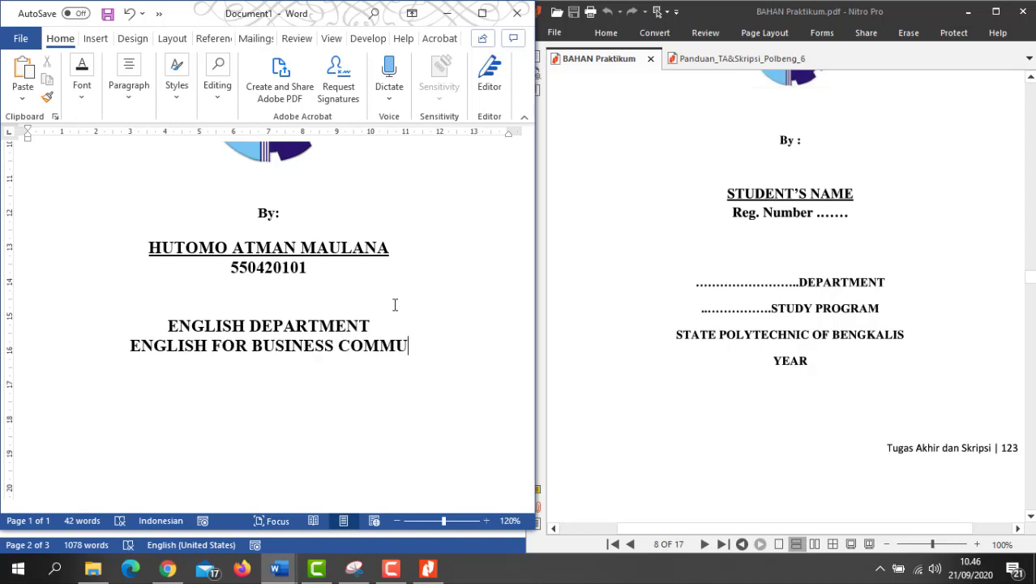
text(NICATION)
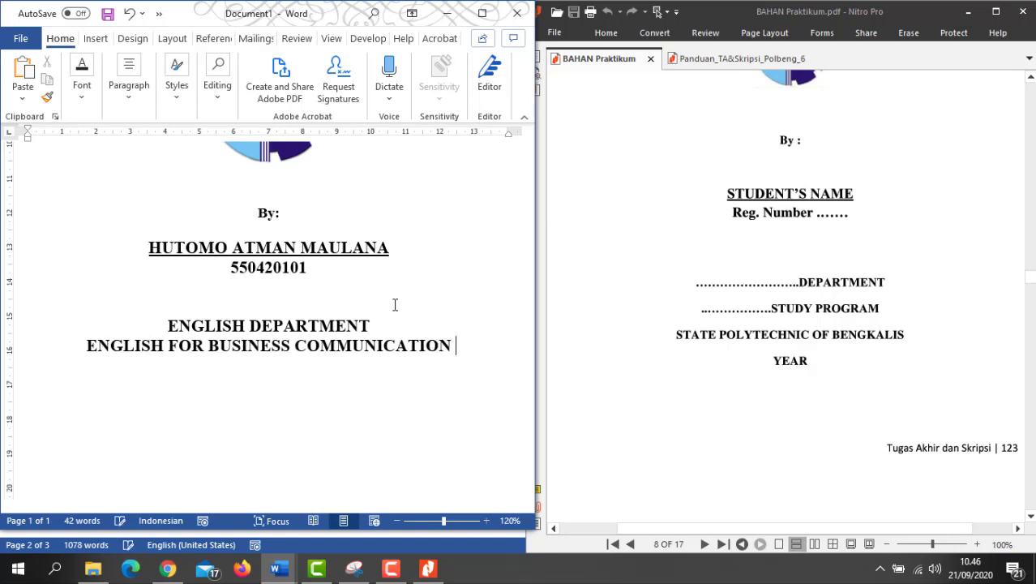
text( AND P)
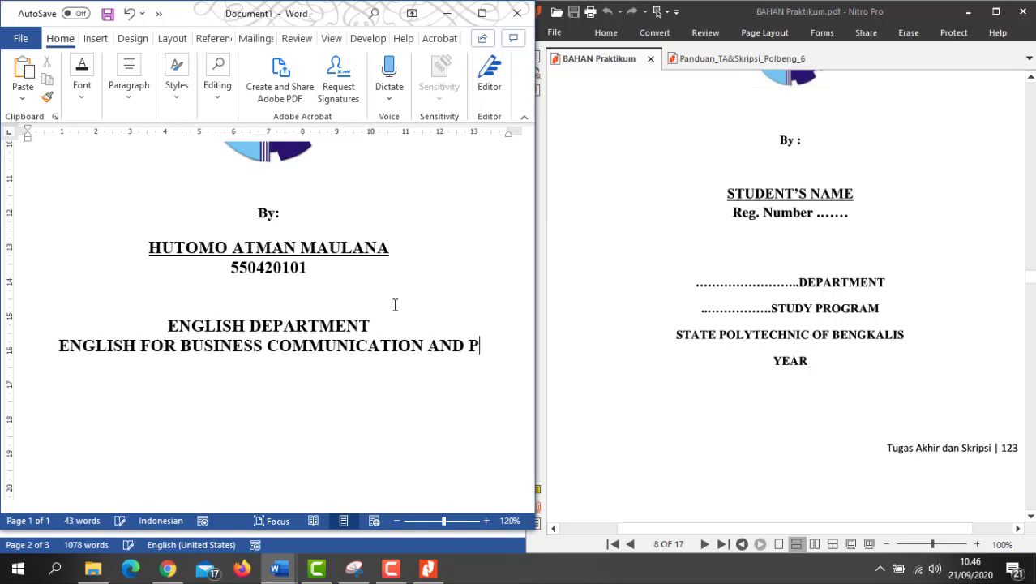
text(ROFESSIONAL)
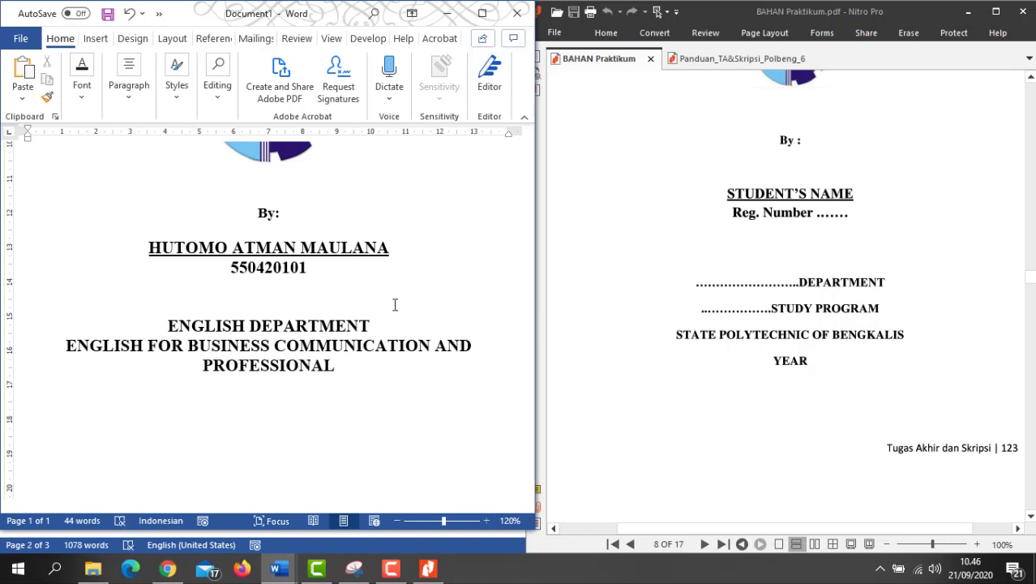
key(Return)
text(STATE POLY)
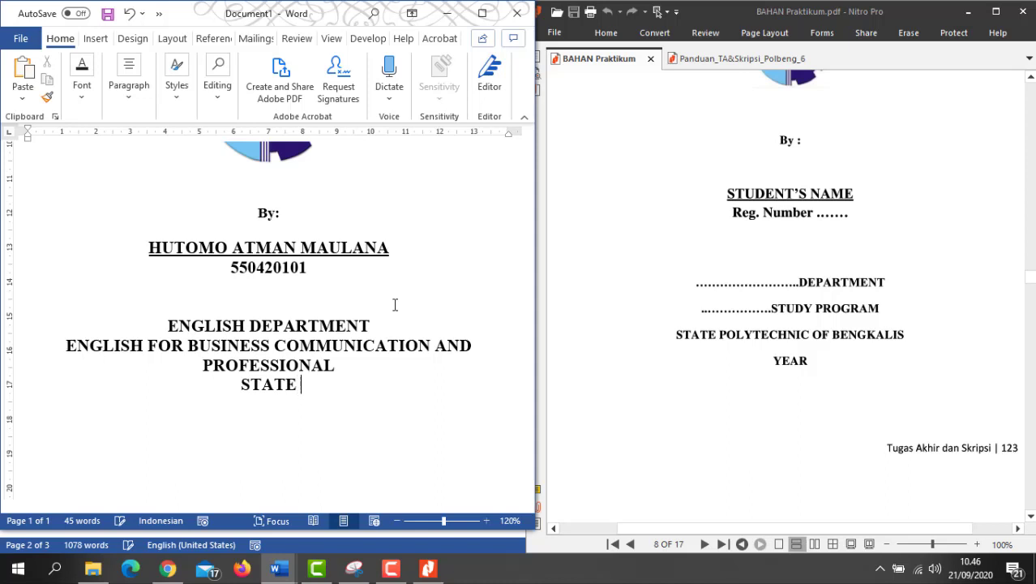
text(TEC)
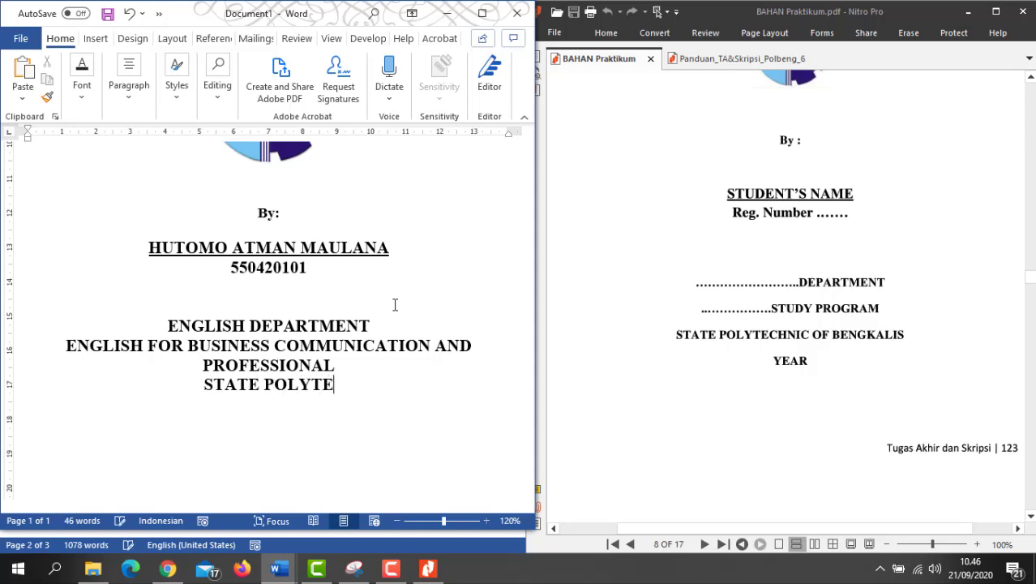
text(HN)
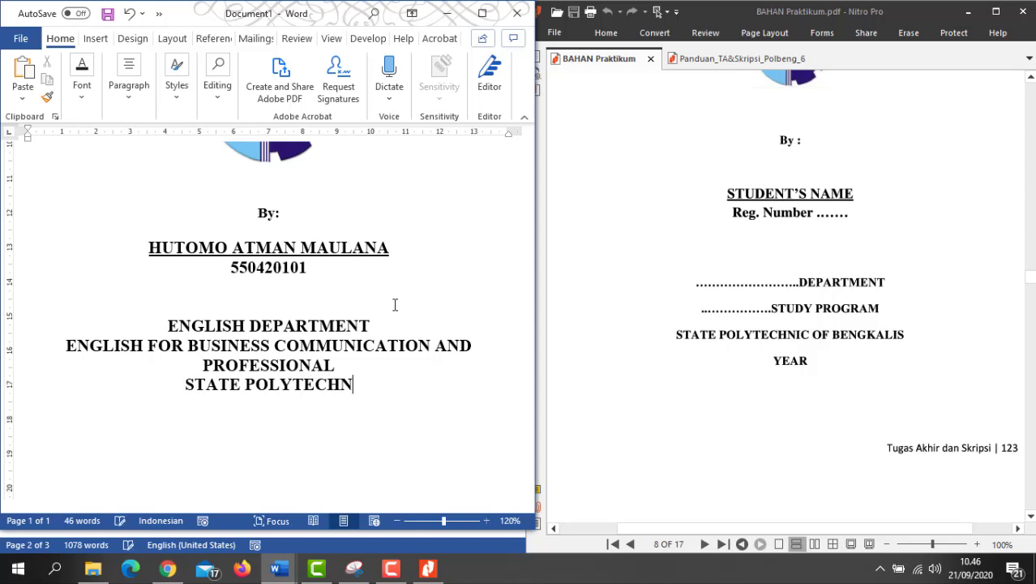
text(IC OF B)
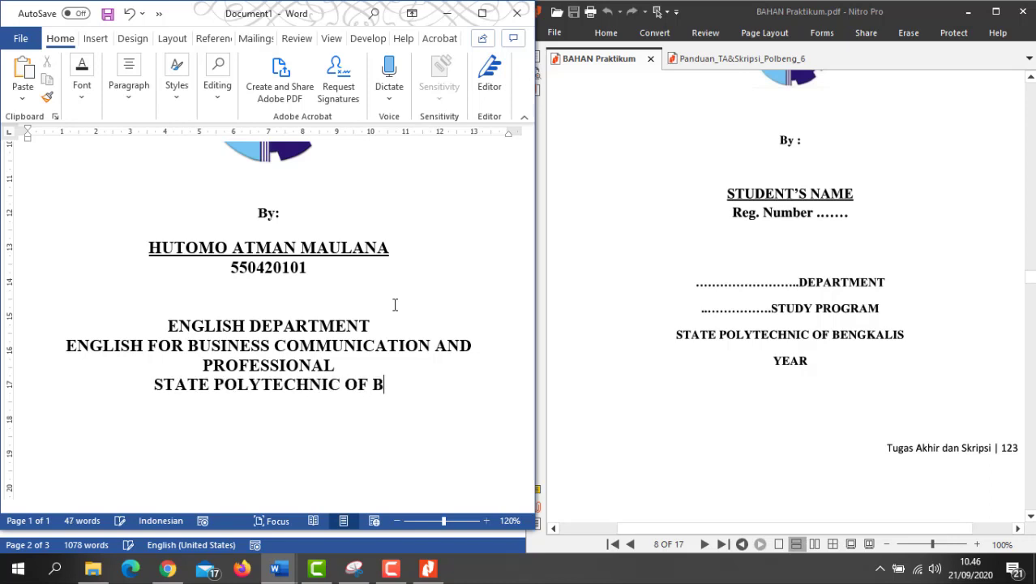
text(ENGKALIS)
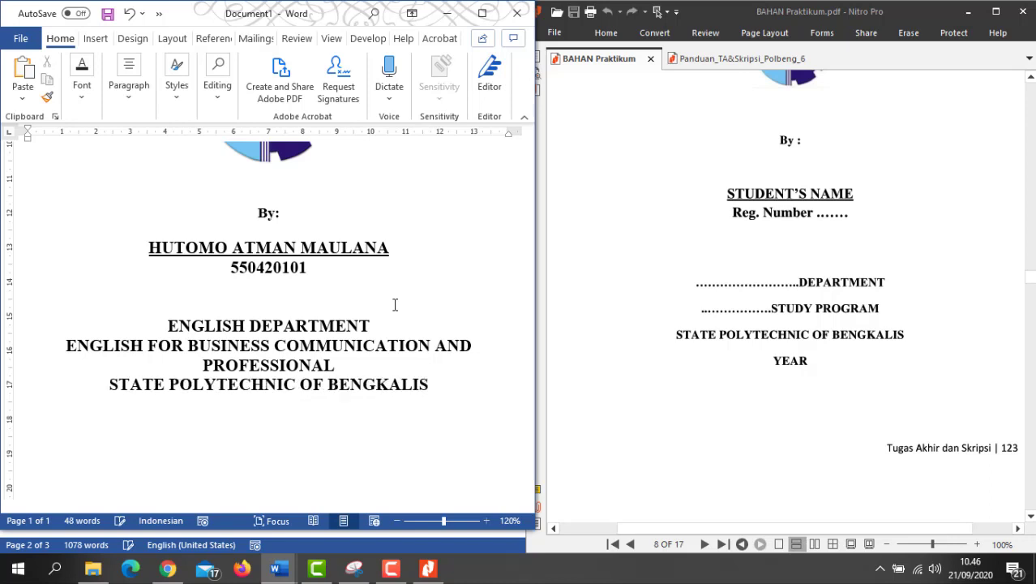
key(Return)
text(2020)
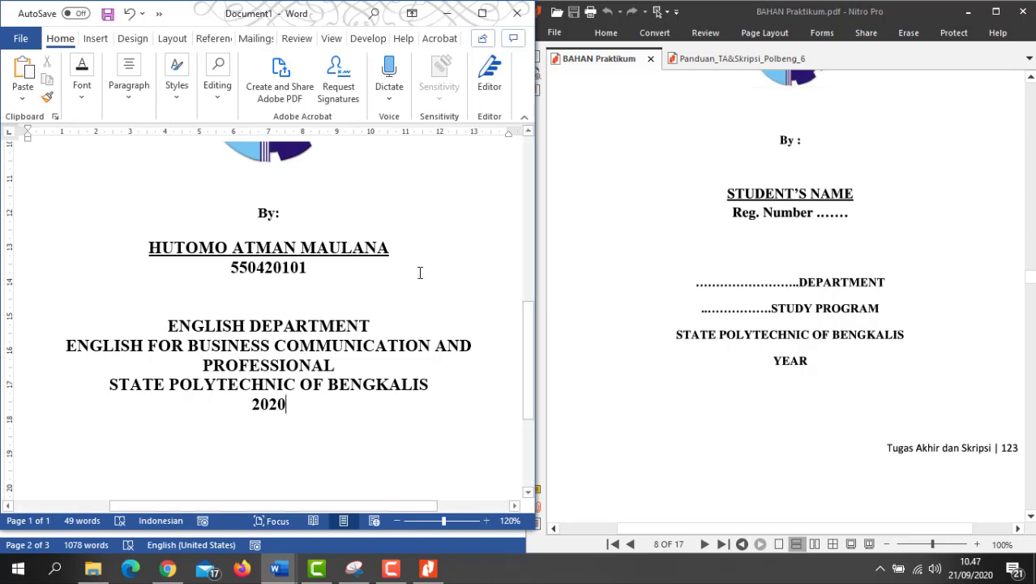
scroll(393, 348, down, 4)
scroll(388, 370, up, 2)
scroll(390, 365, up, 2)
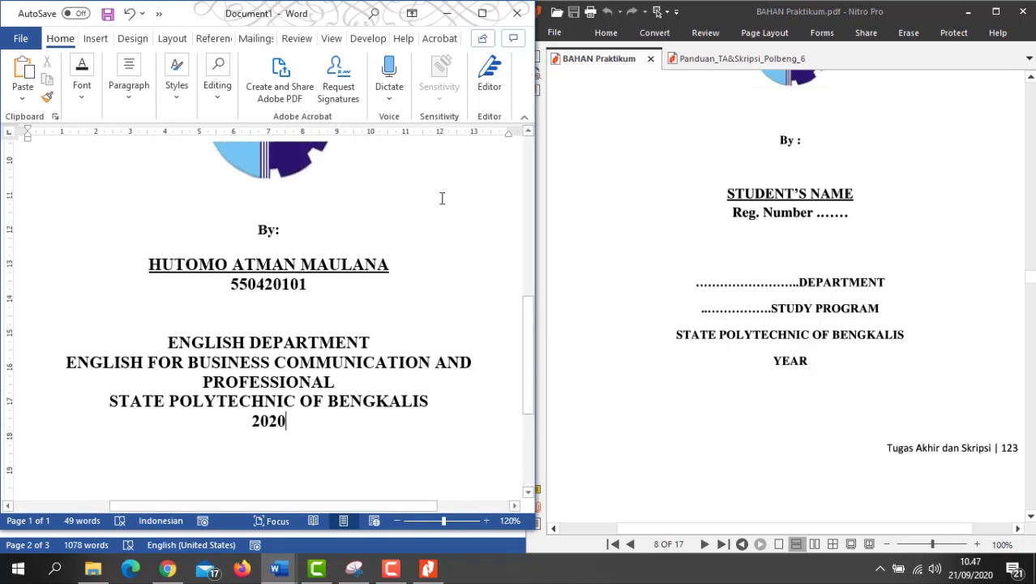
Step: Maximize Word and add blank lines below the heading, the thesis title and above the logo
click(479, 17)
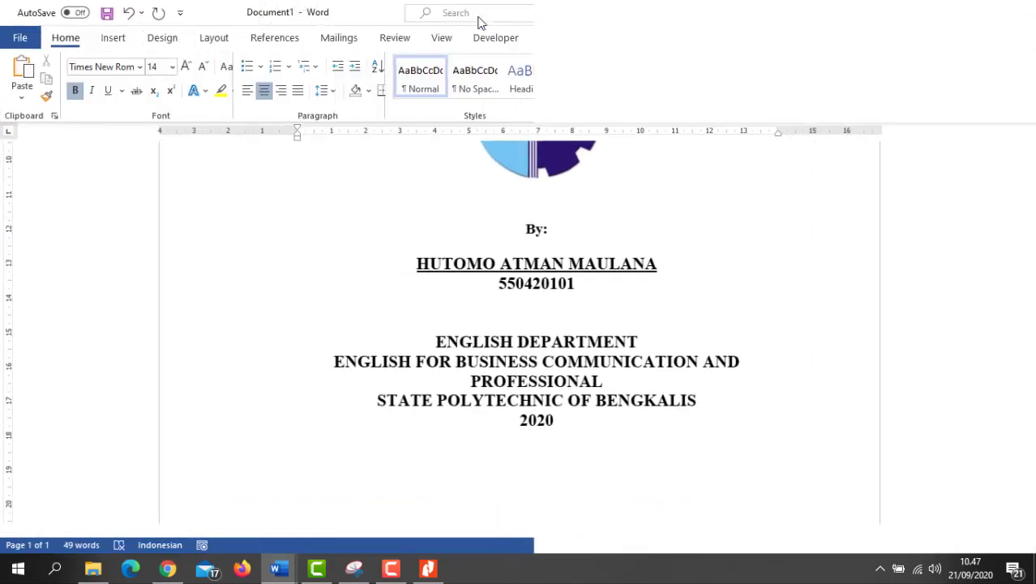
scroll(641, 214, up, 3)
scroll(679, 219, up, 5)
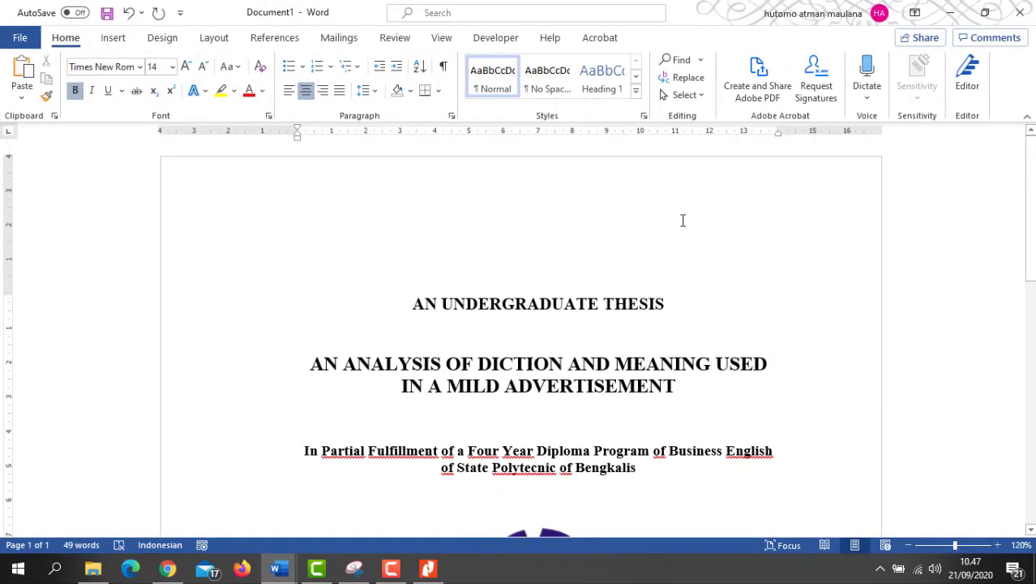
scroll(683, 221, down, 7)
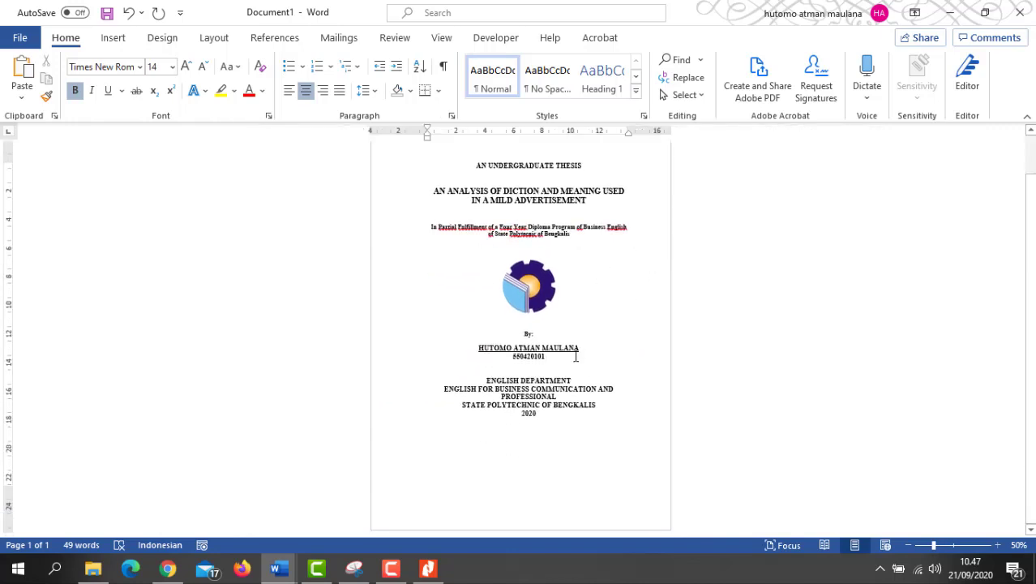
key(Return)
click(528, 220)
key(Return)
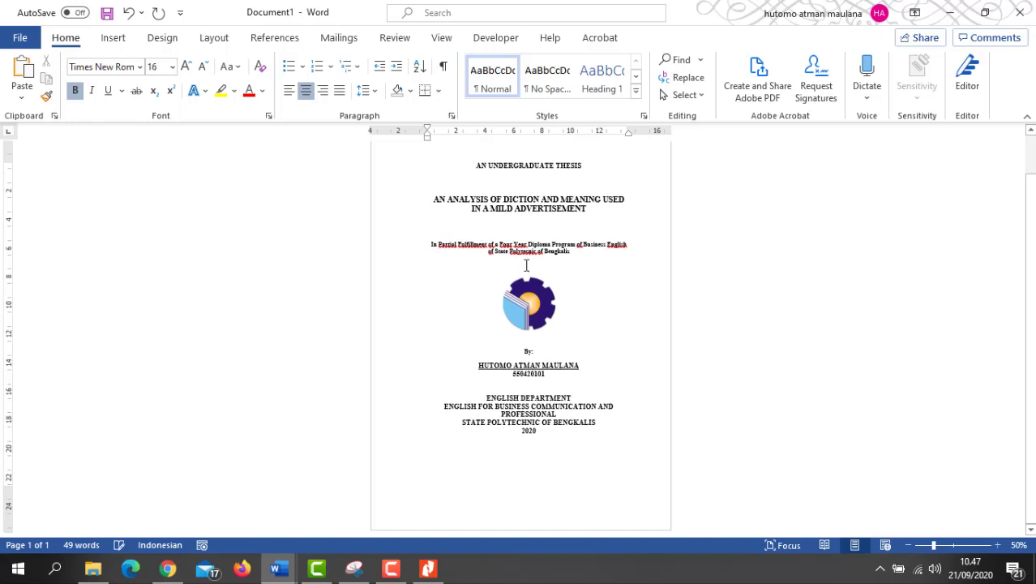
click(526, 265)
key(Return)
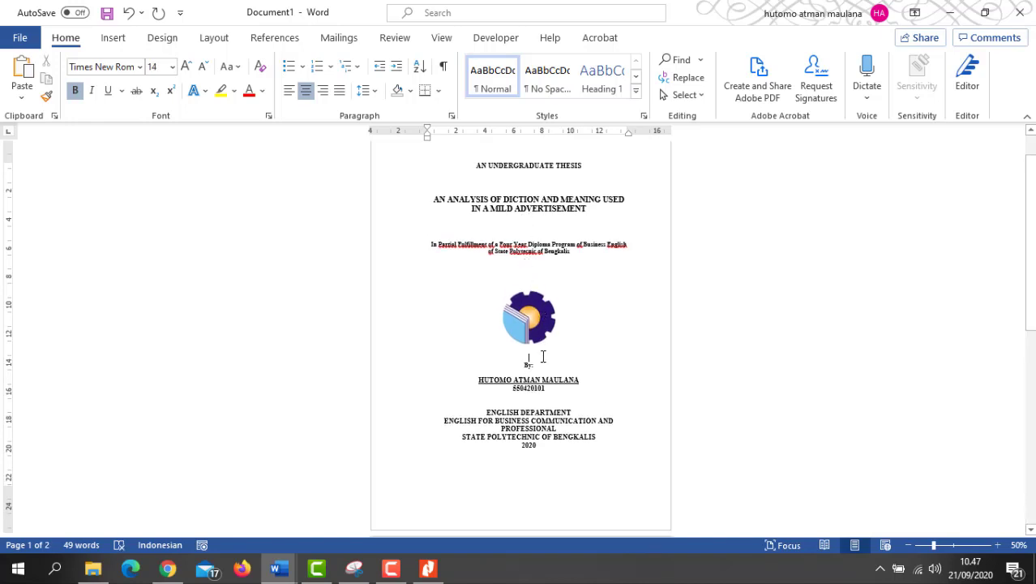
key(Return)
Step: Add blank lines below the student number and between By: and the name
scroll(531, 284, down, 4)
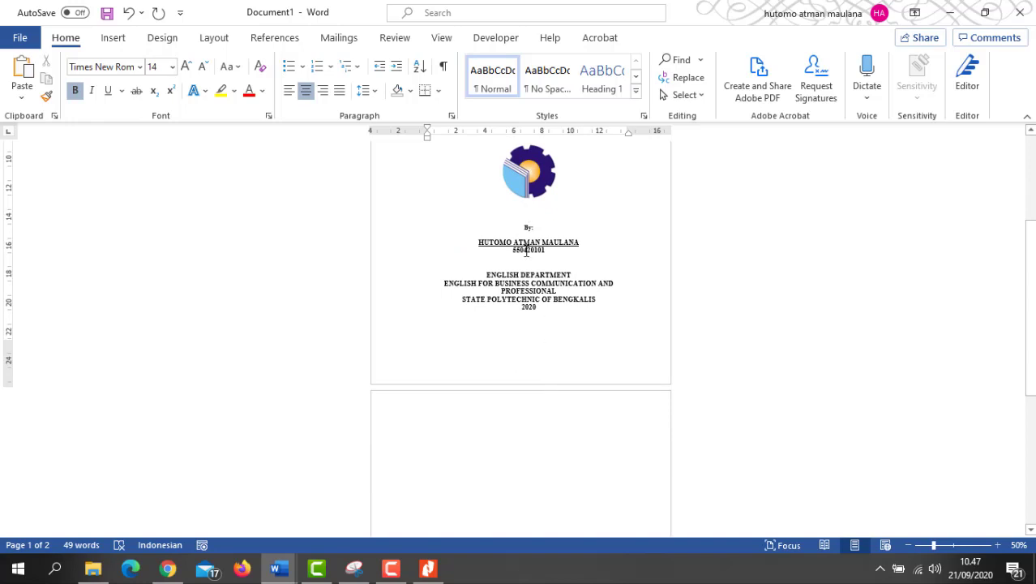
click(528, 264)
key(Return)
key(Return)
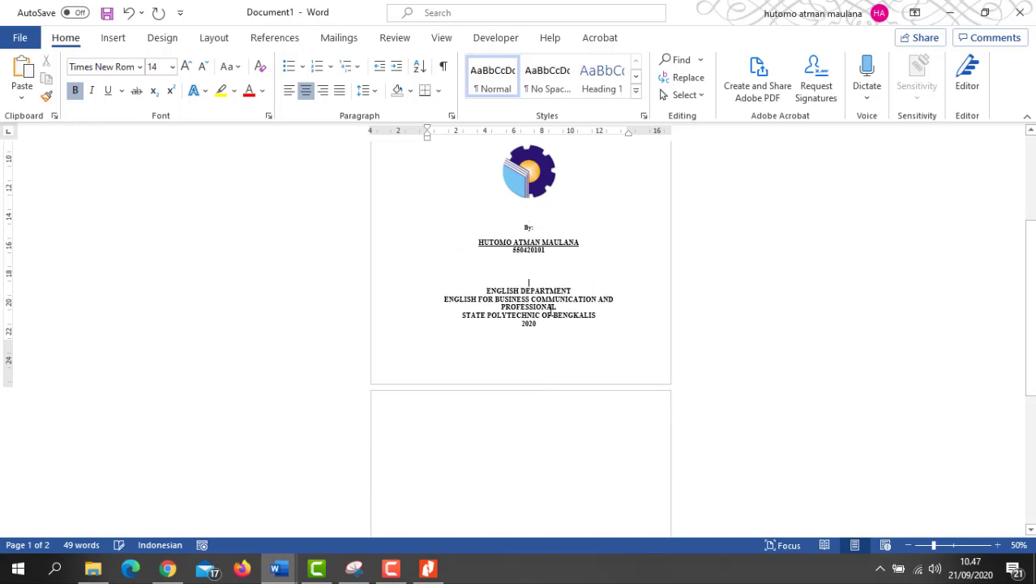
scroll(550, 308, up, 5)
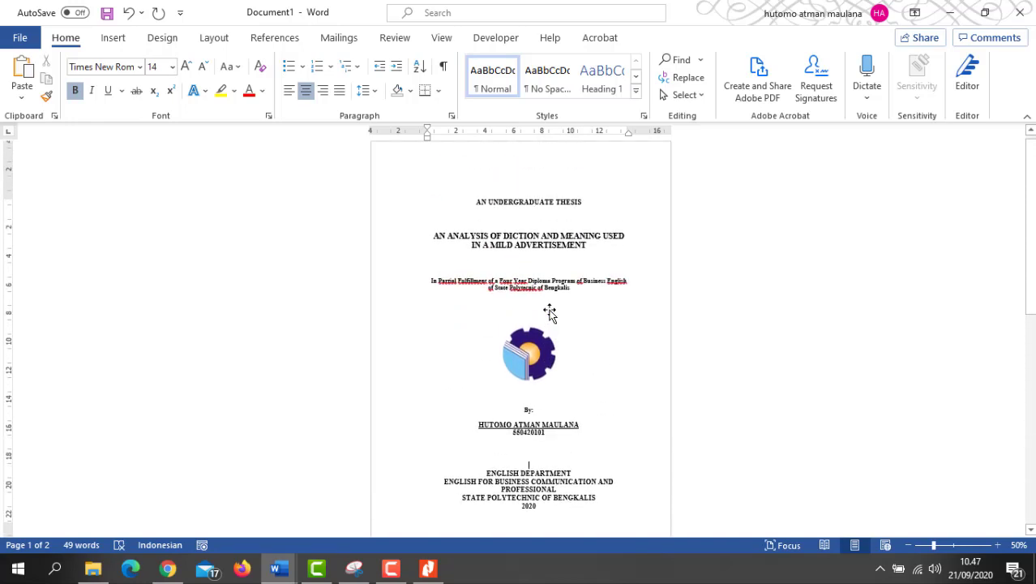
scroll(548, 312, down, 2)
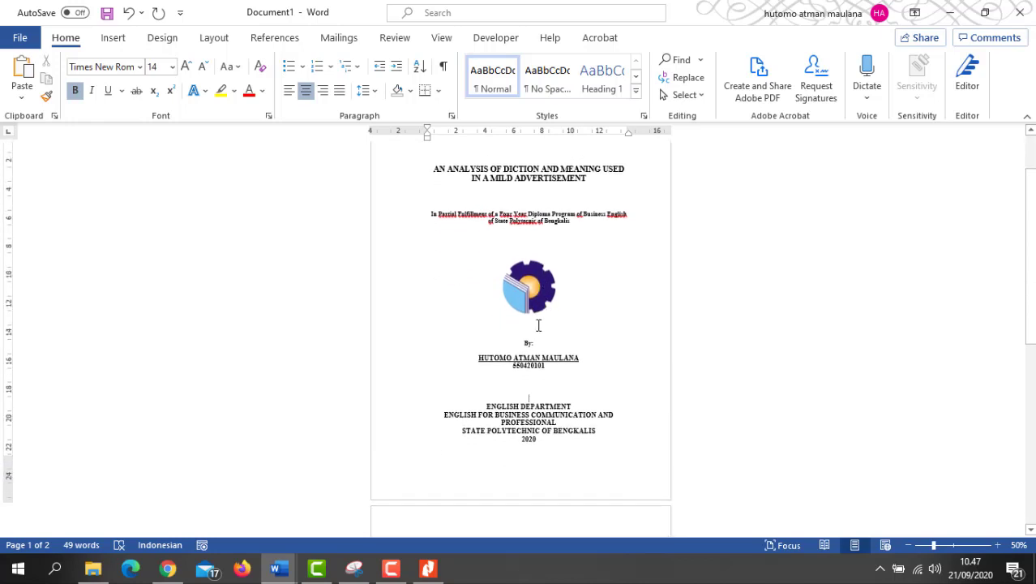
click(548, 337)
click(541, 343)
key(Return)
Step: Review the cover page and place the caret at the end of 2020
scroll(548, 354, down, 2)
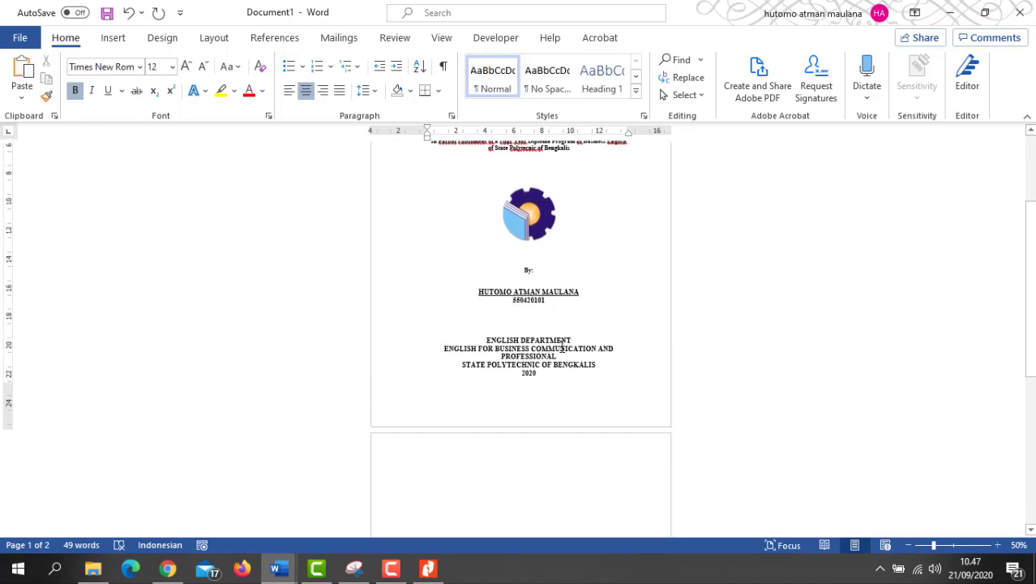
scroll(576, 339, up, 4)
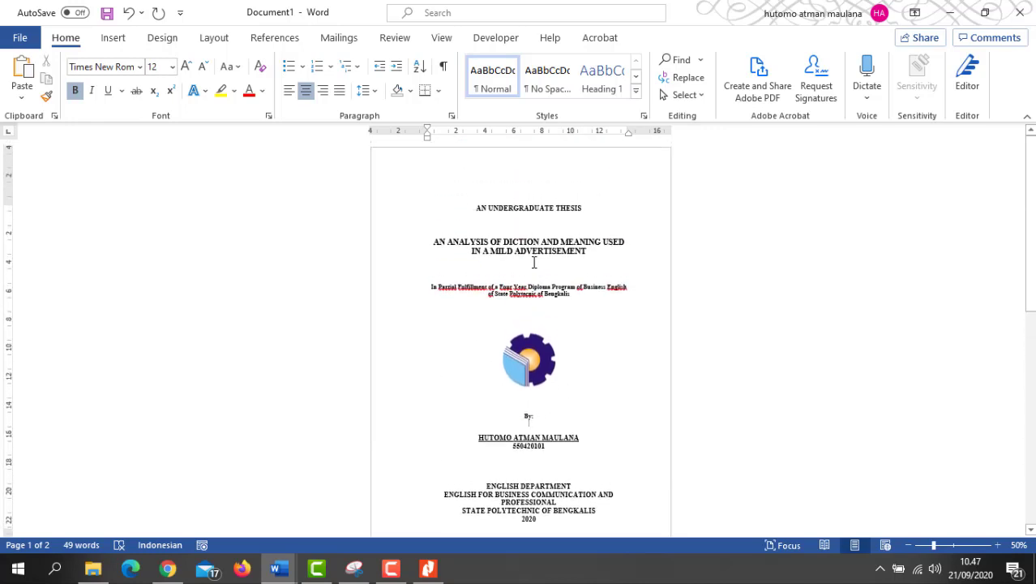
scroll(536, 264, down, 6)
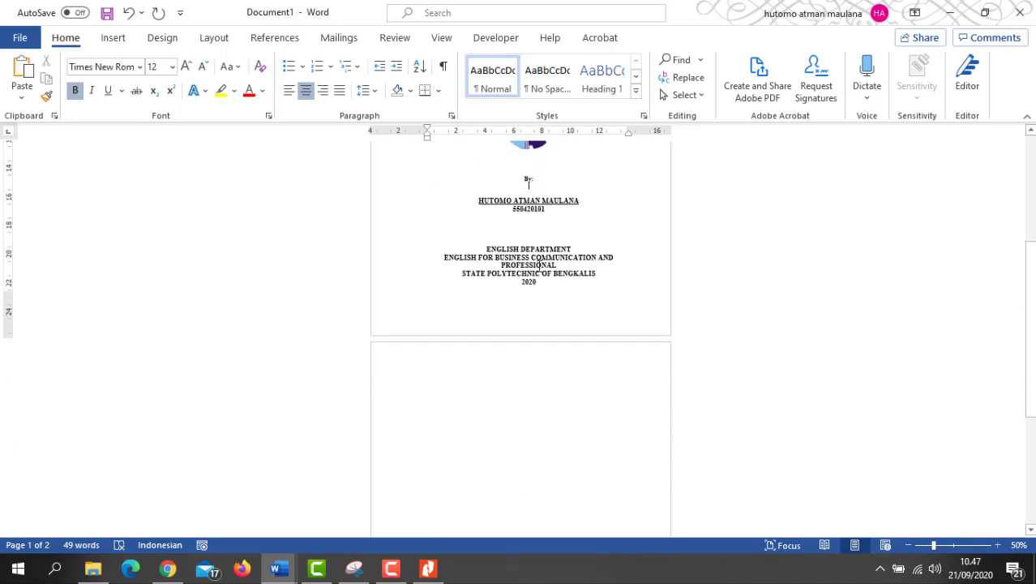
scroll(692, 273, up, 5)
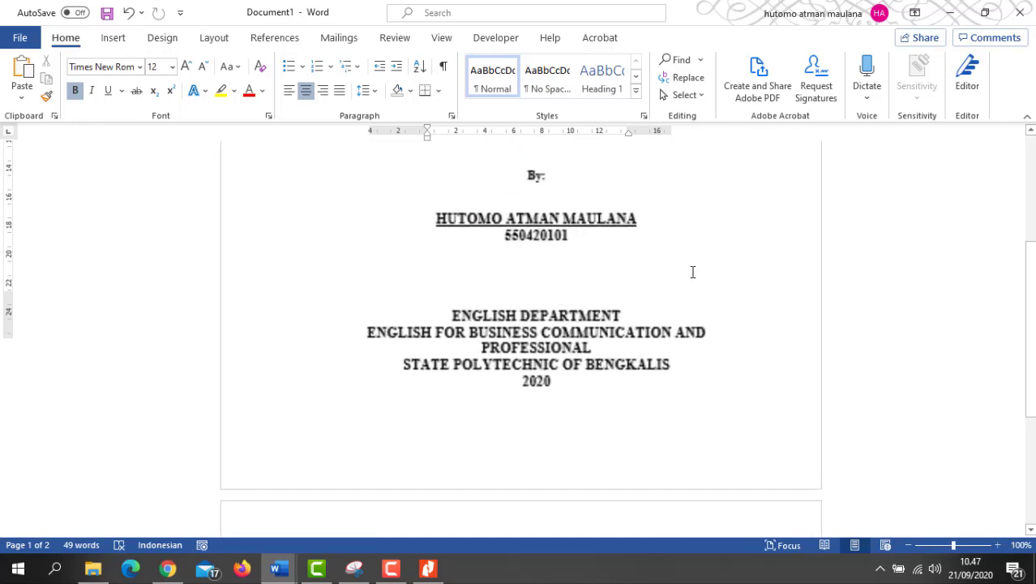
scroll(649, 296, down, 4)
scroll(607, 301, up, 3)
click(596, 282)
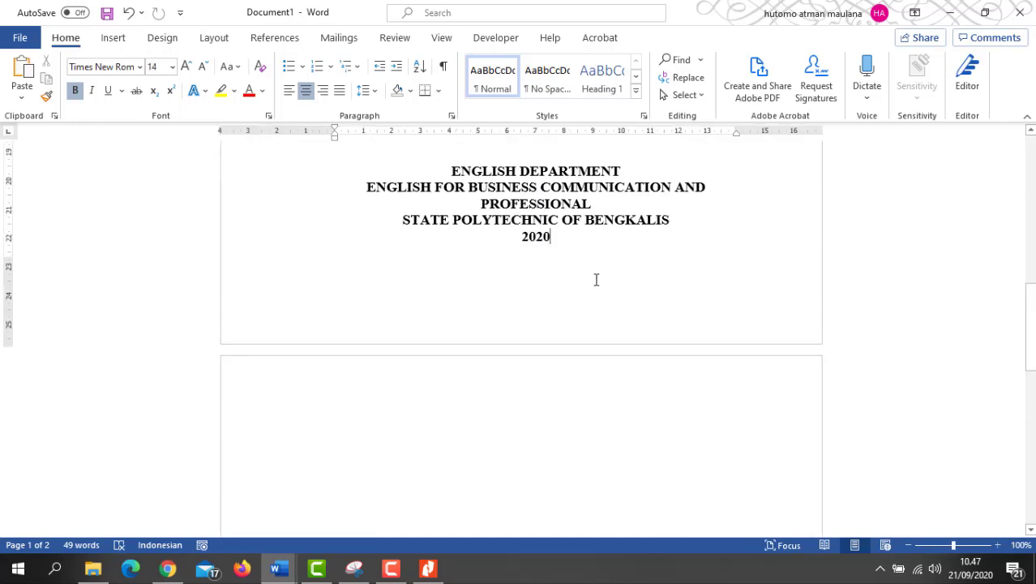
scroll(653, 278, up, 5)
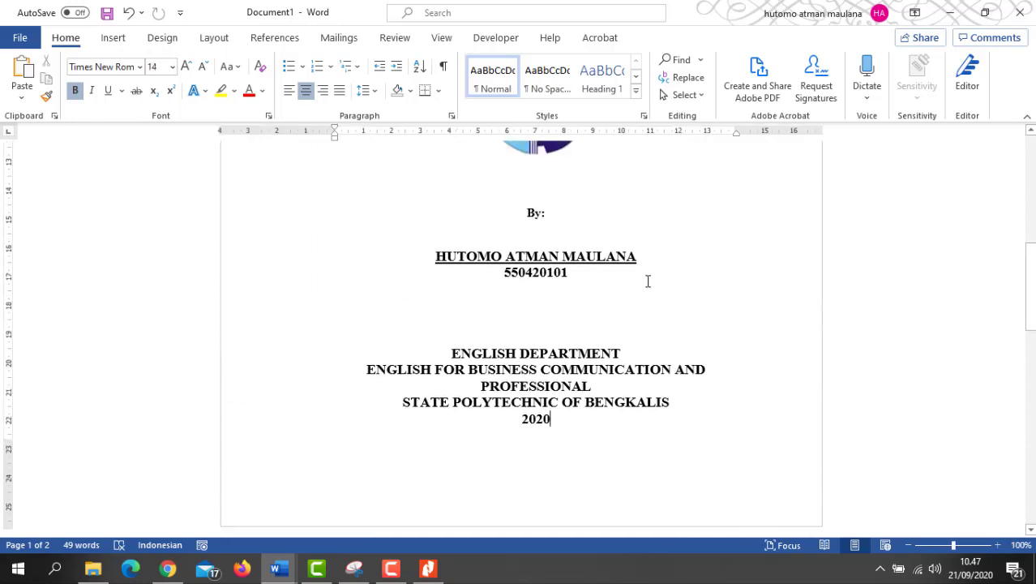
scroll(516, 347, up, 10)
scroll(579, 334, down, 3)
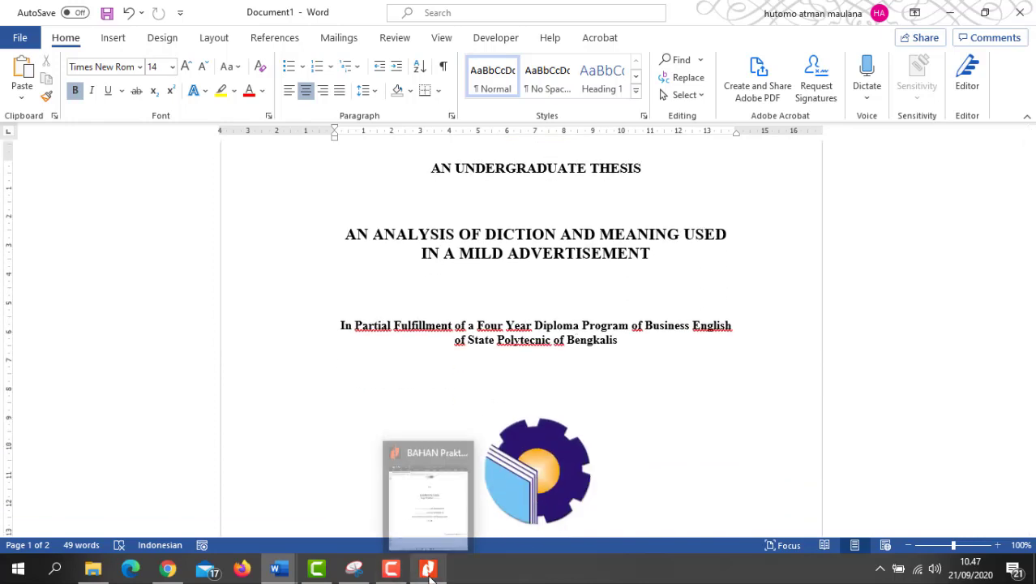
scroll(678, 336, down, 5)
scroll(680, 335, up, 4)
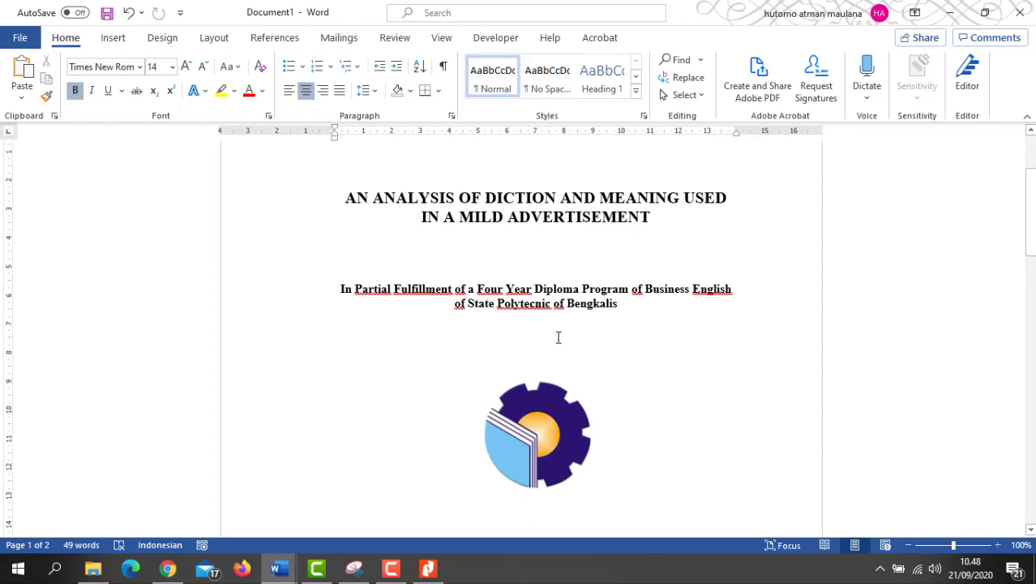
scroll(558, 338, down, 10)
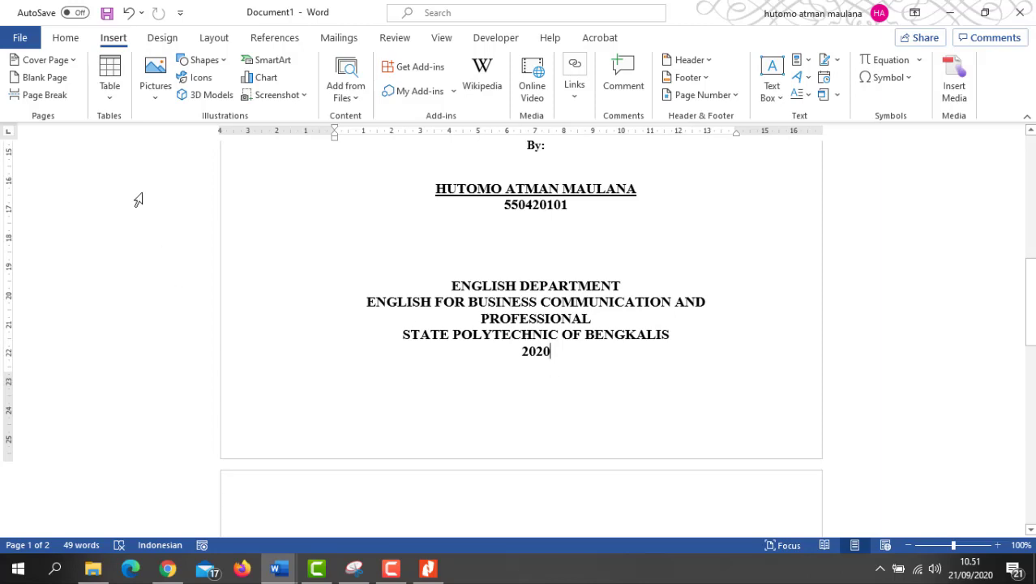
Step: Insert a Plain Number 3 page number at the bottom right of the page
click(68, 42)
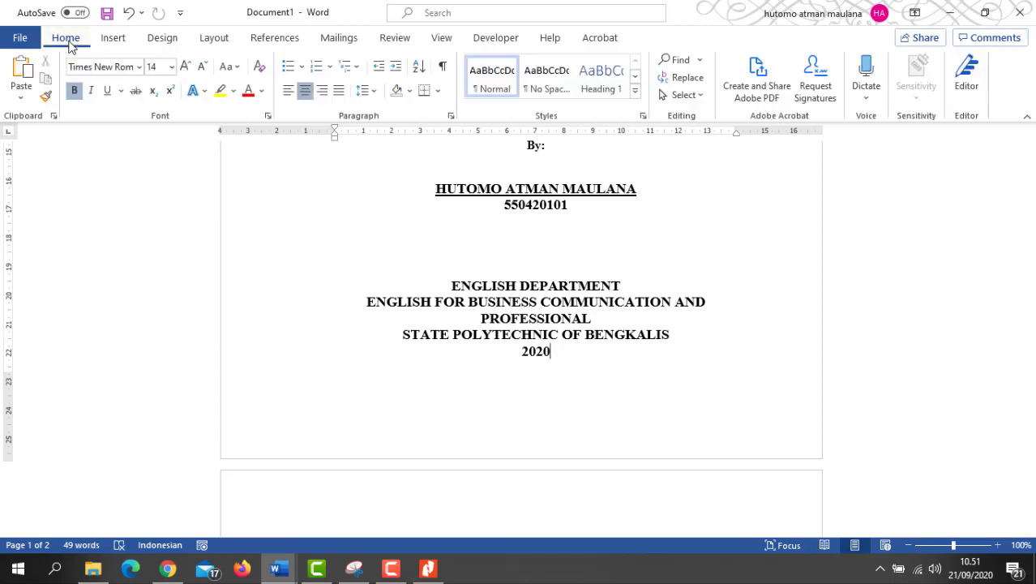
click(112, 41)
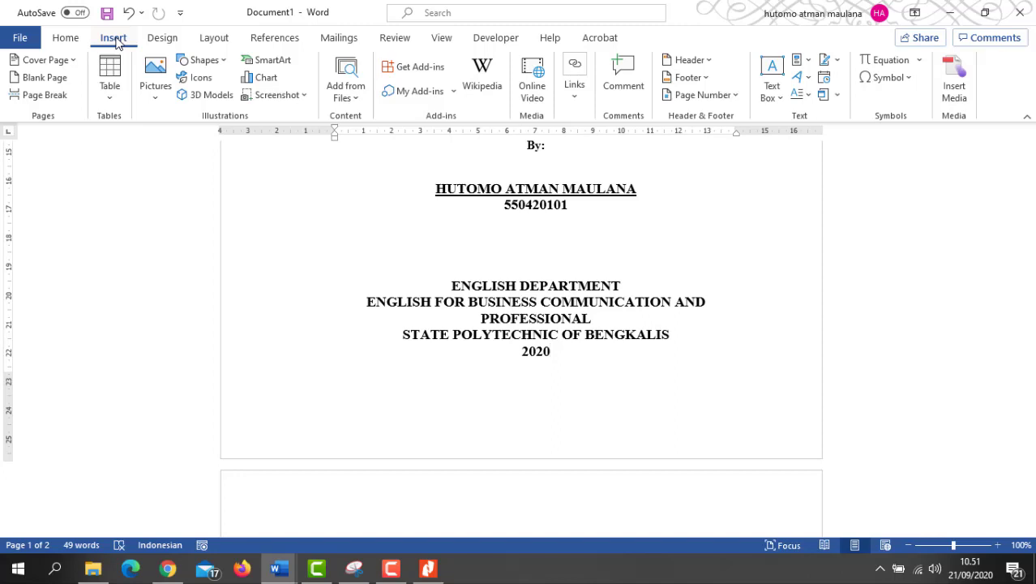
click(734, 96)
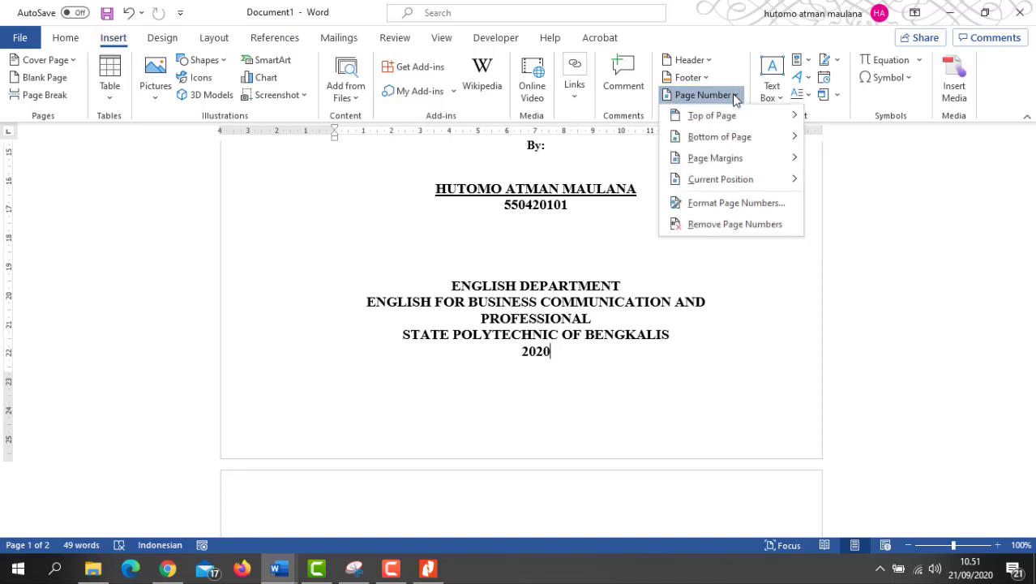
click(739, 136)
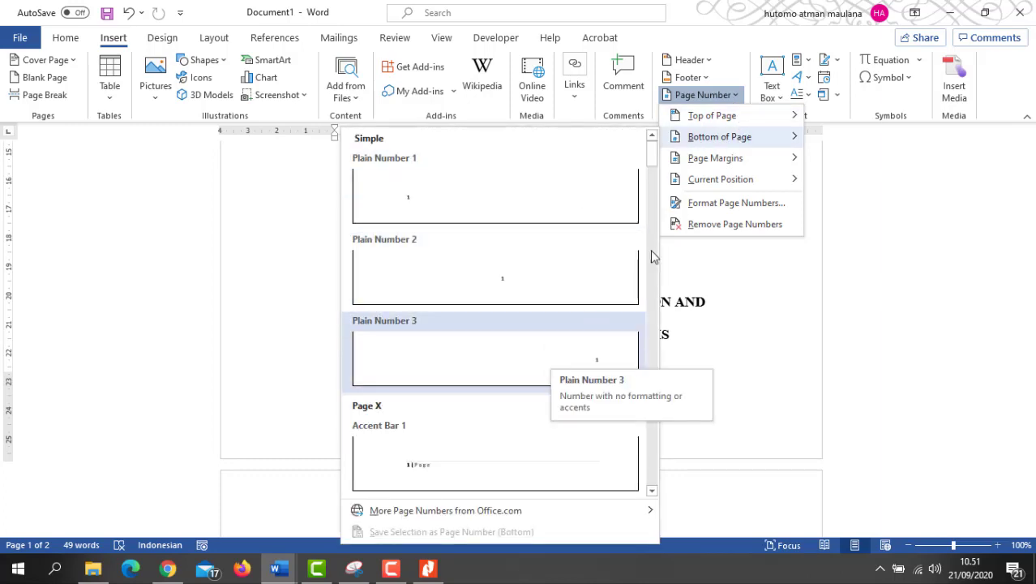
click(533, 354)
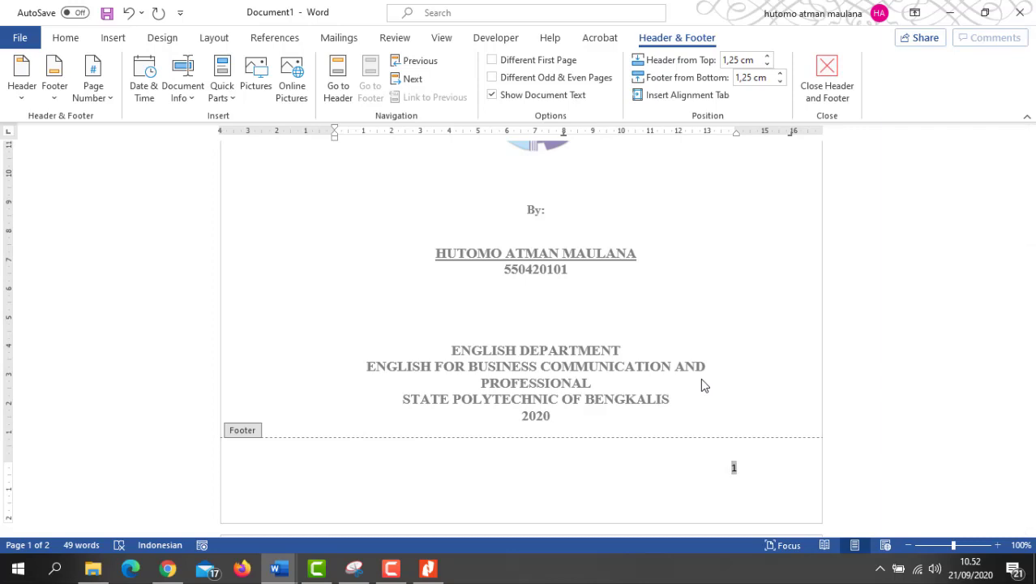
Step: Select the footer page number 1 and bring up its context menu
scroll(702, 386, down, 1)
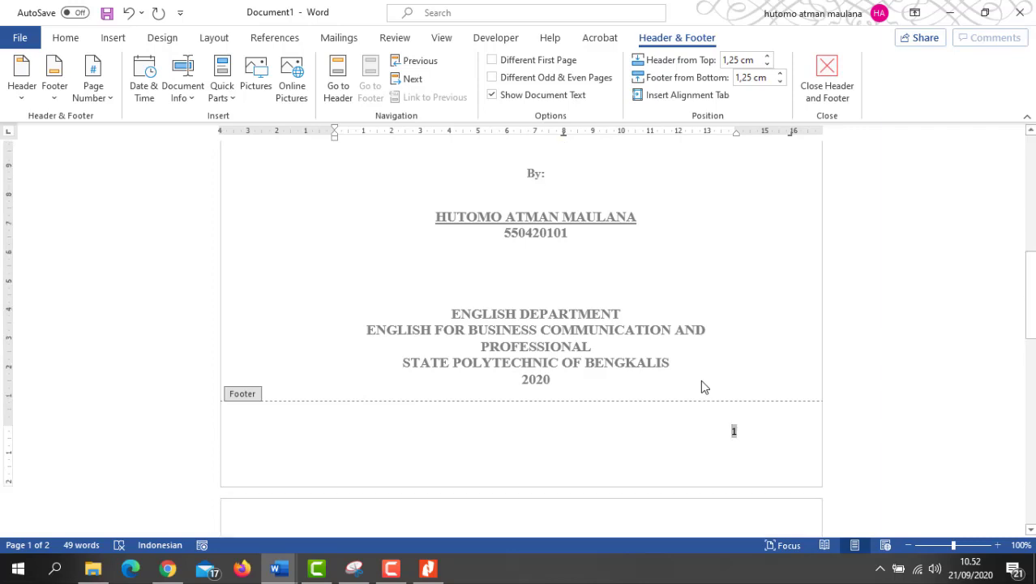
scroll(706, 405, down, 2)
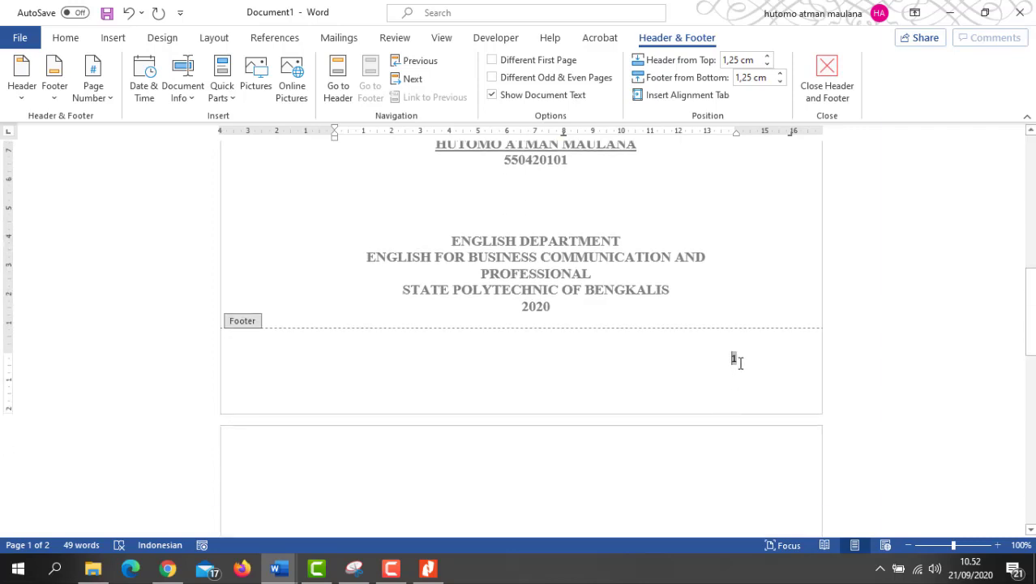
click(741, 355)
double_click(735, 359)
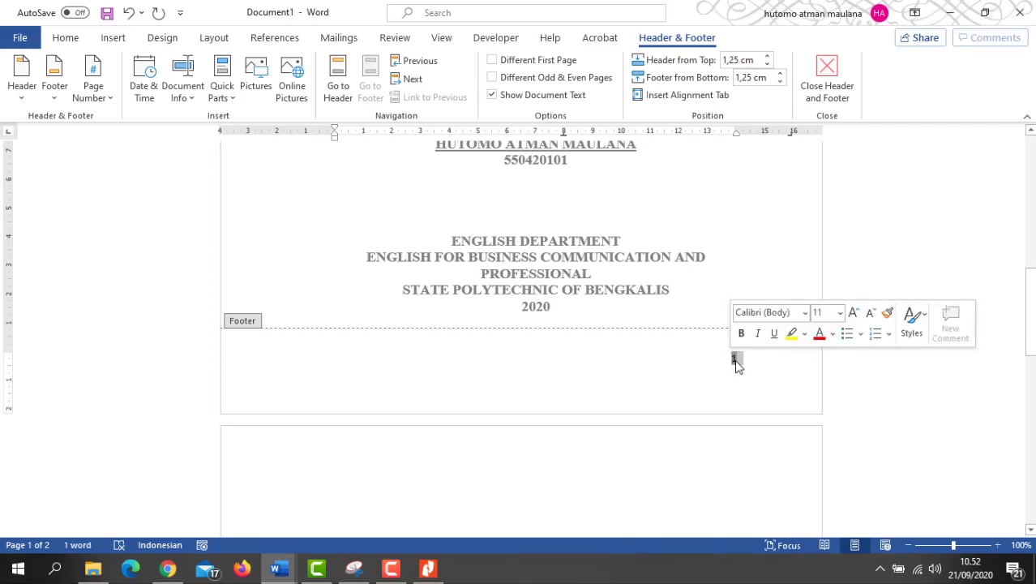
right_click(737, 366)
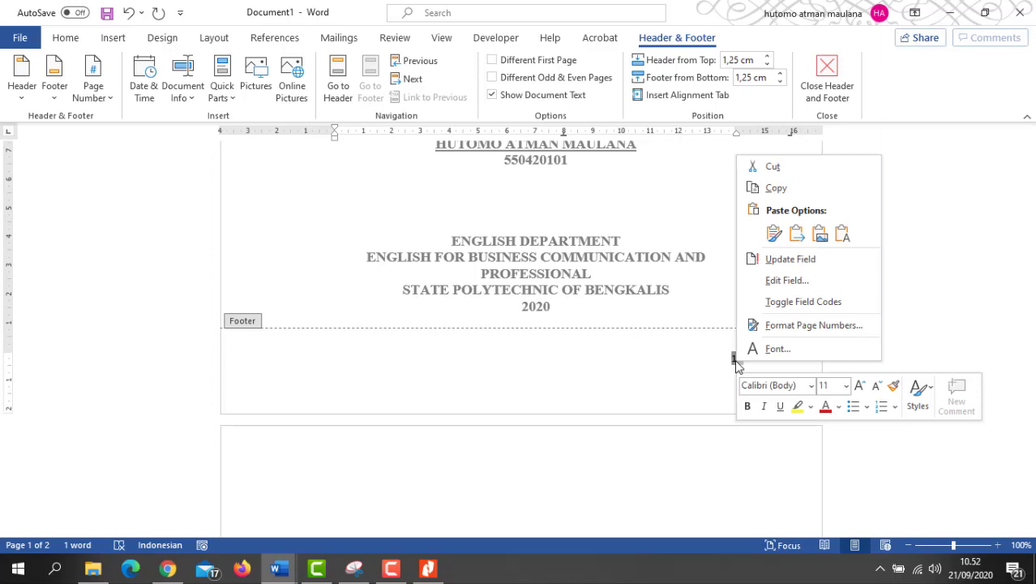
click(696, 359)
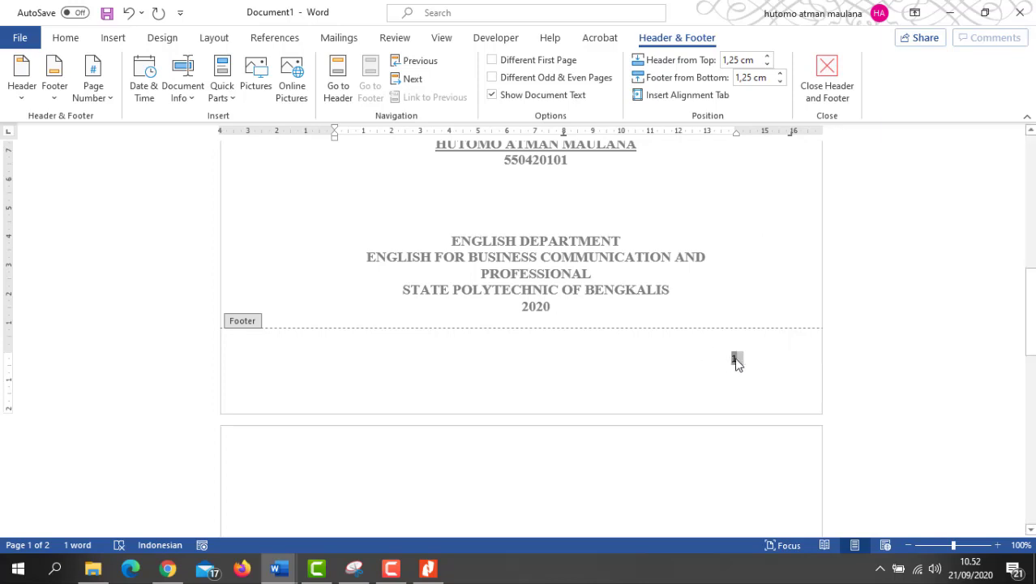
right_click(736, 363)
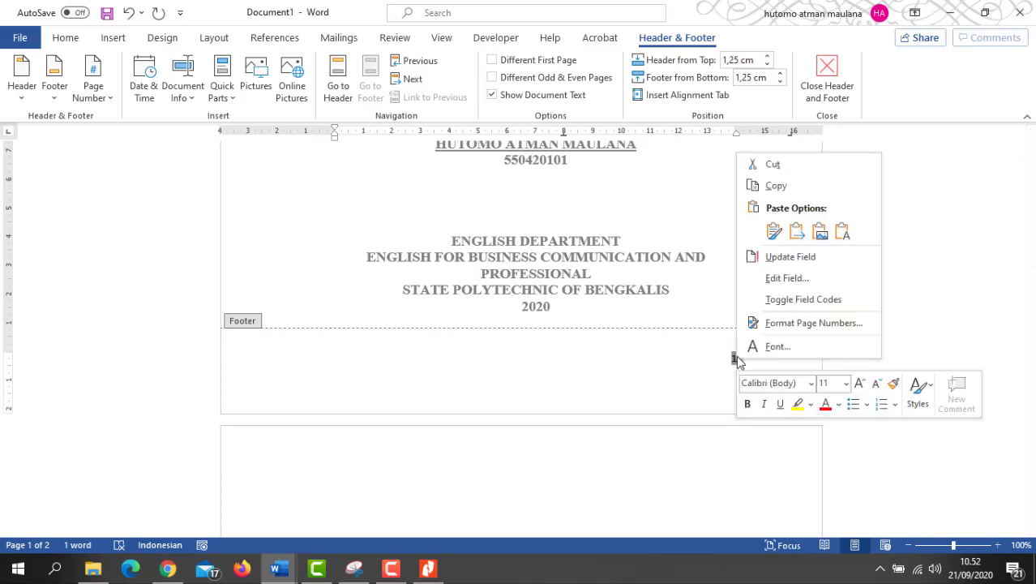
Step: Cancel Format Page Numbers without changes and exit footer editing
click(777, 324)
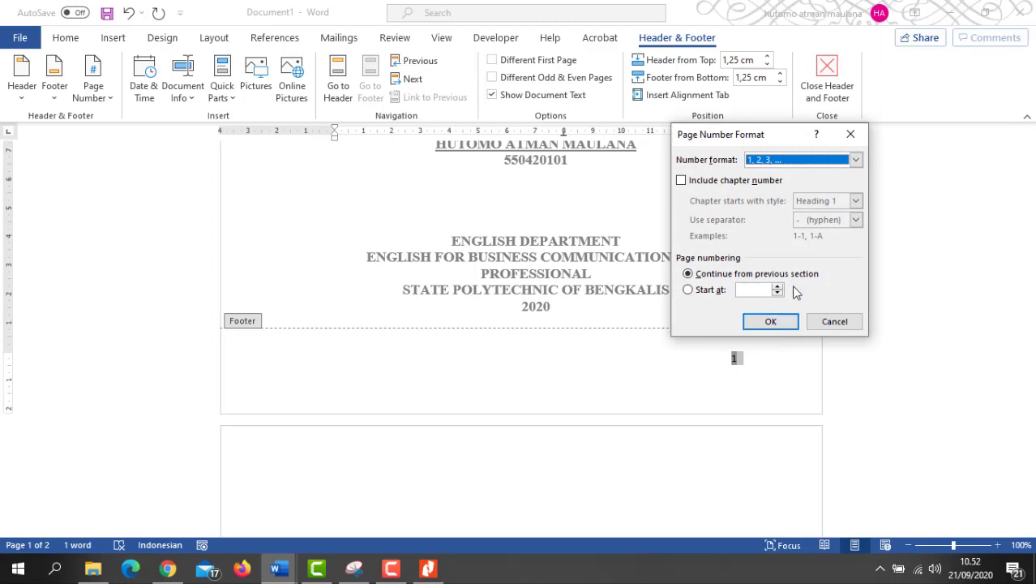
click(827, 322)
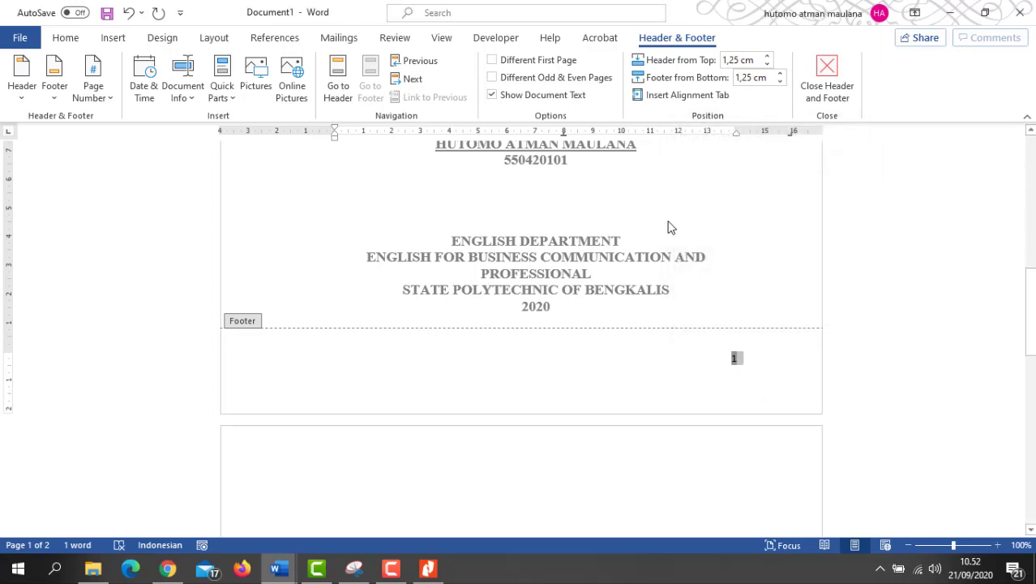
scroll(668, 232, up, 2)
scroll(713, 293, down, 3)
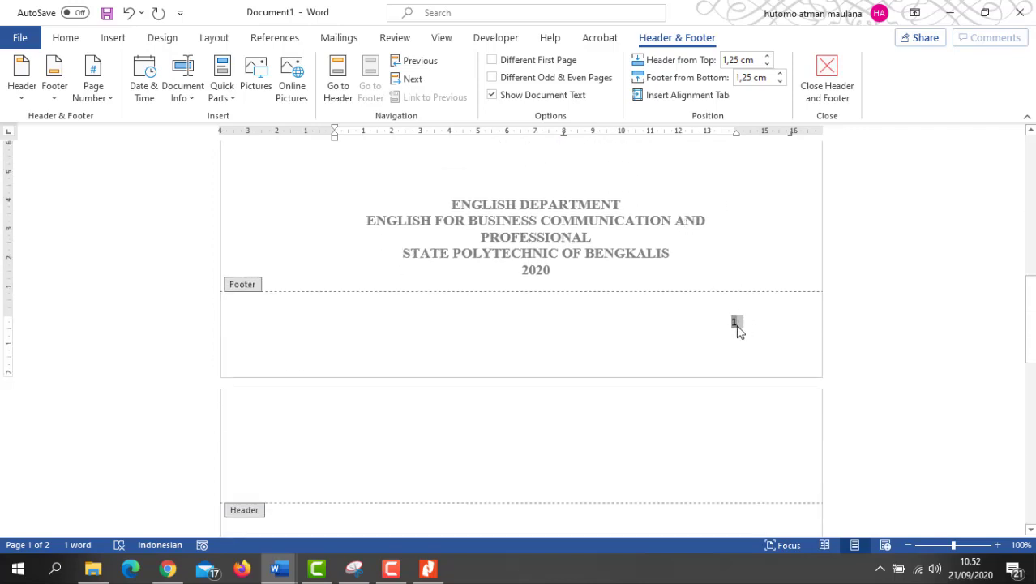
double_click(647, 227)
Step: Scroll the cover page and select the word DEPARTMENT
scroll(609, 241, up, 3)
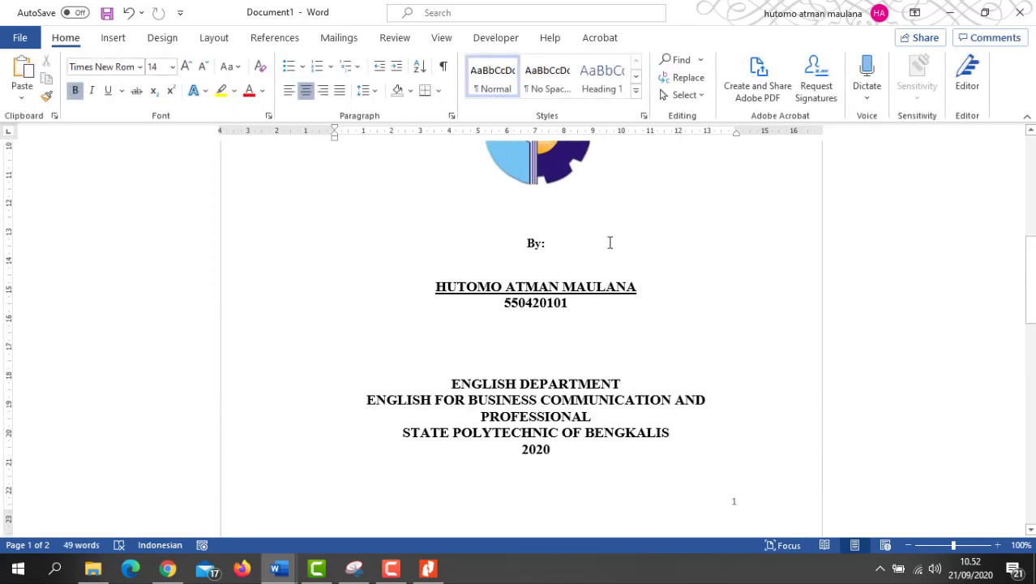
scroll(608, 241, down, 3)
scroll(563, 203, up, 4)
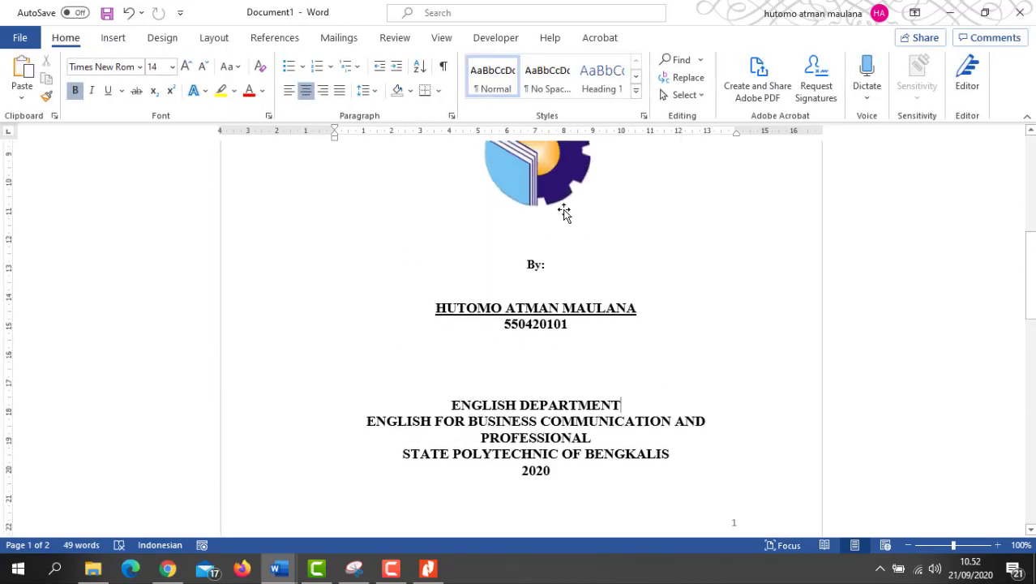
scroll(573, 292, down, 3)
scroll(570, 274, down, 1)
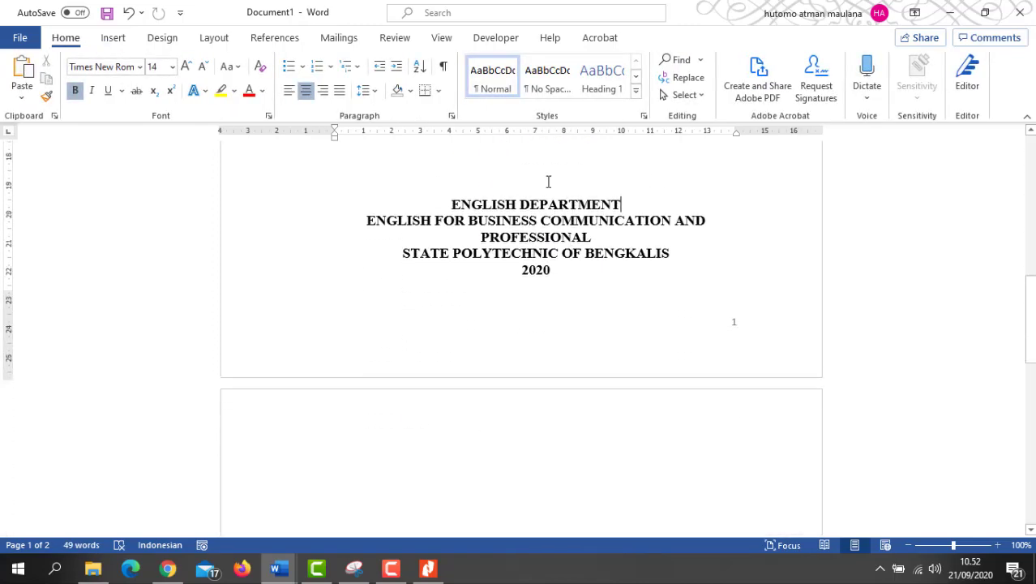
scroll(548, 180, up, 4)
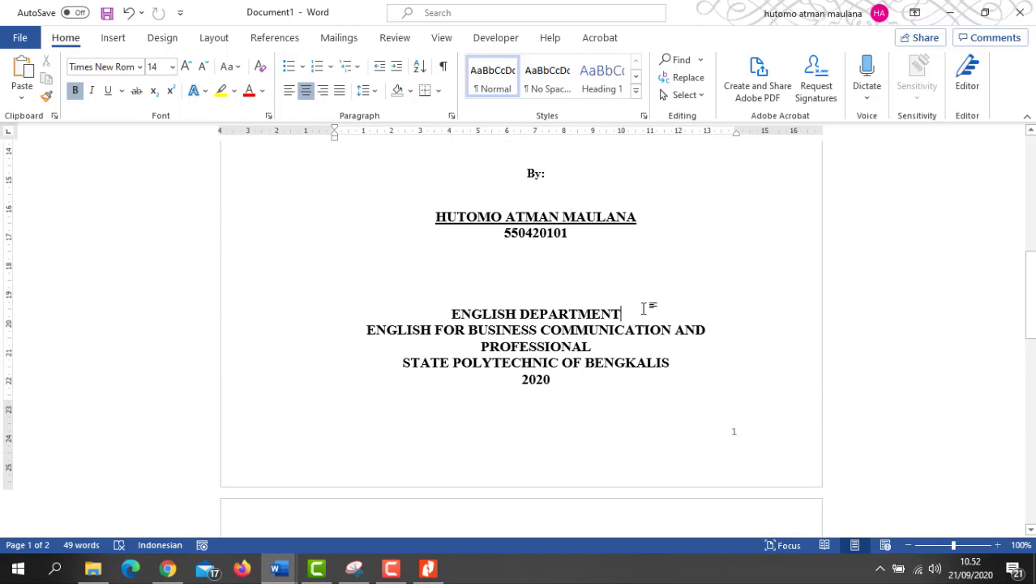
double_click(620, 314)
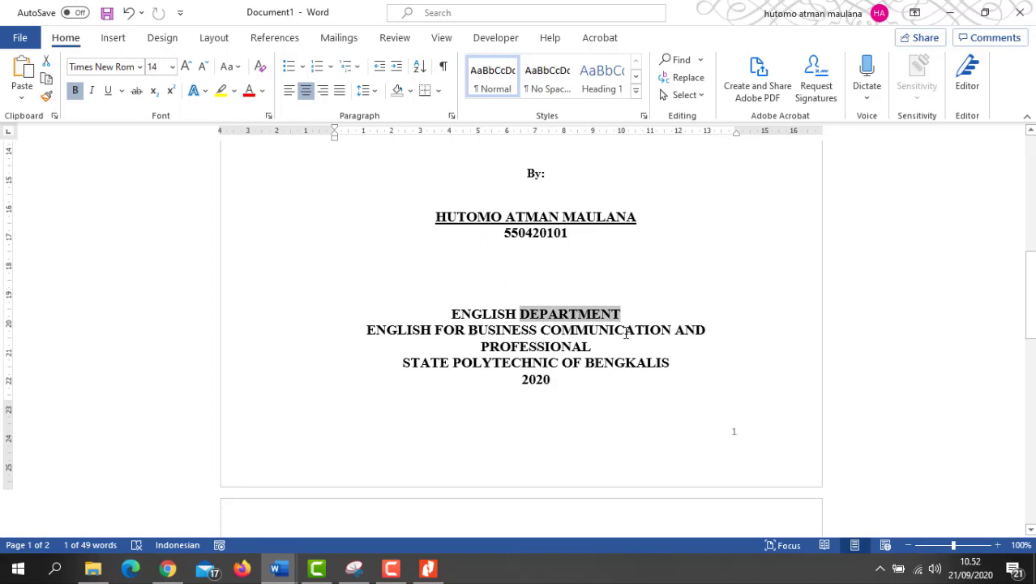
Step: Change the footer page number format to 'i, ii, iii, ...' and close the footer
double_click(738, 460)
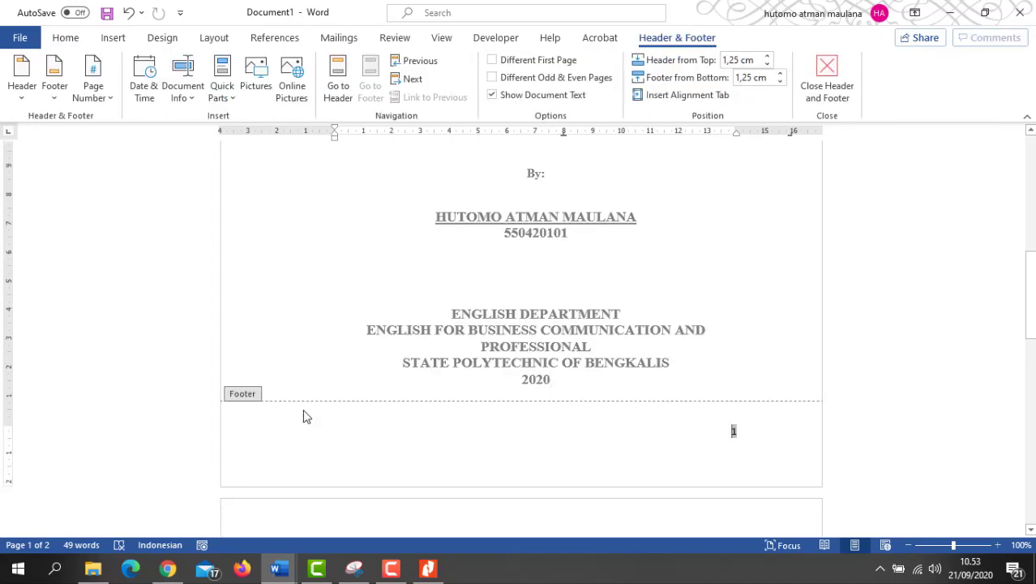
click(754, 435)
double_click(738, 431)
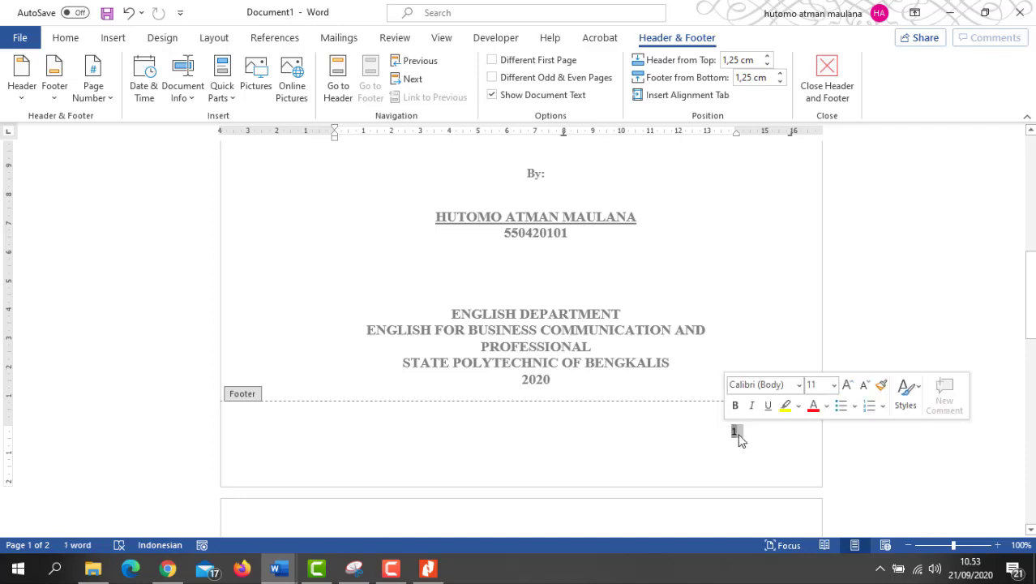
right_click(736, 434)
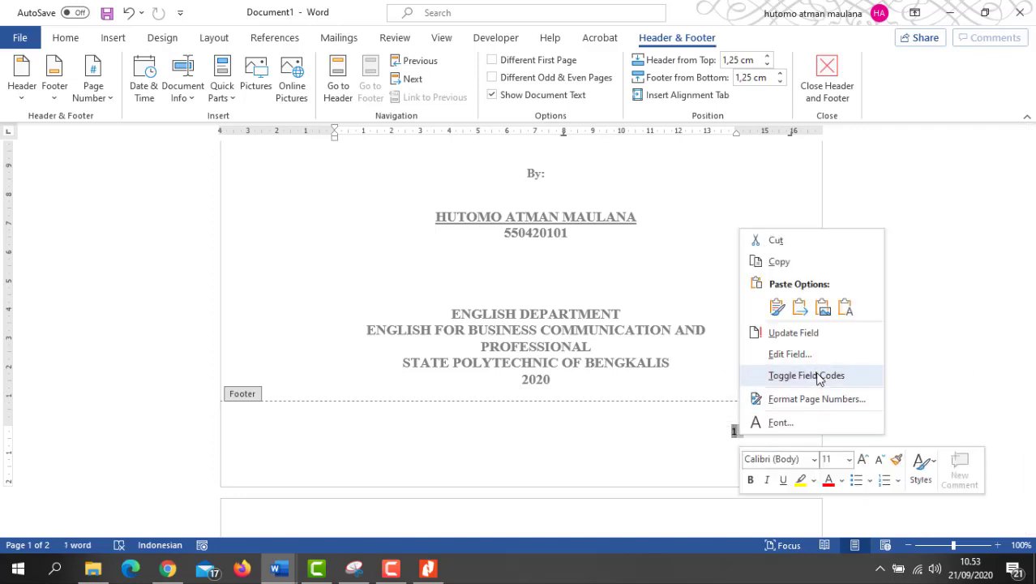
click(816, 399)
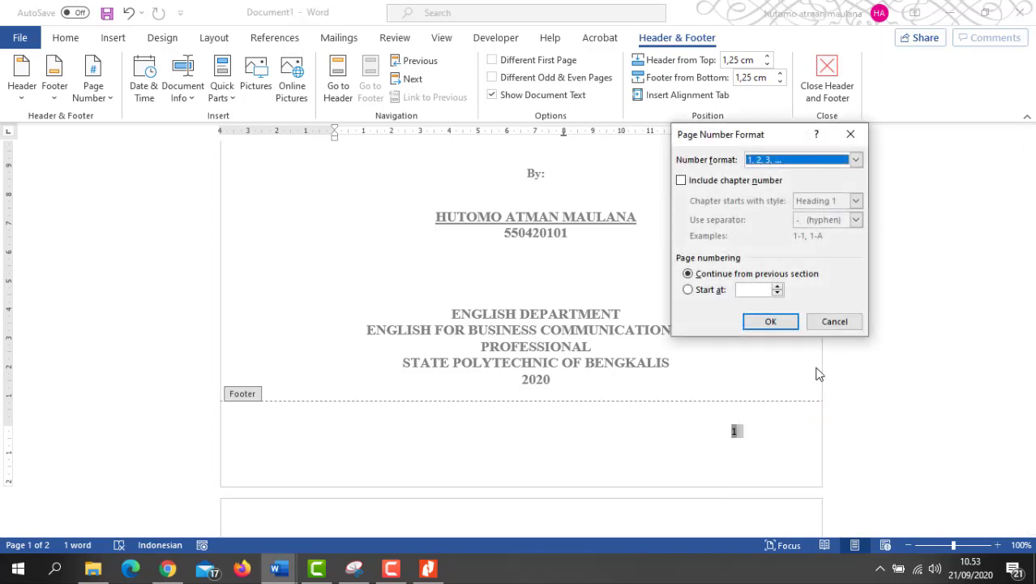
click(856, 160)
click(808, 214)
click(770, 322)
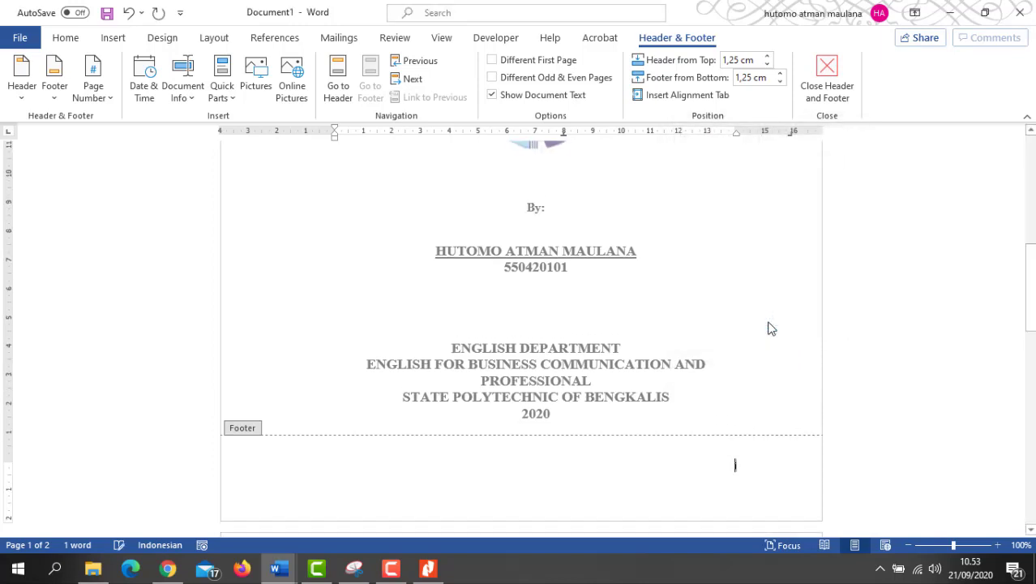
double_click(715, 337)
Step: Place the caret after 2020 and briefly compare Word with the reference PDF
scroll(716, 334, down, 3)
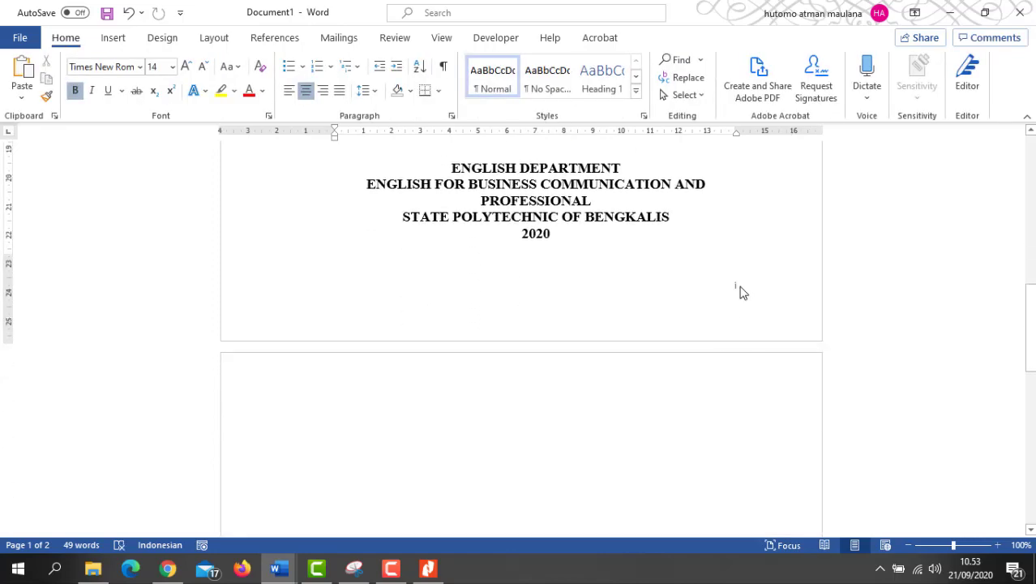
scroll(738, 293, down, 3)
scroll(738, 292, up, 3)
click(586, 251)
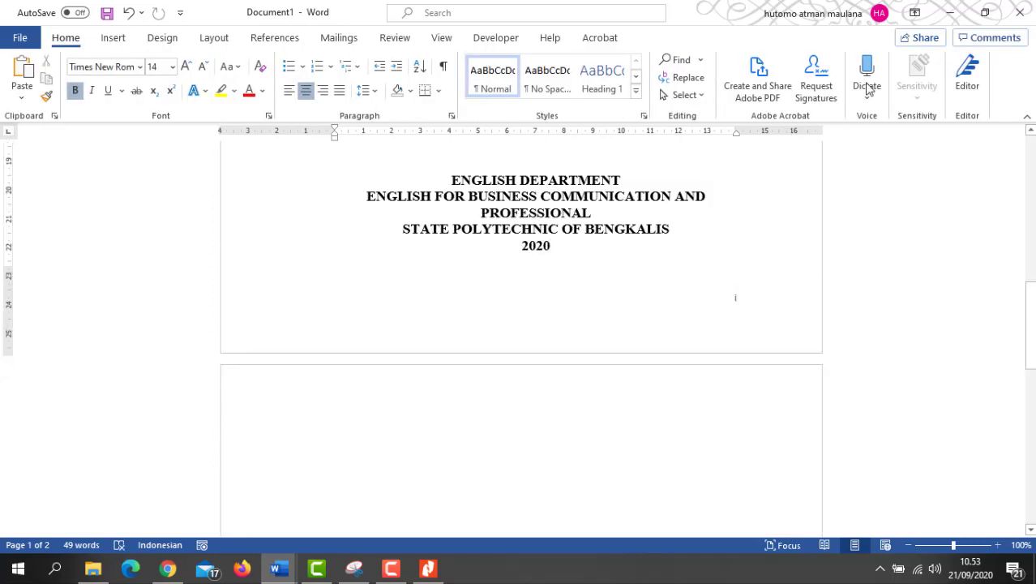
click(983, 13)
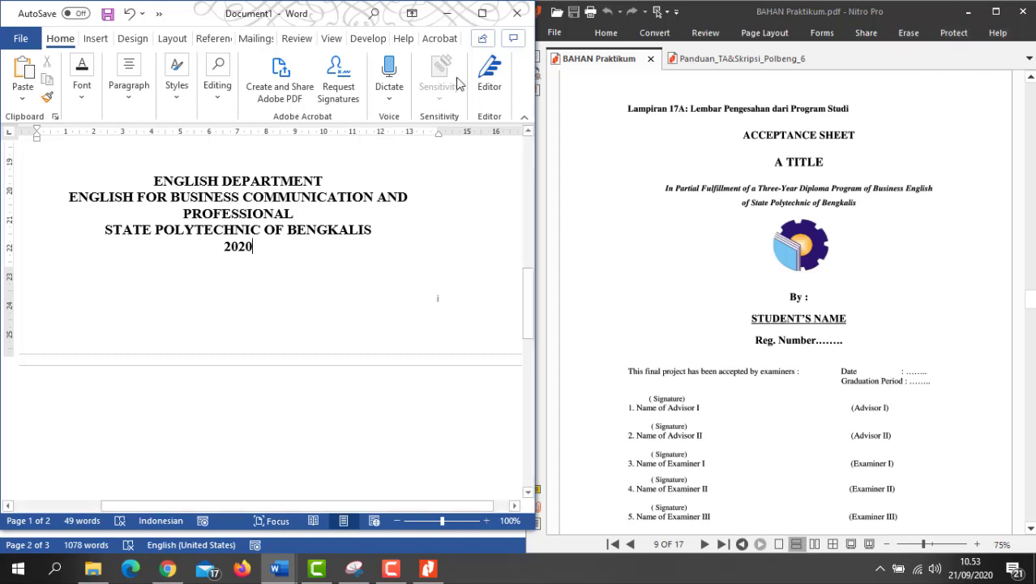
click(482, 14)
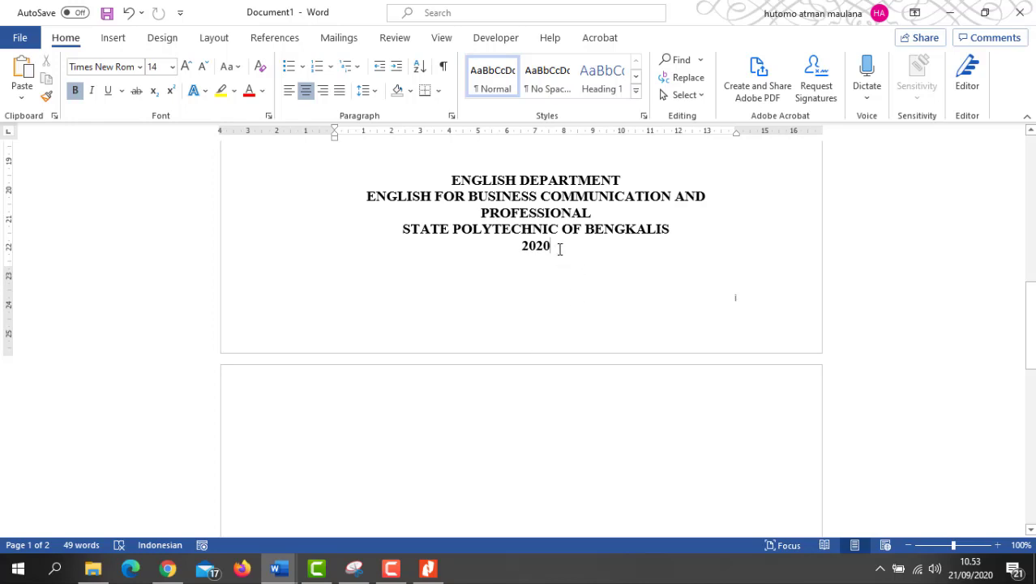
Step: Type ACCEPTANCE SHEET at the top of page 2 and view it beside the PDF
key(ctrl+End)
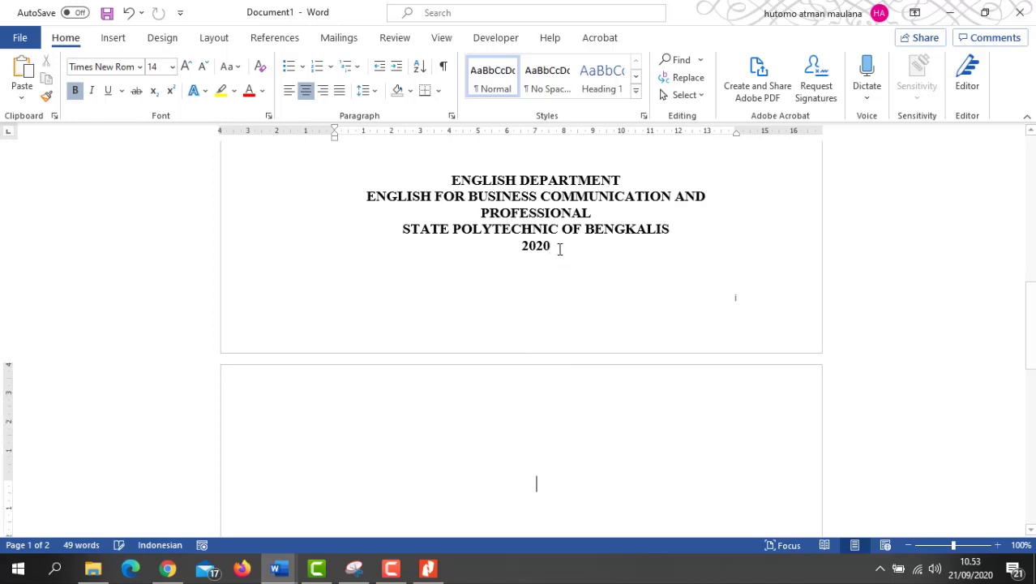
scroll(559, 267, down, 4)
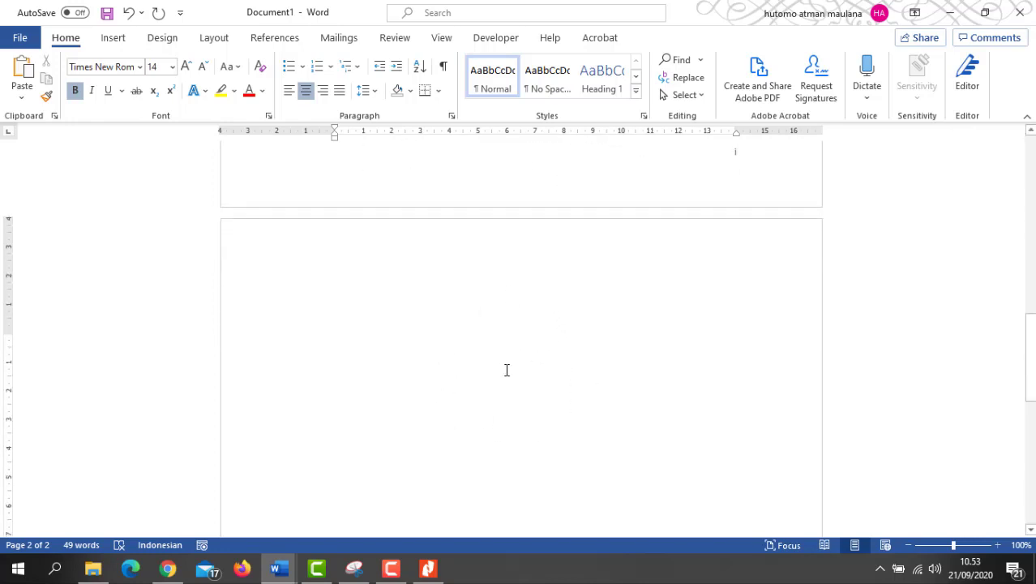
text(AC)
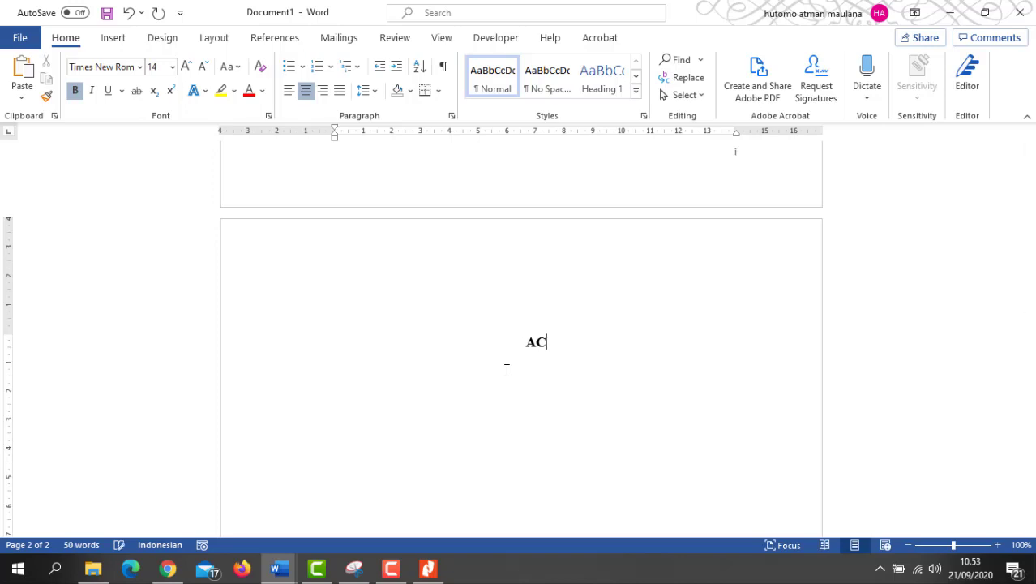
text(CEPTANC)
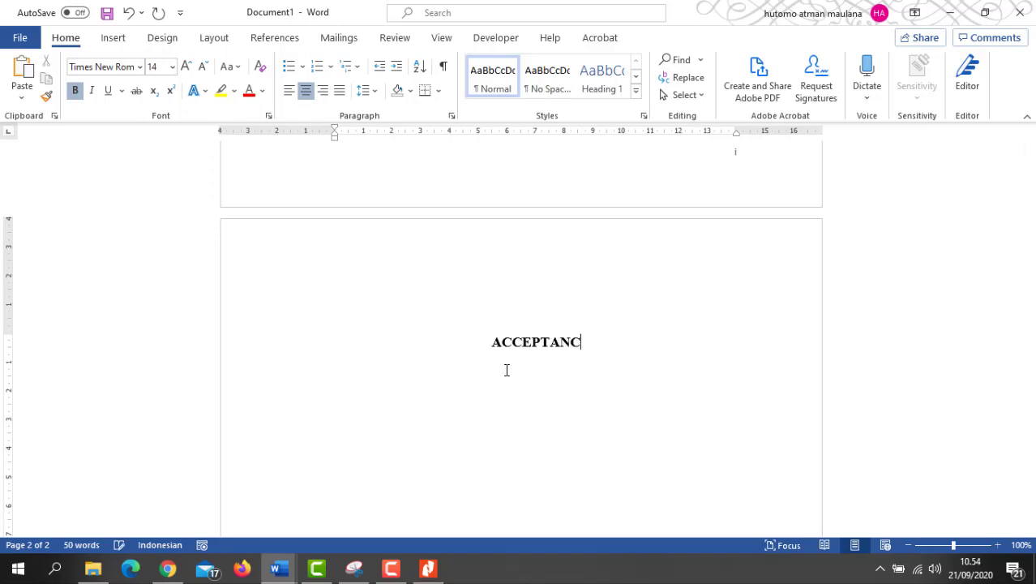
text(E SHEET)
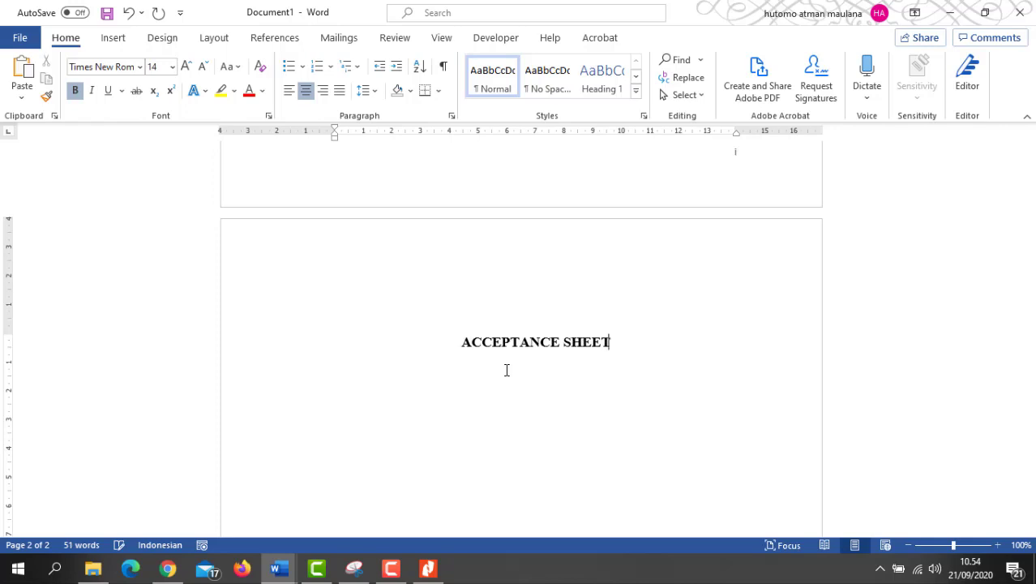
click(985, 12)
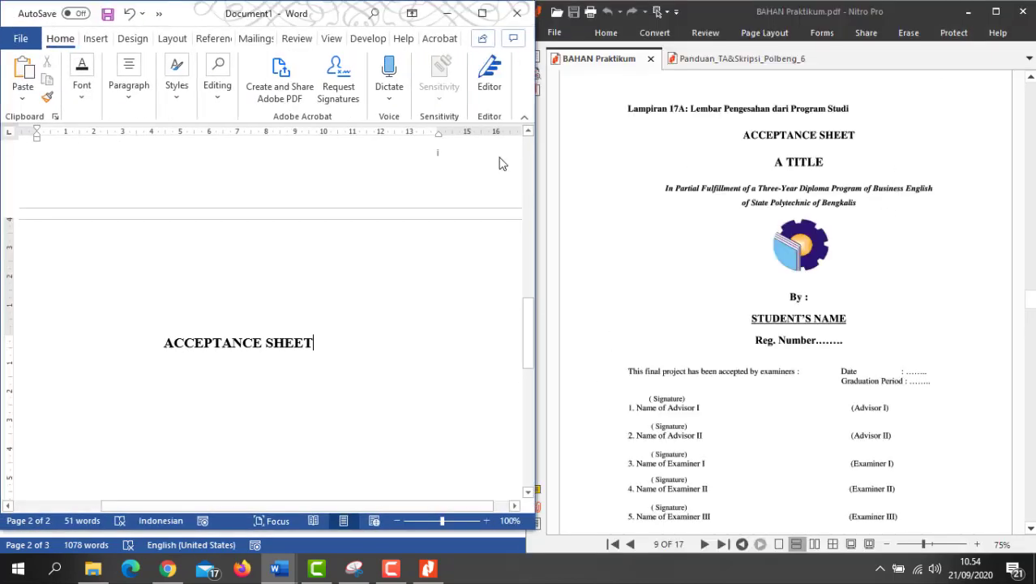
Step: Maximize Word and readjust the blank lines between the student number and ENGLISH DEPARTMENT
click(481, 17)
scroll(594, 329, up, 3)
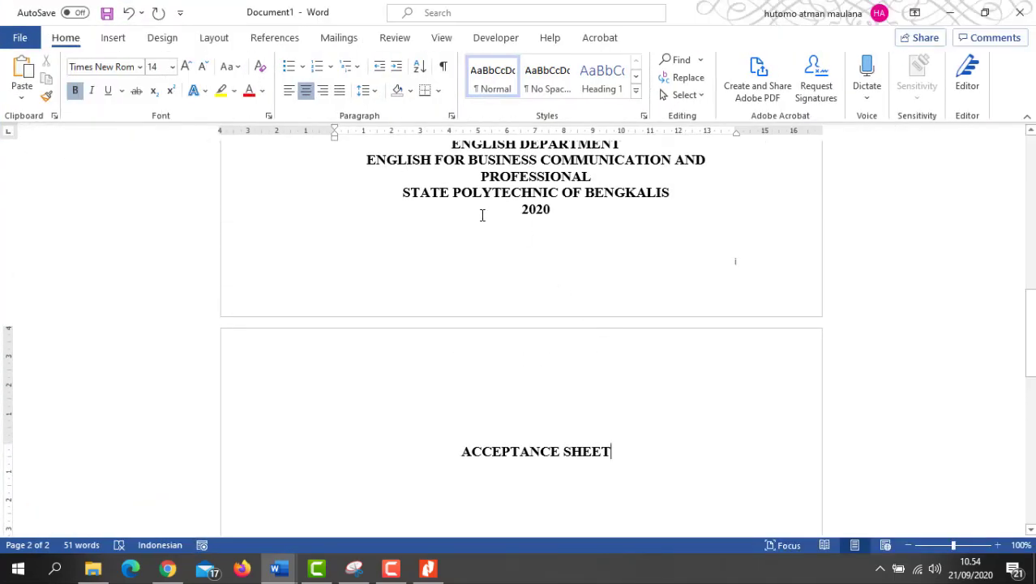
scroll(529, 234, up, 1)
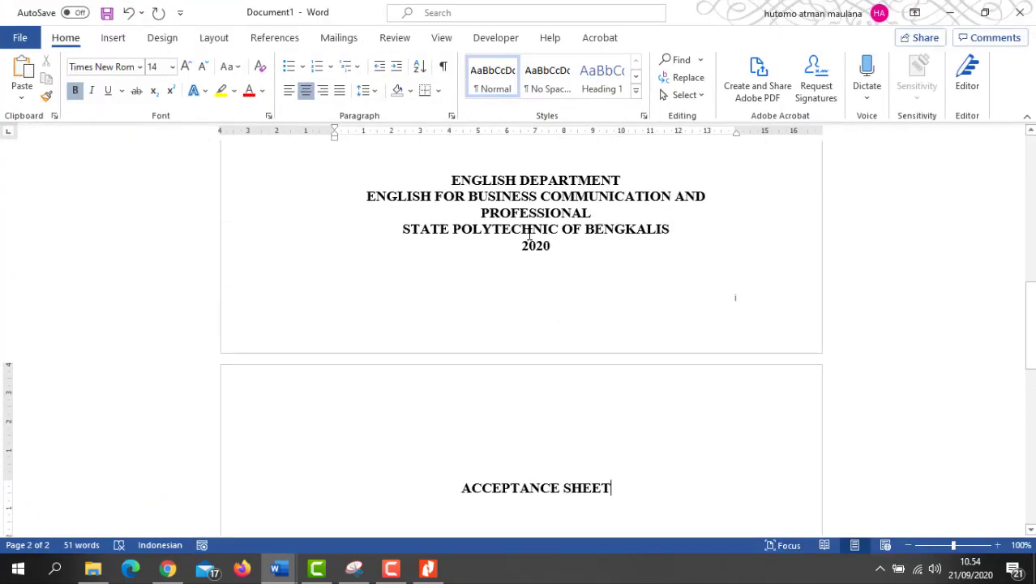
scroll(531, 232, down, 1)
scroll(530, 232, up, 2)
scroll(587, 253, down, 2)
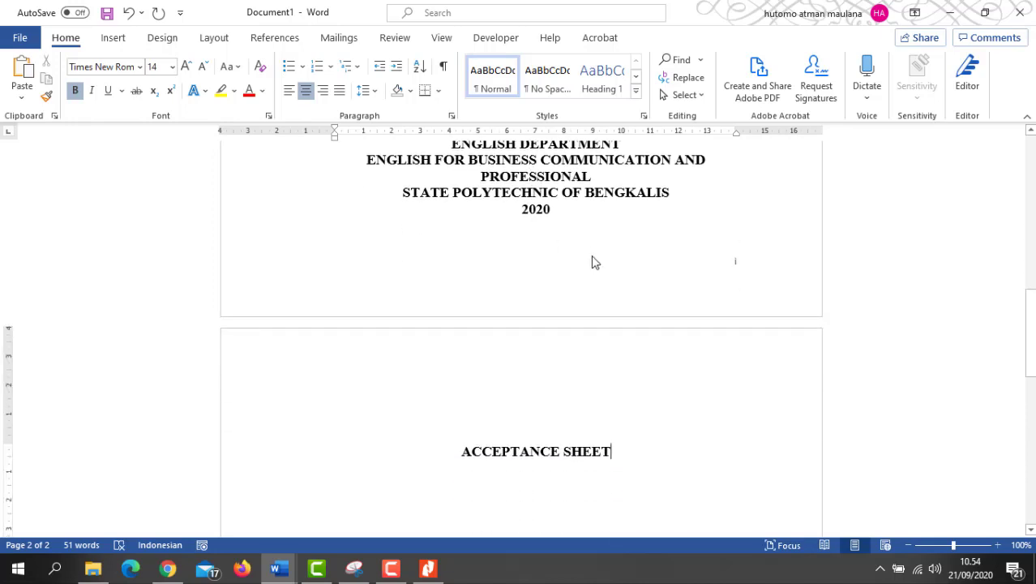
scroll(587, 253, up, 2)
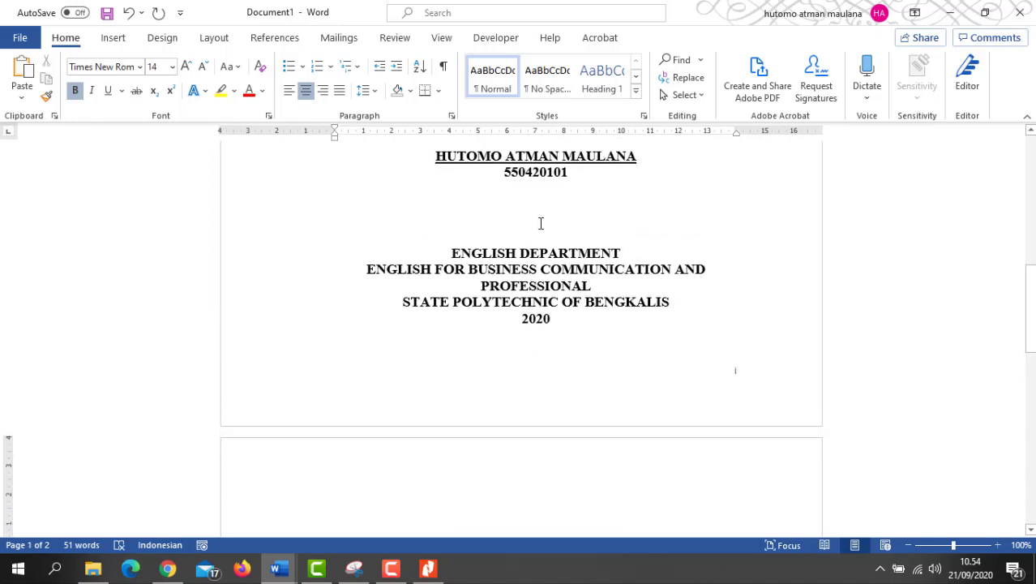
scroll(524, 219, up, 3)
scroll(522, 231, down, 3)
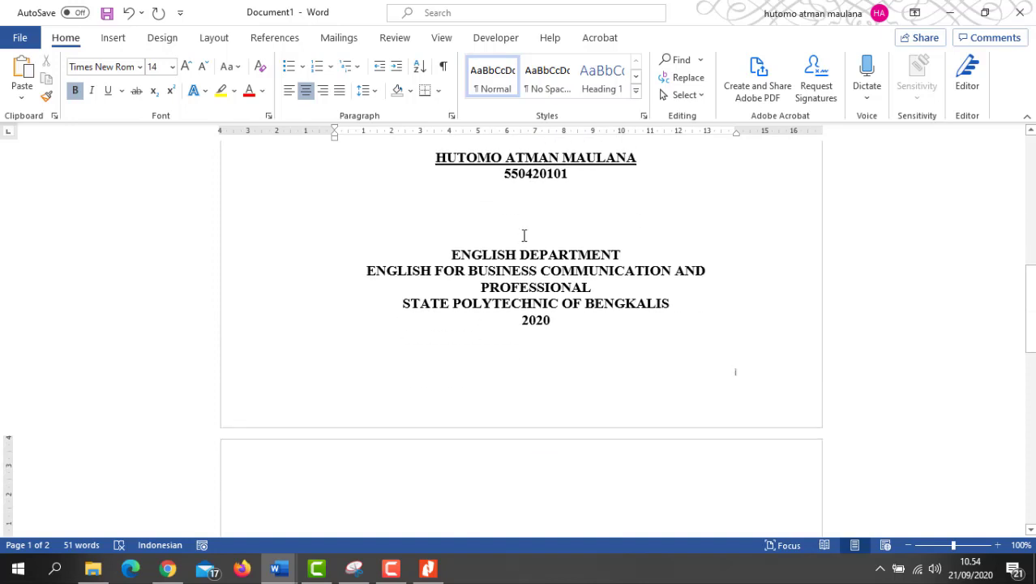
click(526, 216)
key(BackSpace)
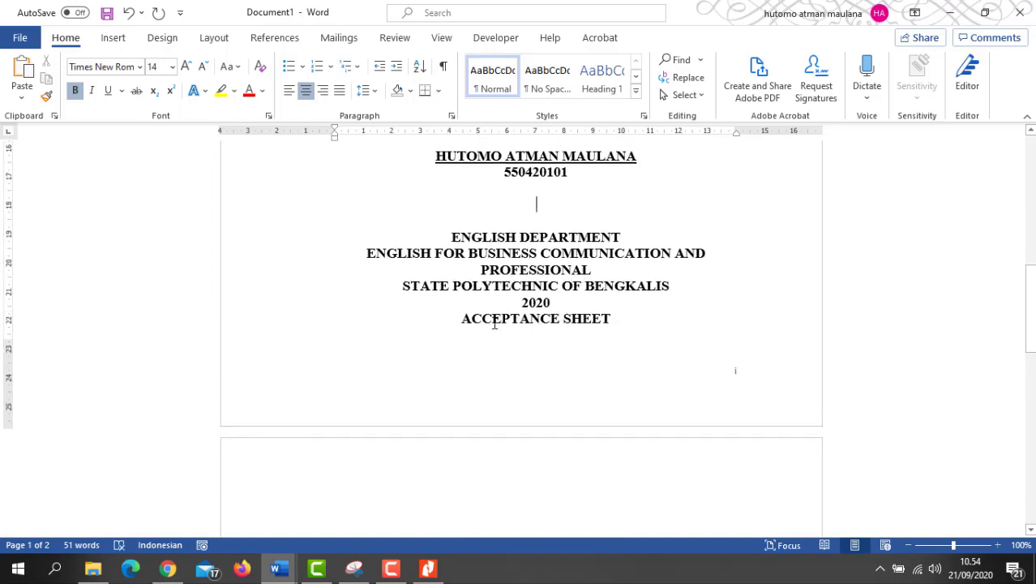
scroll(545, 281, down, 2)
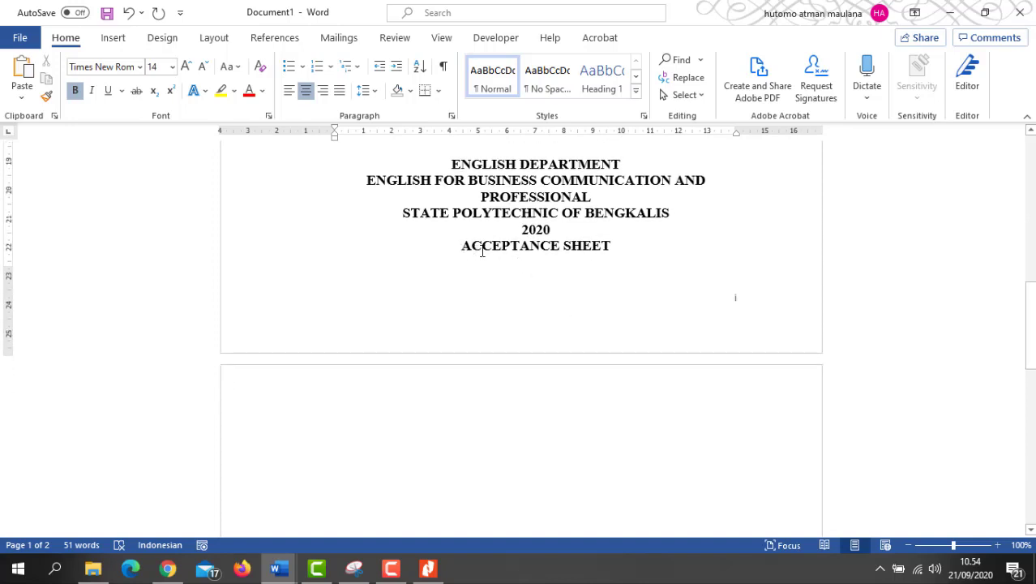
scroll(482, 252, up, 2)
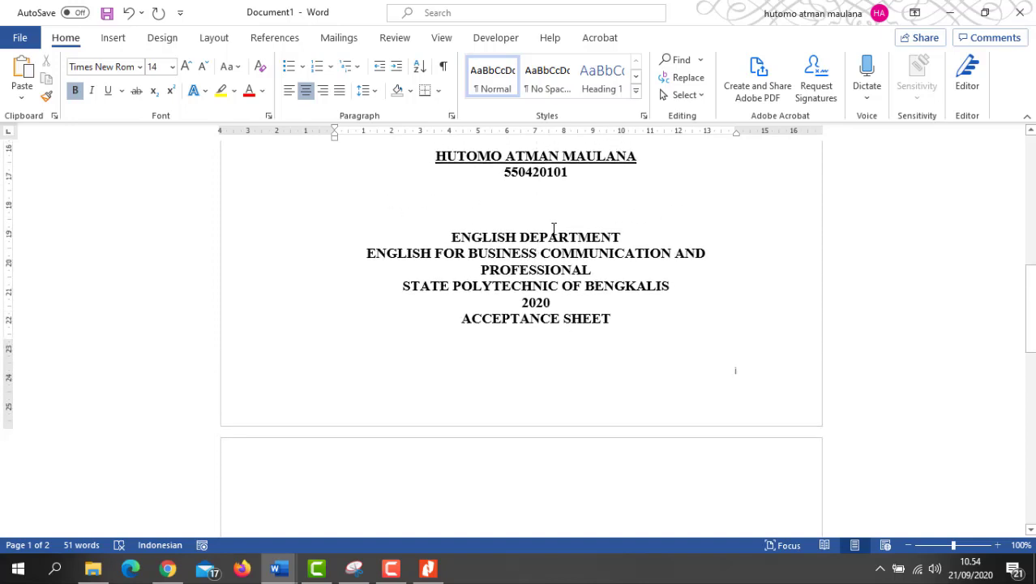
key(Return)
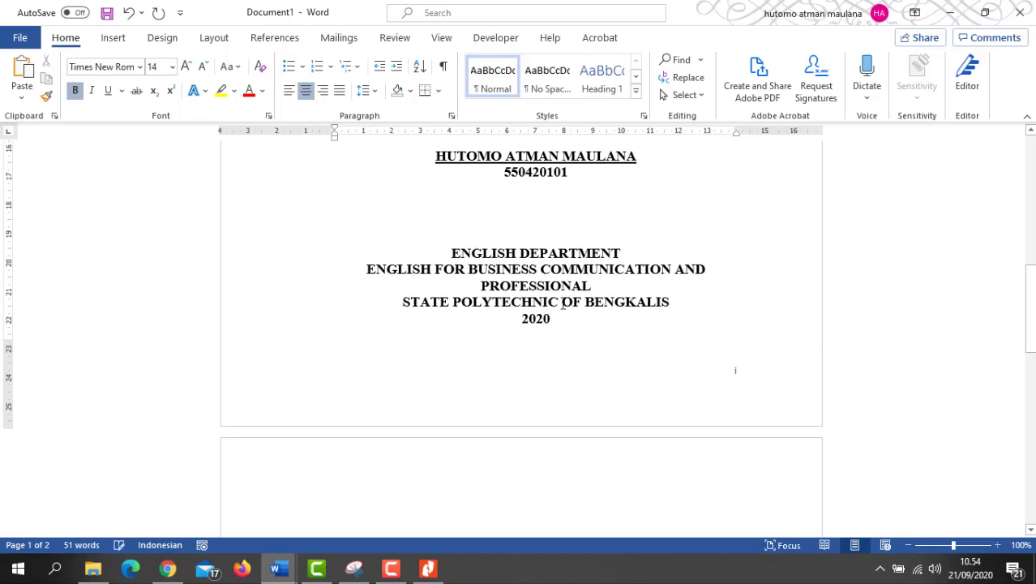
scroll(562, 304, down, 3)
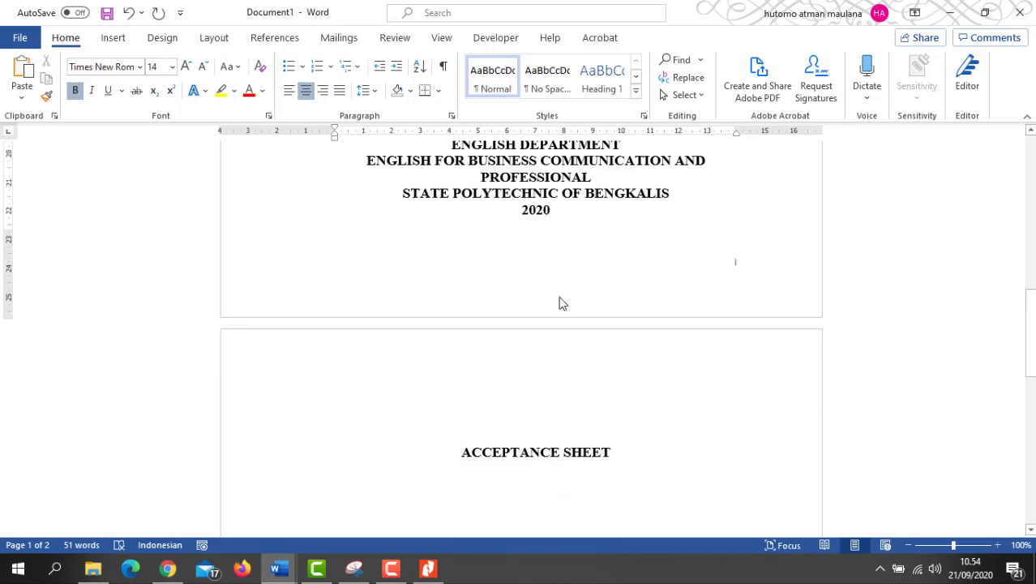
Step: Delete the ACCEPTANCE SHEET heading from page 2 and place the caret after 2020
click(459, 458)
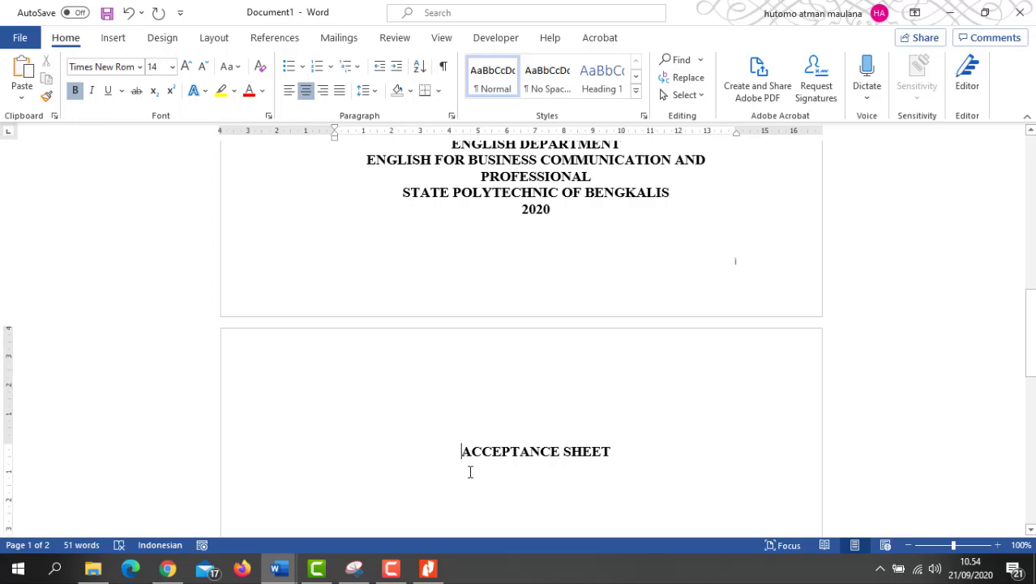
key(BackSpace)
key(BackSpace)
key(BackSpace)
key(BackSpace)
key(BackSpace)
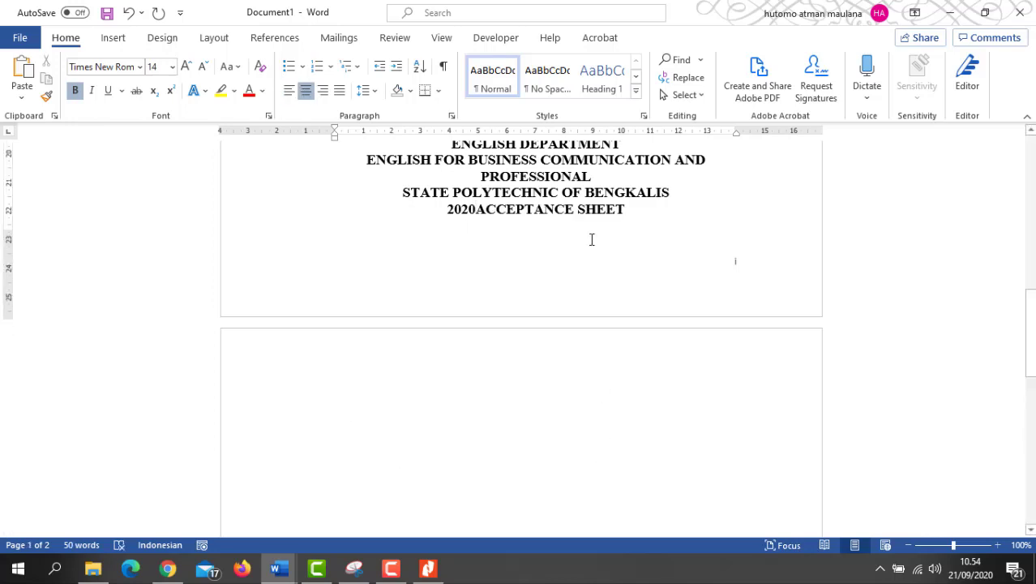
key(ctrl+z)
drag(616, 452, 423, 455)
click(617, 452)
drag(629, 465, 452, 459)
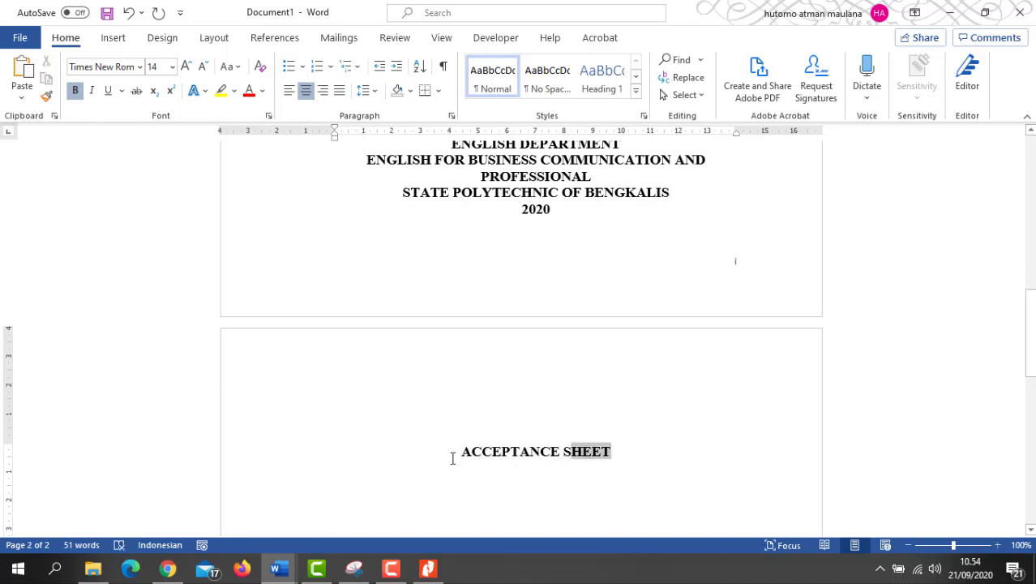
key(Right)
drag(627, 453, 448, 451)
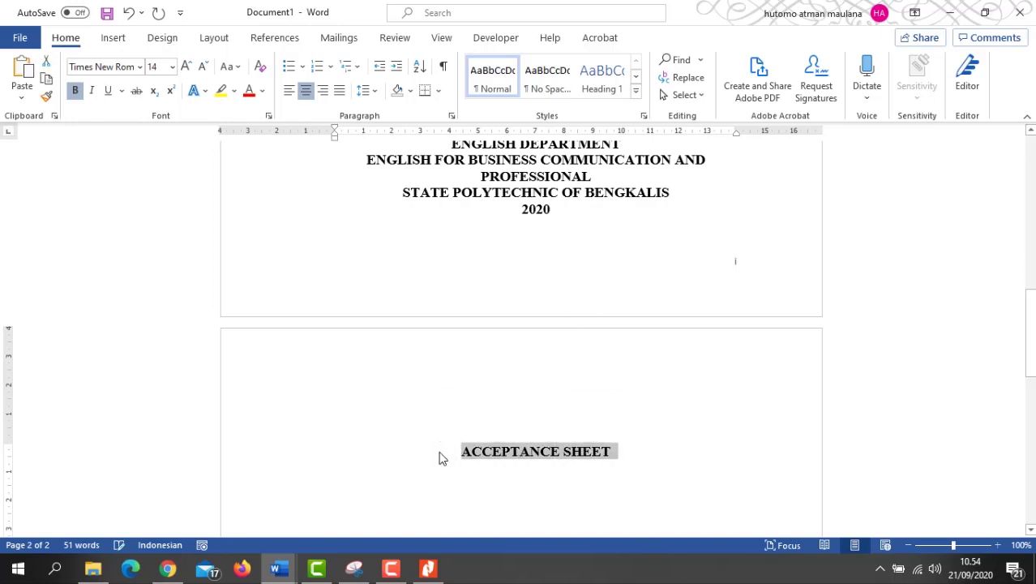
key(Delete)
click(560, 212)
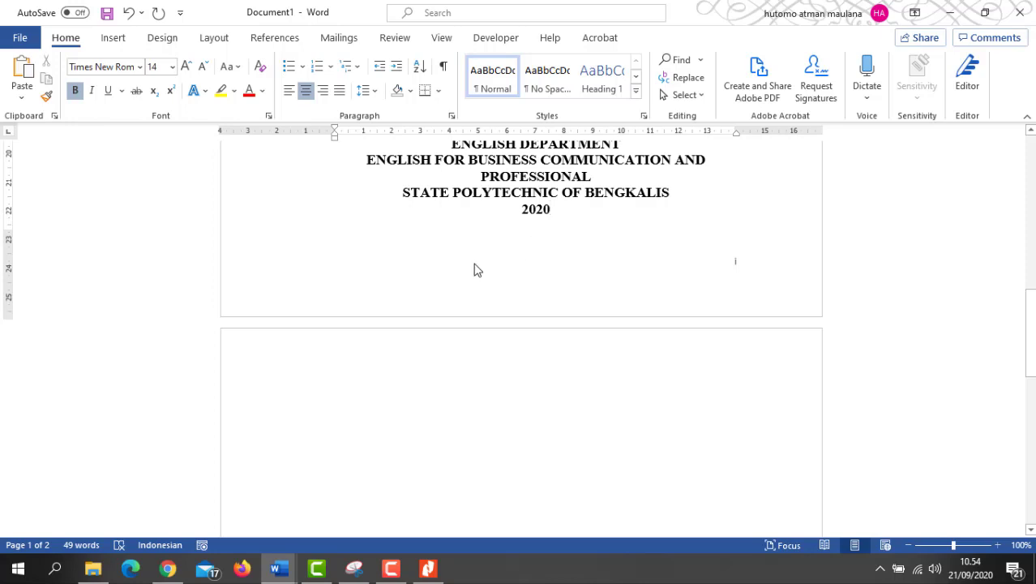
Step: Insert a Next Page section break after the cover page
scroll(543, 269, up, 5)
scroll(578, 266, down, 4)
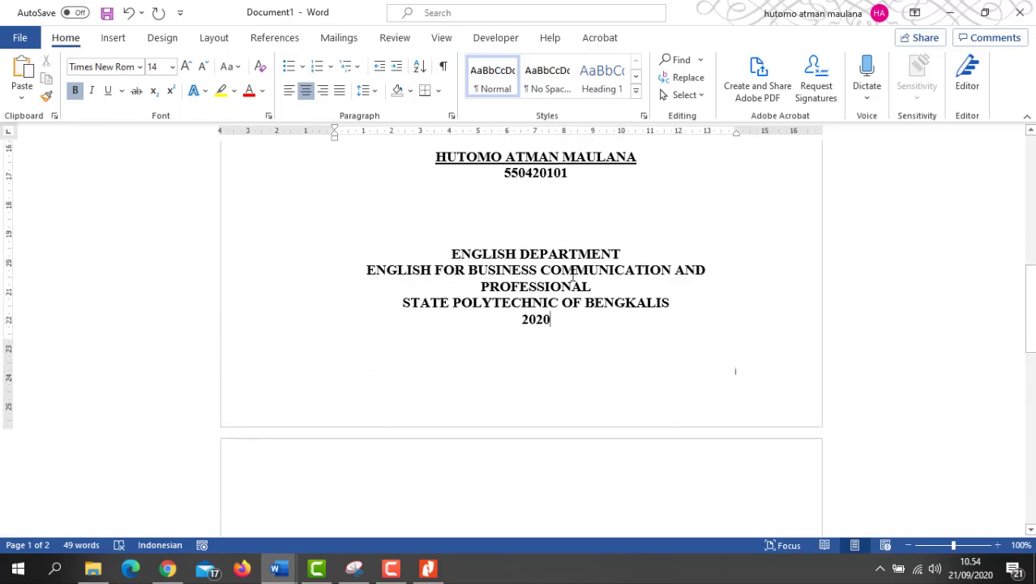
scroll(555, 273, down, 1)
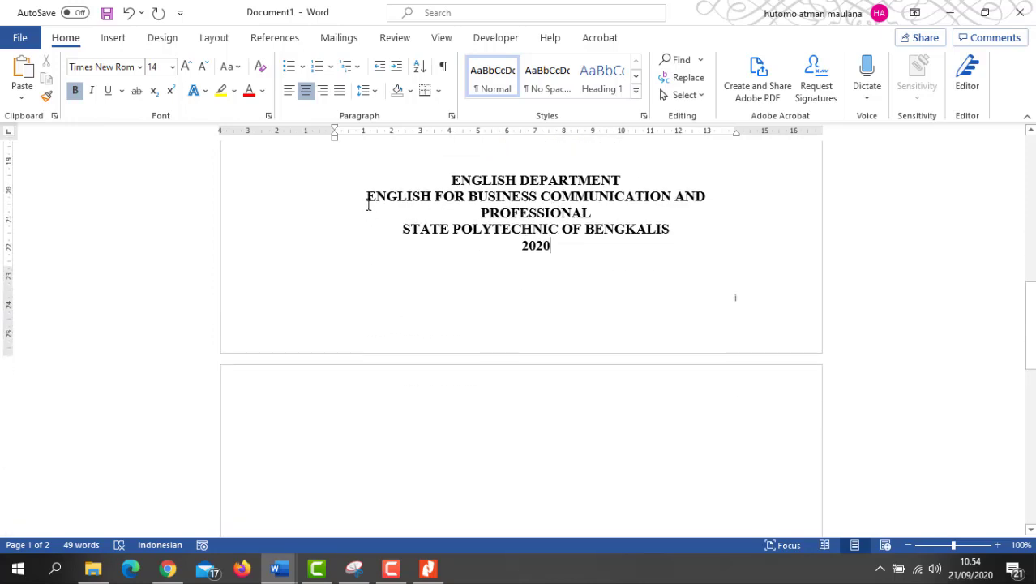
click(211, 41)
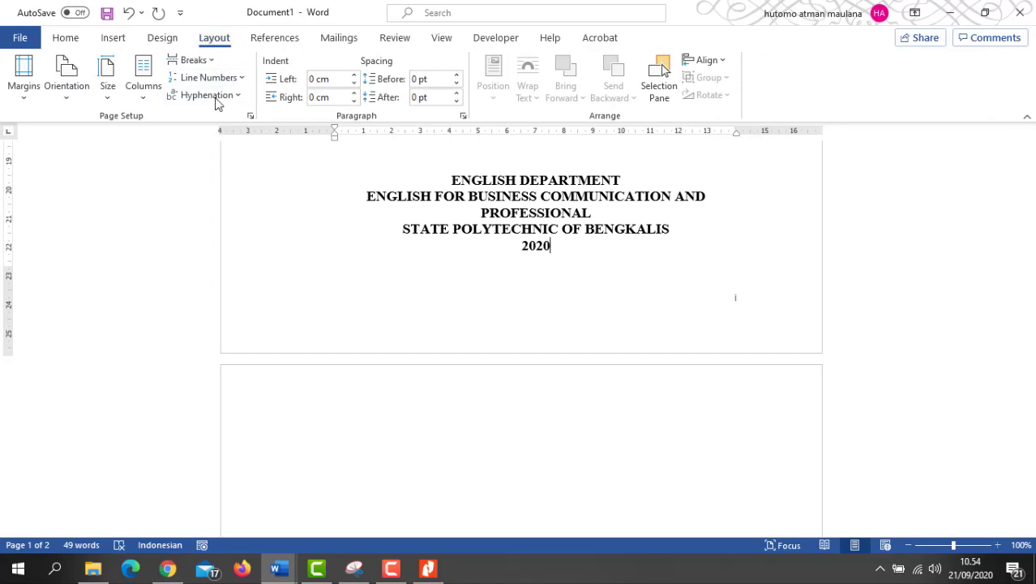
click(195, 61)
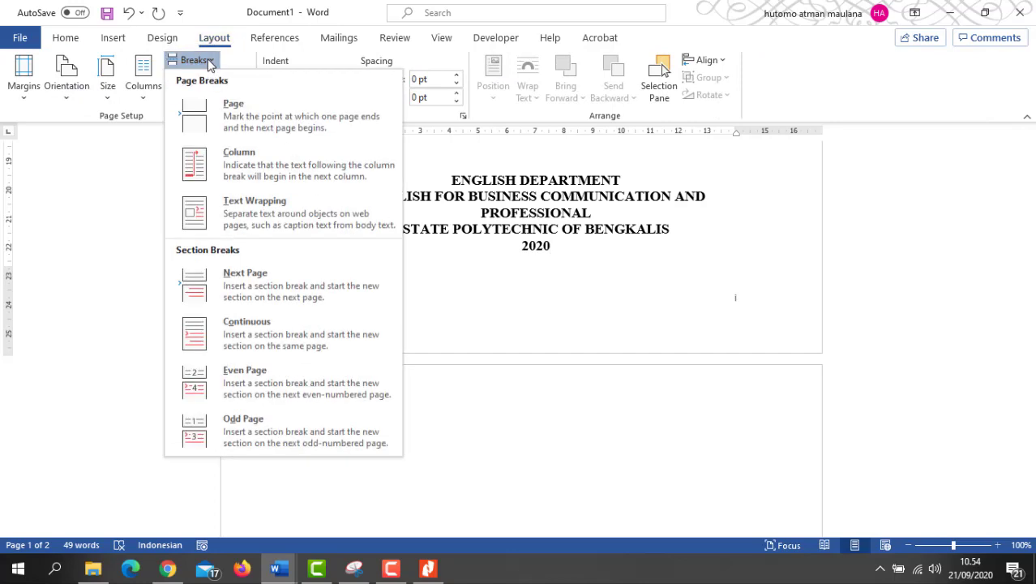
click(270, 290)
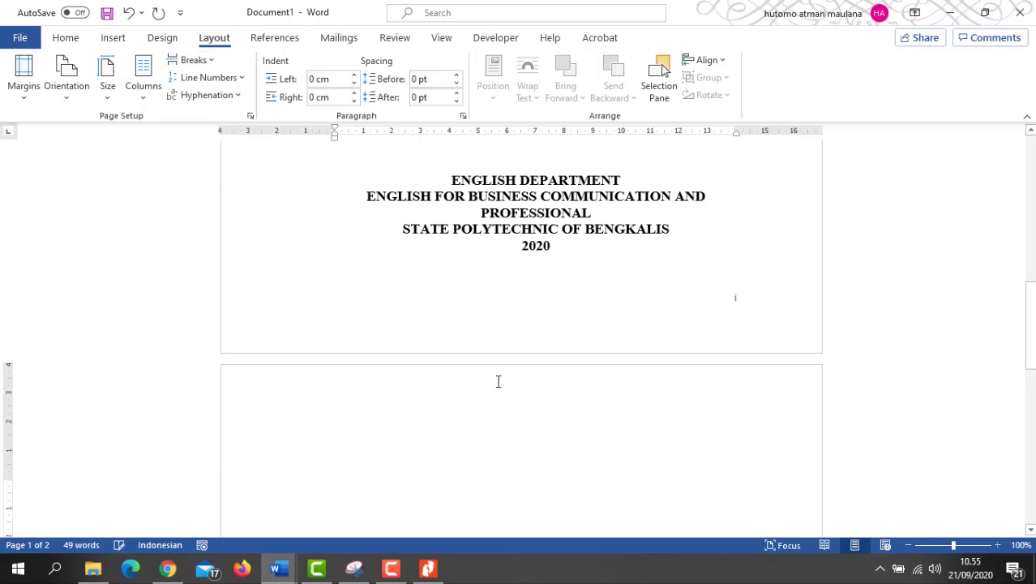
Step: Type the heading ACCEPTANCE SHEET on the new page 2
scroll(537, 379, down, 3)
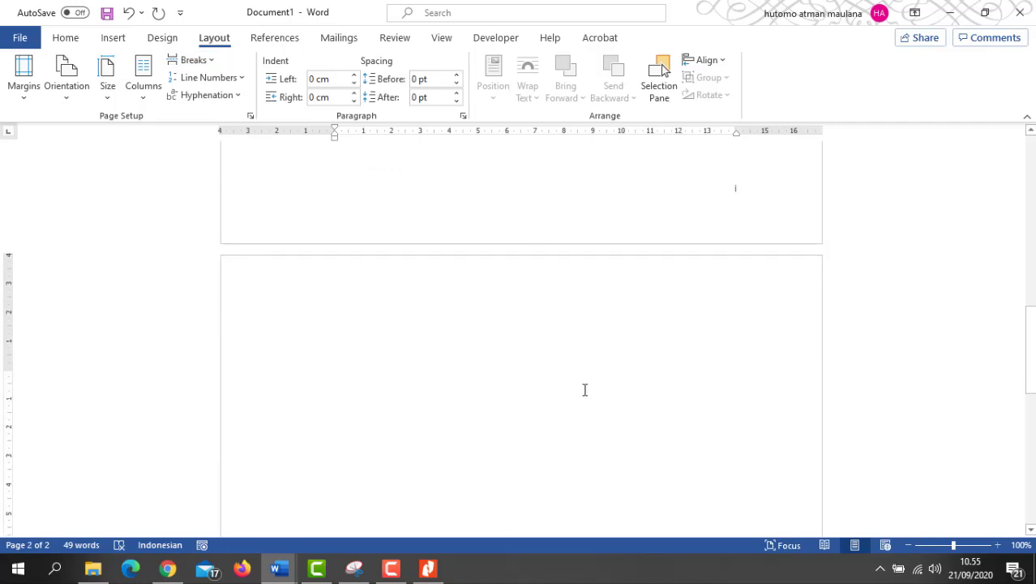
text(AC)
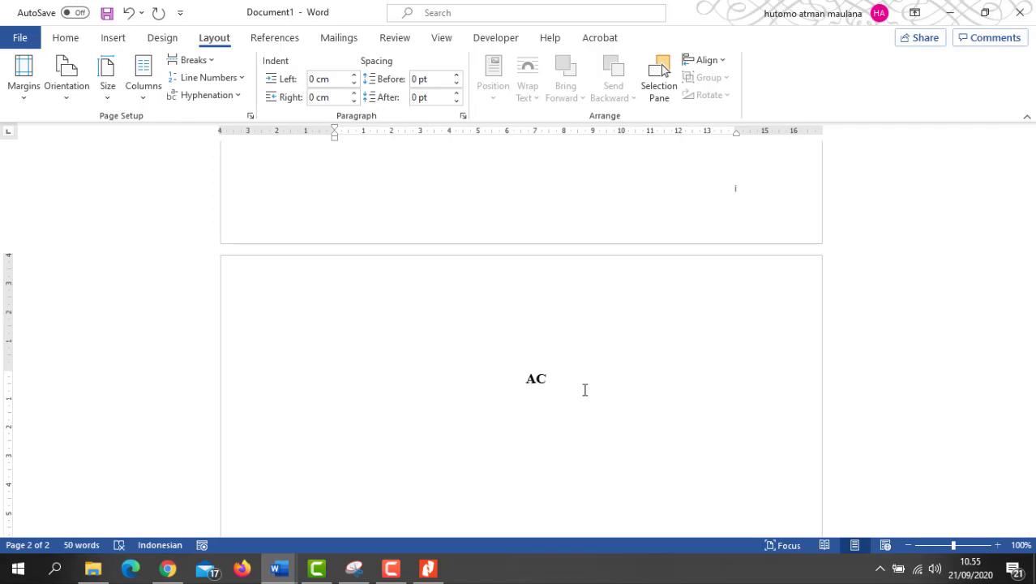
key(BackSpace)
key(BackSpace)
text(ACCEPTANCE)
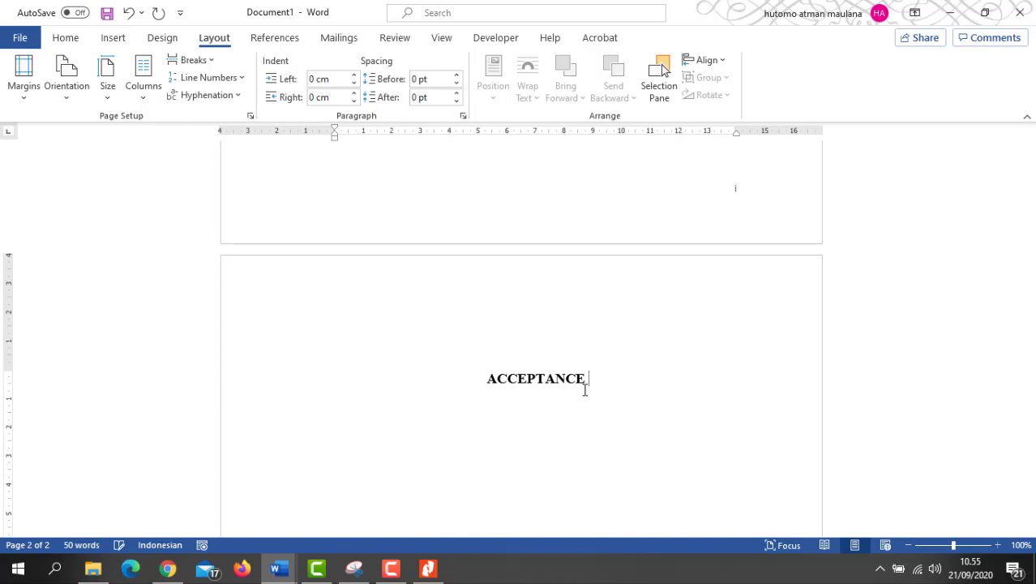
text( SHEET)
Step: Readjust the blank lines above ENGLISH DEPARTMENT on the cover page
scroll(584, 391, up, 3)
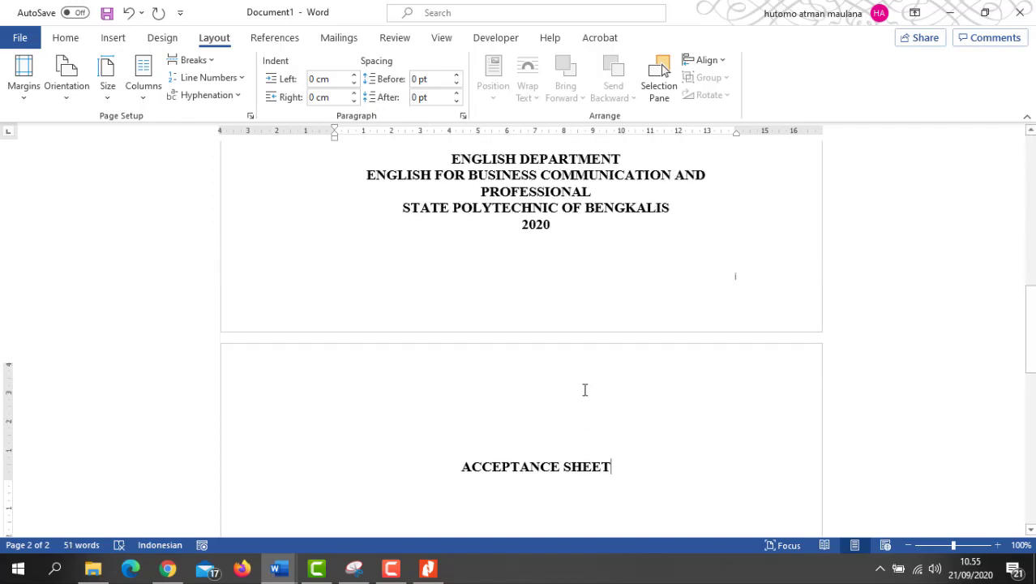
scroll(519, 204, down, 1)
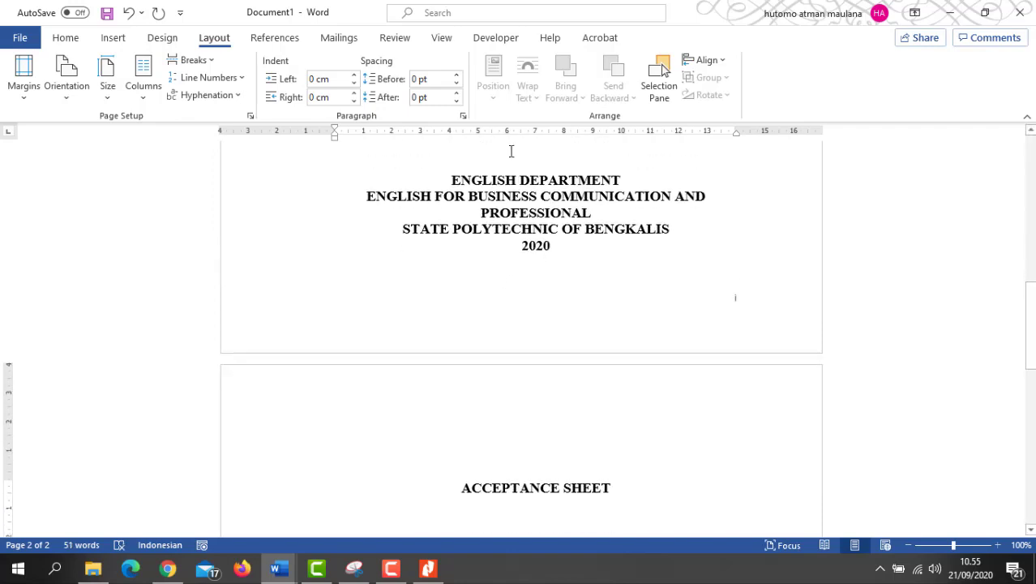
click(509, 154)
key(BackSpace)
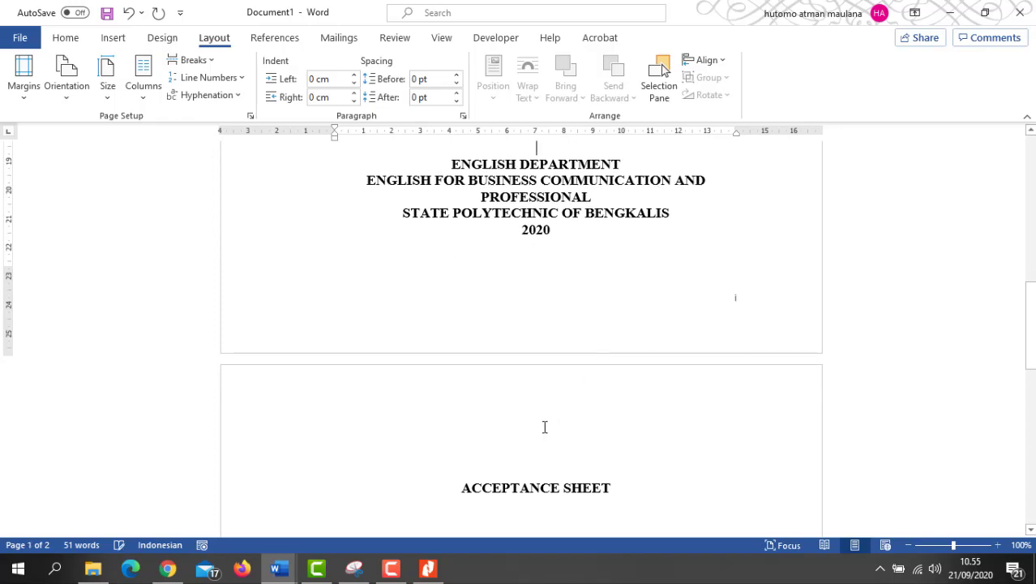
key(Delete)
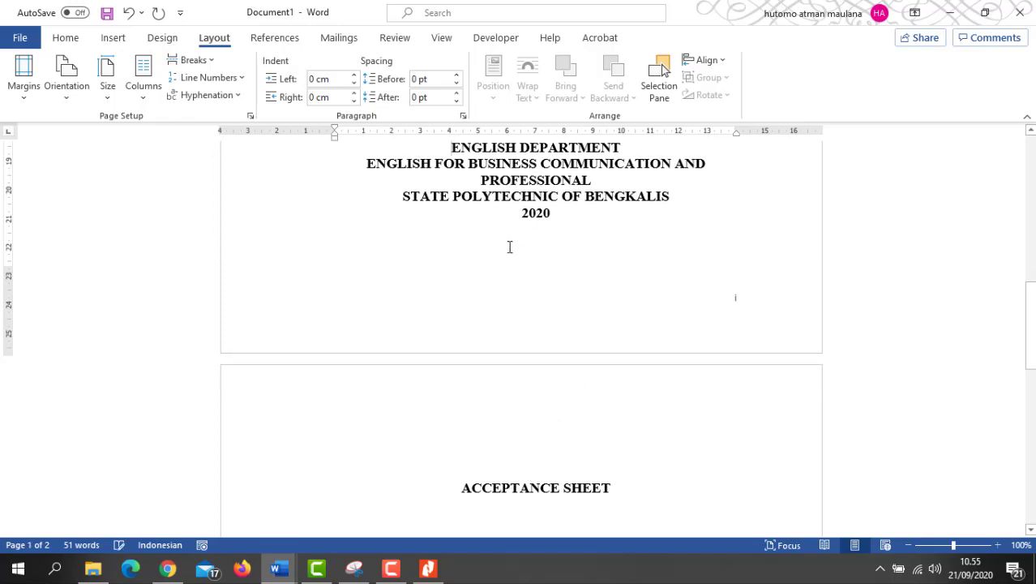
key(Return)
key(Return)
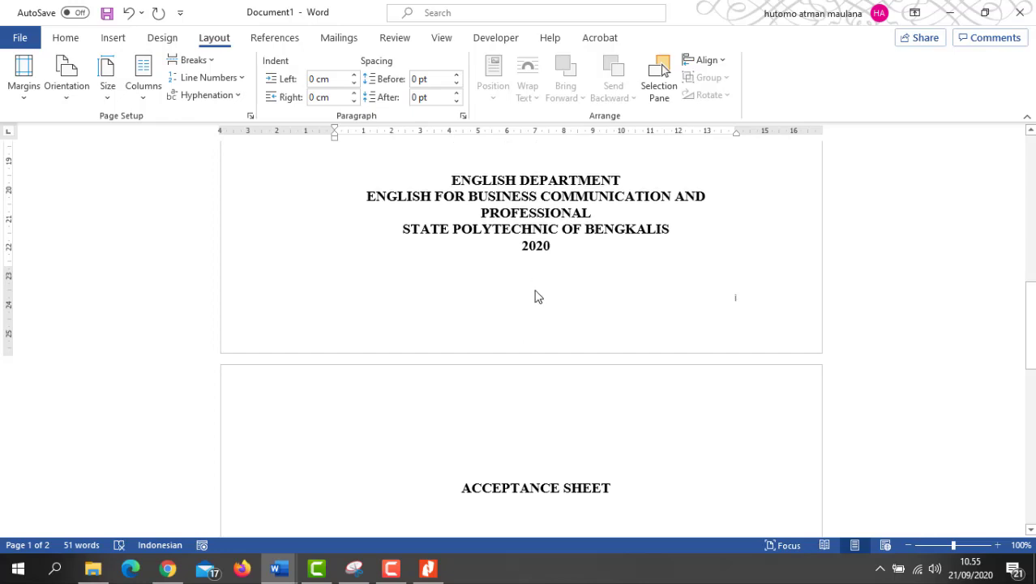
Step: Check the Breaks list without inserting one and place the caret after ACCEPTANCE SHEET
scroll(535, 315, down, 3)
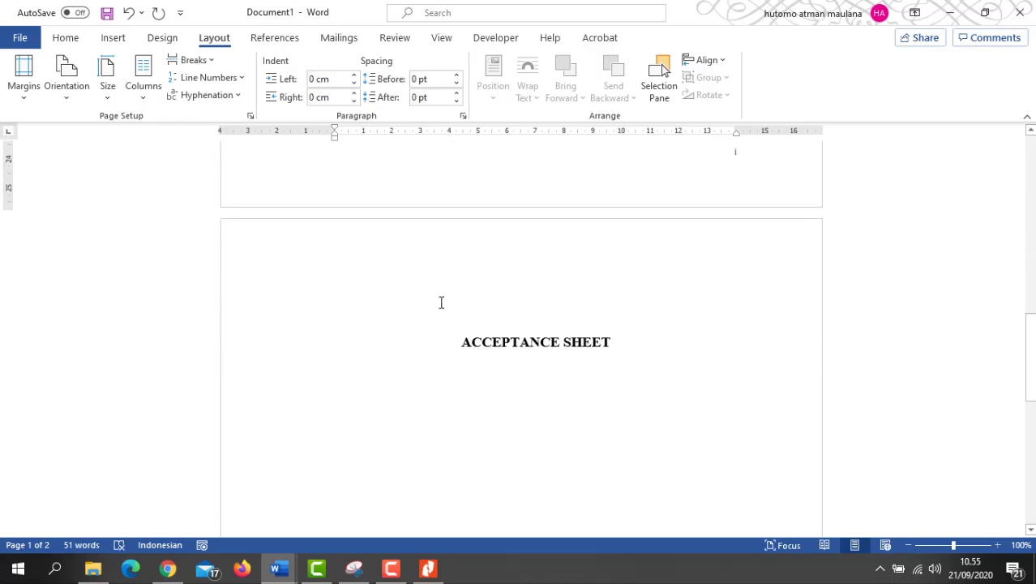
click(204, 61)
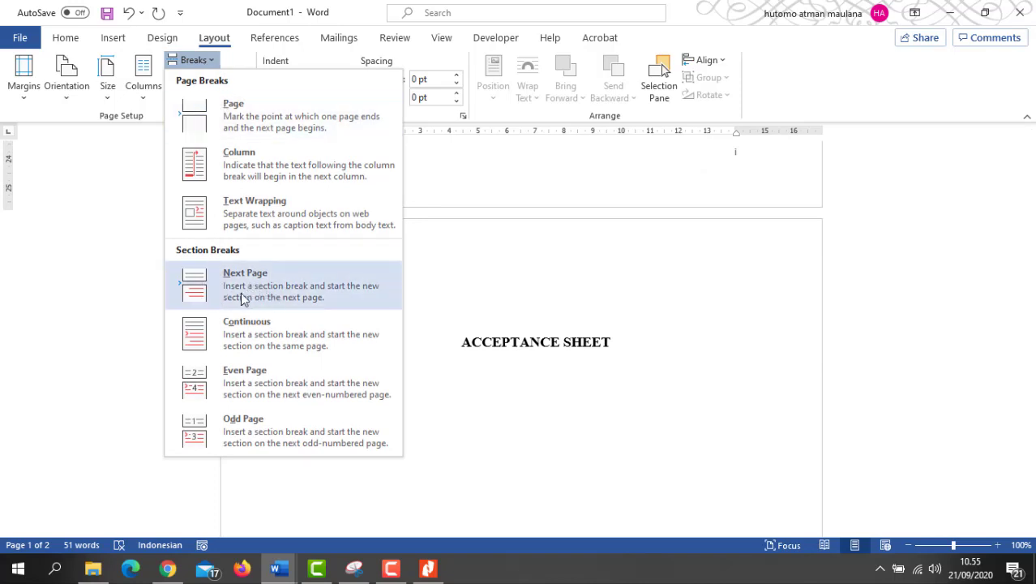
click(592, 370)
click(633, 339)
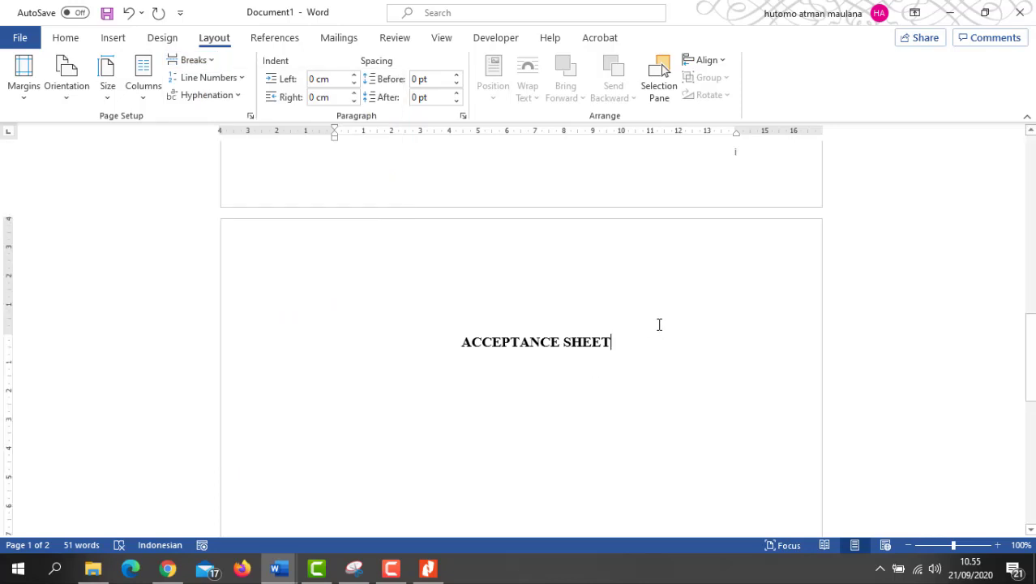
scroll(660, 321, up, 10)
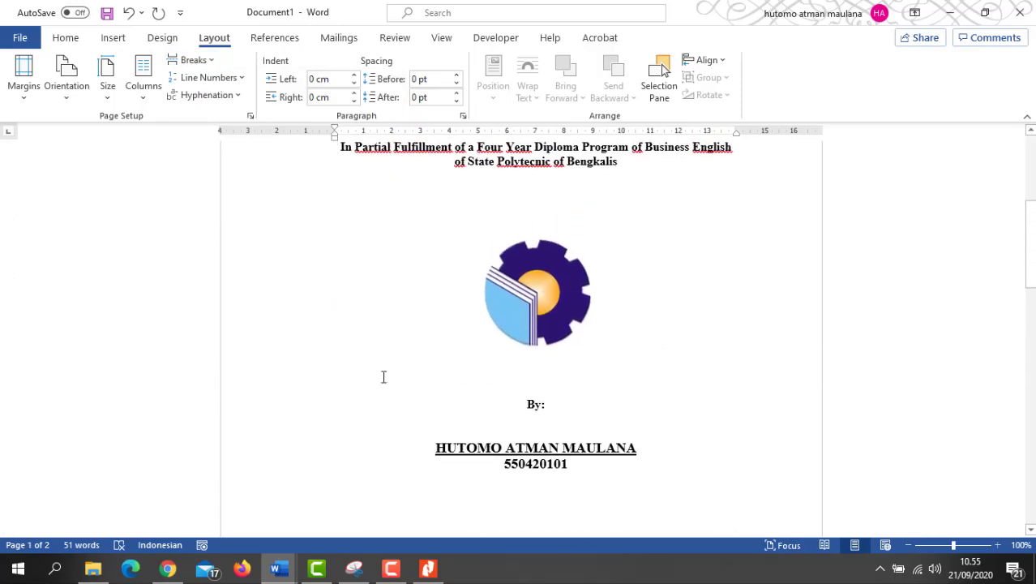
scroll(527, 358, down, 10)
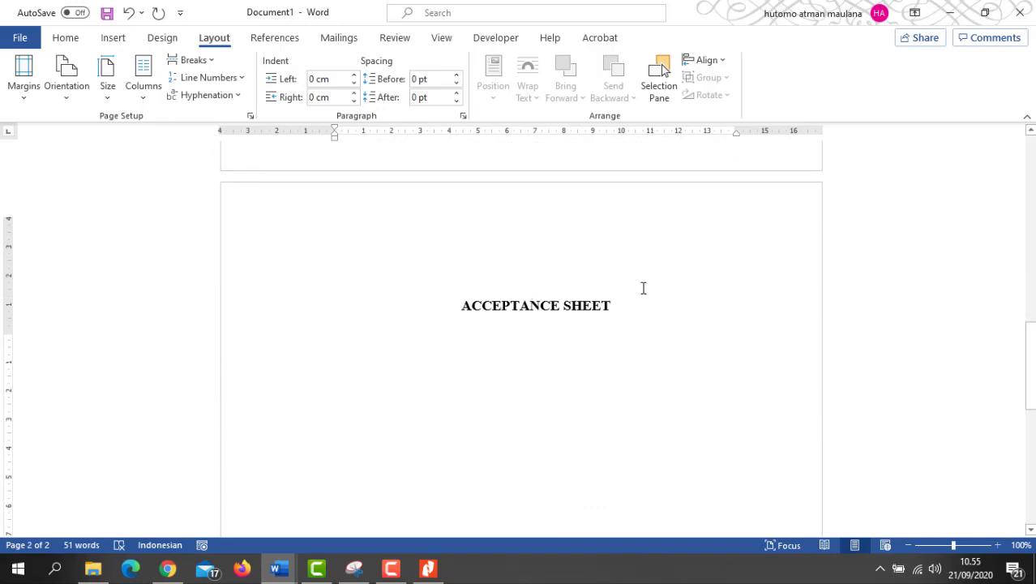
scroll(643, 287, up, 3)
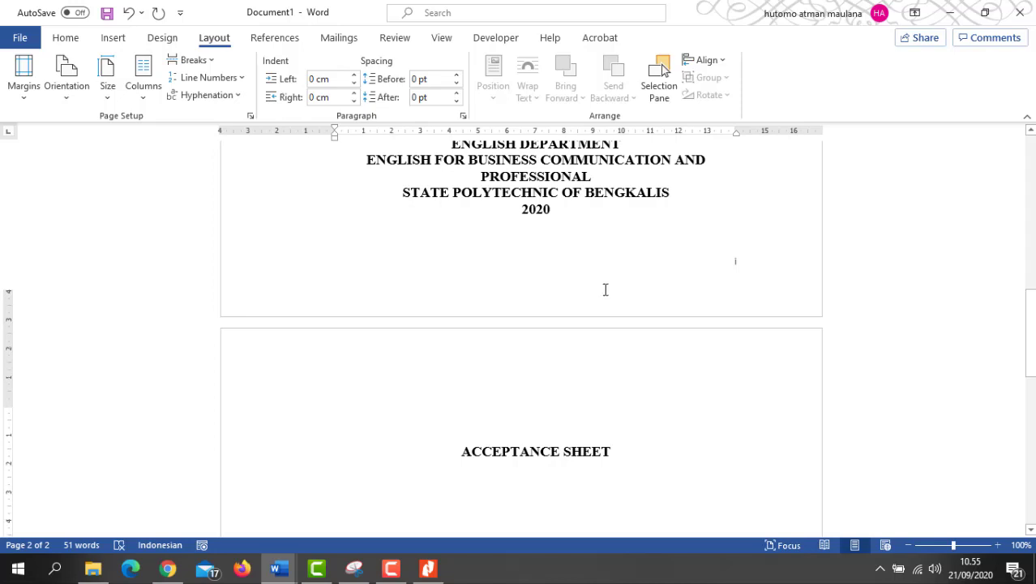
scroll(606, 299, down, 6)
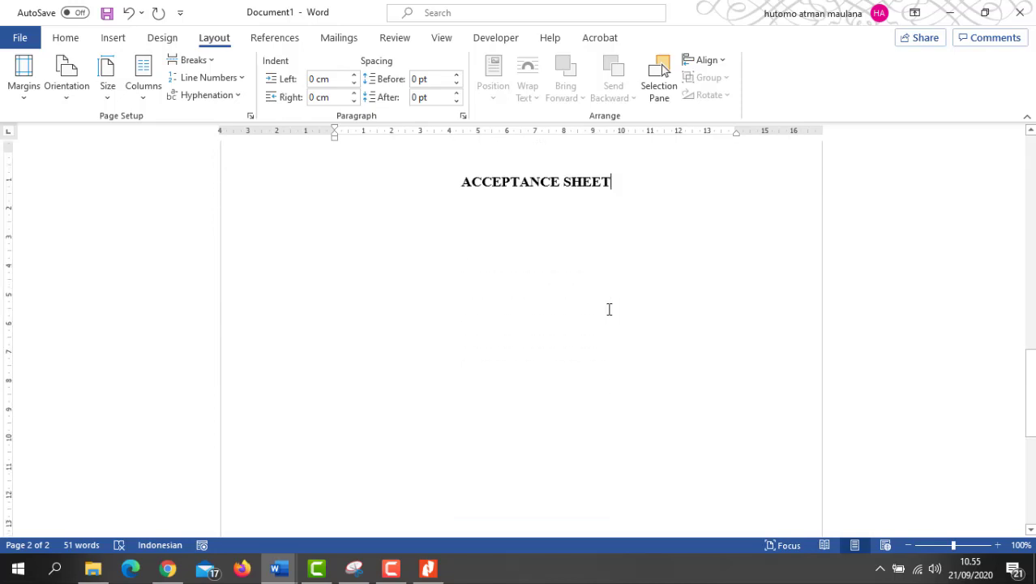
Step: Place Word beside the reference PDF and copy the thesis title from the cover page
click(985, 12)
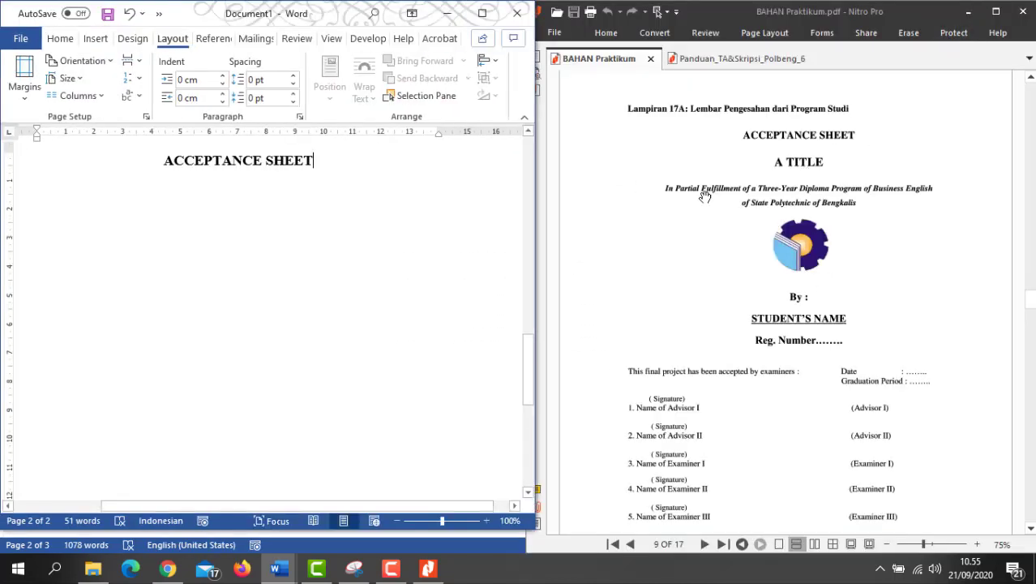
scroll(342, 288, up, 7)
scroll(344, 289, up, 7)
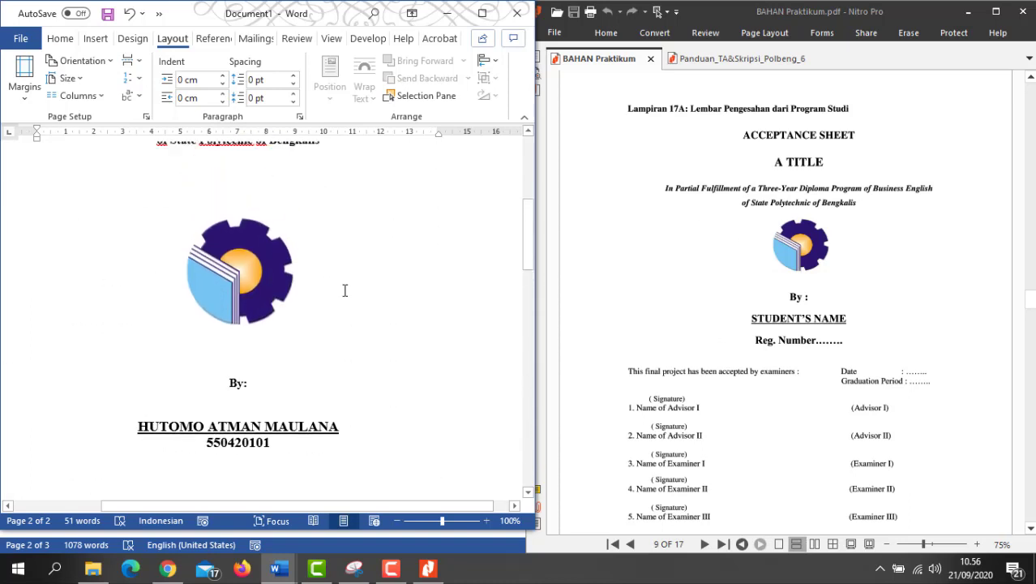
drag(50, 277, 356, 294)
key(ctrl+c)
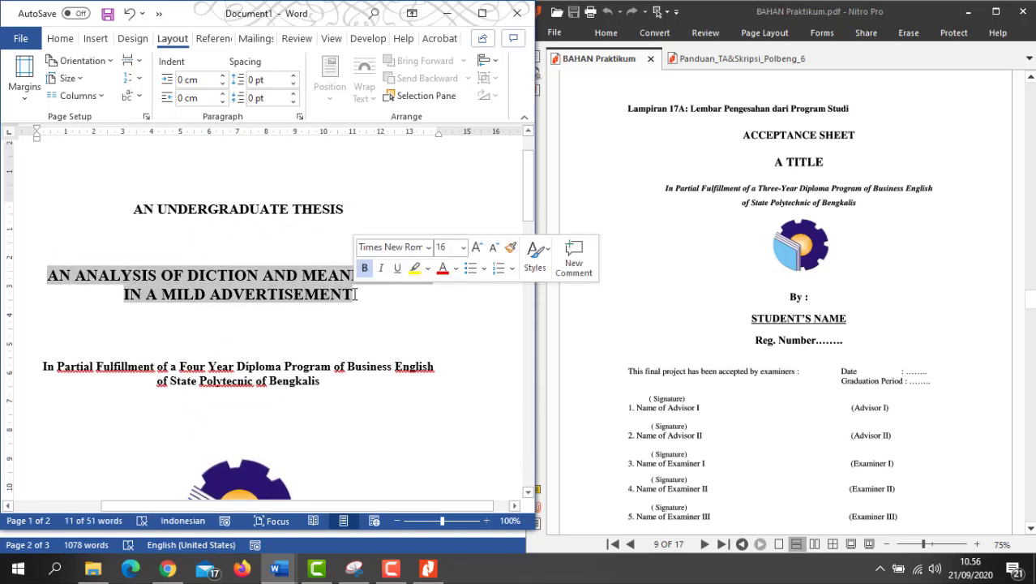
Step: Paste 'AN ANALYSIS OF DICTION AND MEANING USED IN A MILD ADVERTISEMENT' on a new line below ACCEPTANCE SHEET
scroll(276, 342, down, 15)
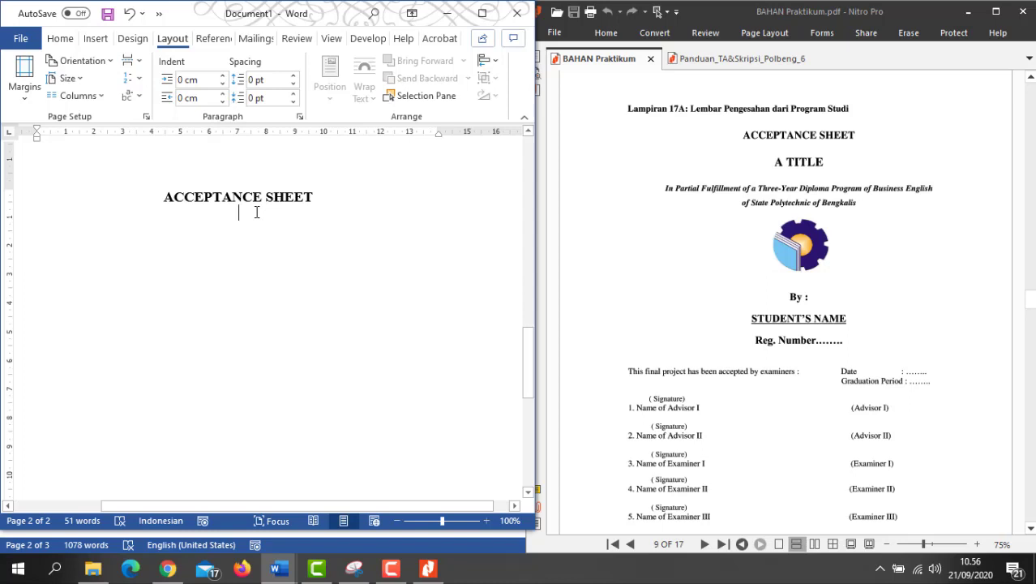
key(Return)
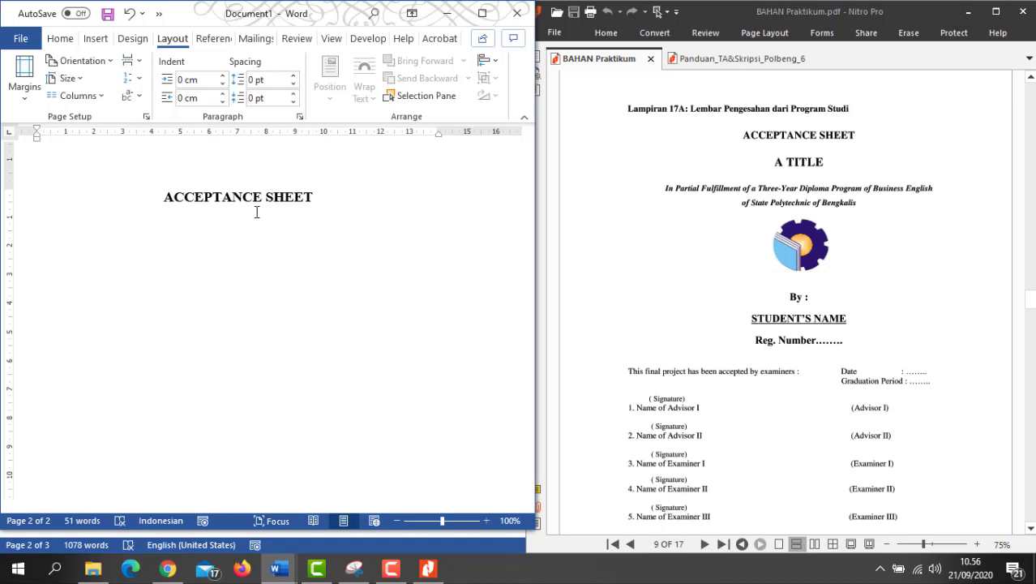
key(ctrl+v)
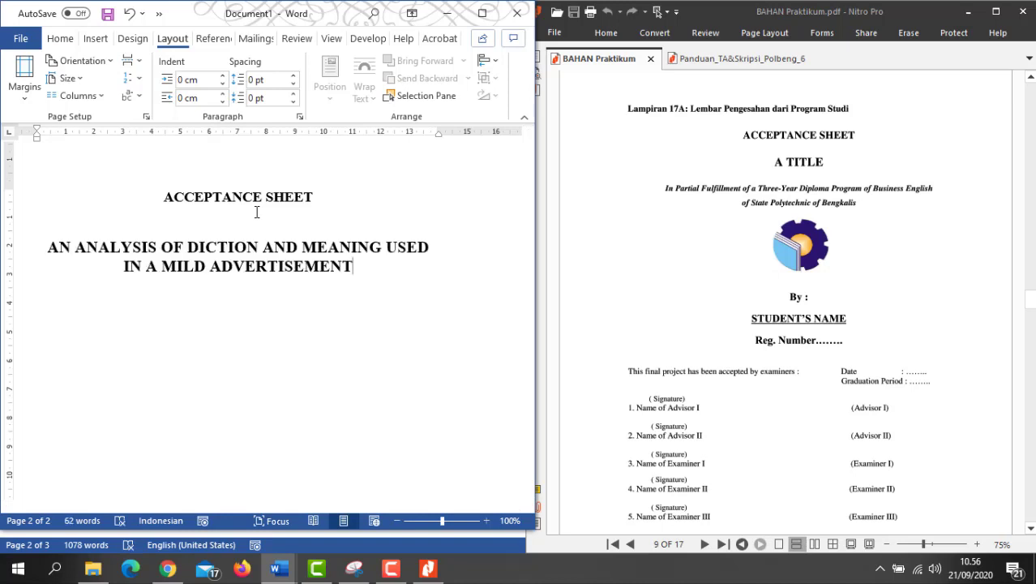
click(217, 248)
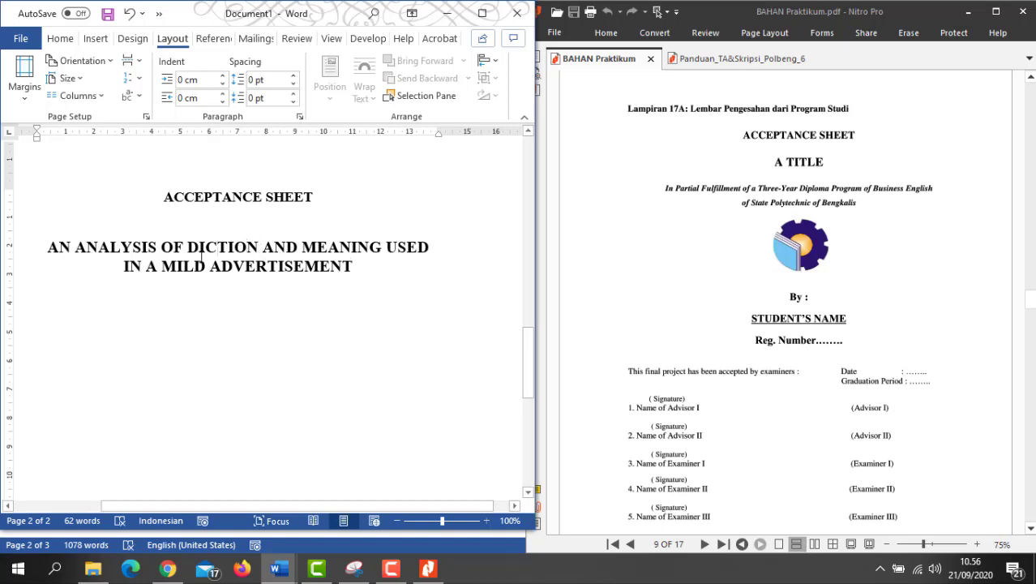
drag(226, 256, 357, 268)
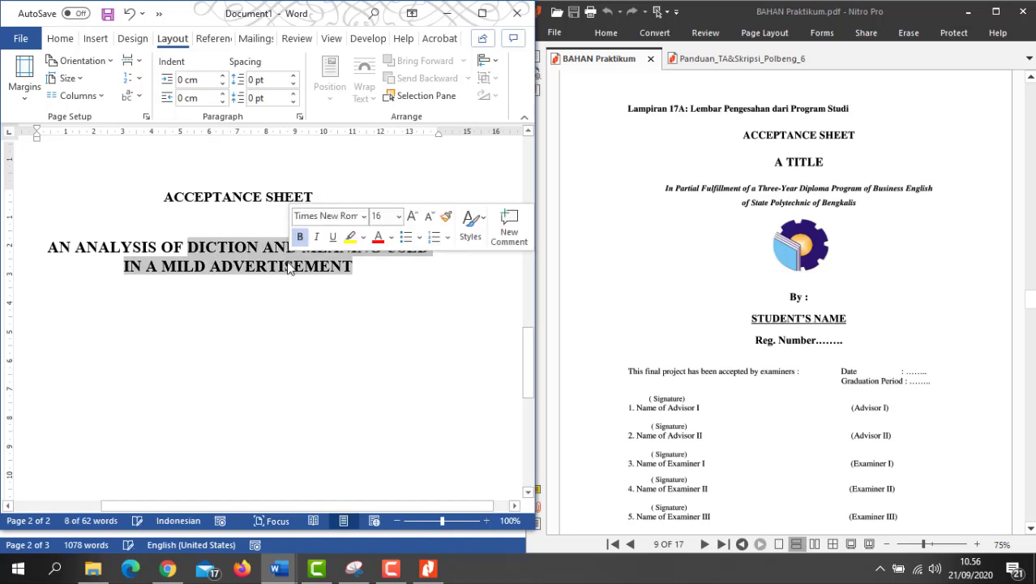
triple_click(233, 198)
click(239, 296)
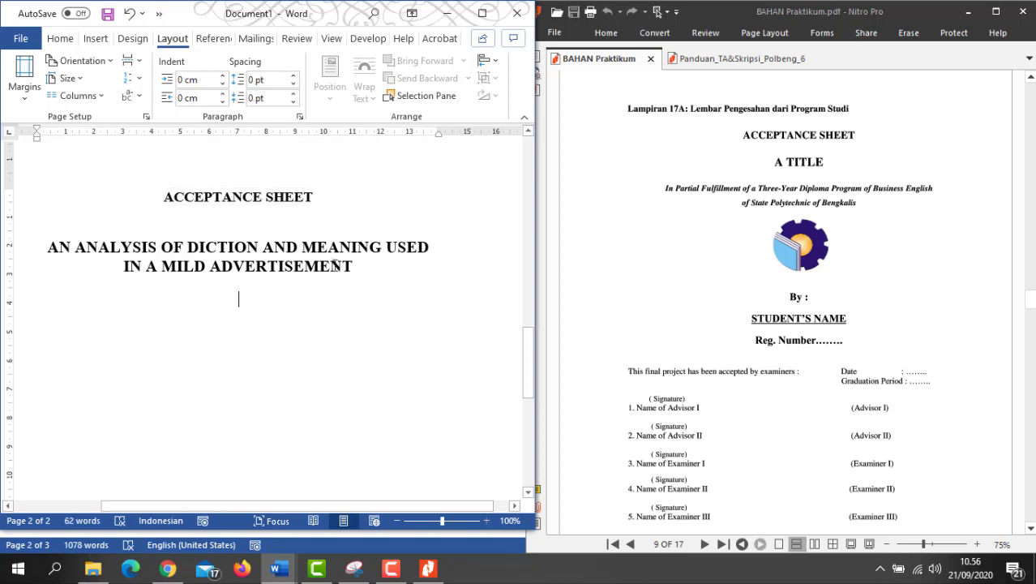
Step: Copy the two-line In Partial Fulfillment paragraph from the cover page
scroll(219, 235, up, 3)
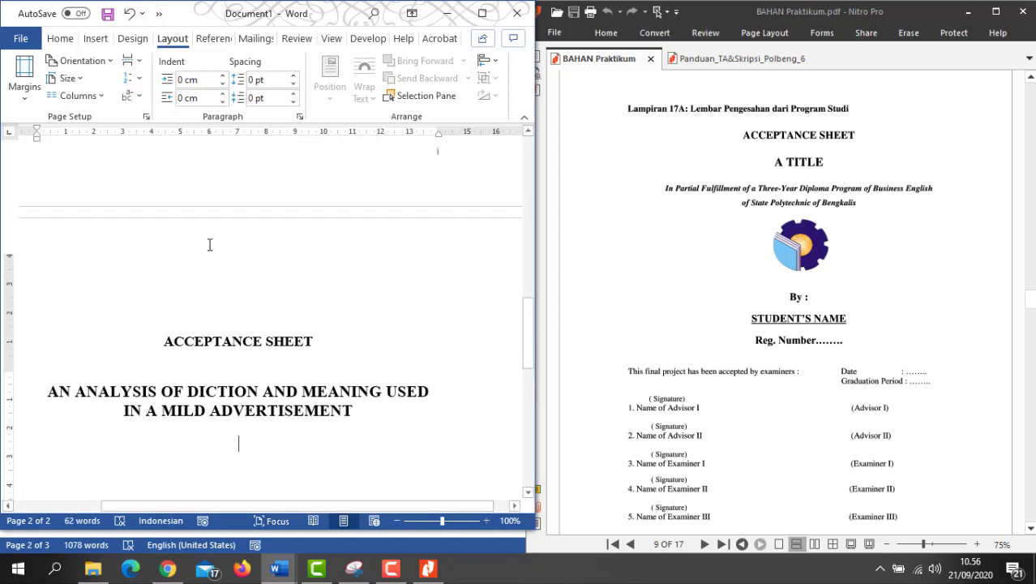
scroll(209, 243, down, 10)
scroll(209, 244, up, 3)
scroll(209, 244, up, 6)
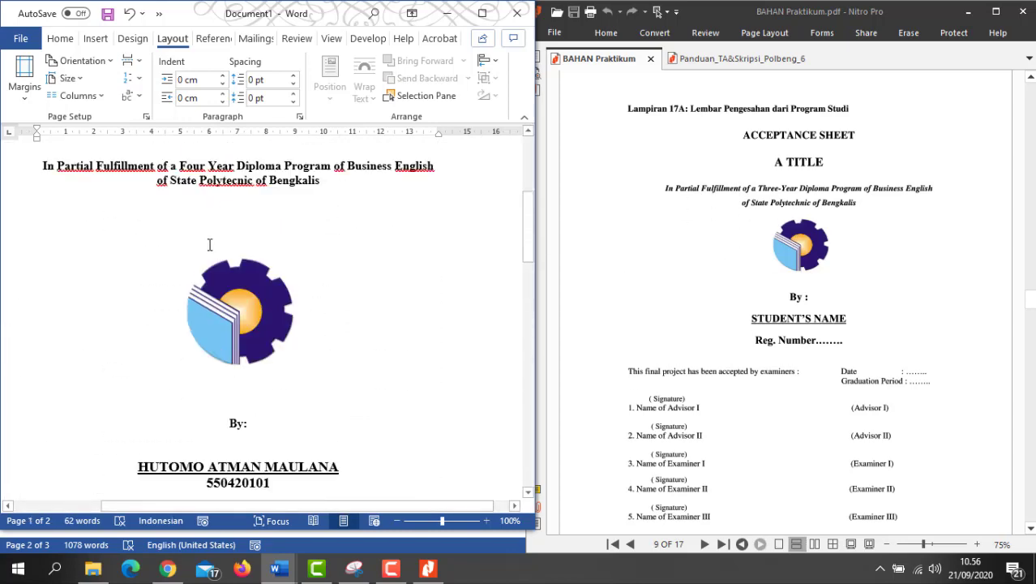
scroll(210, 244, down, 2)
drag(43, 296, 324, 309)
key(ctrl+c)
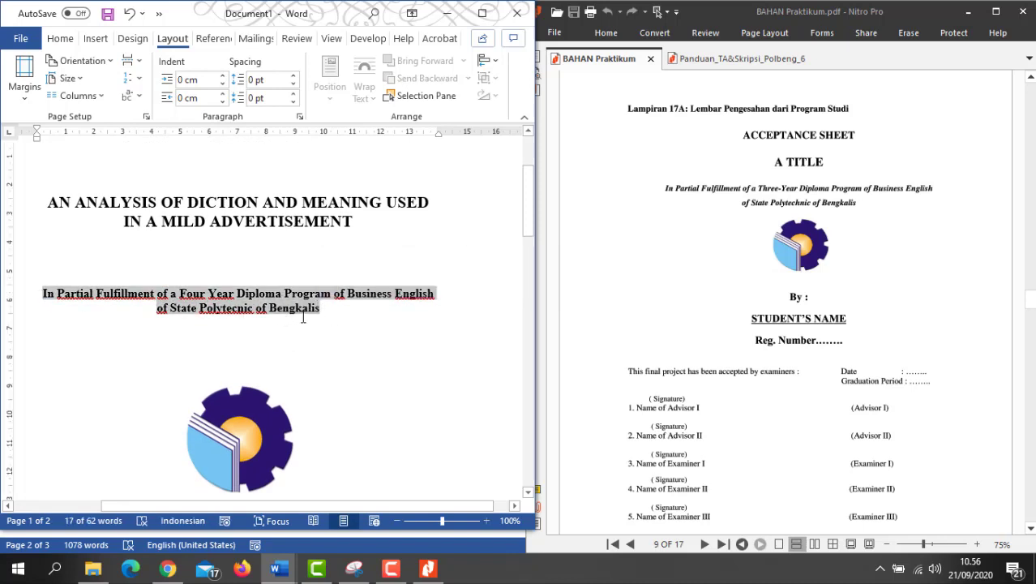
Step: Paste the In Partial Fulfillment lines on a new line beneath the thesis title
scroll(298, 324, down, 15)
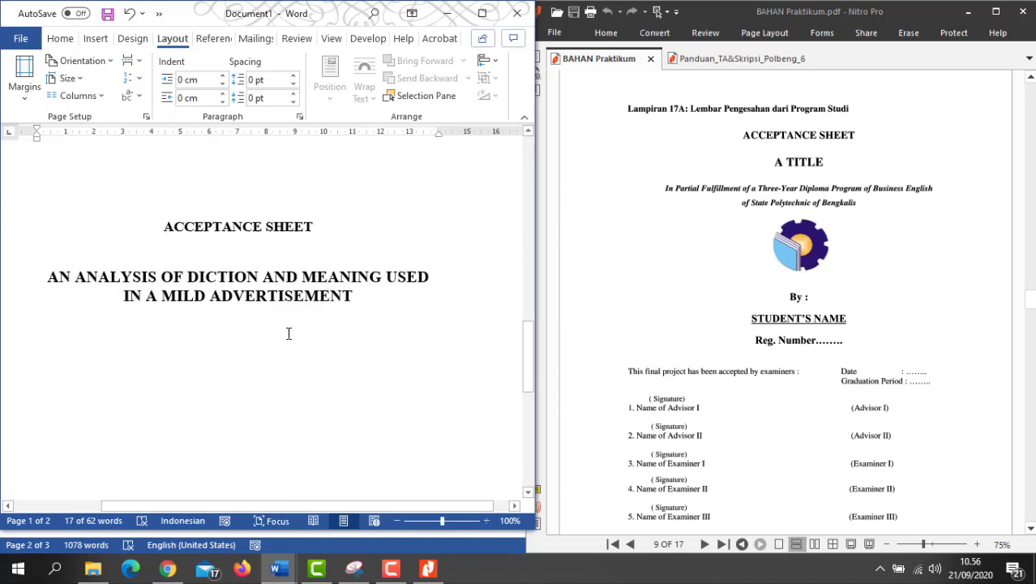
click(236, 227)
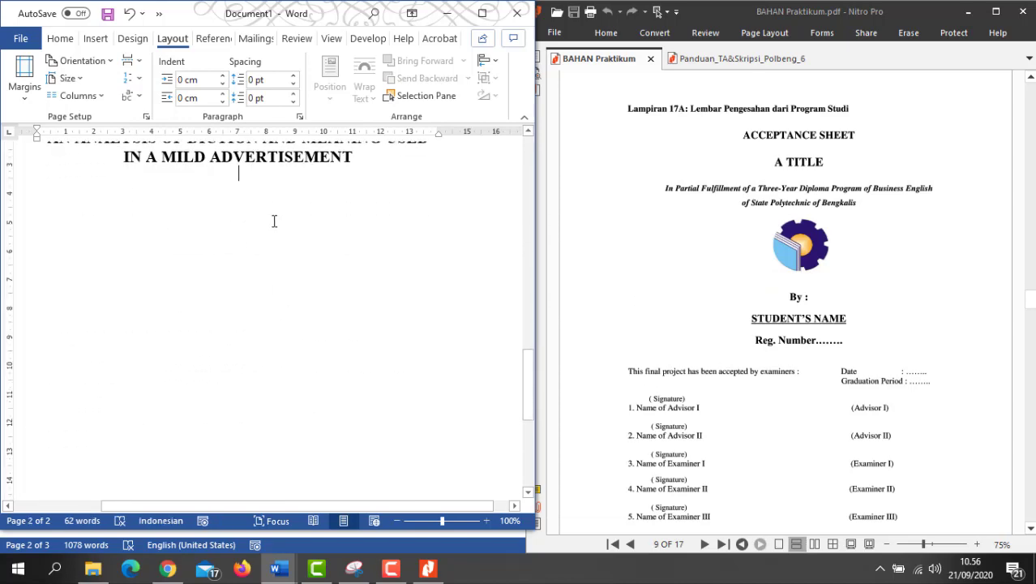
scroll(274, 220, up, 2)
key(Return)
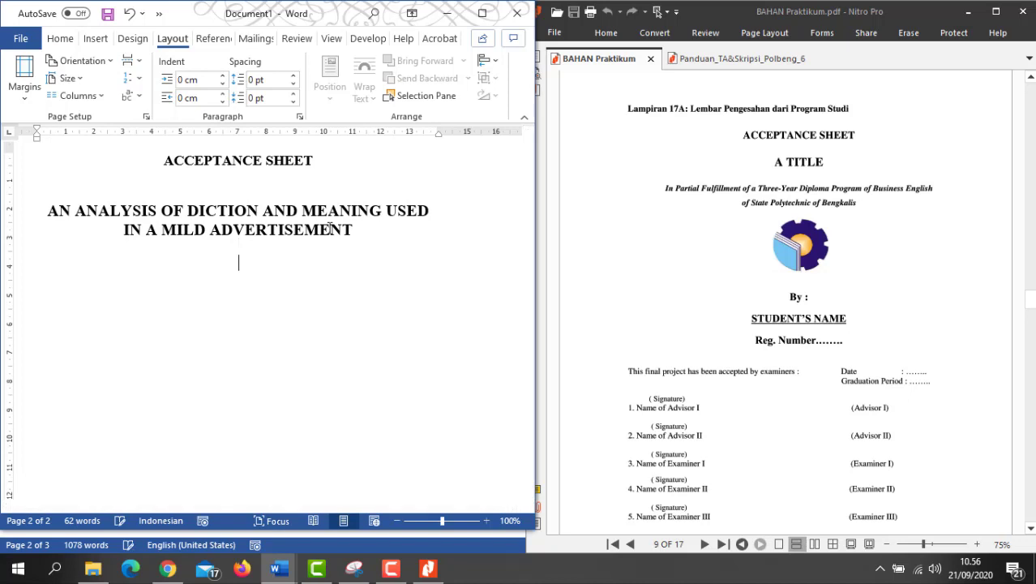
key(ctrl+v)
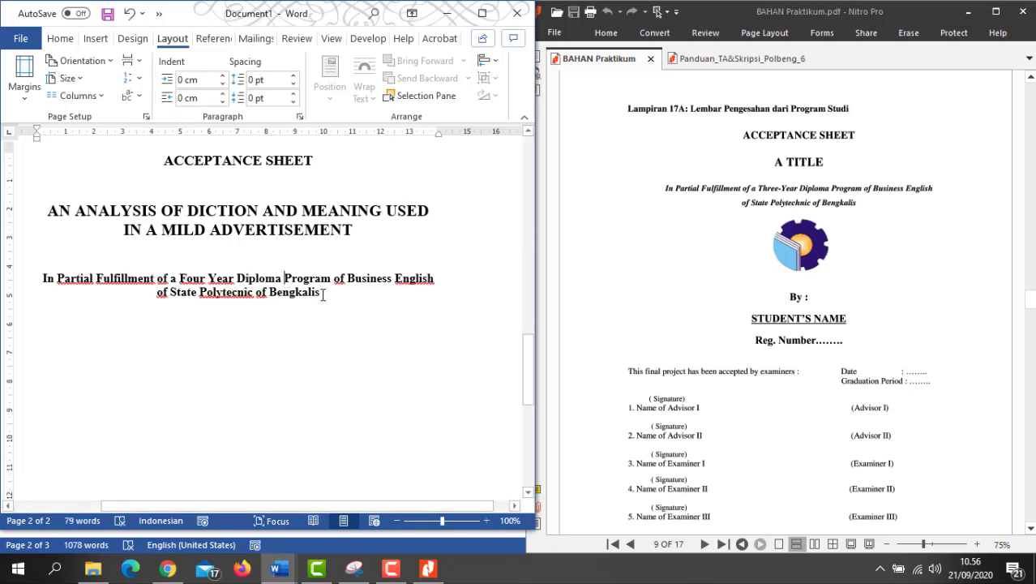
drag(321, 293, 42, 278)
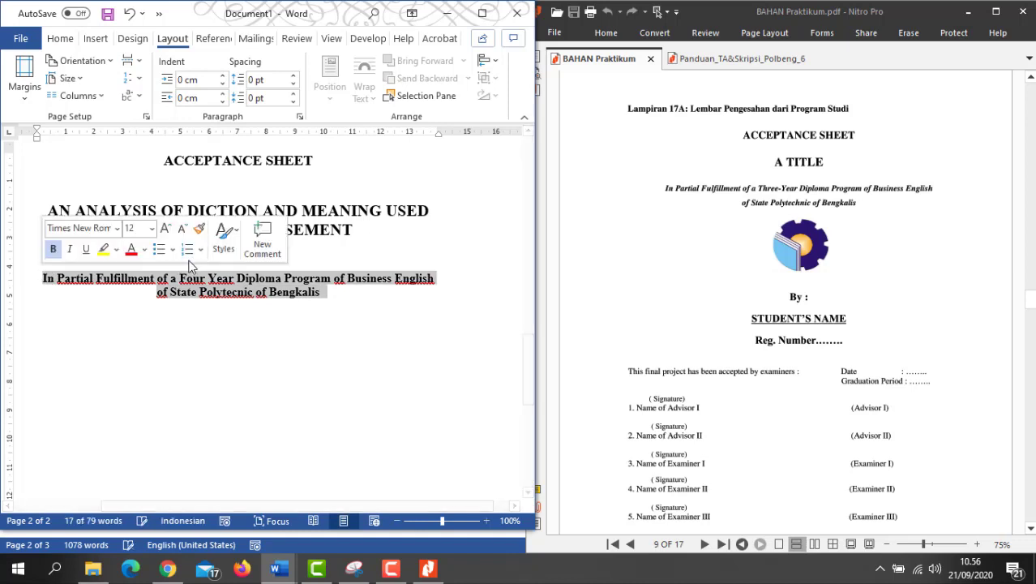
click(316, 309)
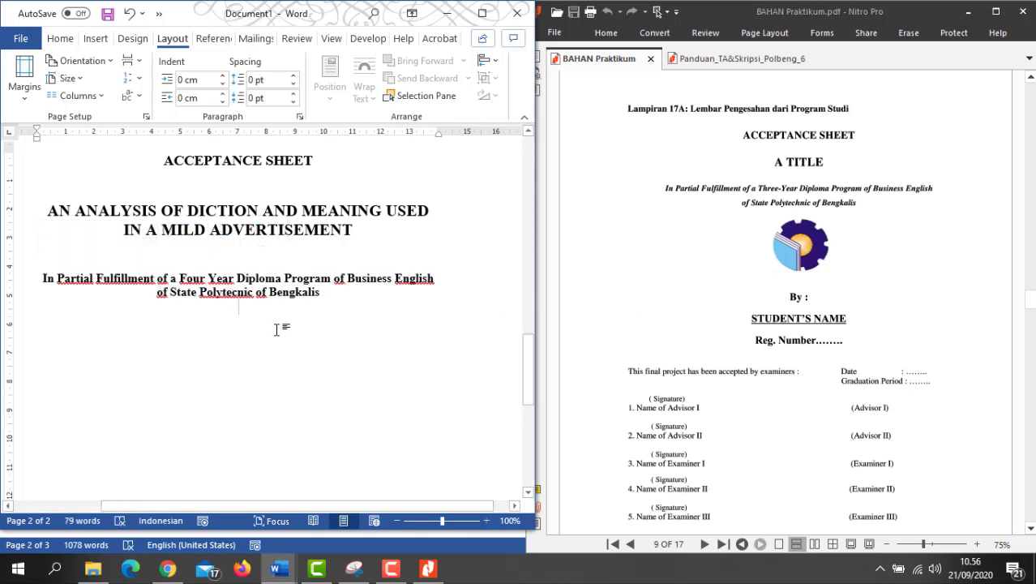
scroll(259, 341, up, 10)
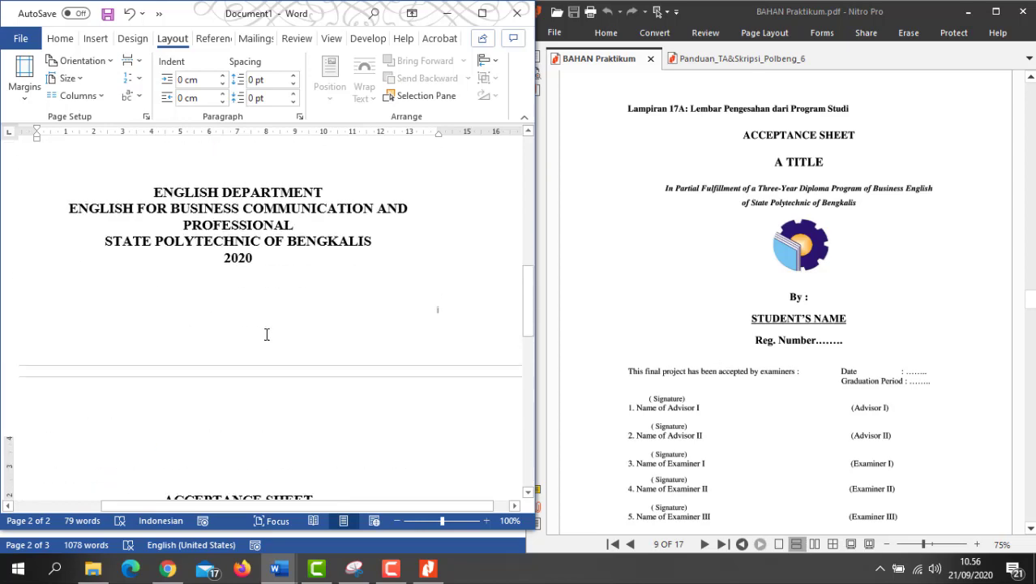
Step: Copy the polytechnic logo from the cover page, paste it below the fulfillment lines, and shrink it slightly
scroll(271, 315, up, 4)
scroll(272, 314, down, 3)
click(259, 315)
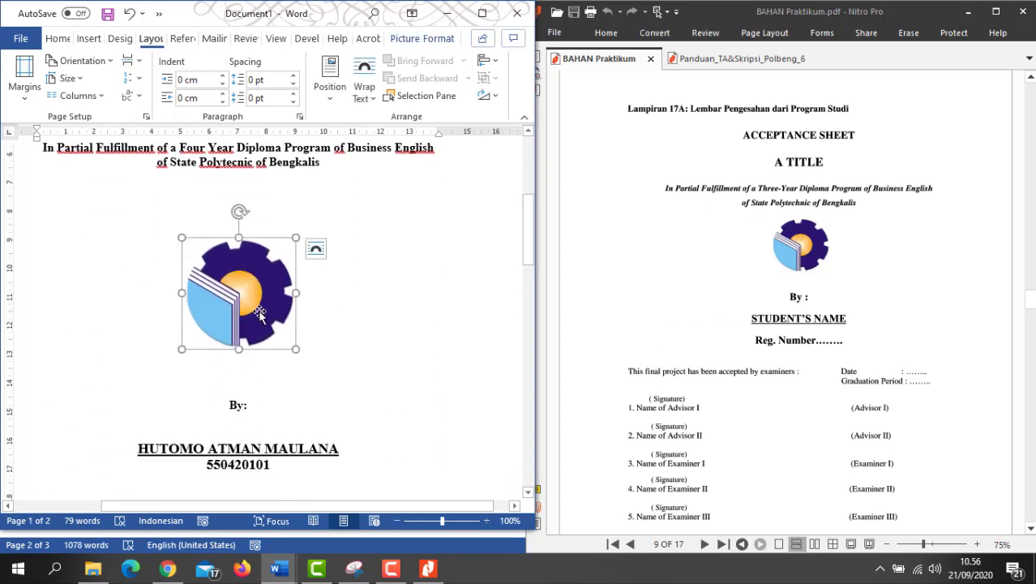
scroll(260, 317, down, 13)
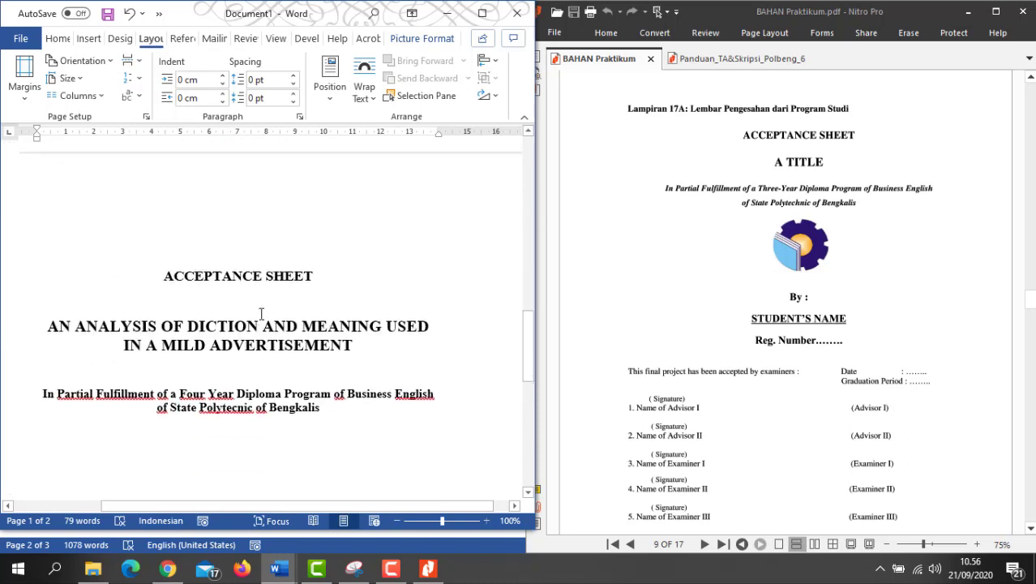
click(244, 272)
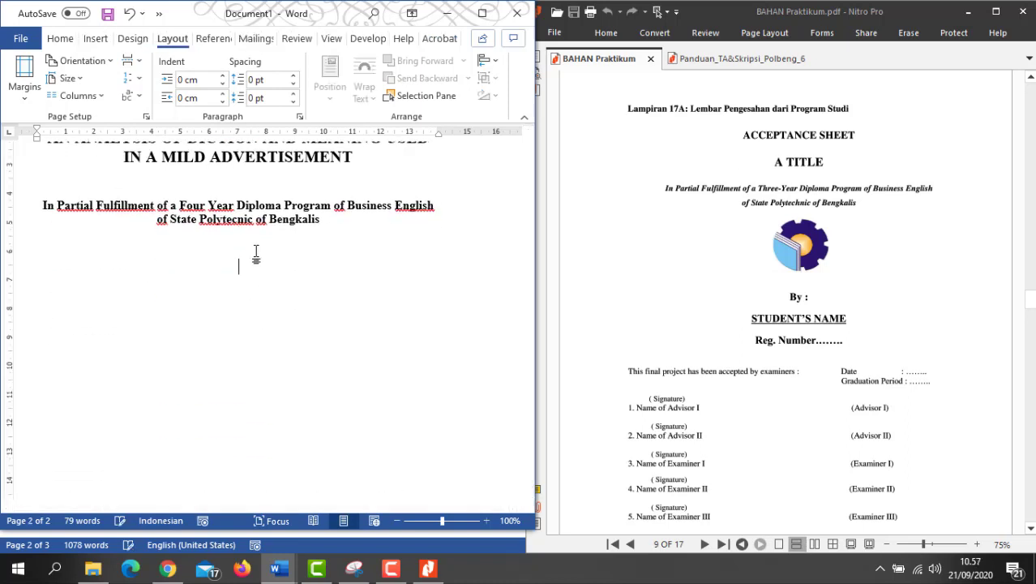
key(ctrl+v)
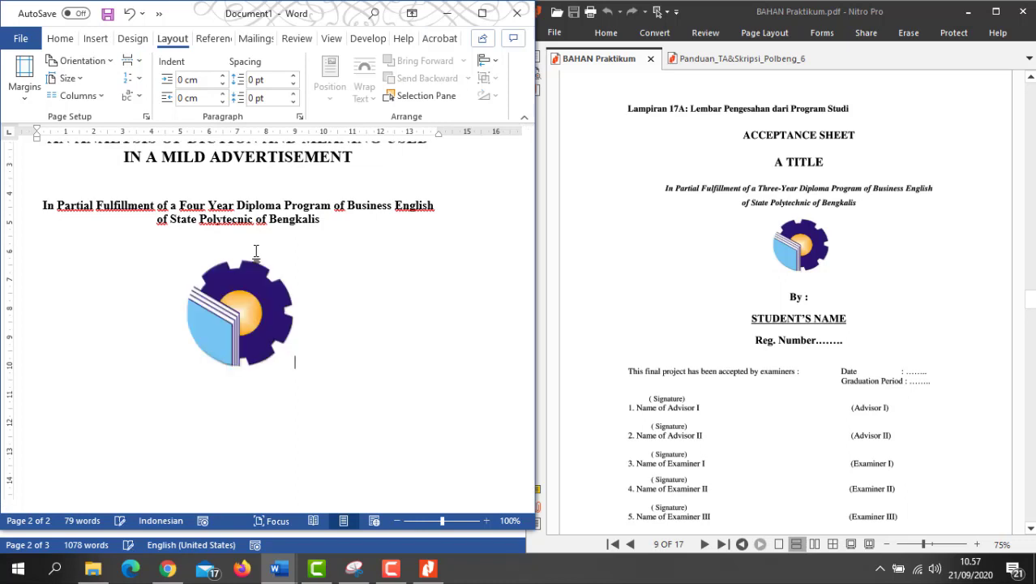
click(258, 312)
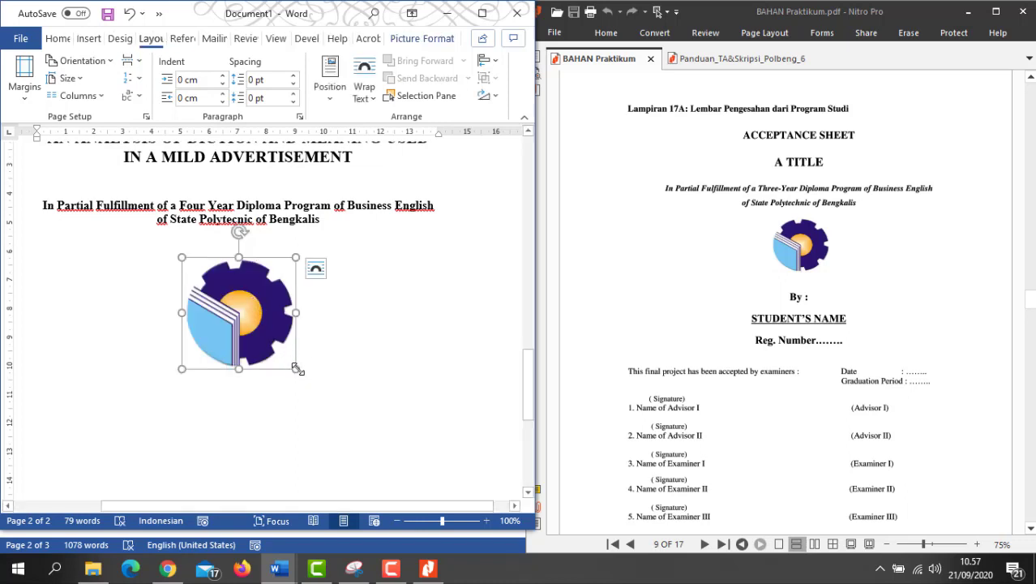
drag(297, 369, 278, 341)
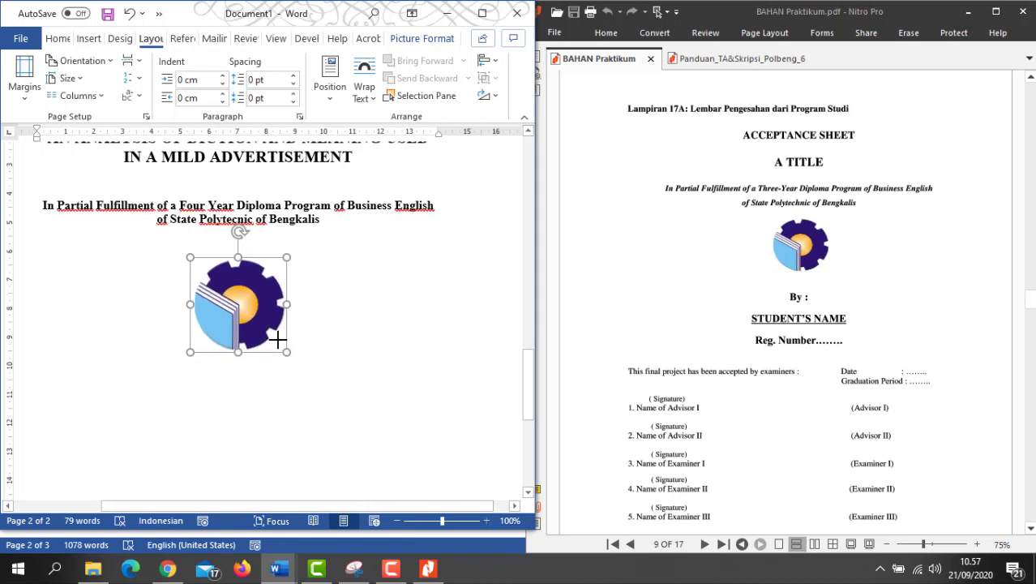
scroll(354, 331, down, 3)
Step: Add two blank lines below the logo and a By: line
click(316, 206)
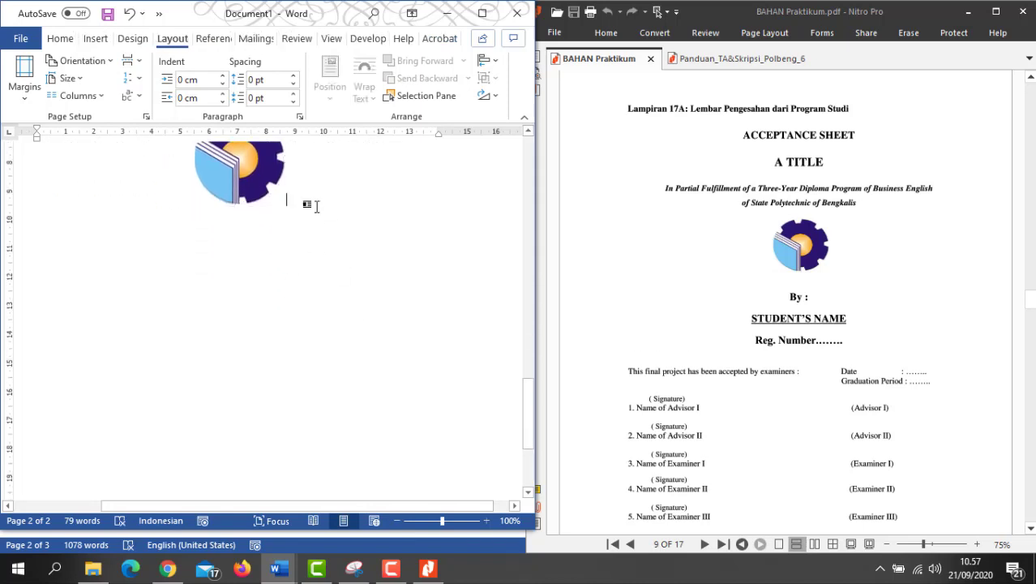
key(Return)
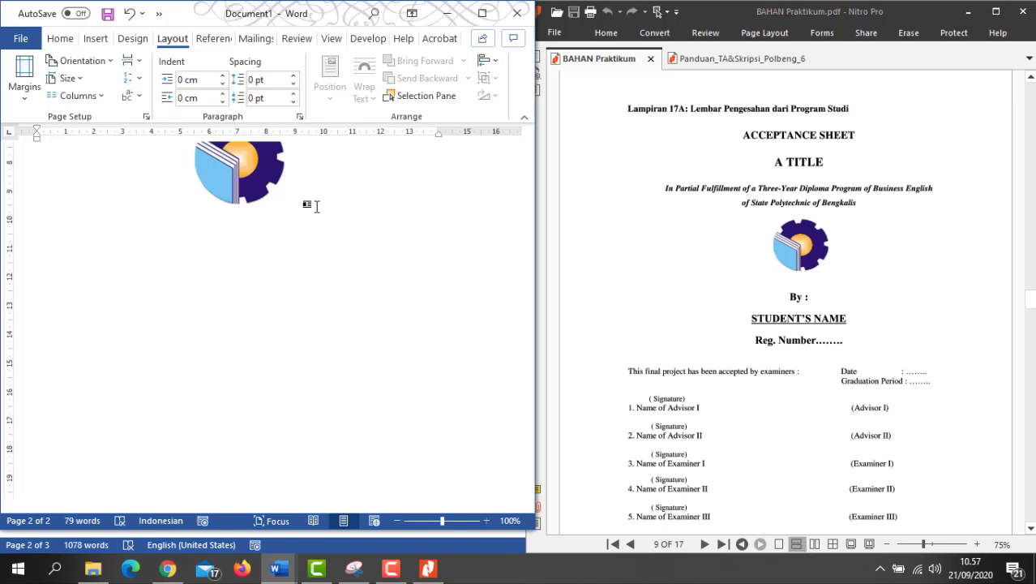
key(Return)
text(By:)
key(Return)
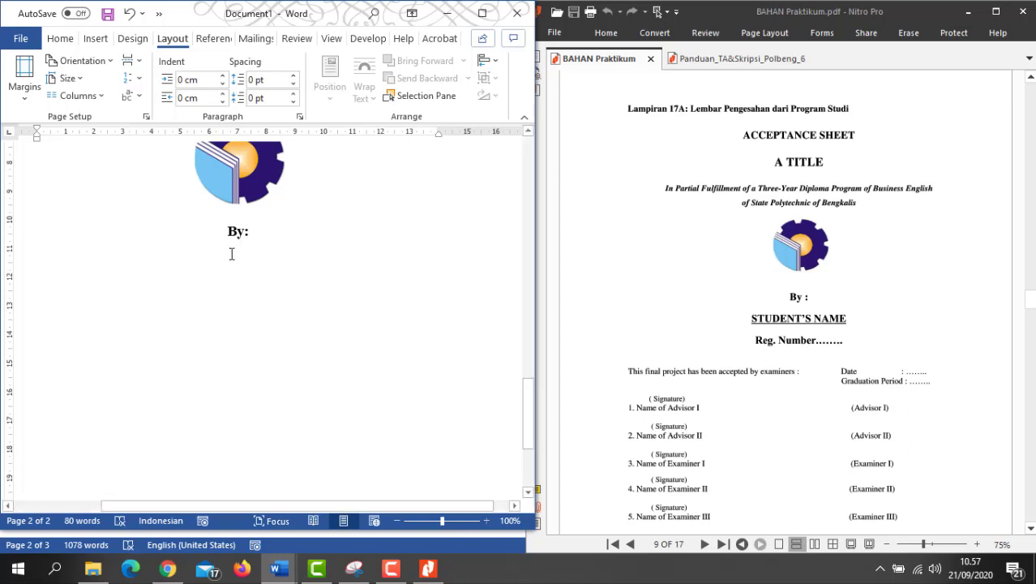
triple_click(236, 232)
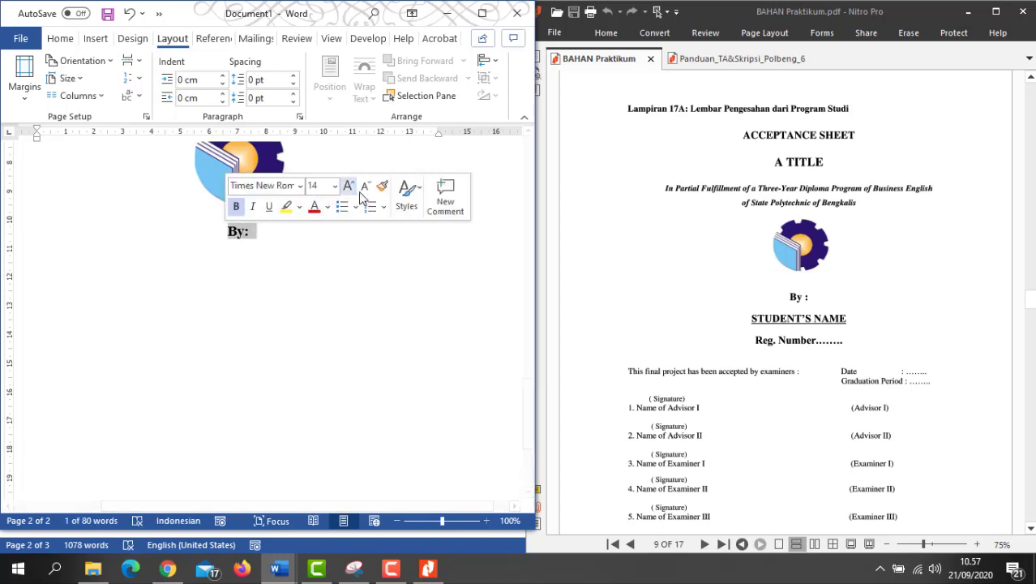
click(250, 252)
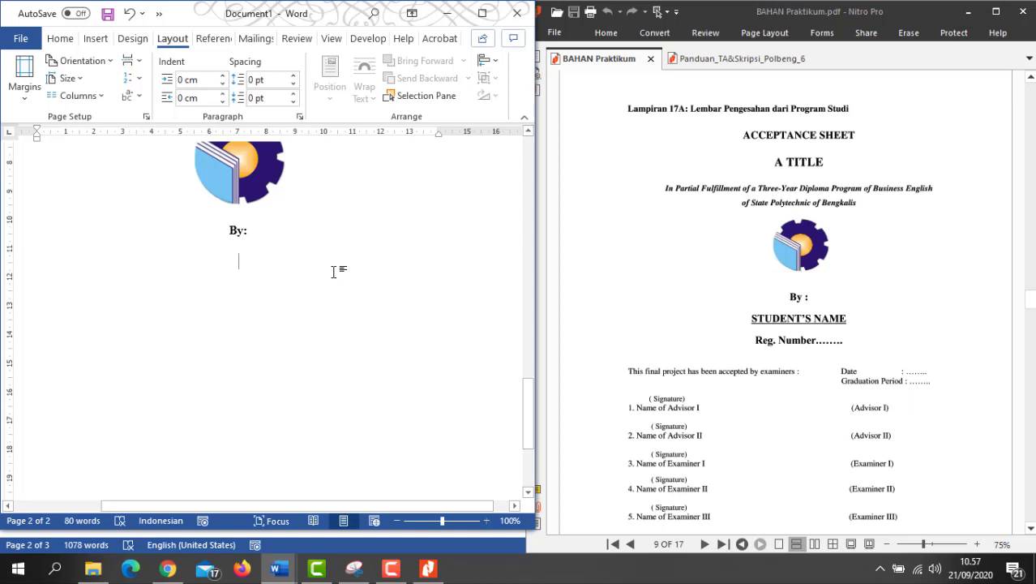
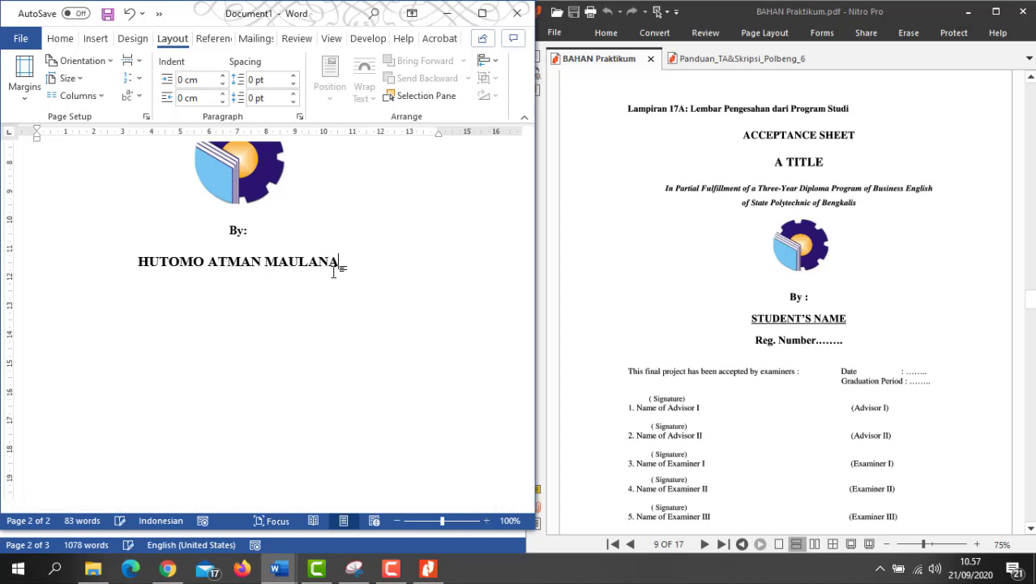
Step: Type the student's full name on the line below By:
key(Return)
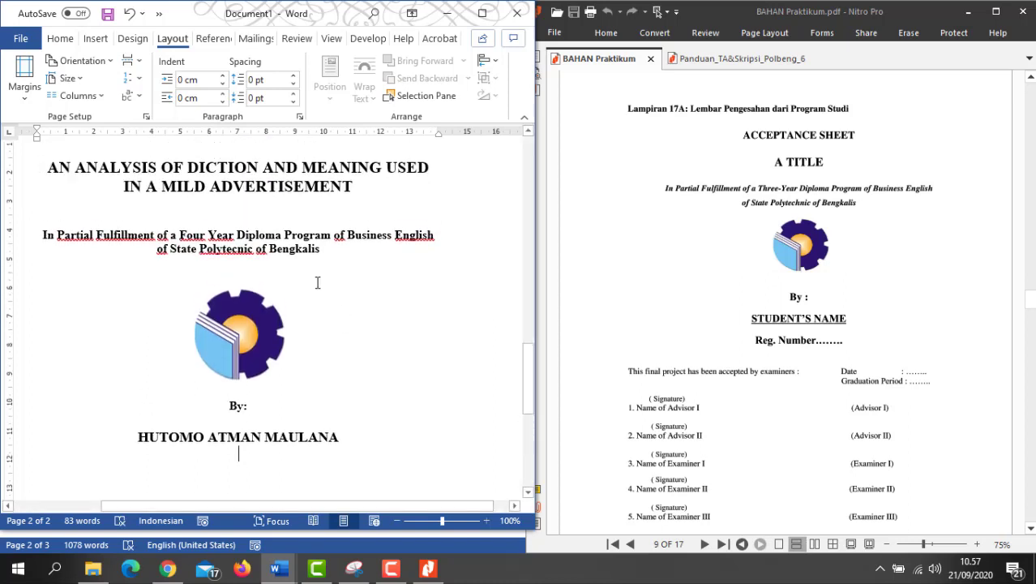
scroll(317, 282, down, 8)
scroll(317, 282, up, 5)
scroll(317, 282, down, 2)
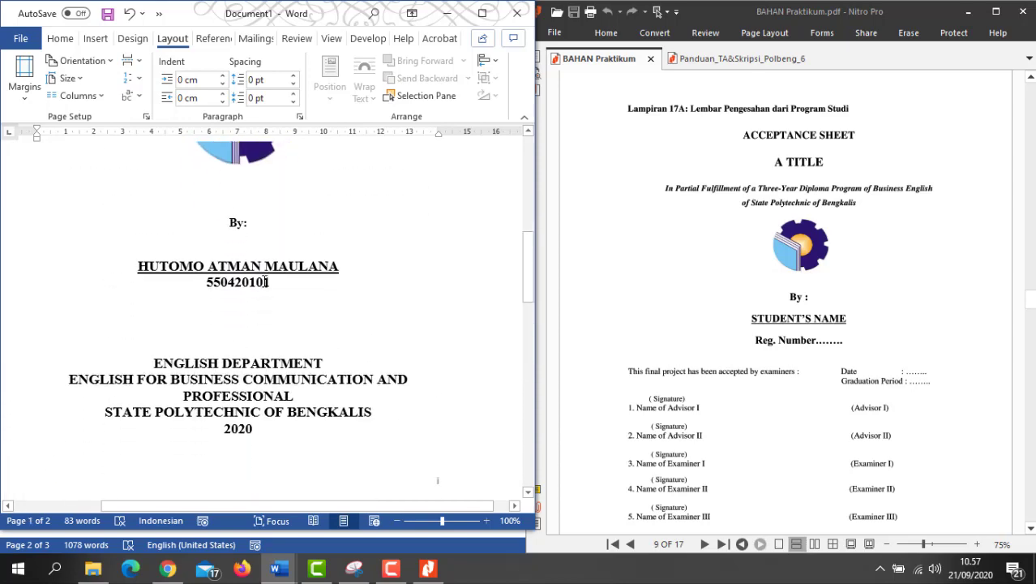
mouse_move(269, 283)
mouse_down()
mouse_move(206, 283)
mouse_move(273, 279)
mouse_up()
click(206, 284)
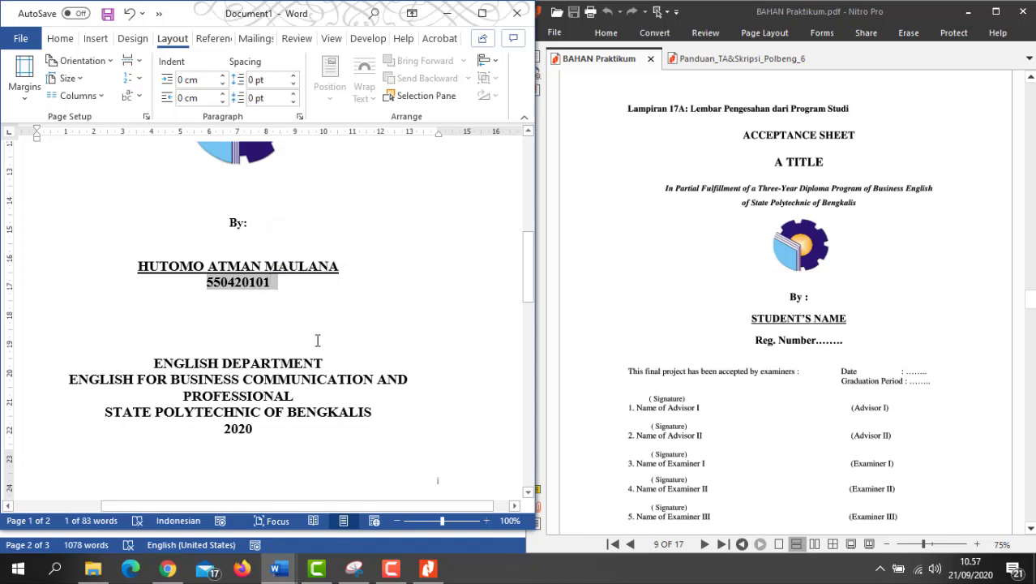
Step: Put NIM before the student number and underline that line
click(208, 292)
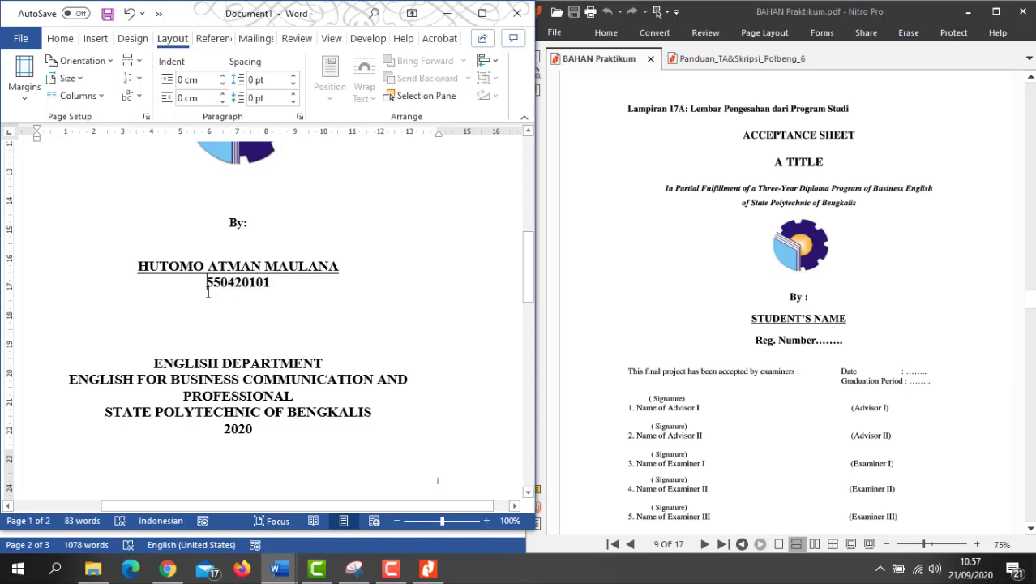
text(NIM)
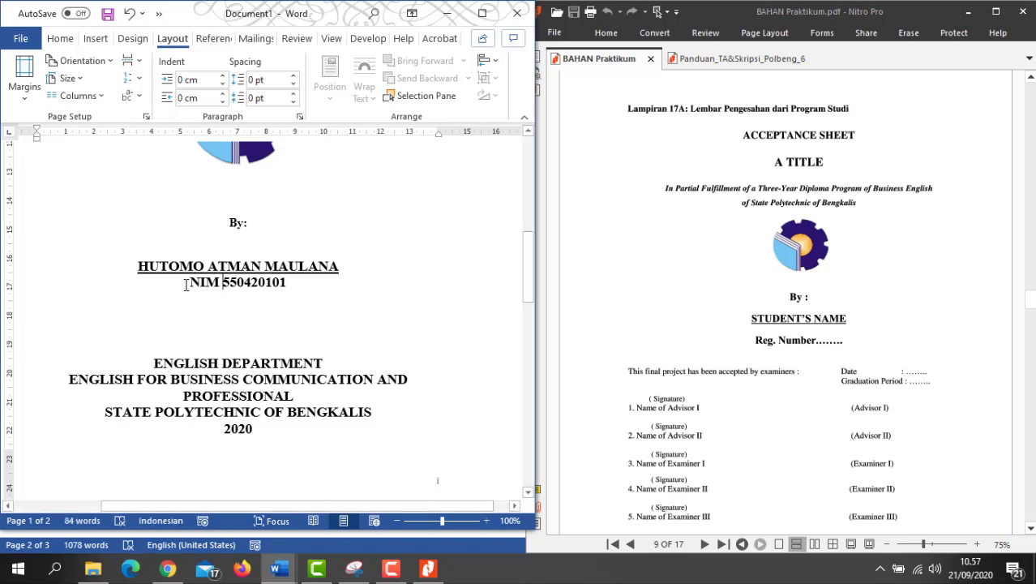
triple_click(232, 282)
key(ctrl+c)
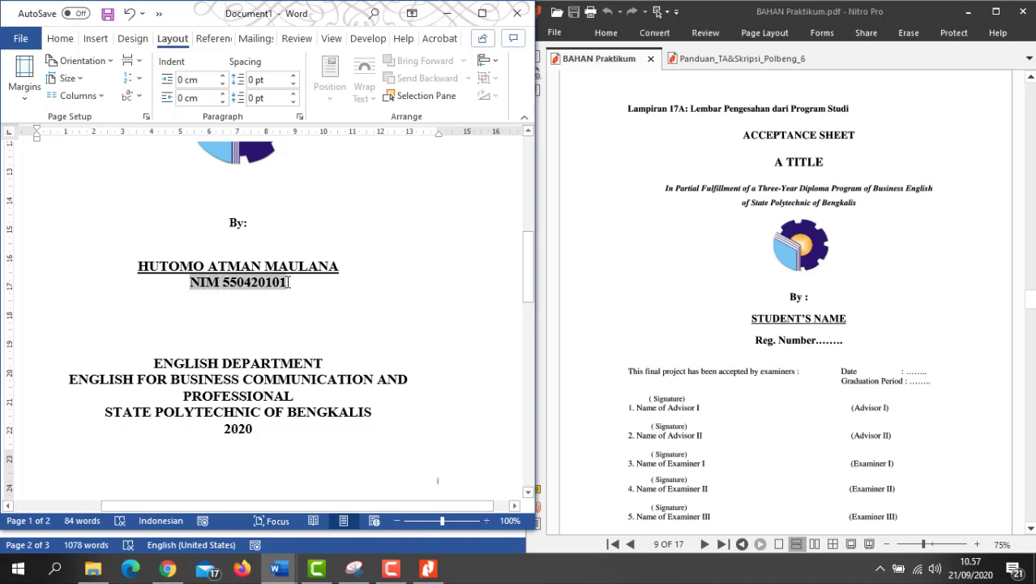
key(ctrl+u)
scroll(284, 303, down, 10)
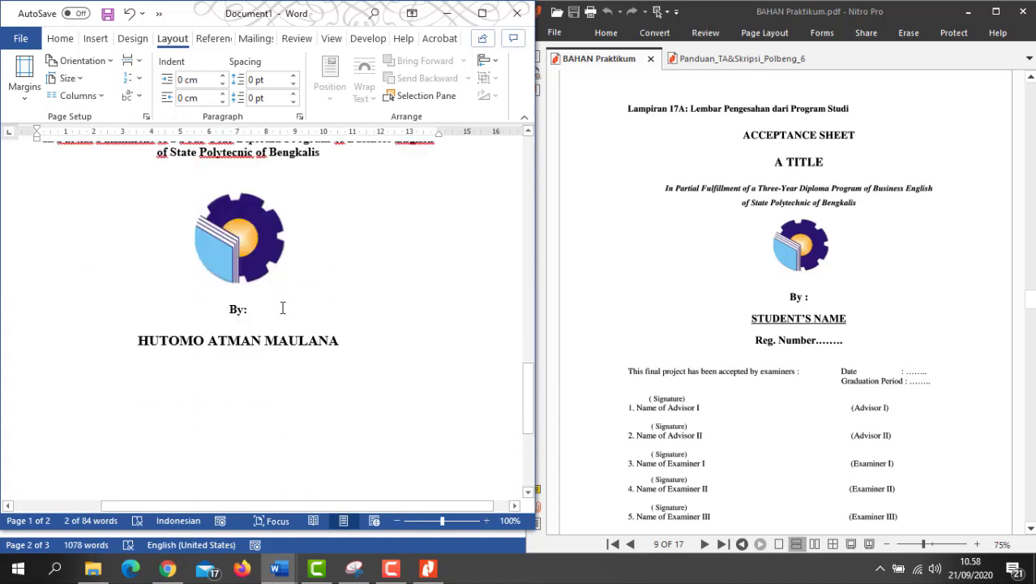
scroll(283, 307, down, 3)
Step: Paste the NIM line below the name, underline the name, and start a new line after NIM
click(251, 208)
key(ctrl+v)
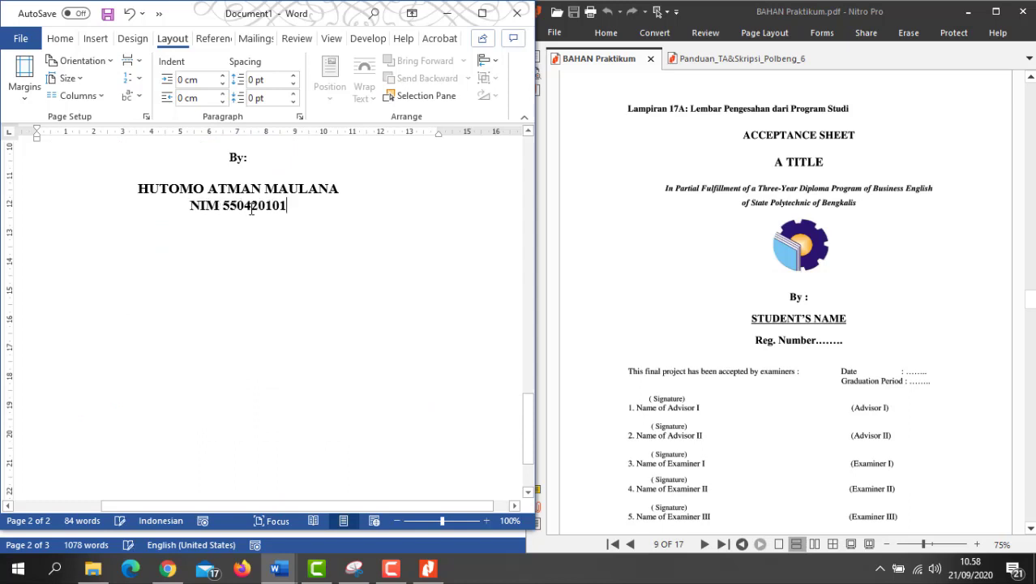
drag(318, 190, 172, 192)
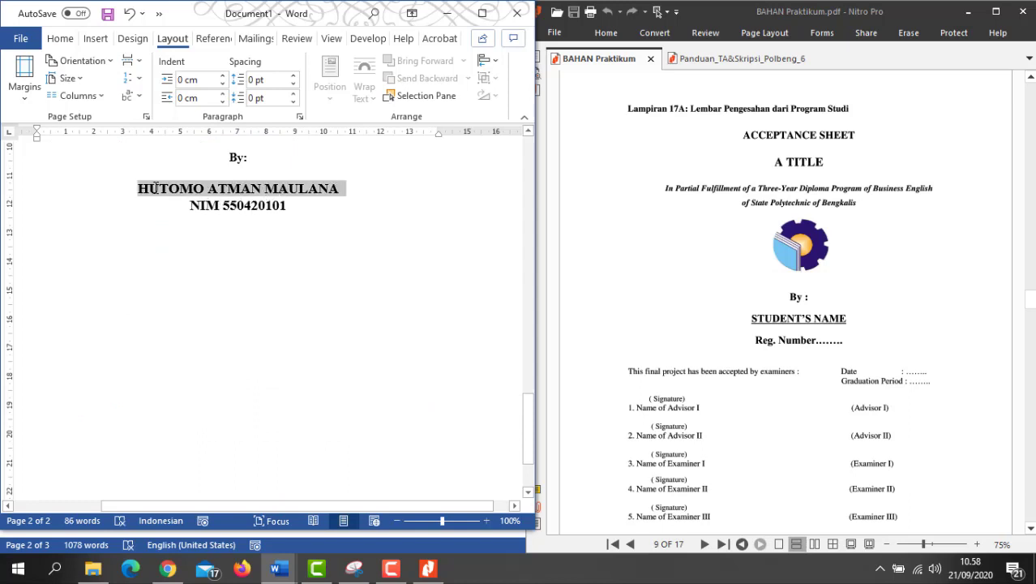
key(ctrl+u)
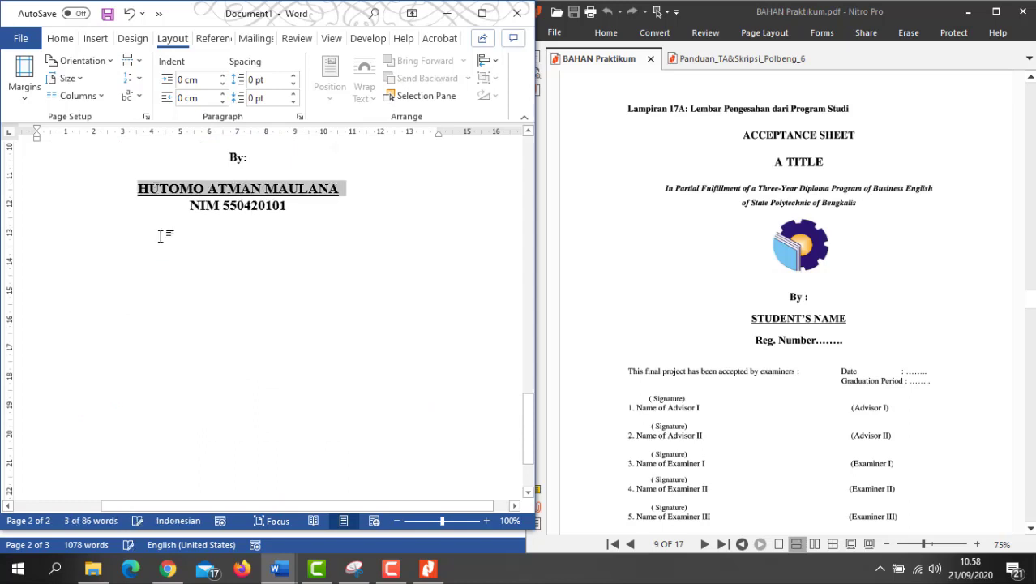
click(160, 235)
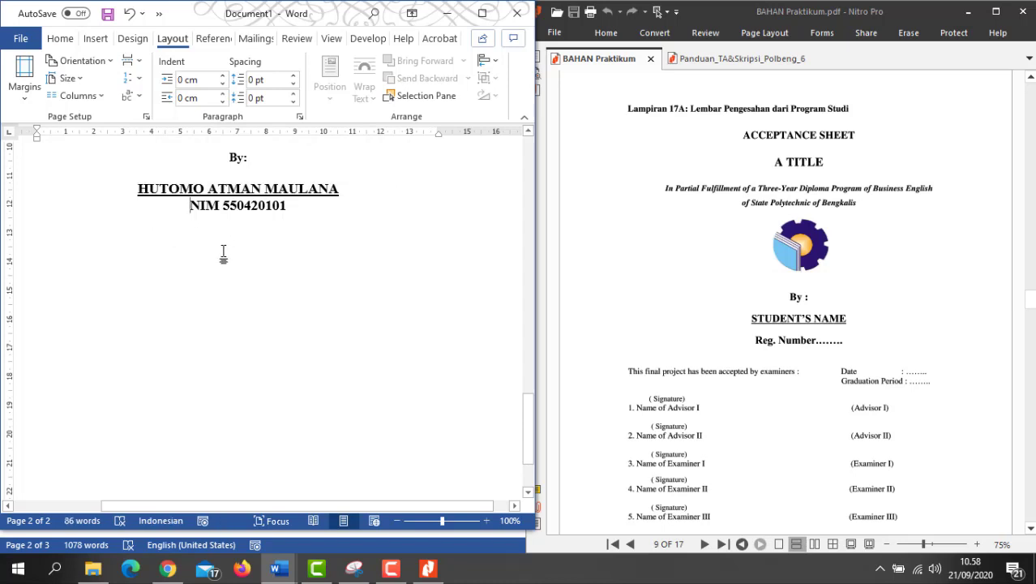
scroll(216, 252, down, 3)
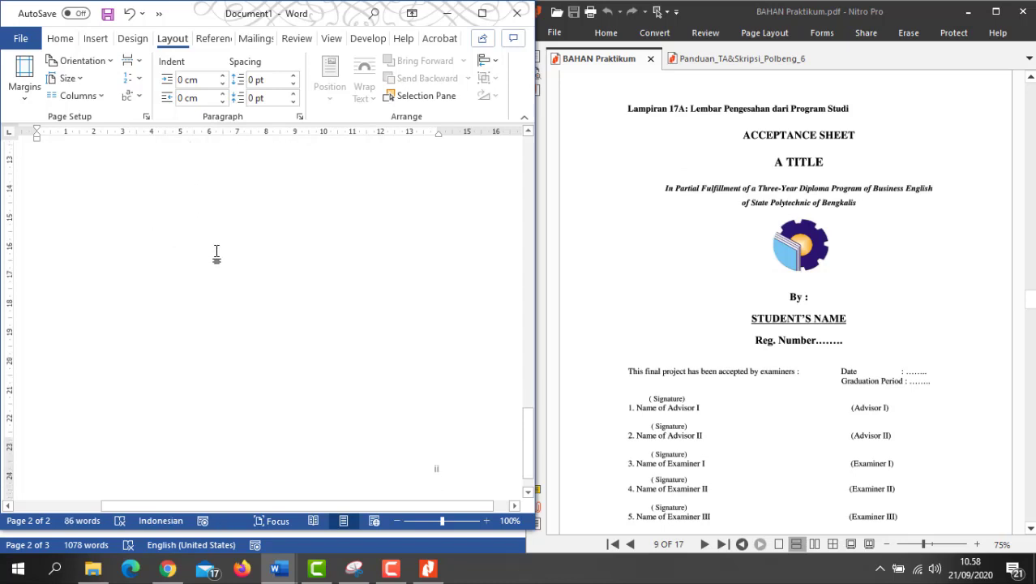
scroll(217, 253, up, 3)
click(291, 208)
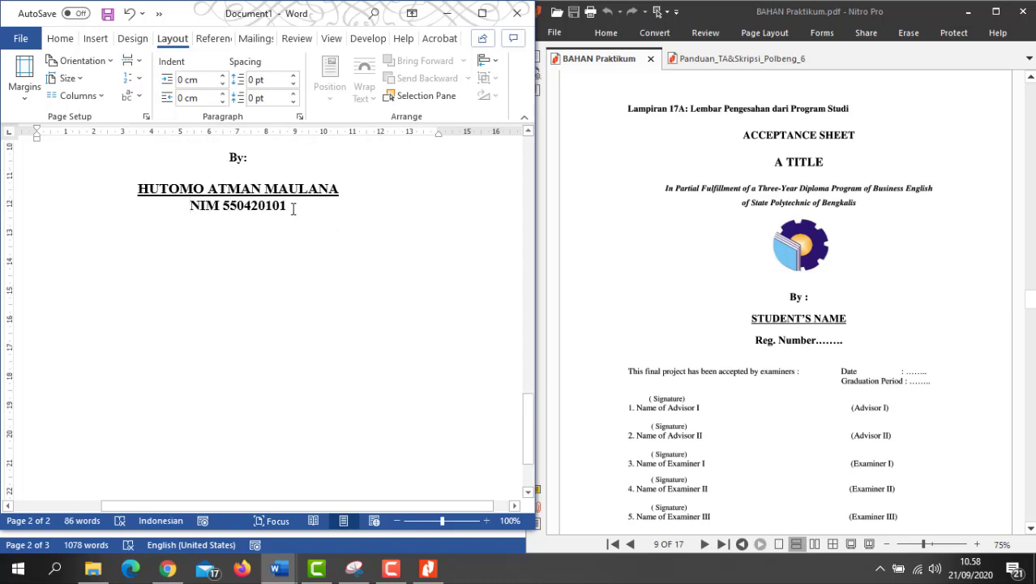
key(Return)
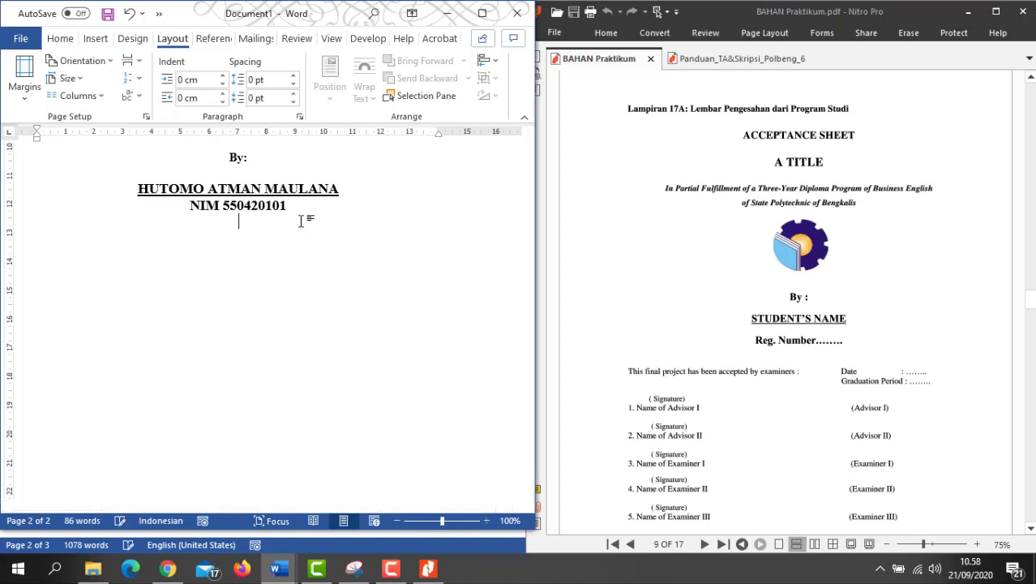
scroll(832, 363, down, 3)
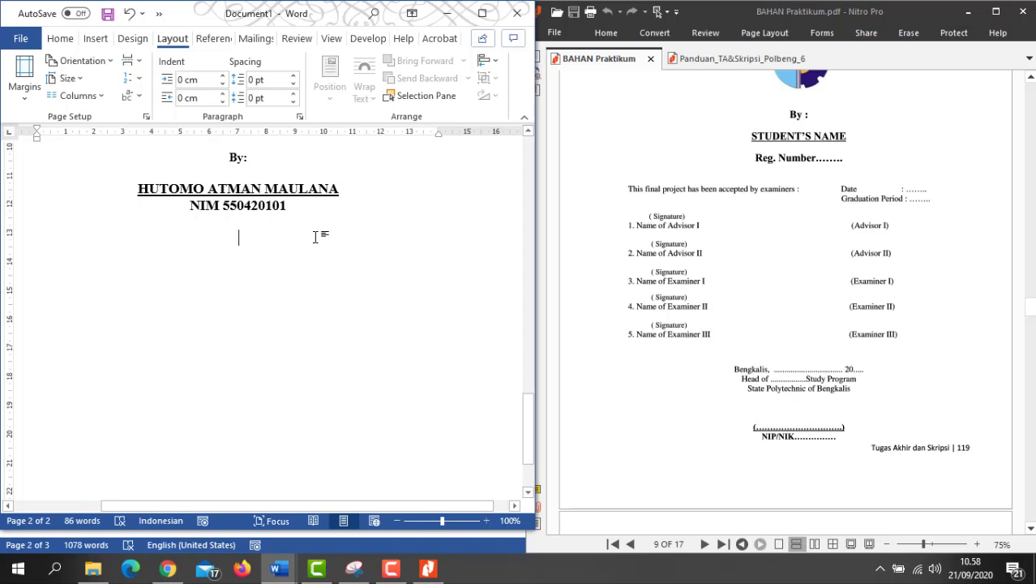
Step: Make the new line left-aligned with a 12 pt font
click(483, 13)
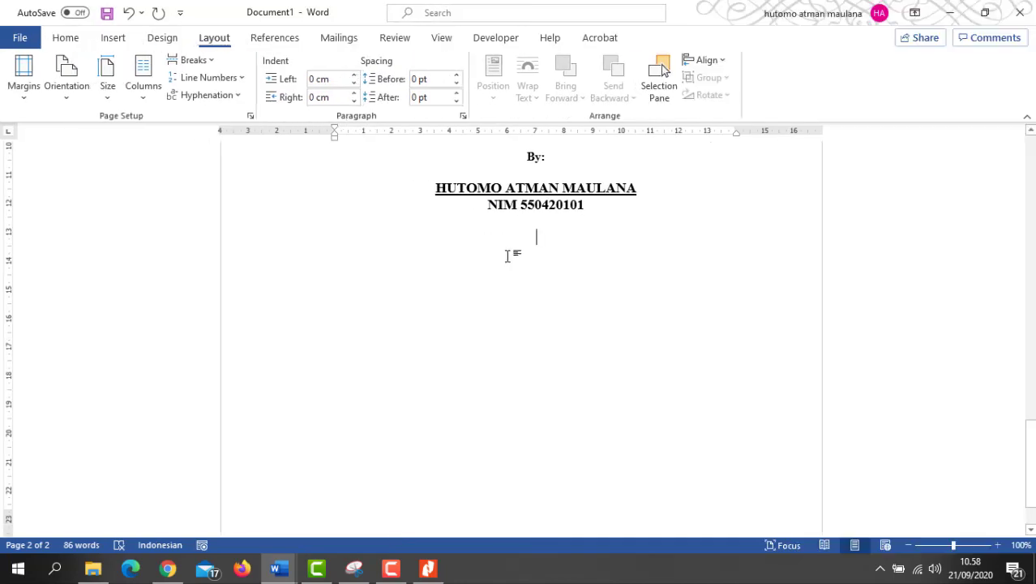
click(64, 40)
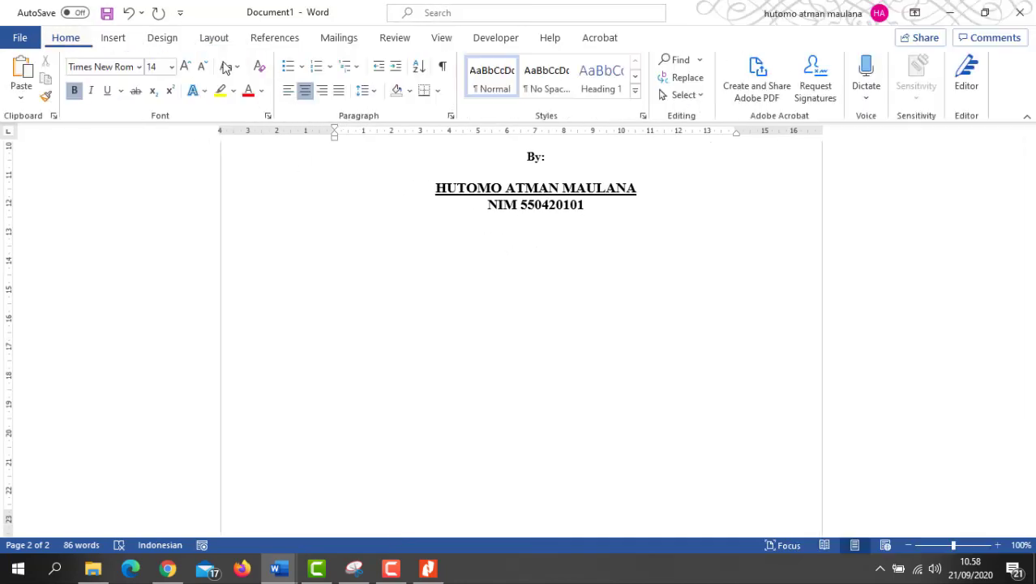
click(285, 96)
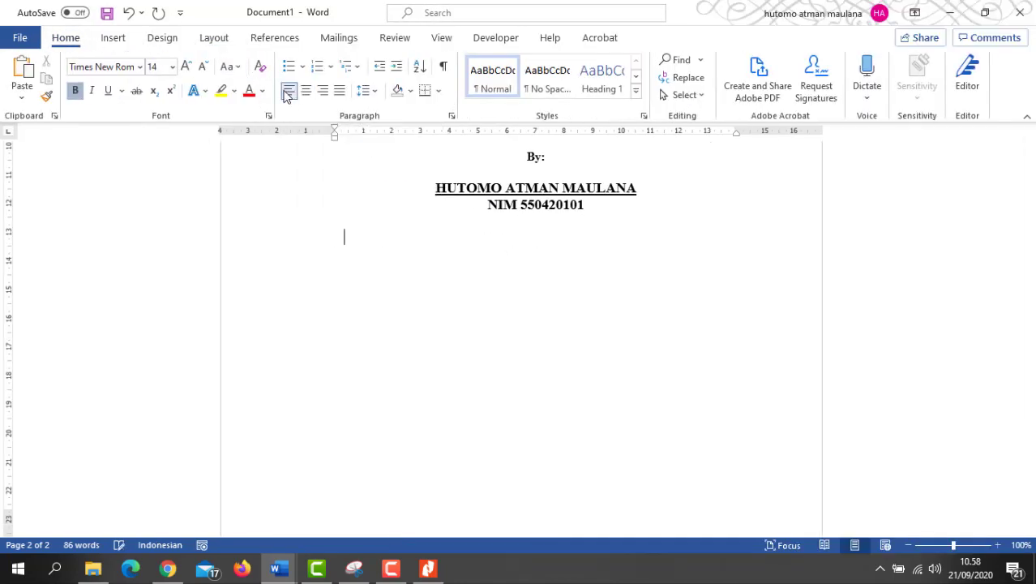
click(203, 68)
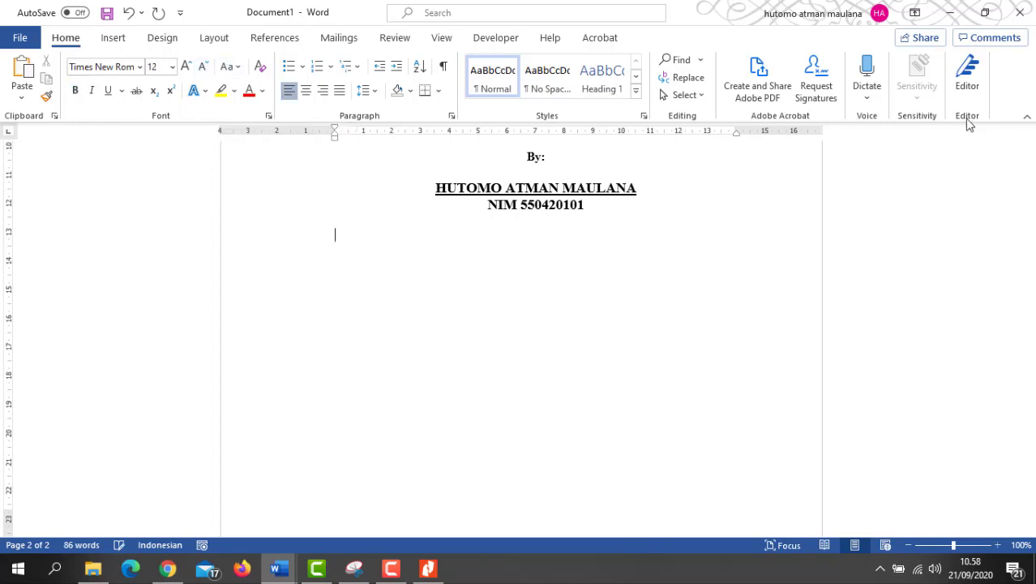
click(986, 12)
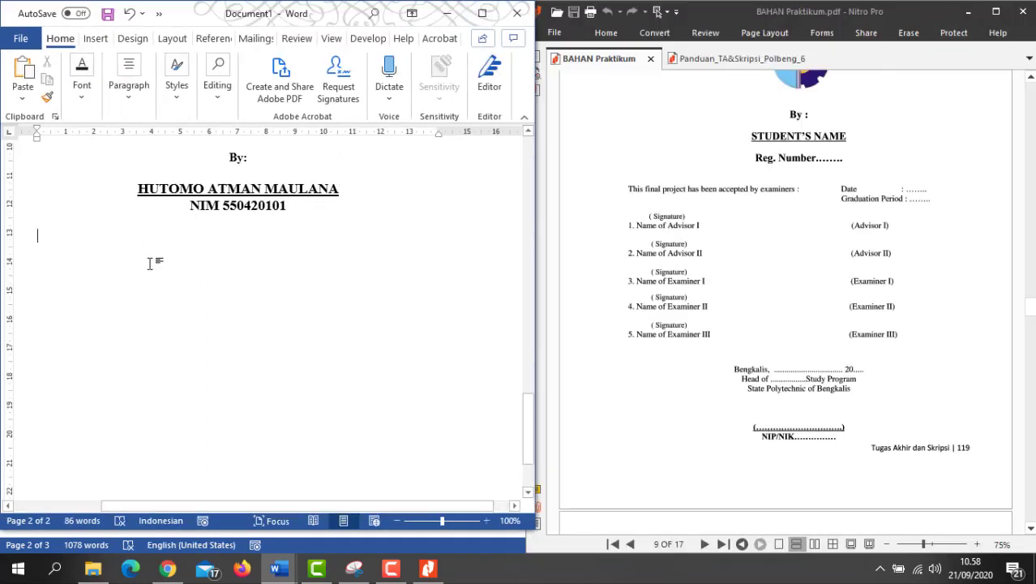
Step: Type 'This undergraduate Thesis has been accepted by examiners:' followed by Date, two tabs and a colon
text(Thus)
text(is final project)
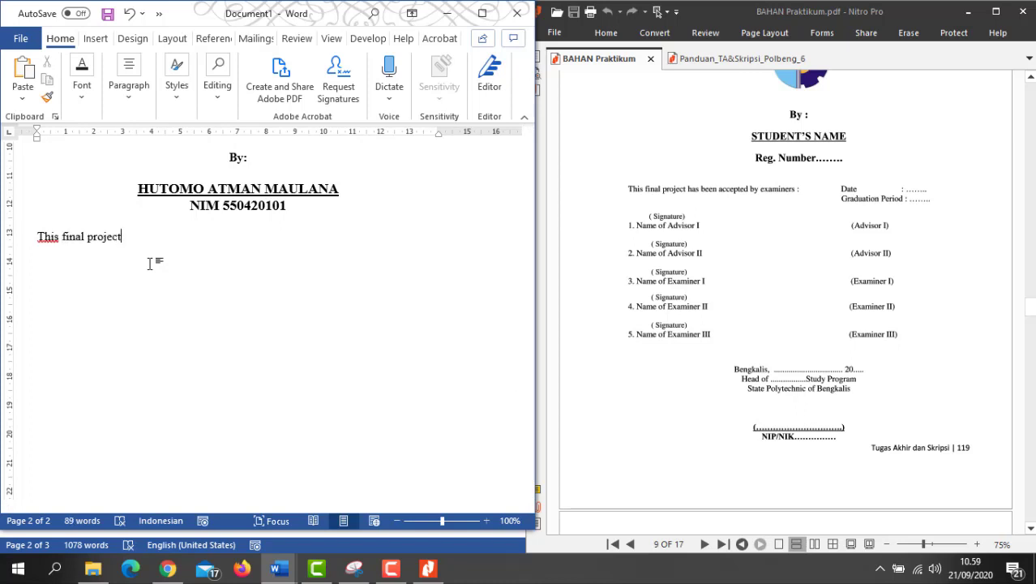
key(BackSpace)
key(BackSpace)
key(BackSpace)
text(undergraduate )
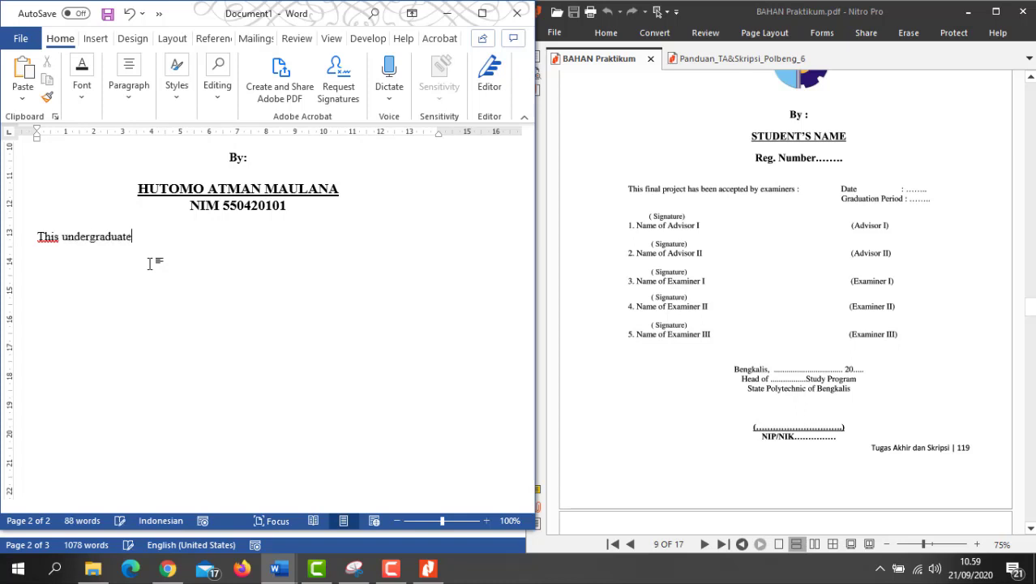
text(Thesis has been)
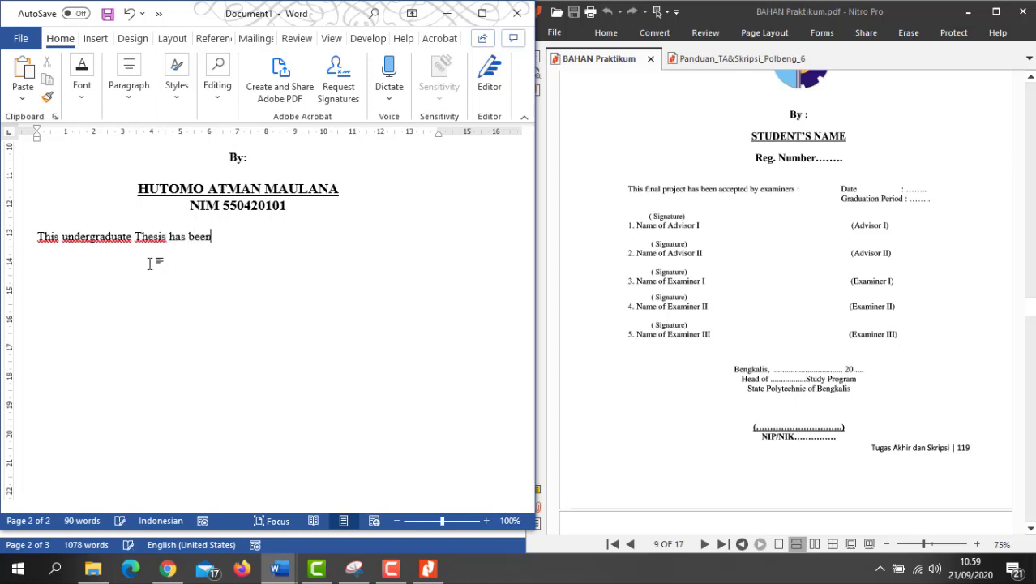
text( accepted )
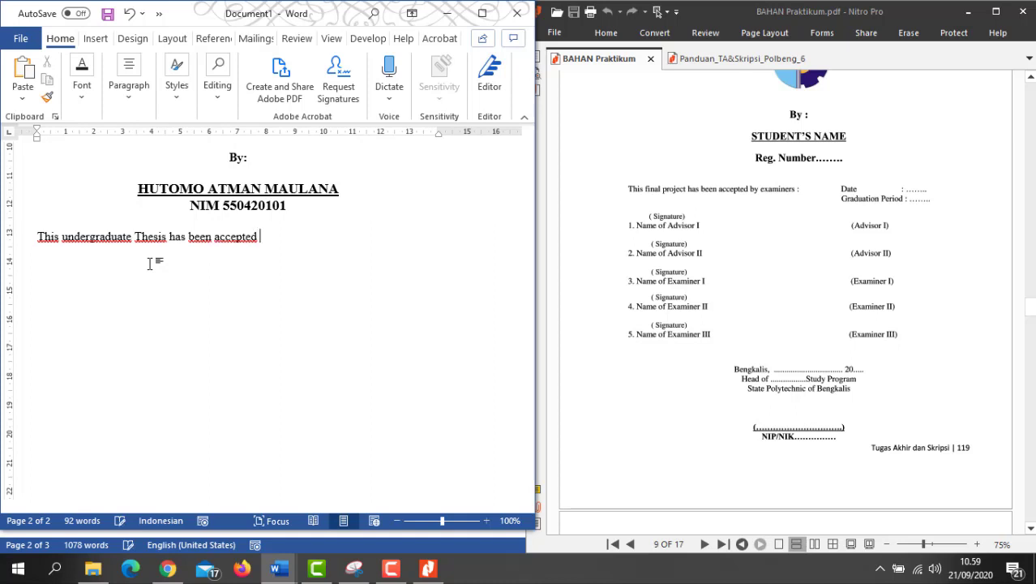
text(by examiners:)
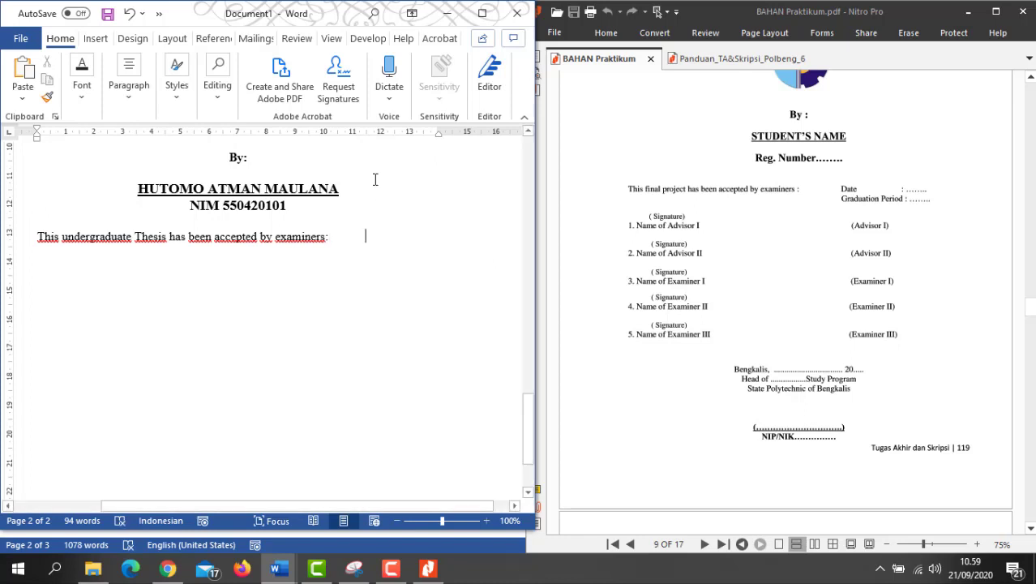
text(Date)
key(Tab)
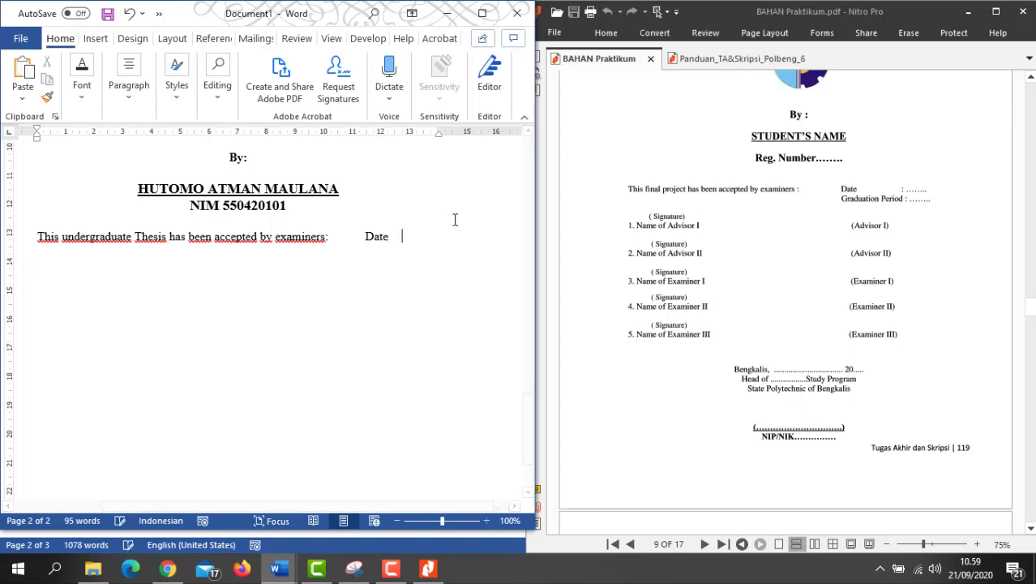
key(Tab)
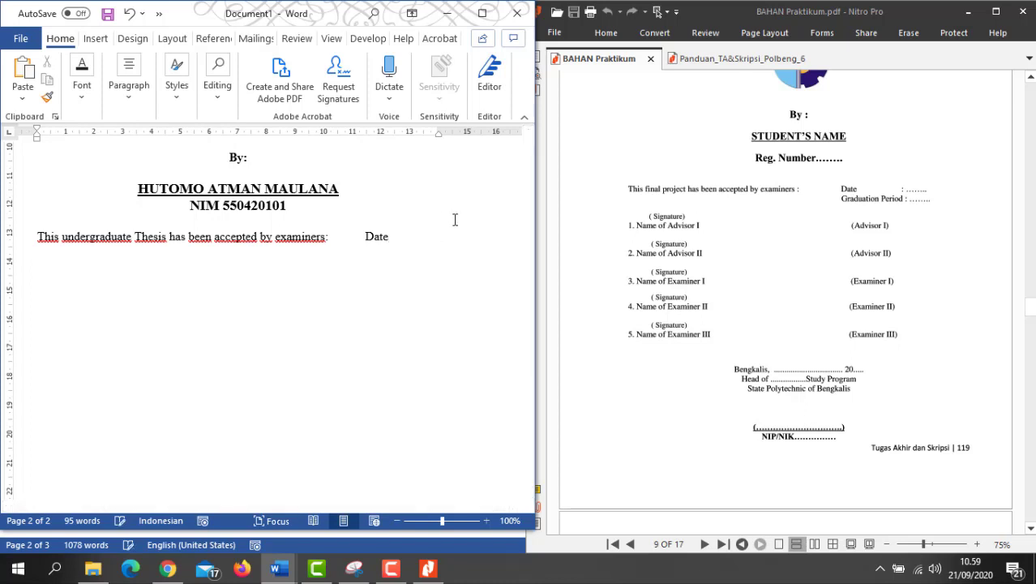
text(:)
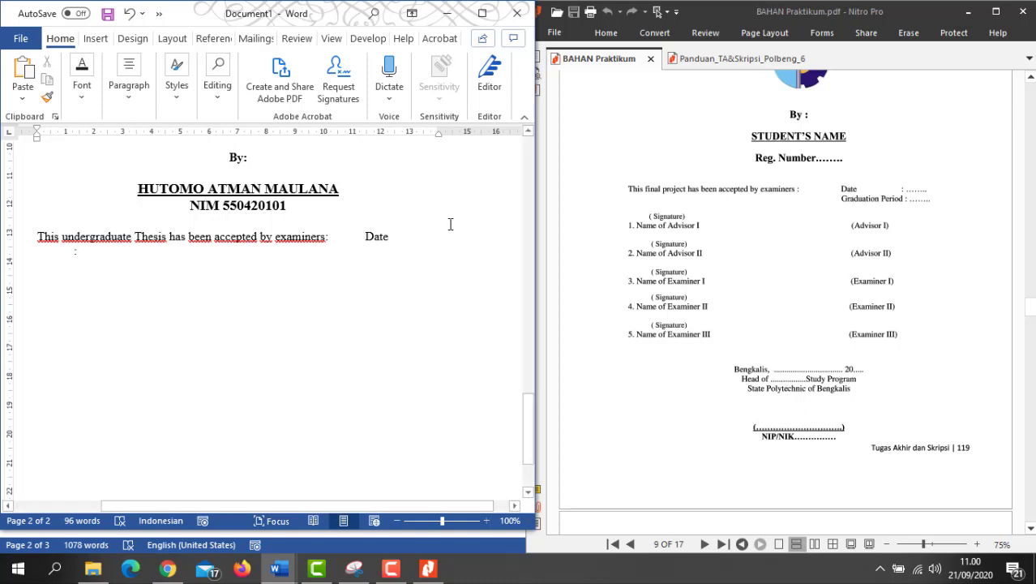
Step: Delete the Date entry and colon, leaving the line ending at 'examiners:' with one tab
ctrl+scroll(363, 276, down, 2)
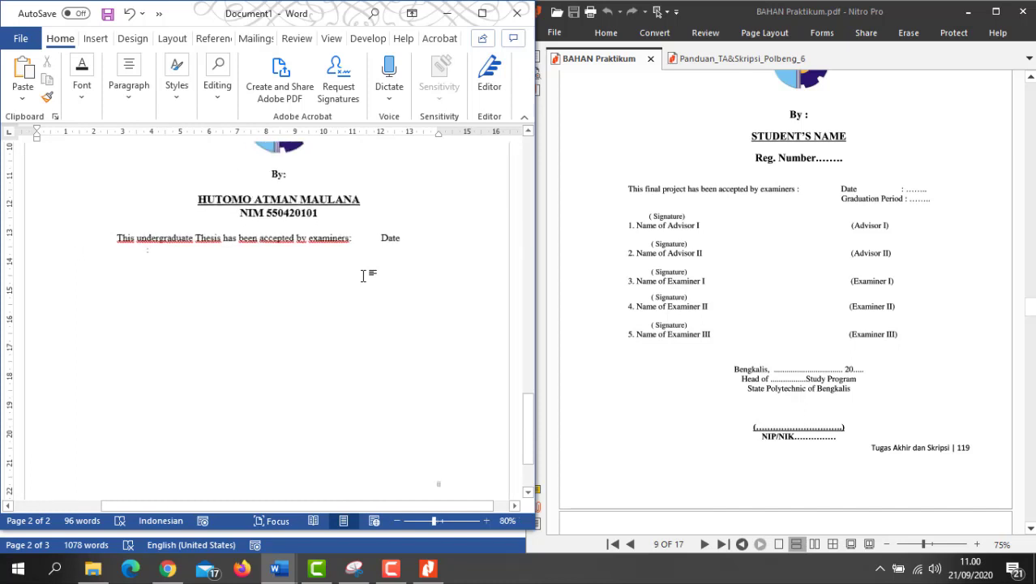
ctrl+scroll(363, 275, down, 1)
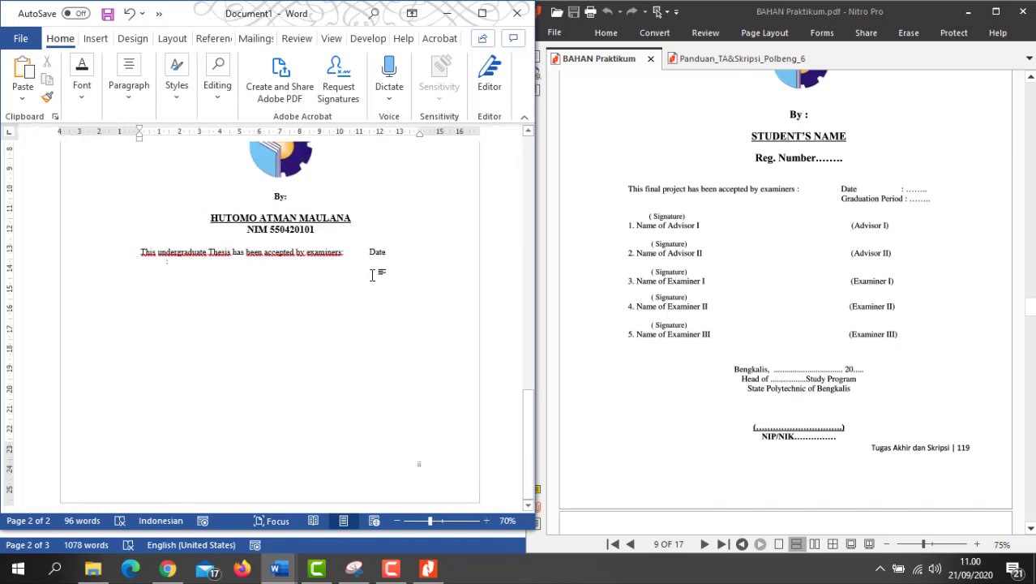
ctrl+scroll(372, 276, up, 4)
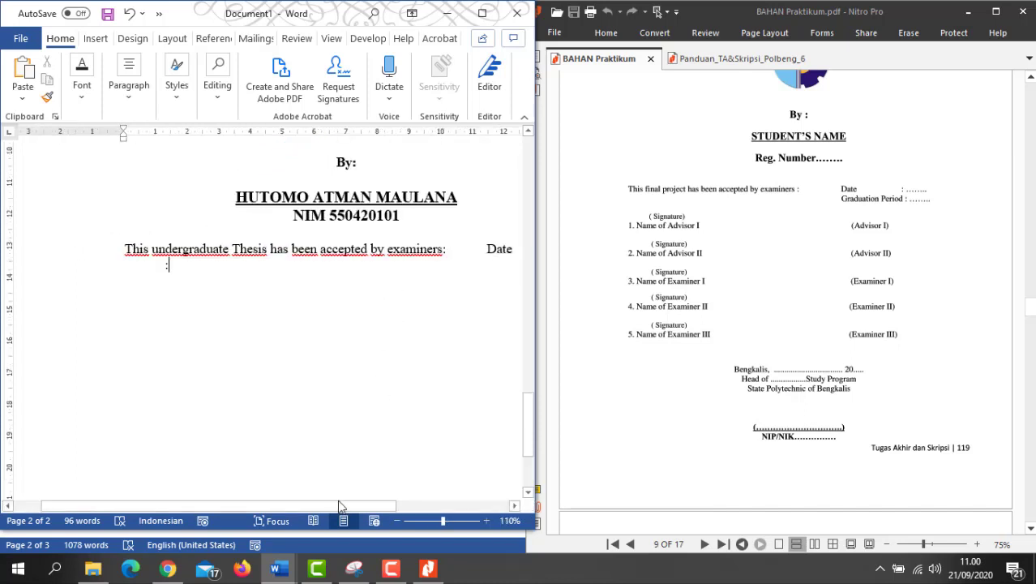
drag(341, 506, 389, 499)
key(BackSpace)
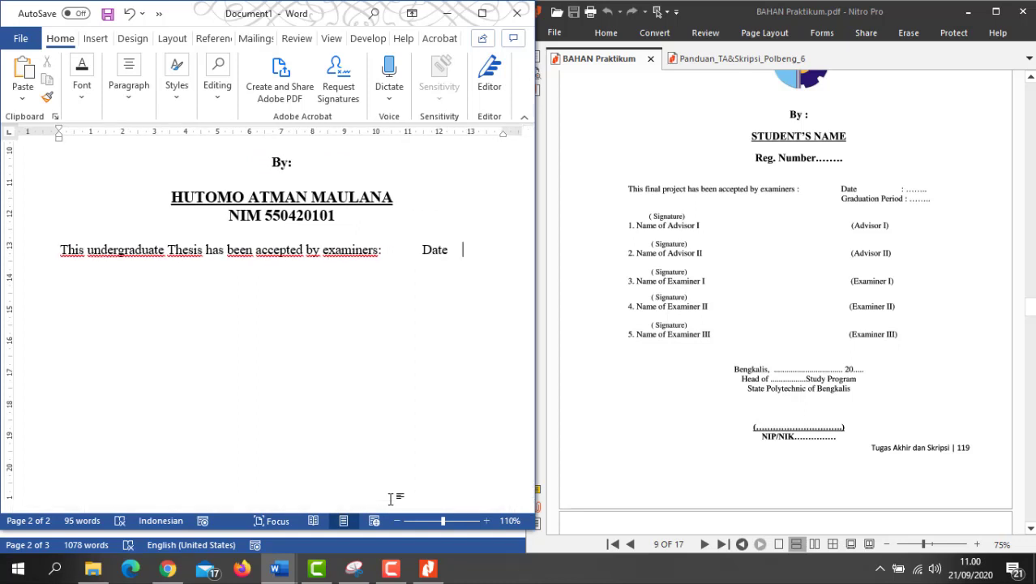
key(BackSpace)
key(BackSpace)
key(BackSpace)
key(BackSpace)
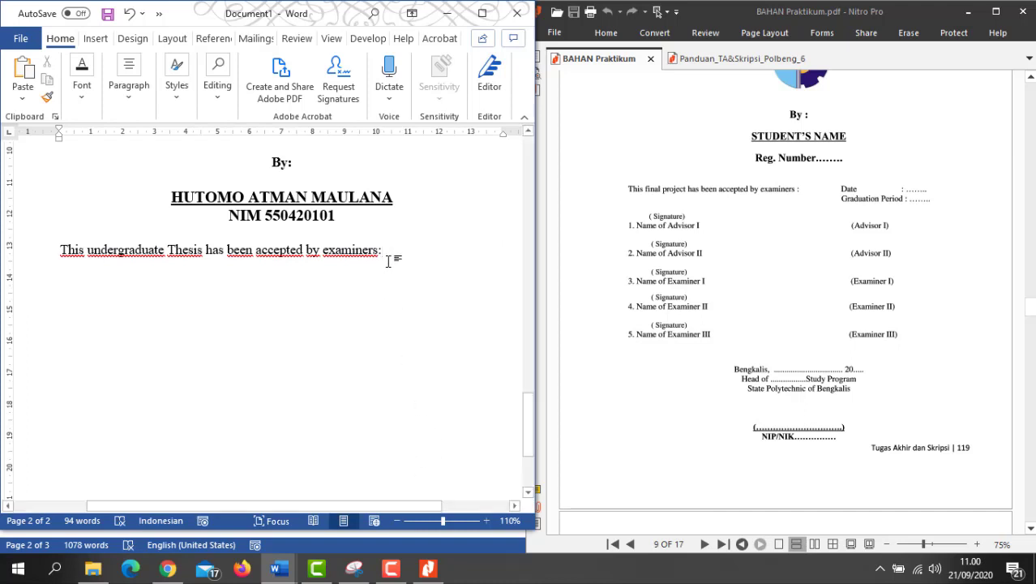
key(Tab)
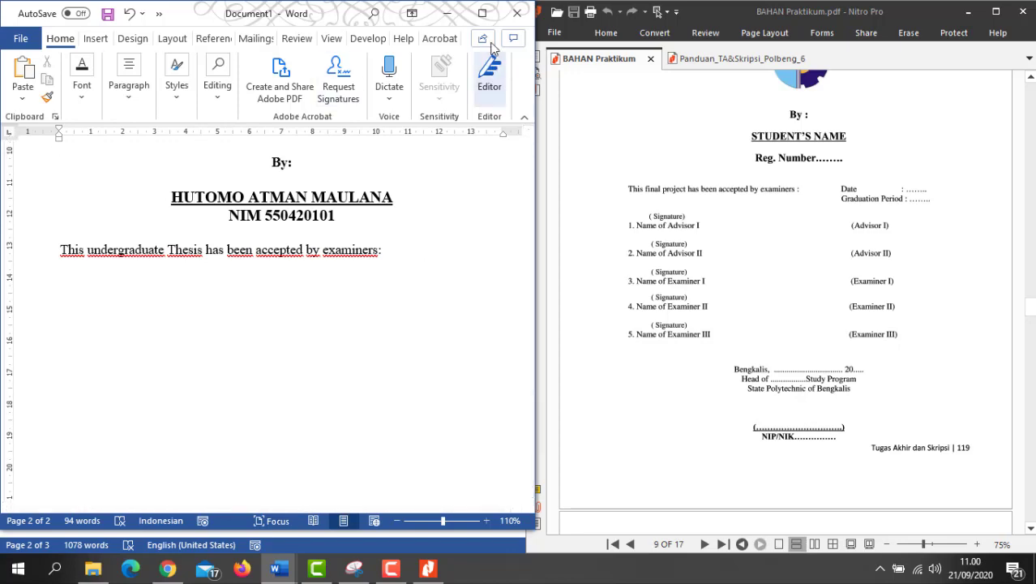
click(482, 13)
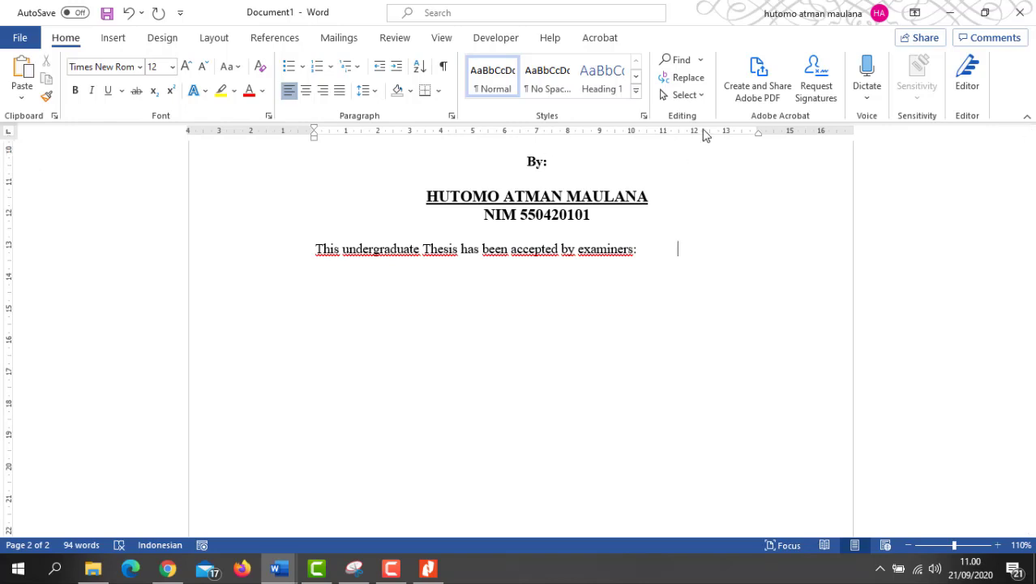
Step: Add a left tab stop near 11 cm and tab 'examiners:' out to it
click(9, 134)
click(10, 135)
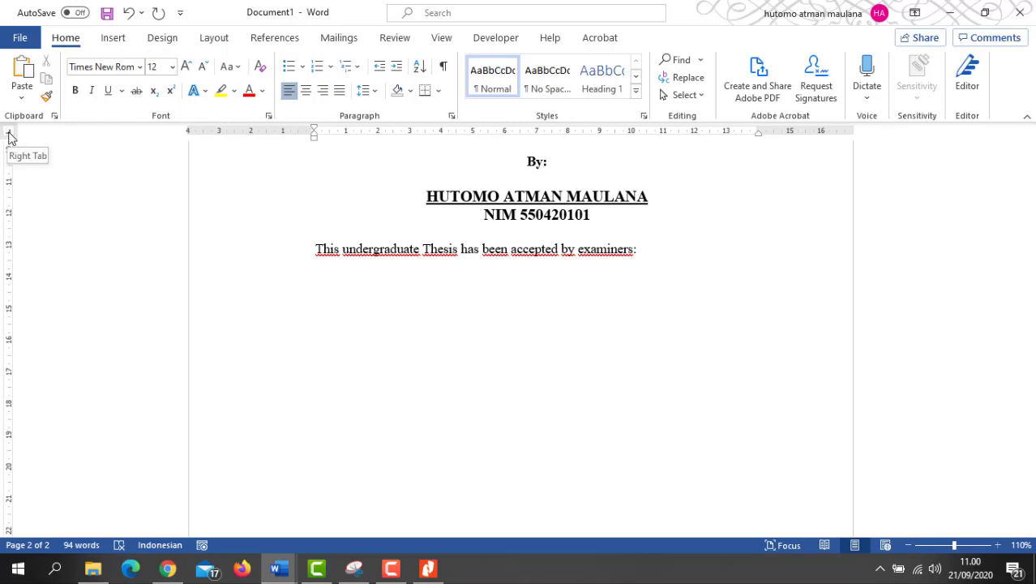
click(10, 135)
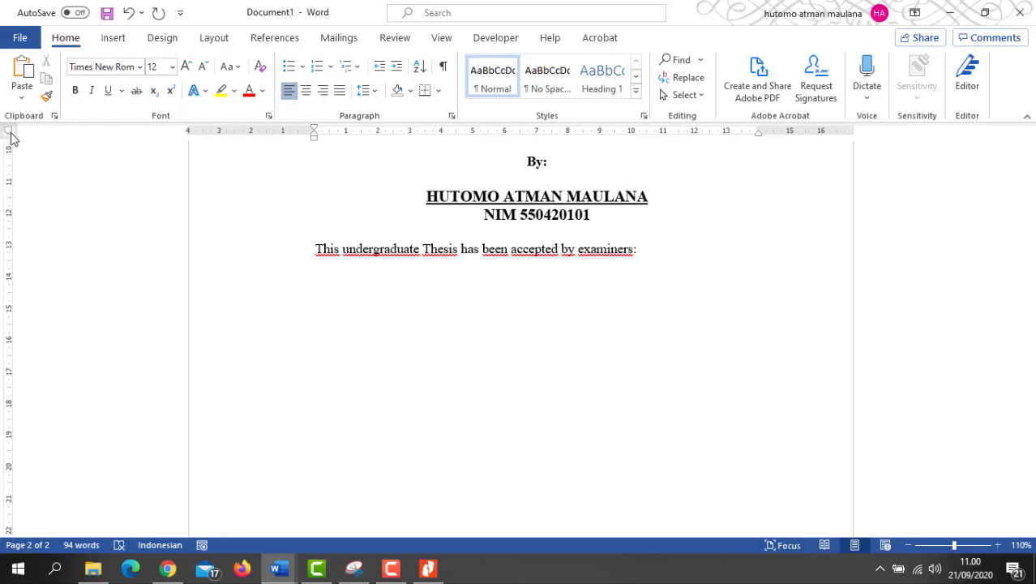
click(10, 133)
click(11, 135)
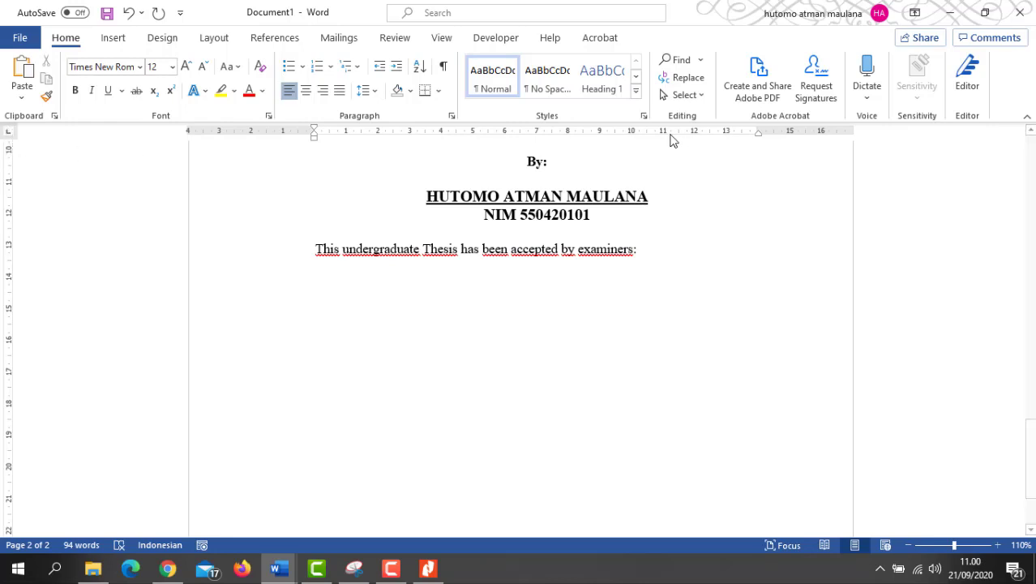
drag(670, 136, 657, 136)
key(BackSpace)
key(Tab)
mouse_move(655, 136)
mouse_down()
mouse_move(681, 141)
mouse_move(650, 139)
mouse_move(657, 133)
mouse_up()
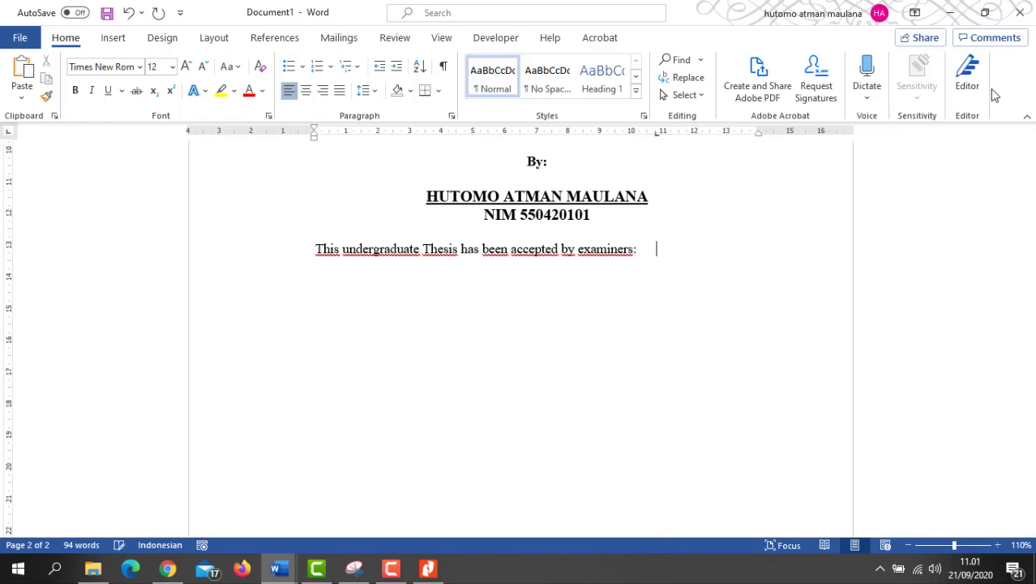
Step: Add 'Date :...' at a tab stop near 13 cm and begin 'Graduation Period:' below it
click(994, 15)
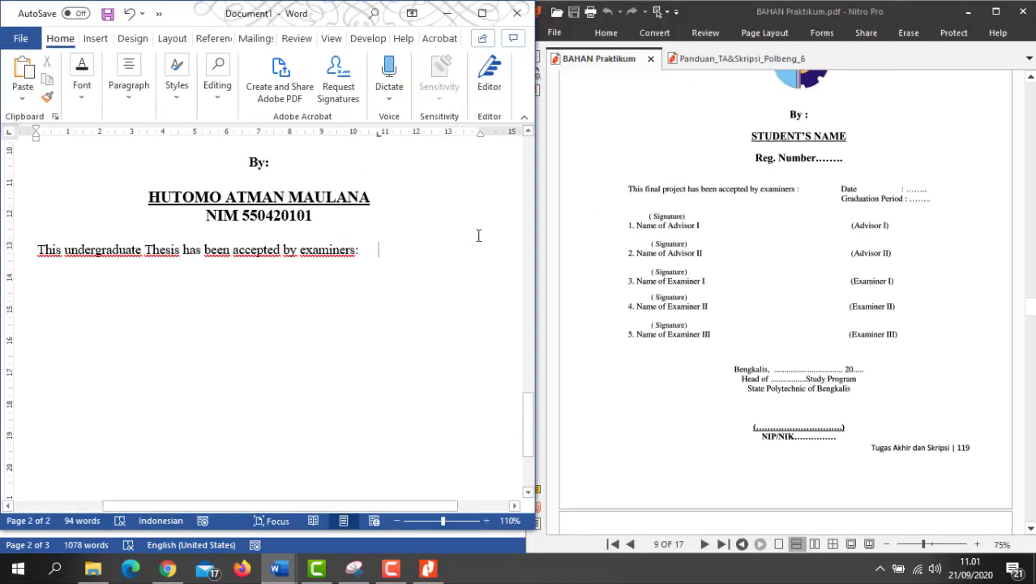
text(Date)
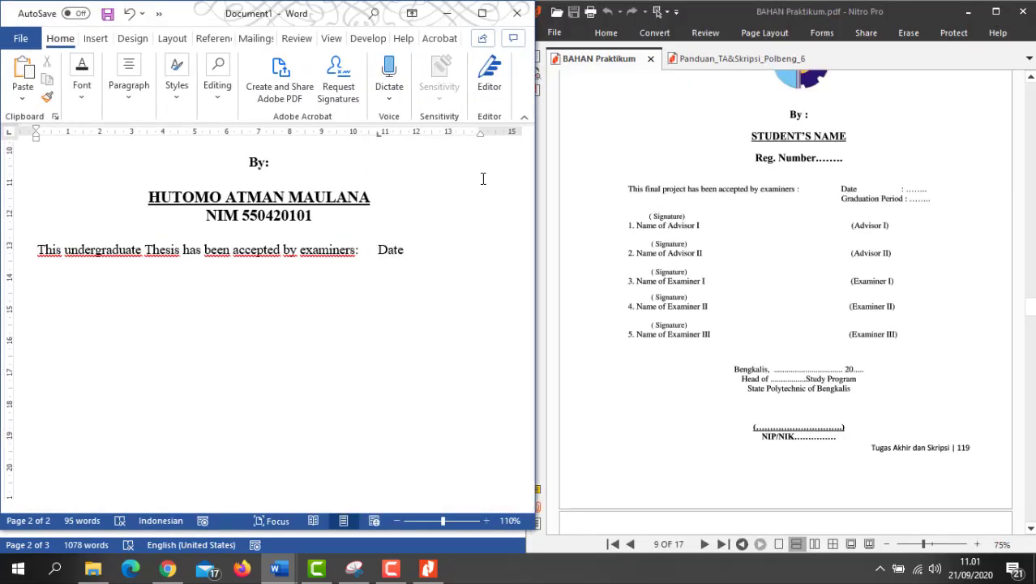
drag(434, 133, 440, 138)
key(Tab)
text(:..........)
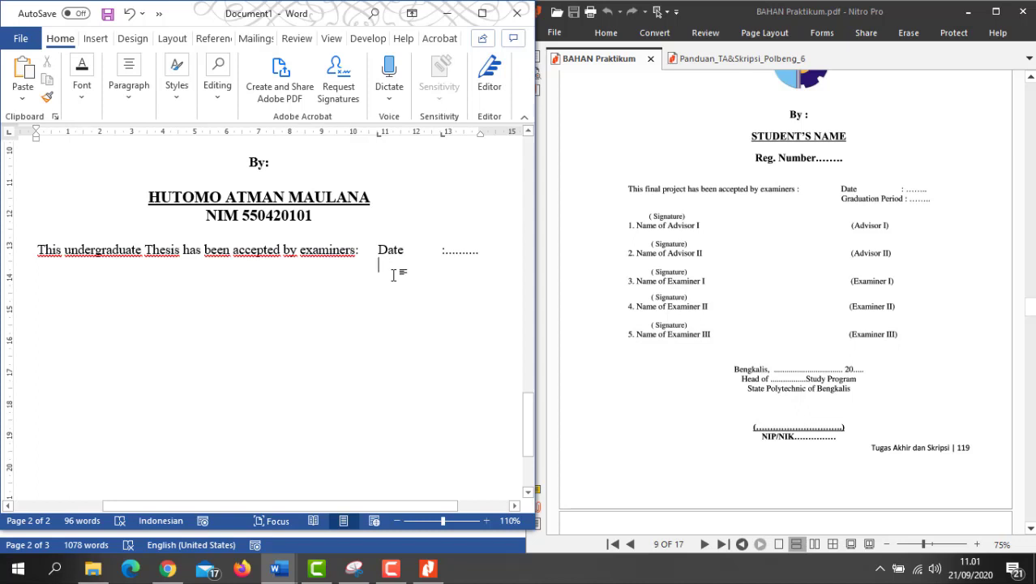
text(Gradua)
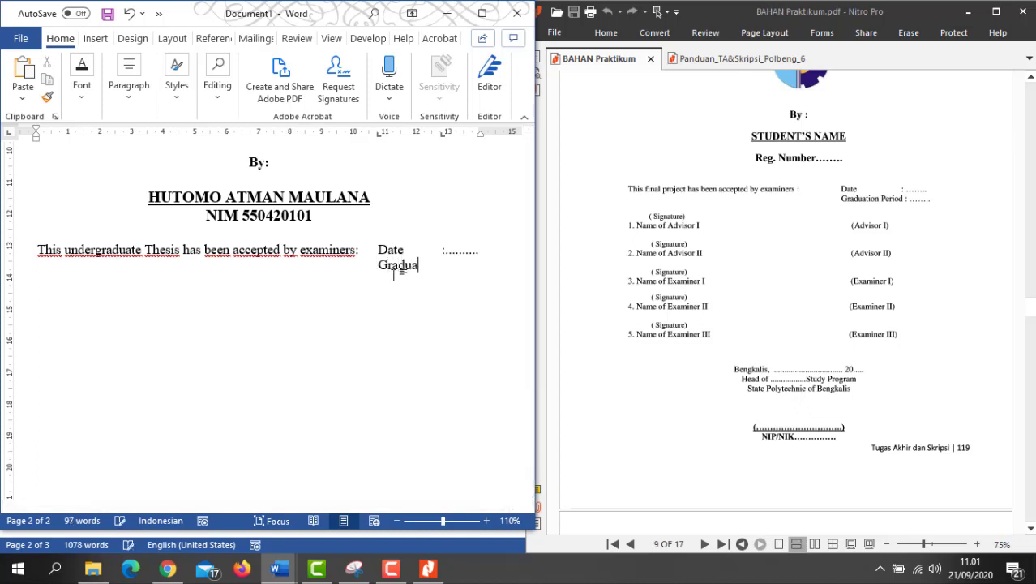
text(tion Period:)
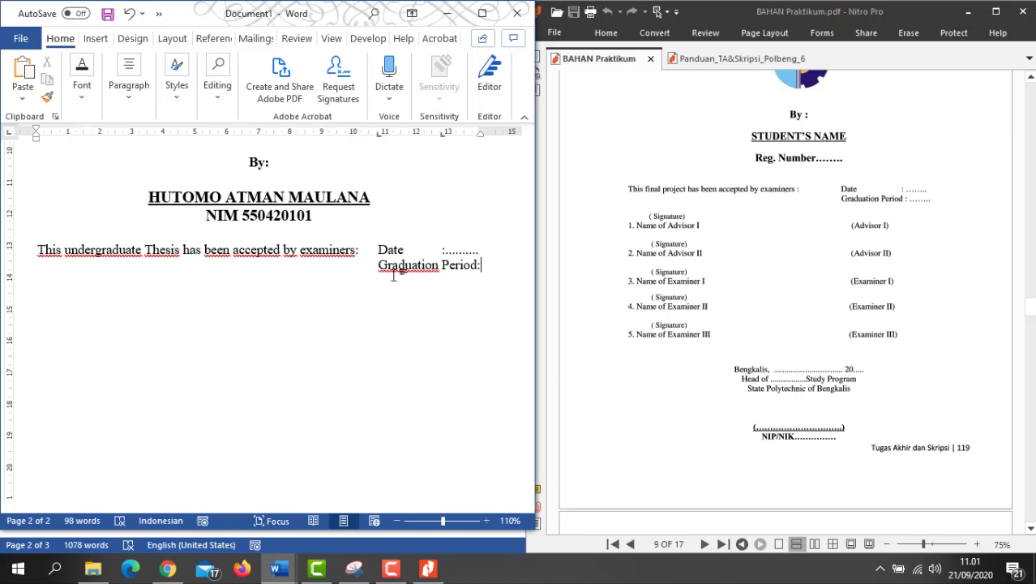
text(......)
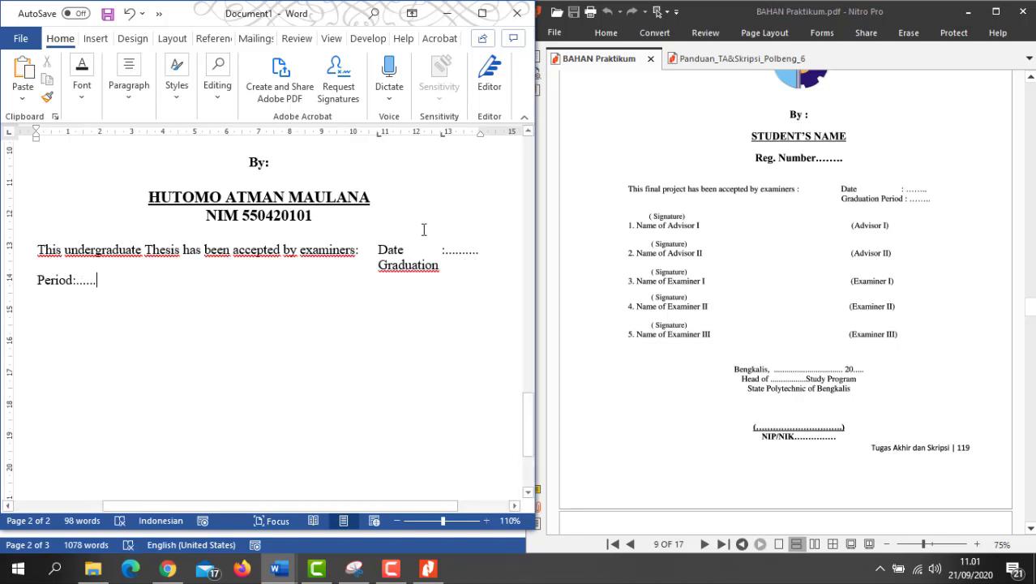
Step: Shrink the acceptance paragraph font and move the tab stops to about 10 and 13 cm
drag(386, 250, 425, 265)
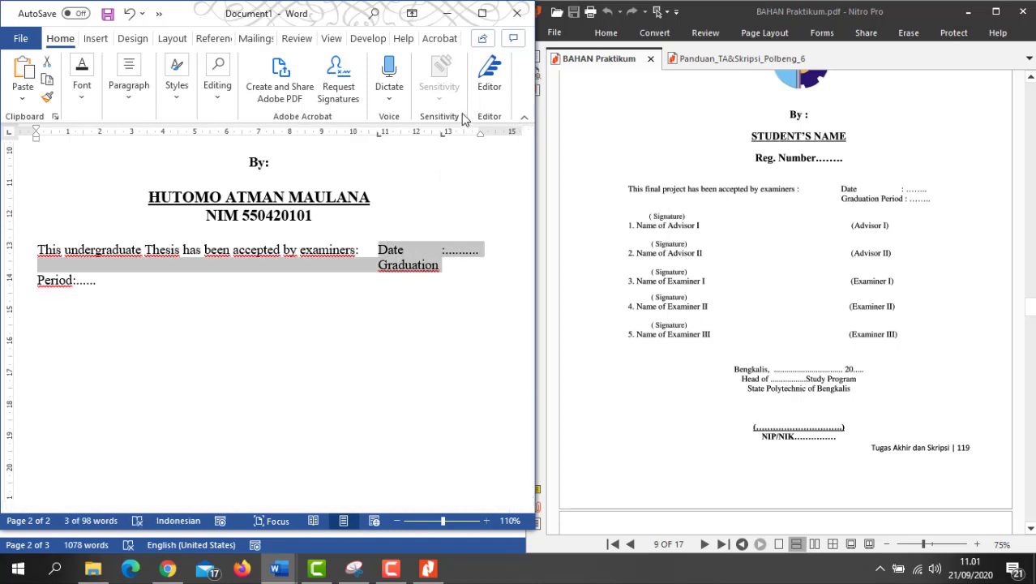
click(255, 277)
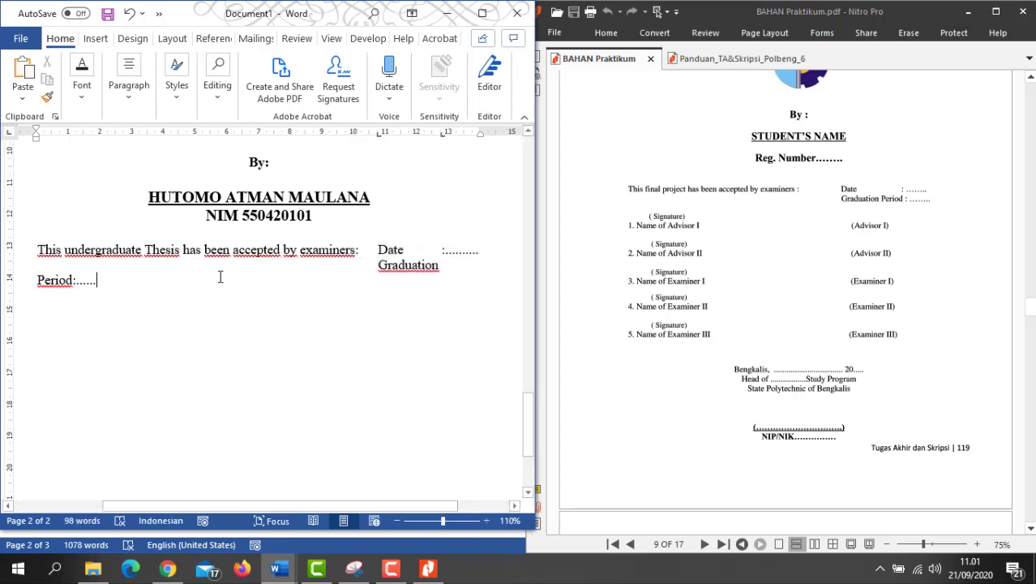
drag(37, 249, 104, 280)
click(242, 235)
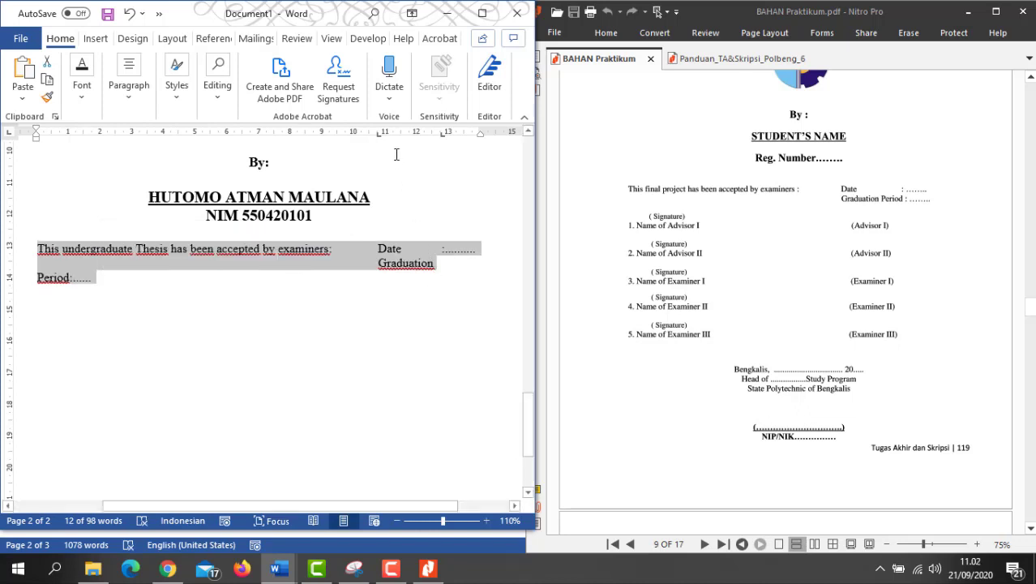
drag(381, 136, 355, 138)
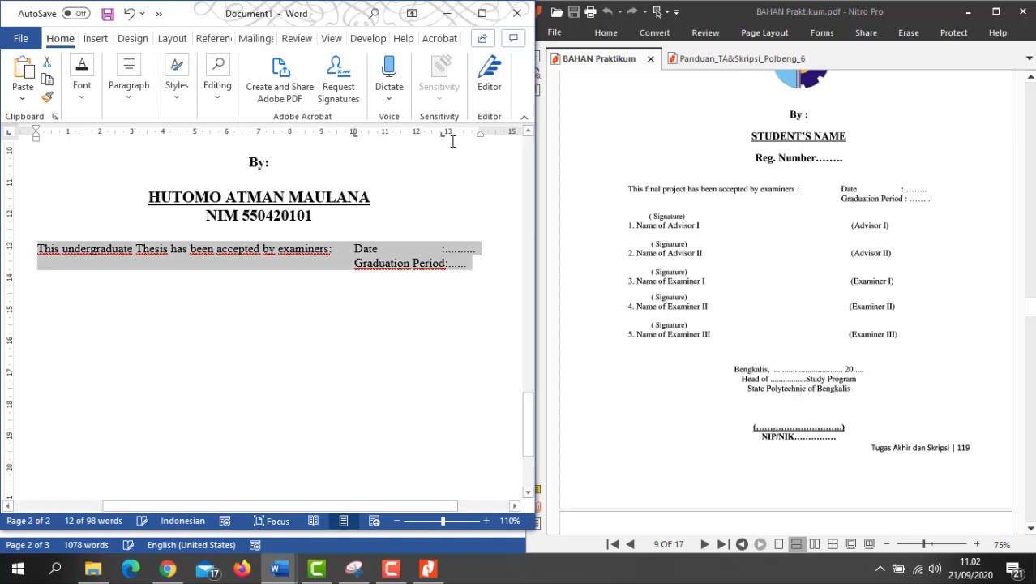
mouse_move(446, 135)
mouse_down()
mouse_move(453, 142)
mouse_move(443, 141)
mouse_up()
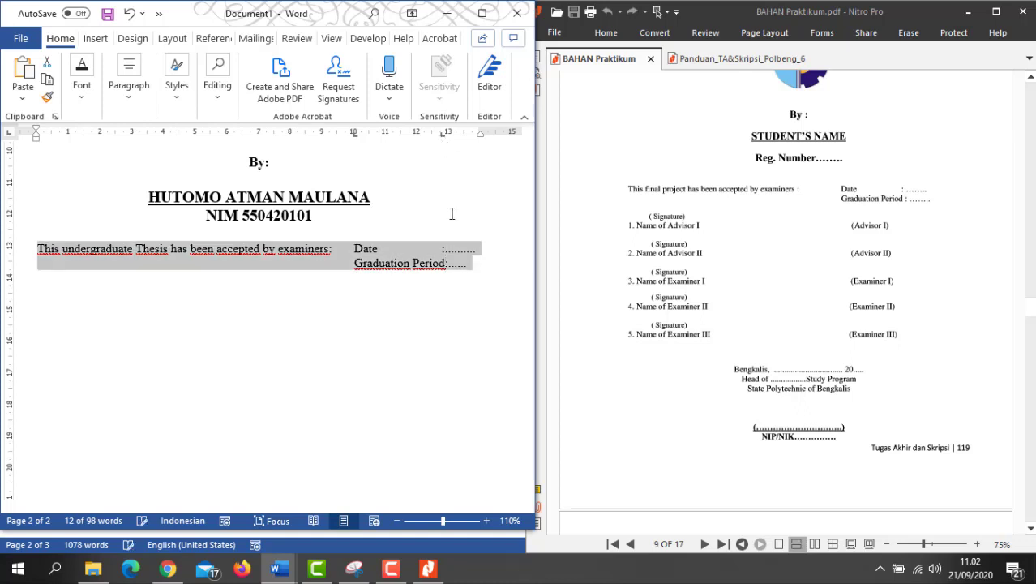
Step: Extend the Graduation Period dotted blank, start a new line, and set an indent tab stop
click(469, 269)
text(...)
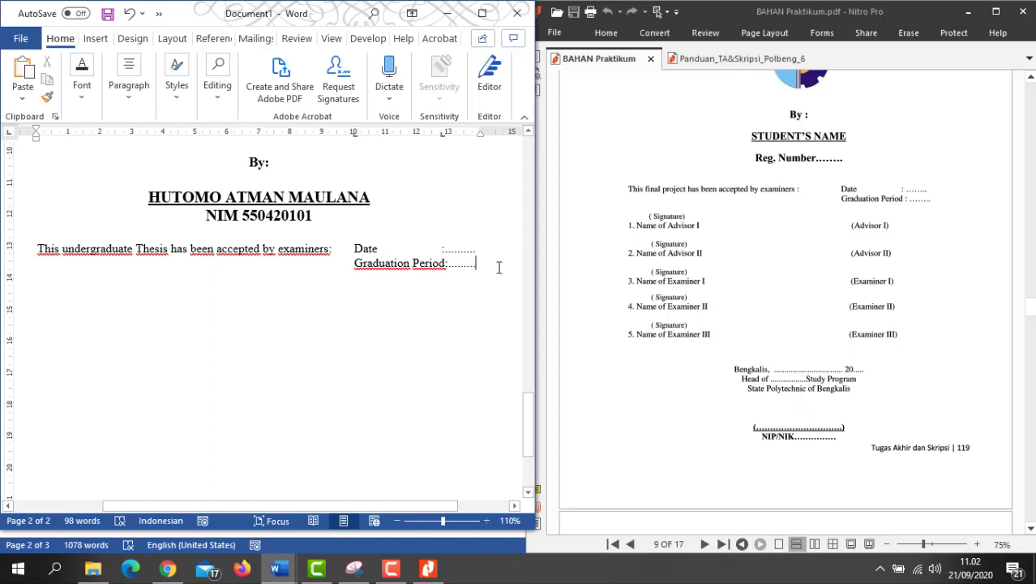
key(Return)
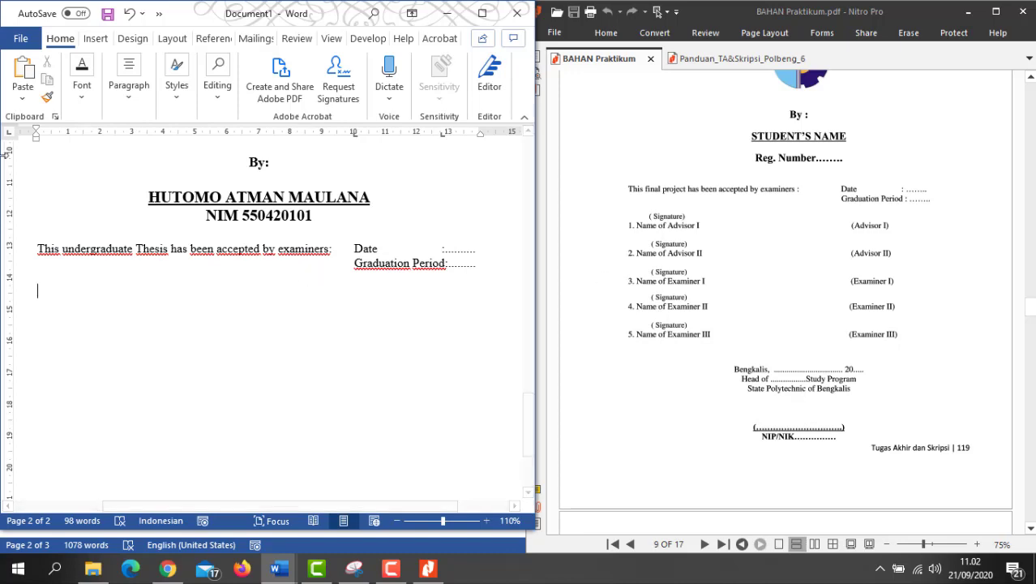
click(482, 13)
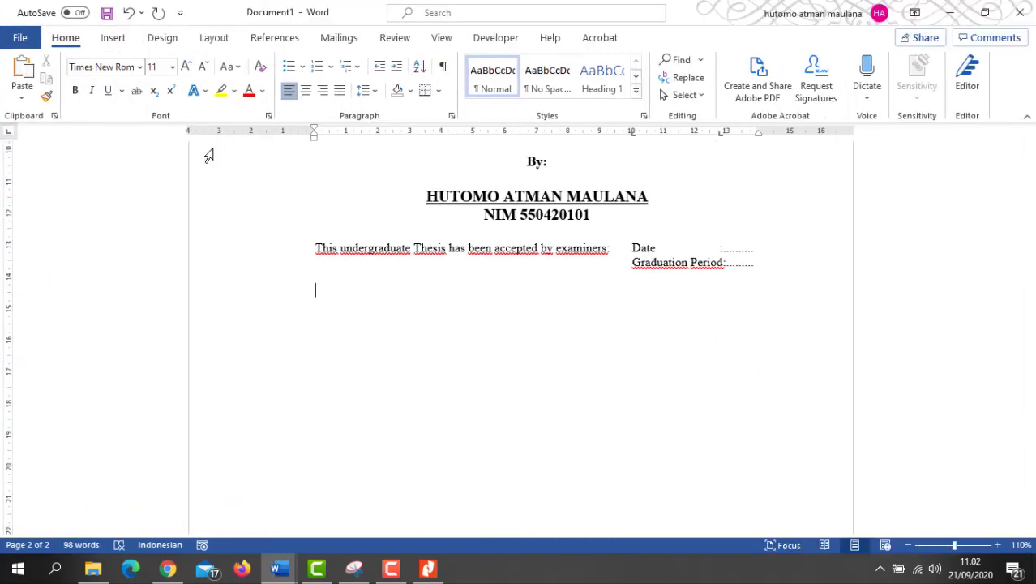
click(363, 140)
Step: Type the indented (signature label and begin the numbered entry list with 1
text((s)
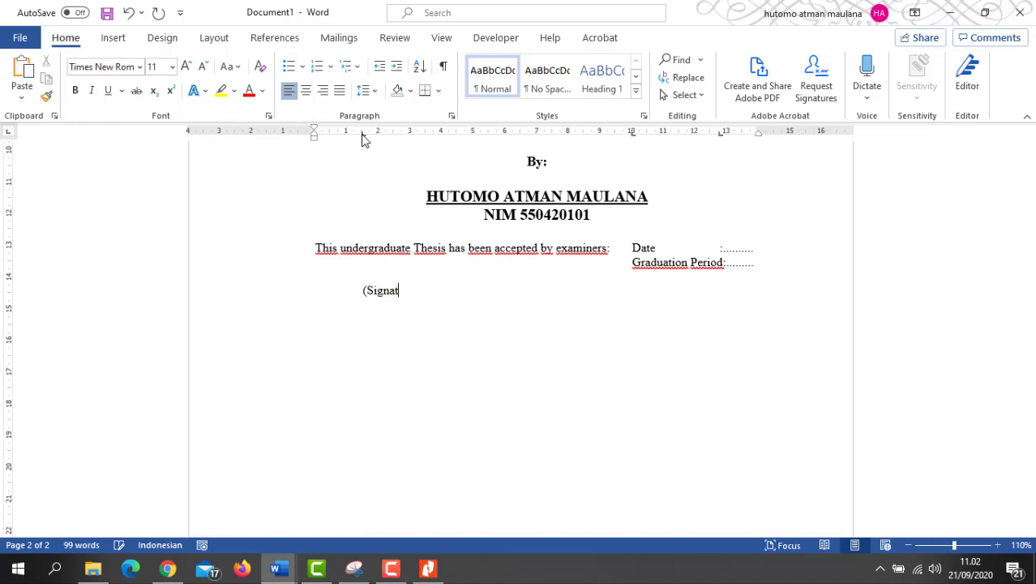
text(ignatut)
key(BackSpace)
text(re)
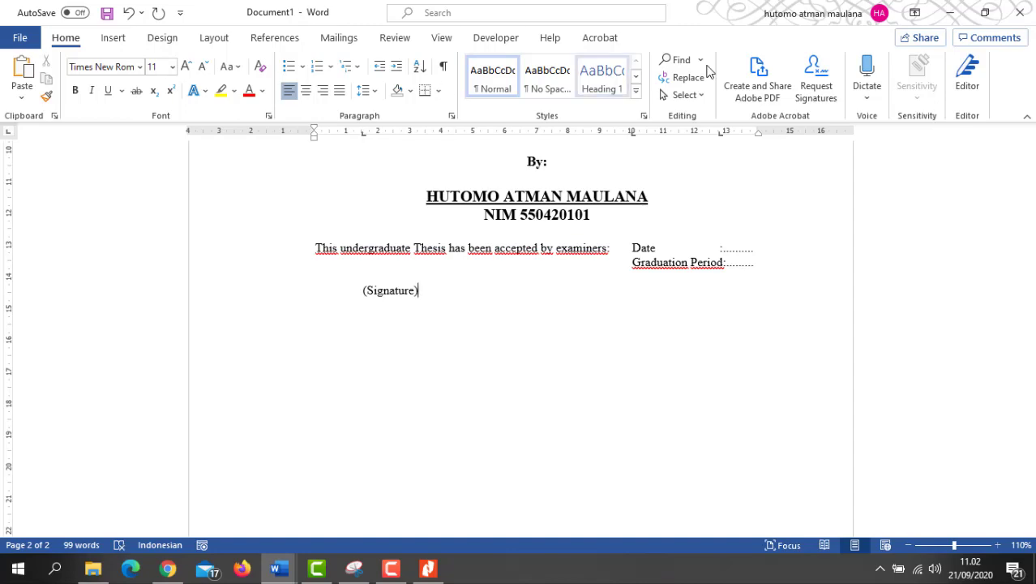
click(985, 12)
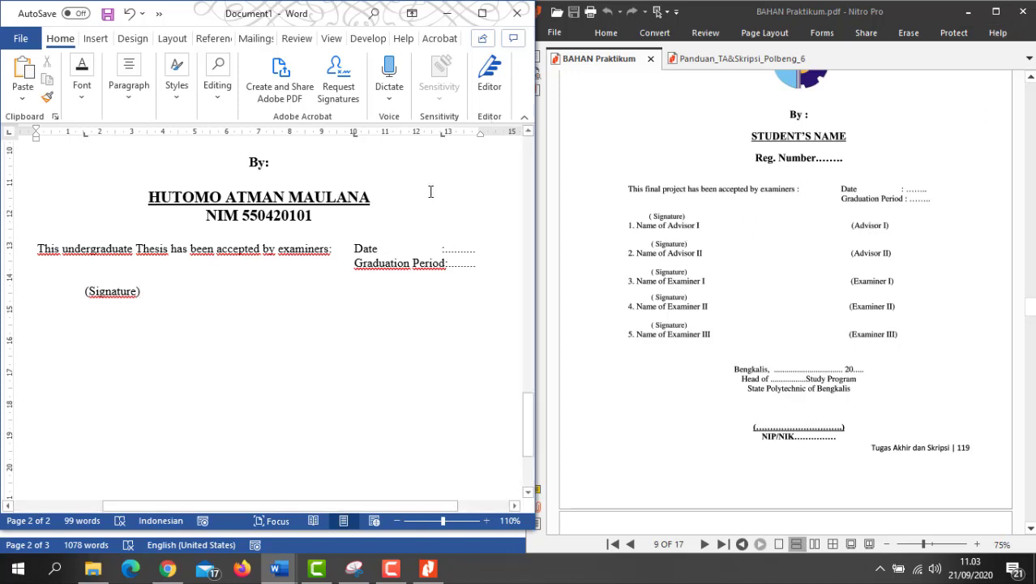
click(483, 14)
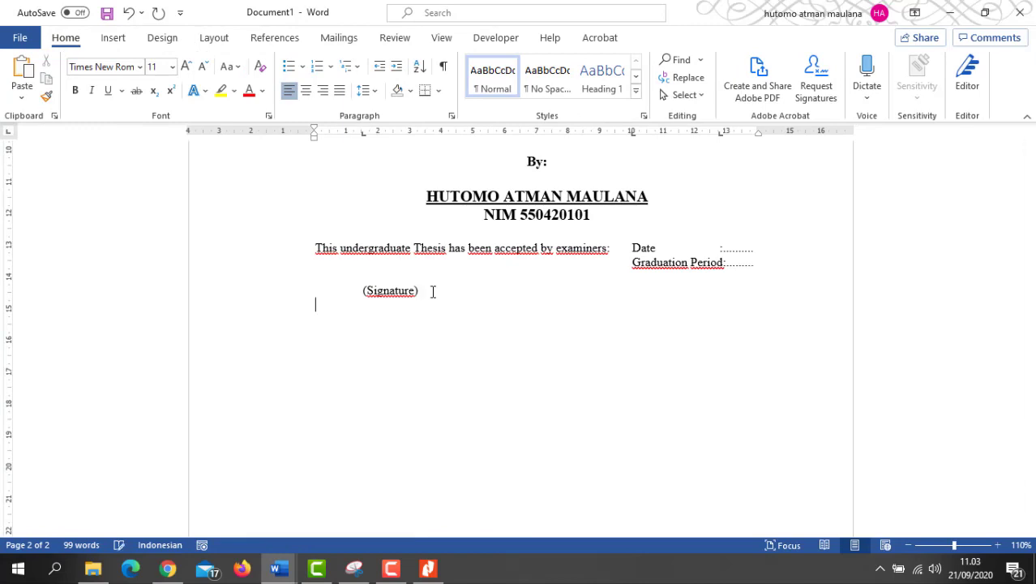
text(1.)
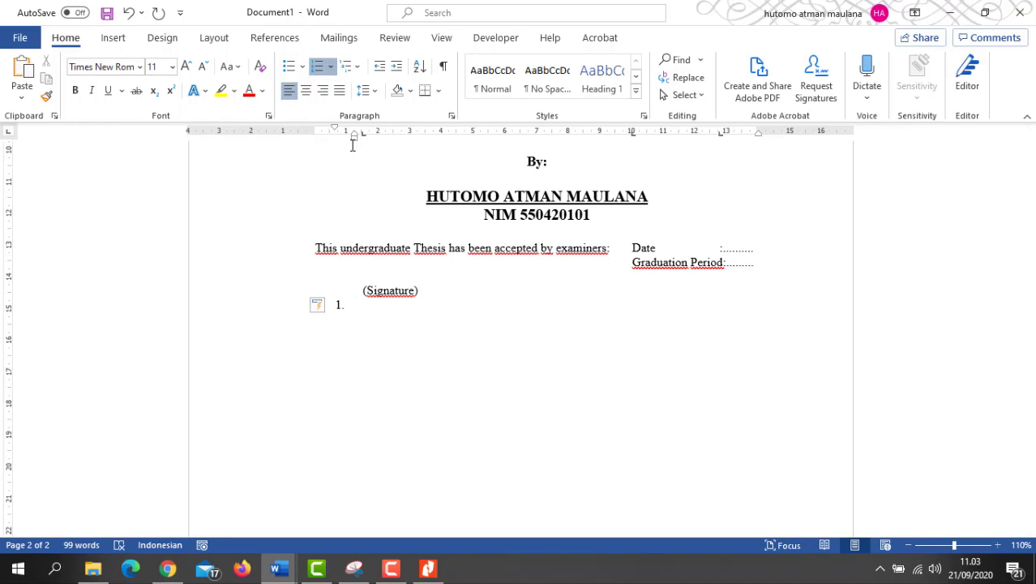
Step: Undo the auto-numbering so the first entry reads '1. Name of Advisor I' as plain text
key(ctrl+z)
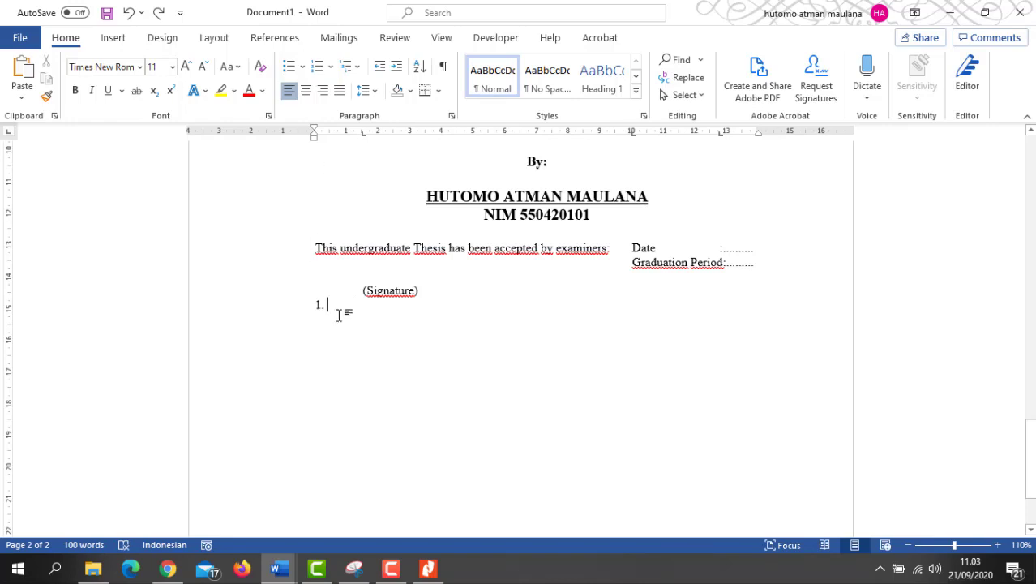
click(985, 12)
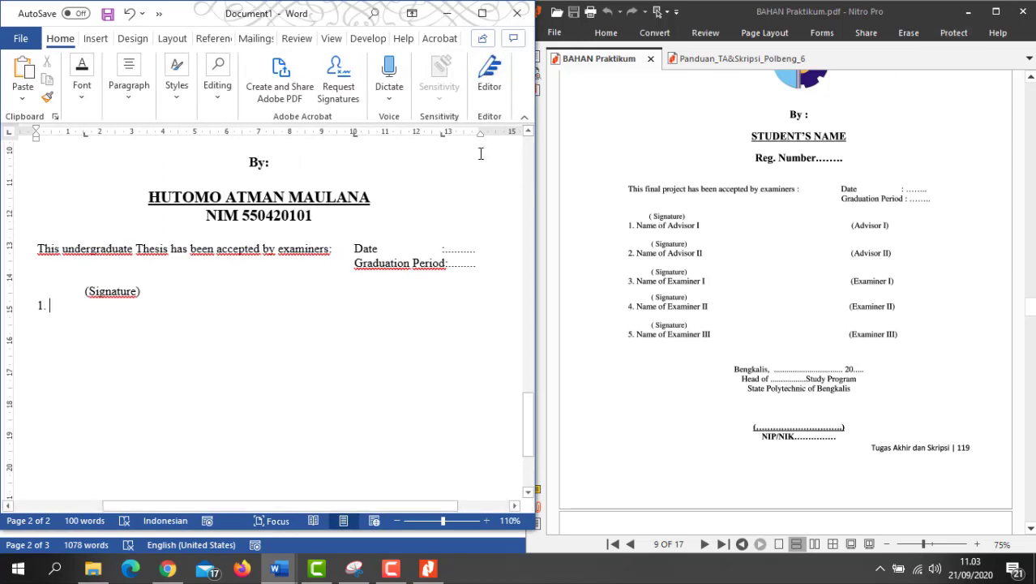
click(483, 15)
text(Name)
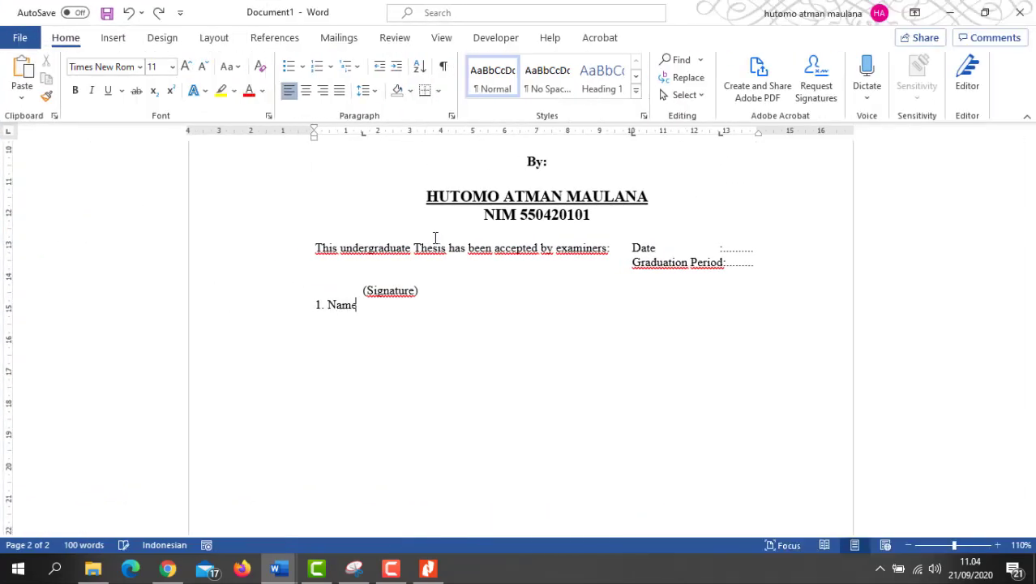
text( of Advisor I)
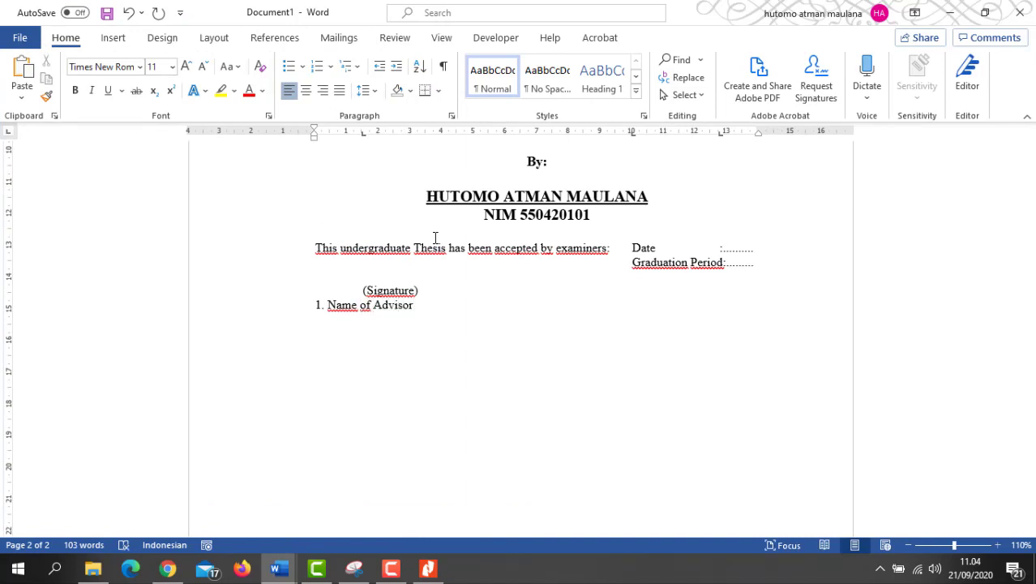
Step: Shift the (Signature) line slightly left with the ruler indent marker
click(390, 291)
drag(360, 135, 341, 133)
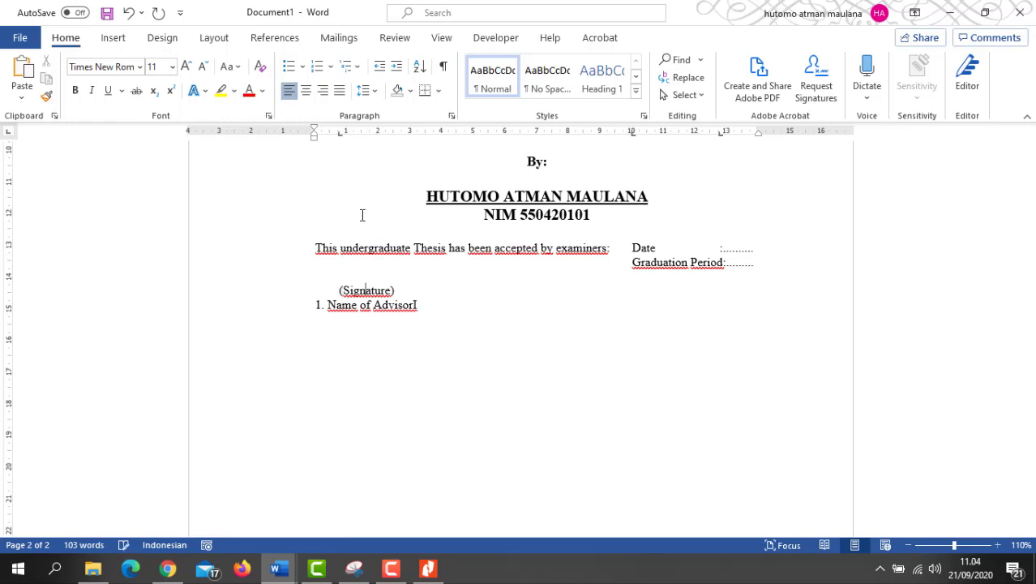
drag(351, 294, 454, 386)
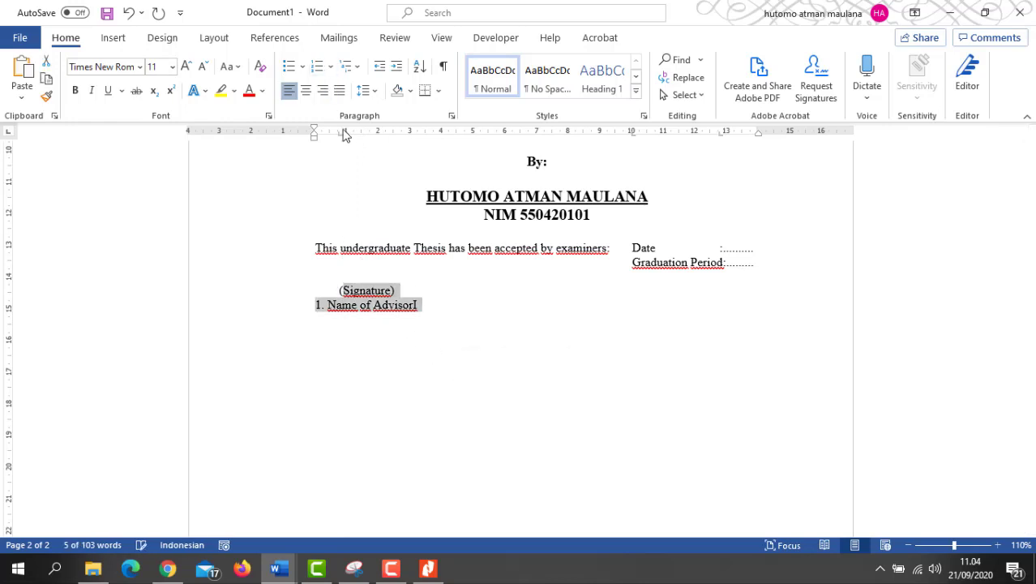
click(398, 310)
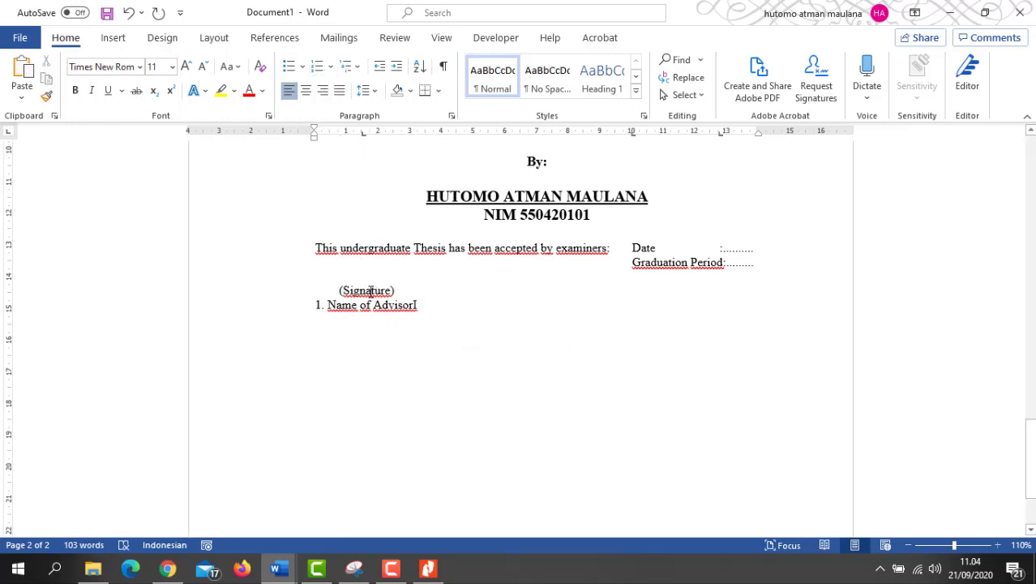
click(340, 136)
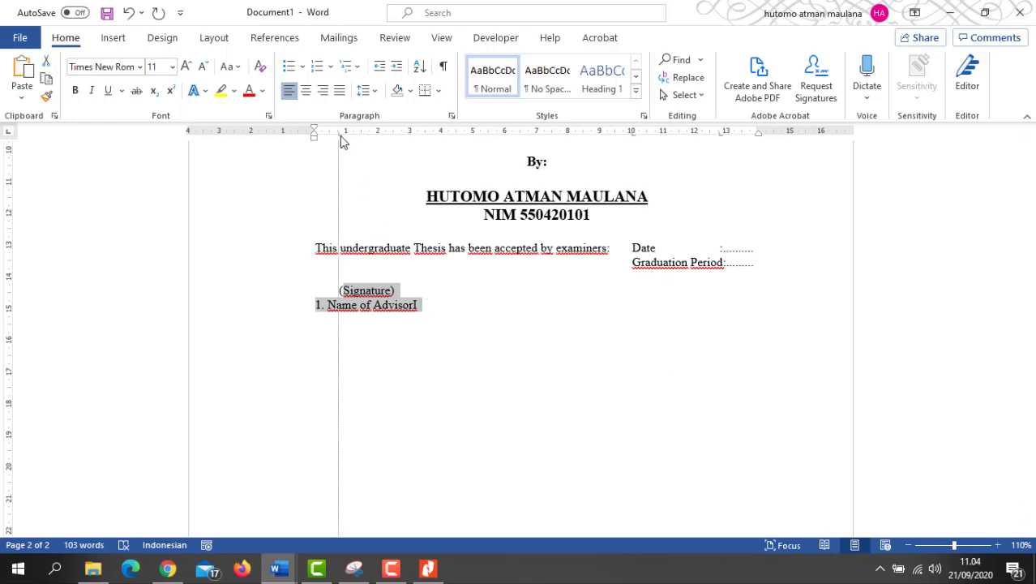
drag(340, 136, 341, 146)
click(418, 306)
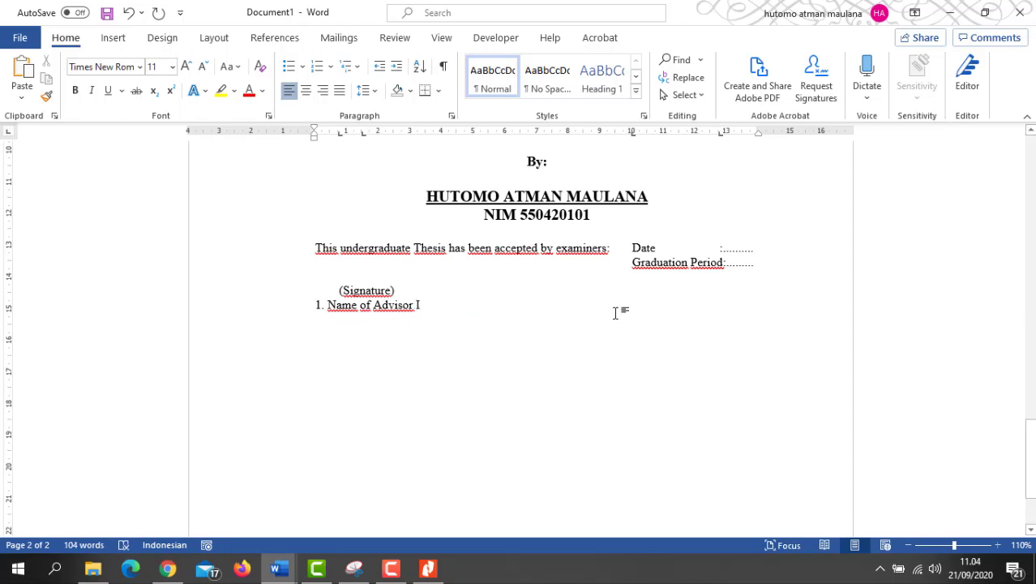
click(985, 13)
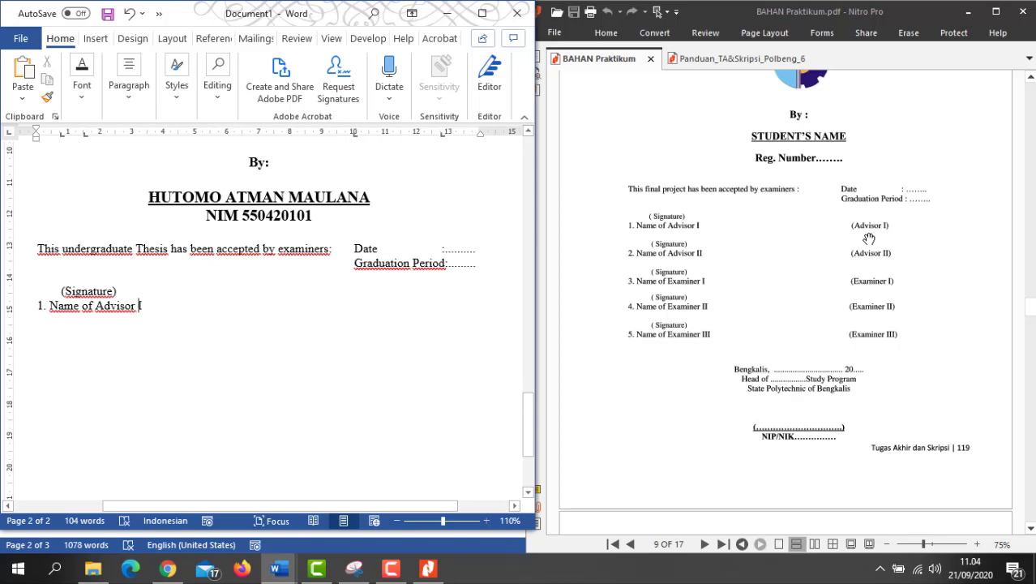
key(super+Up)
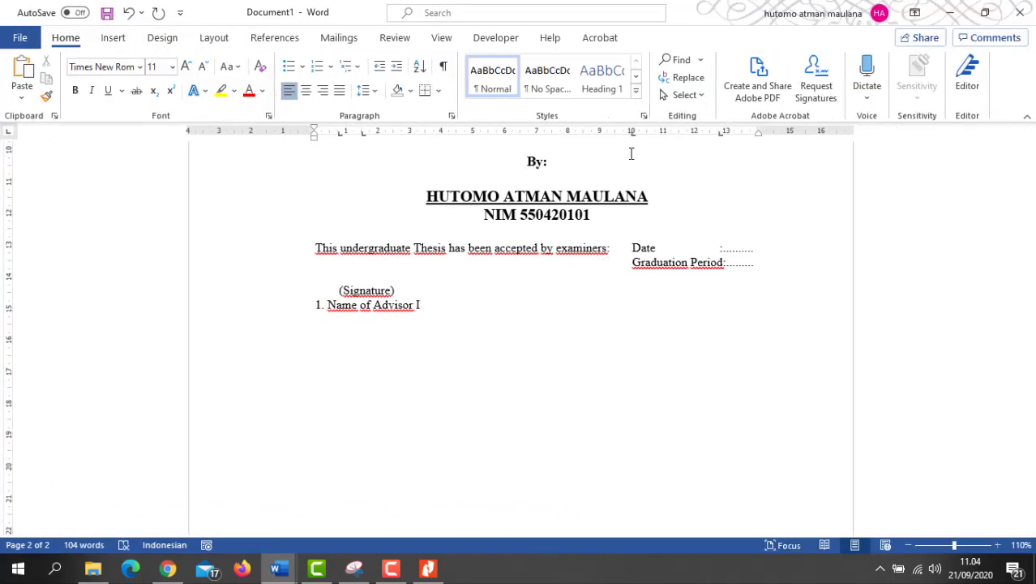
Step: Set a right tab stop at about 10.5 cm and end the first entry with '(Advisor I)'
key(Tab)
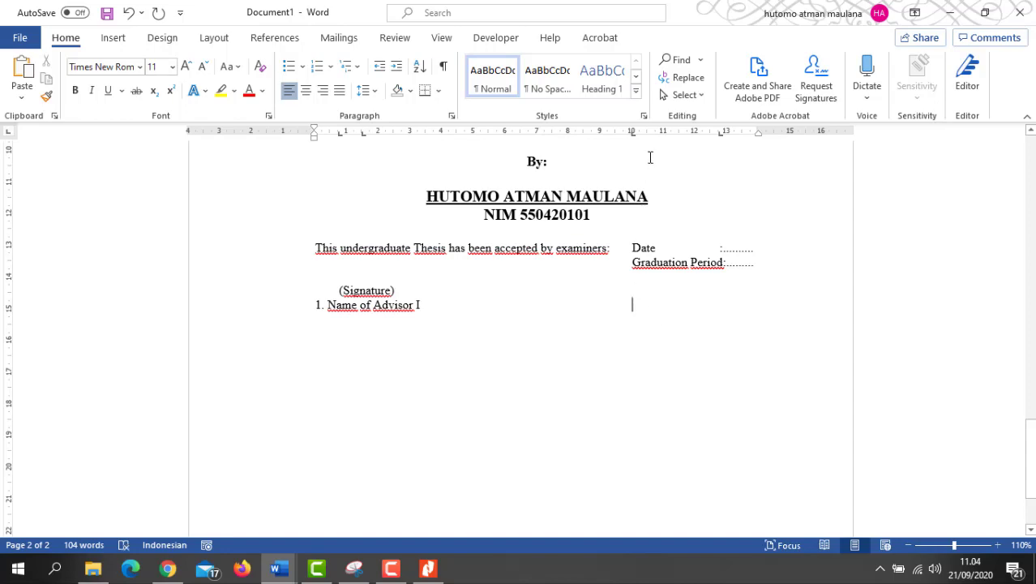
drag(634, 138, 637, 143)
click(985, 12)
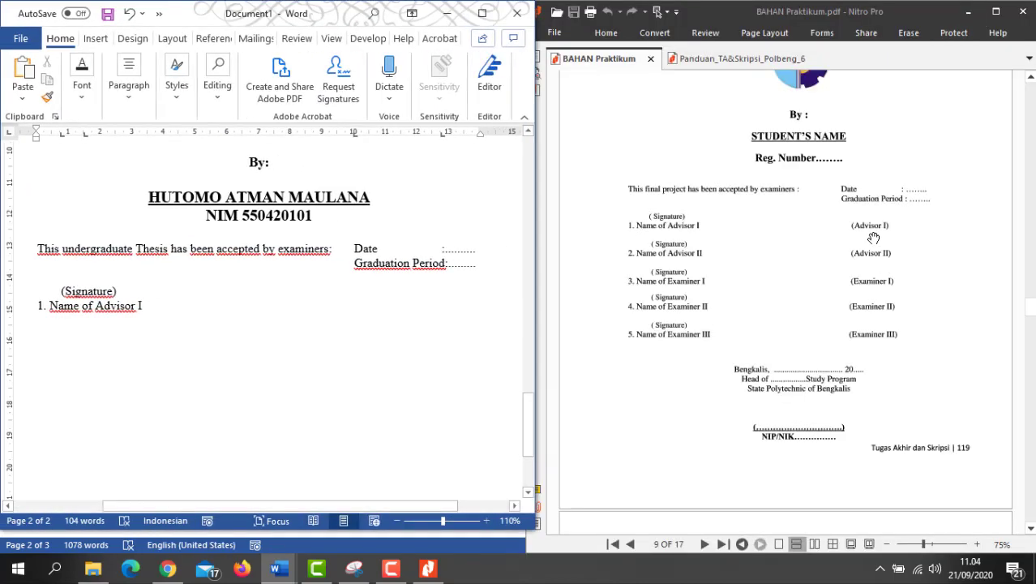
click(481, 14)
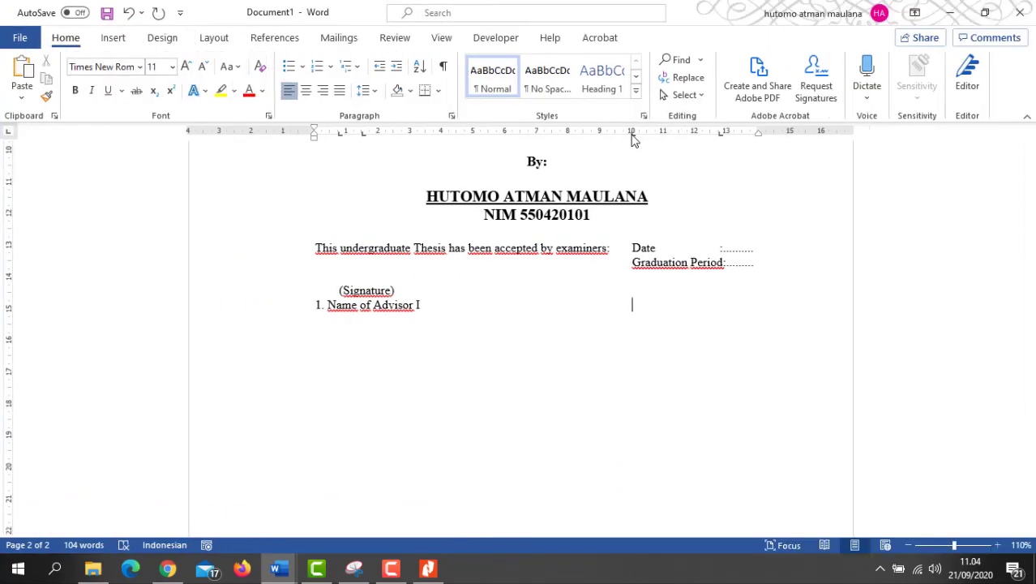
drag(633, 136, 650, 143)
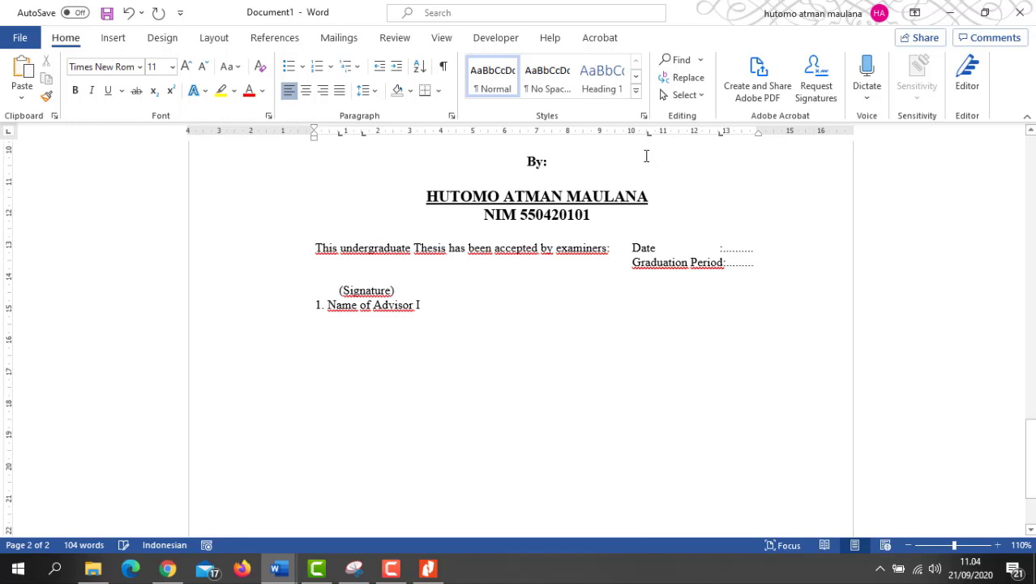
text((Ad)
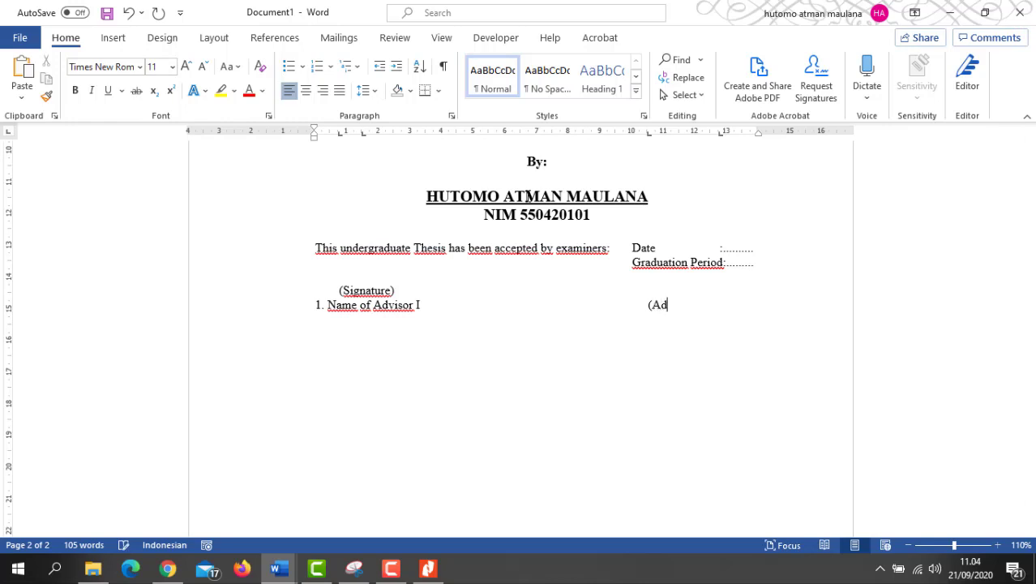
text(visor I))
click(985, 12)
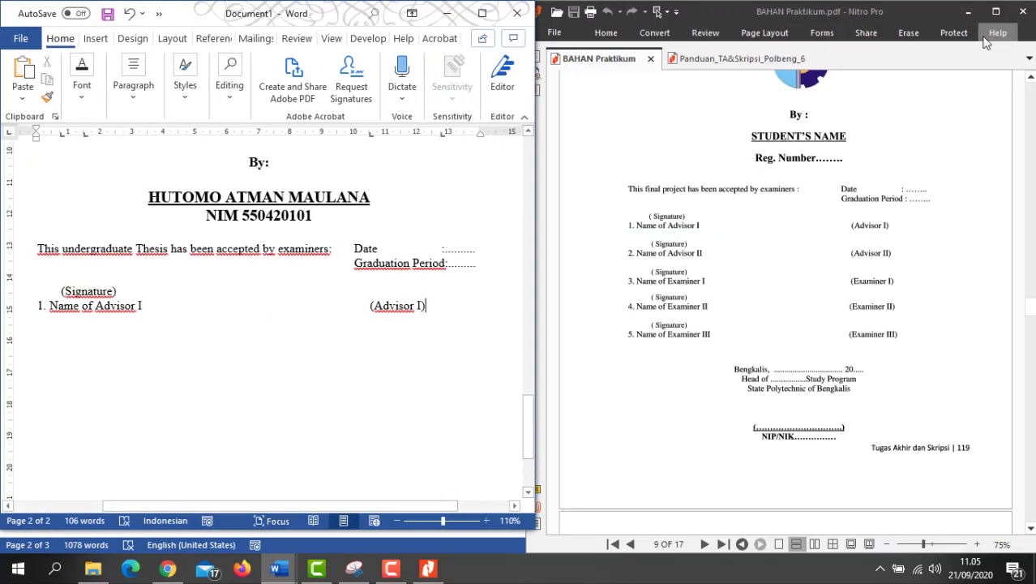
click(482, 14)
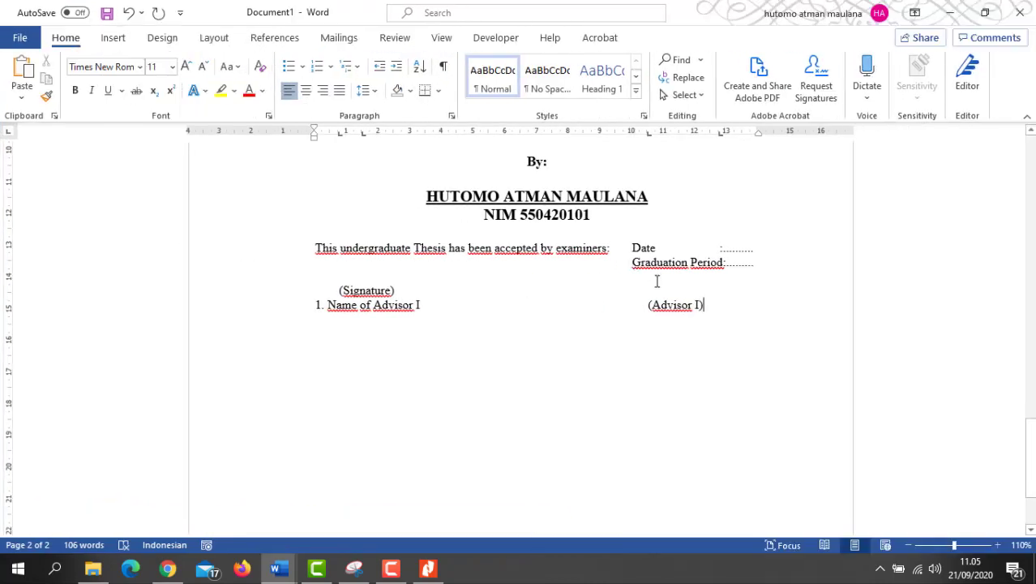
key(Return)
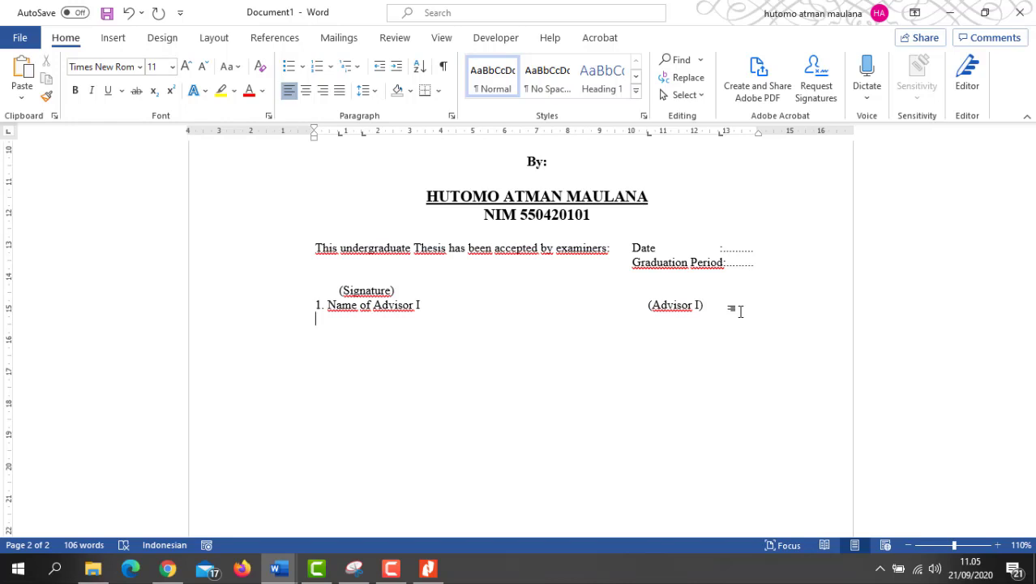
Step: Add a second '(Signature)' line above '2. Name of Examiner I'
key(Return)
key(Return)
text((Signature))
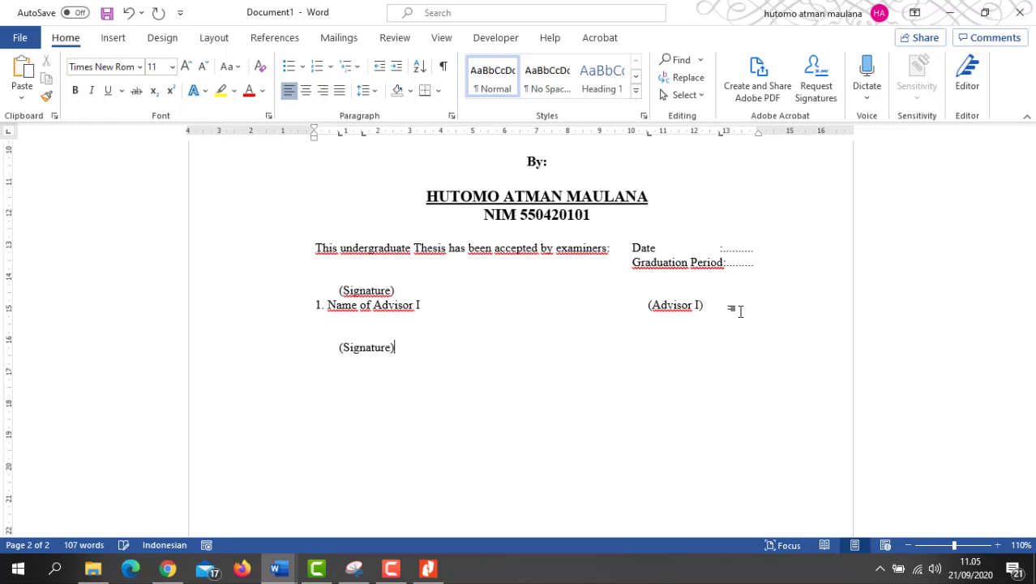
key(Return)
text(2. Name of Si)
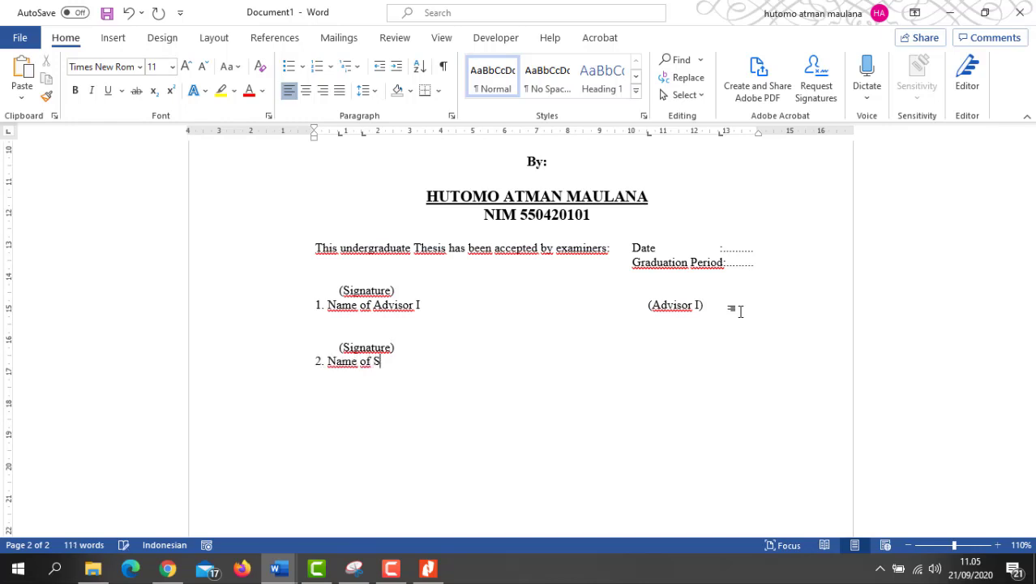
key(BackSpace)
text(Advis)
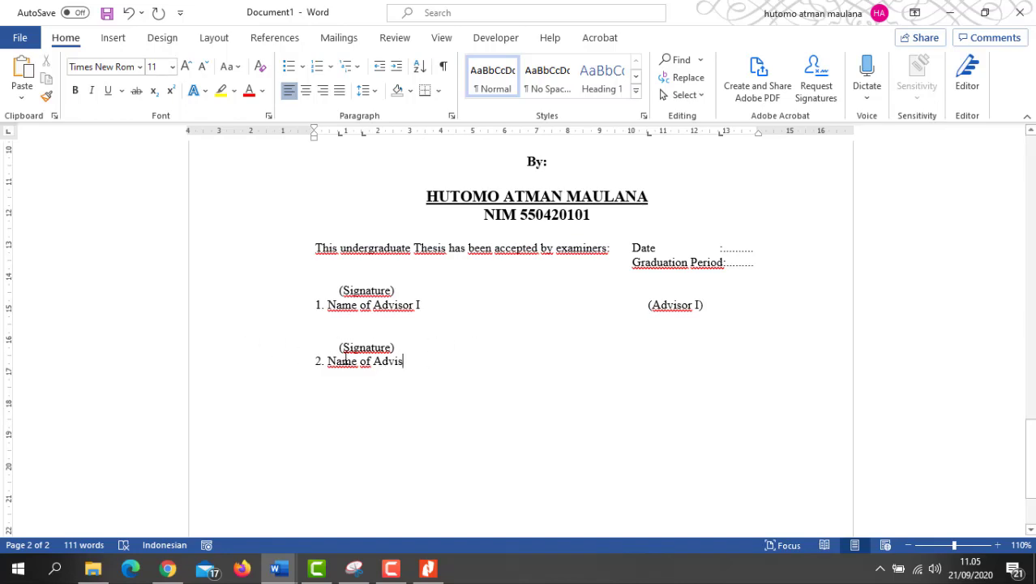
click(986, 14)
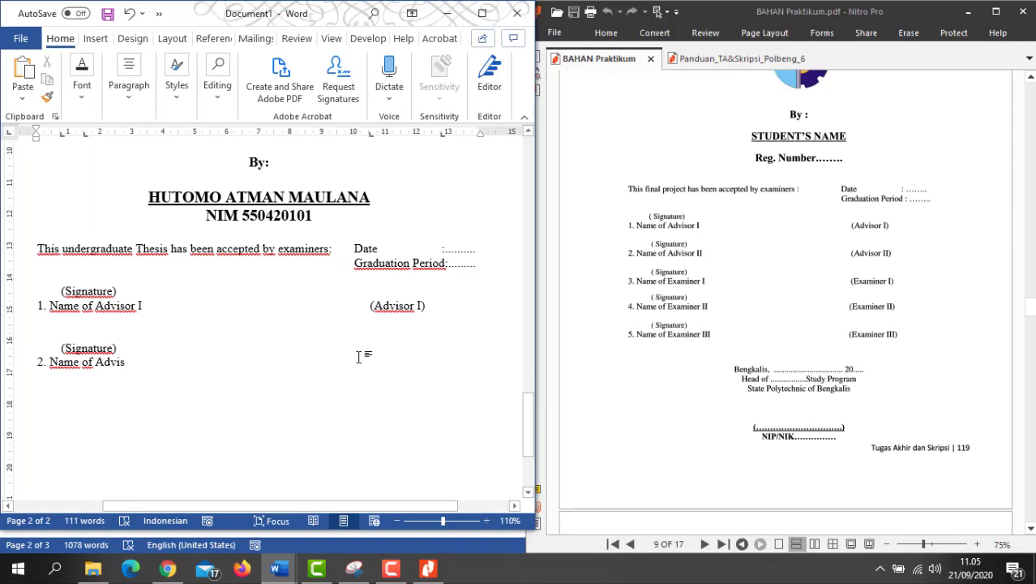
click(489, 25)
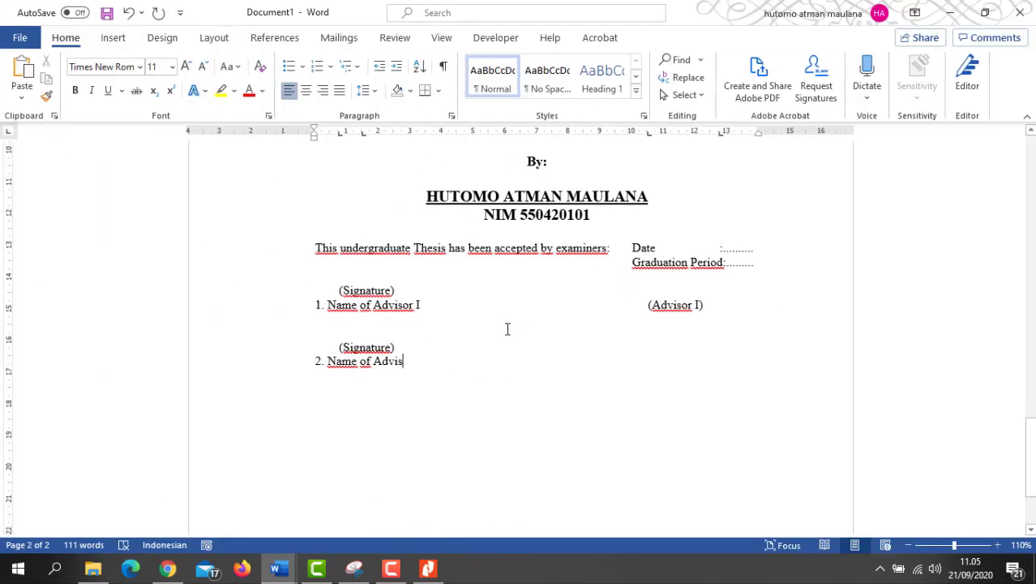
key(BackSpace)
key(BackSpace)
key(BackSpace)
key(BackSpace)
key(BackSpace)
text(Ex)
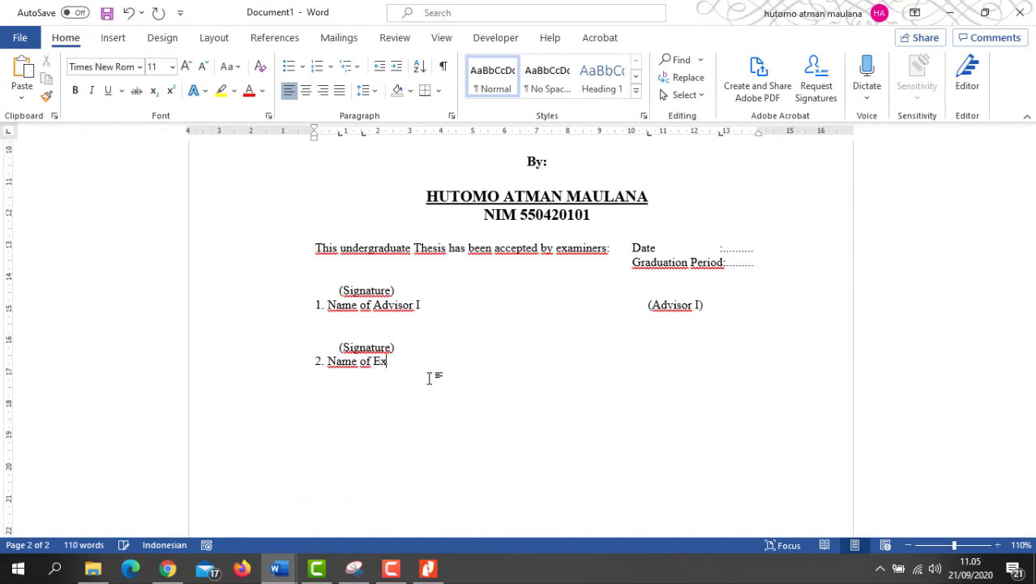
text(aminer I)
Step: Change the first entry to 'Name of Advisor' with the label '(Advisor)'
click(425, 312)
key(BackSpace)
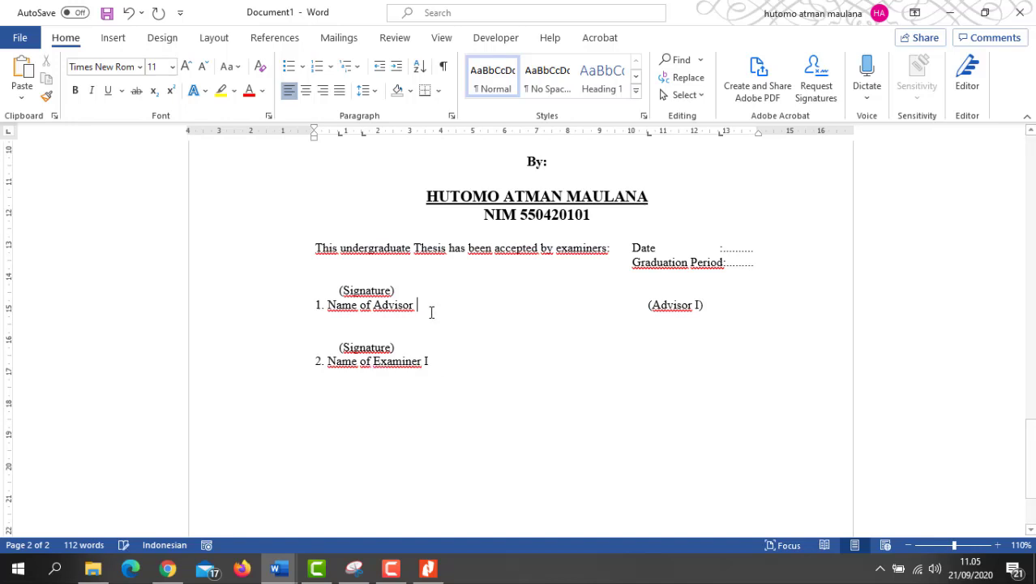
click(701, 314)
key(BackSpace)
key(BackSpace)
Step: Put the '(Examiner I)' label at the right end of the second entry
click(446, 367)
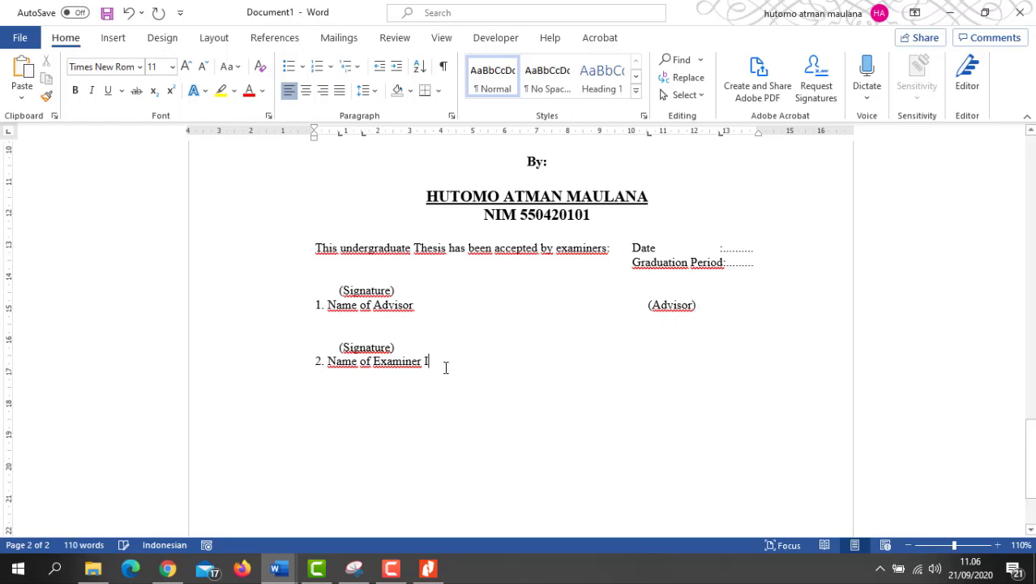
double_click(645, 367)
text((Exam)
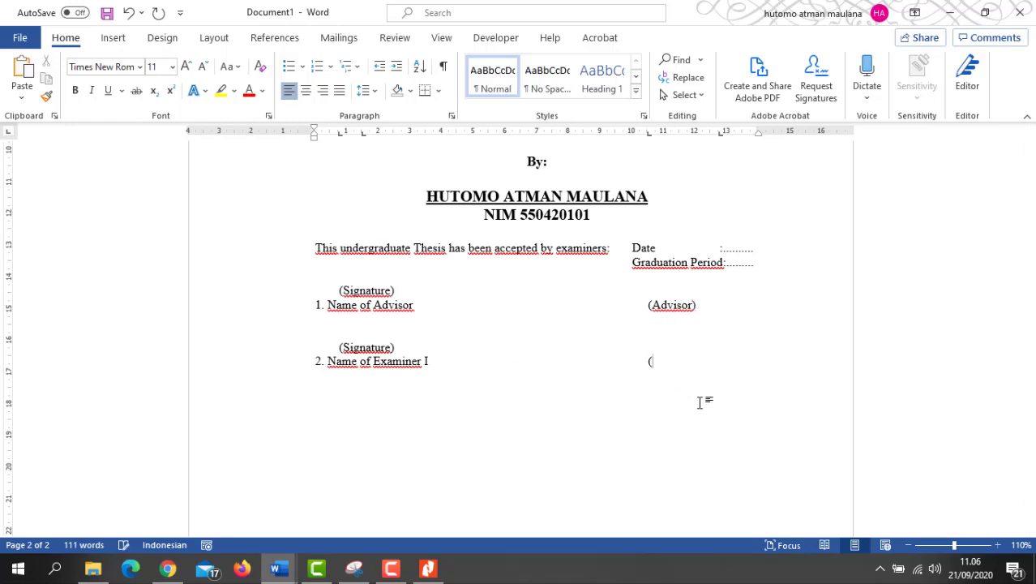
text(iner I)
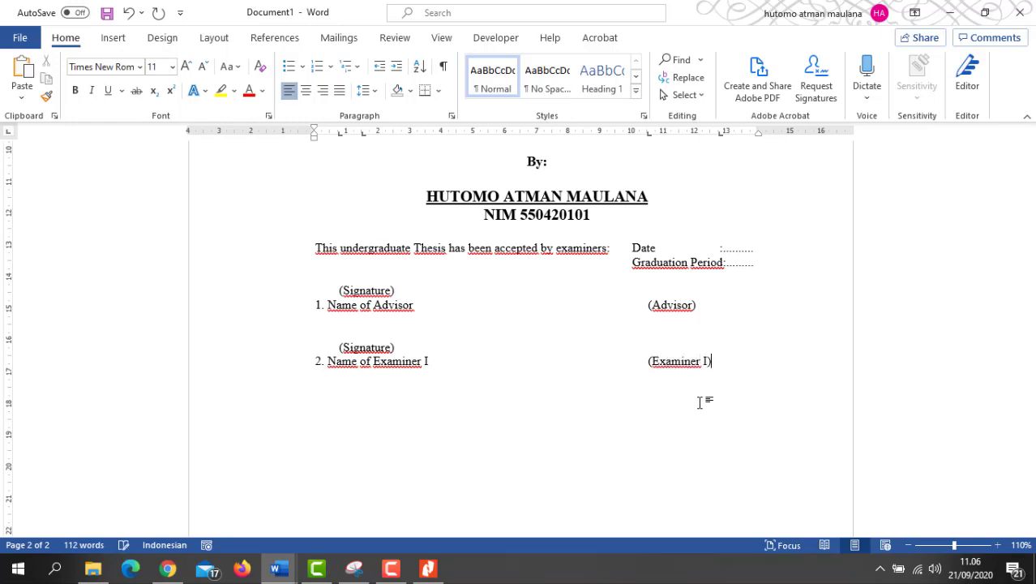
key(Return)
Step: Add a third '(Signature)' over '3. Name of Examiner II' labelled '(Examiner II)'
click(353, 323)
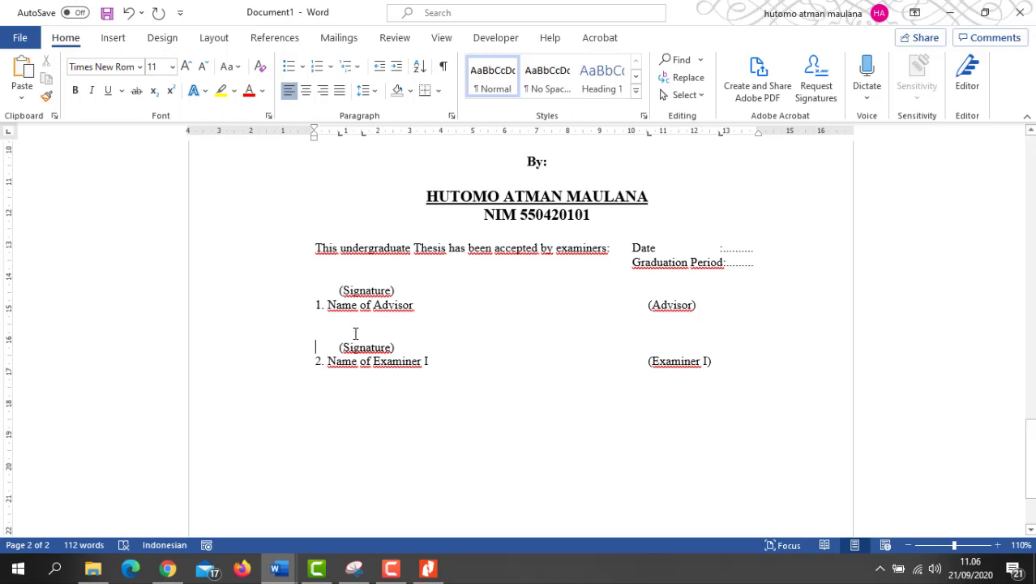
key(Down)
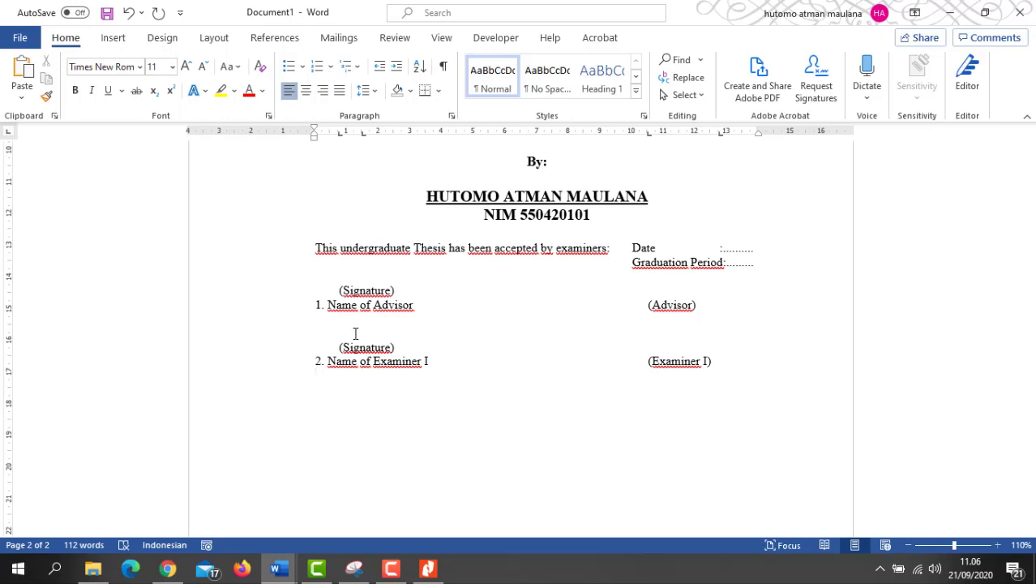
text((Signature))
key(Return)
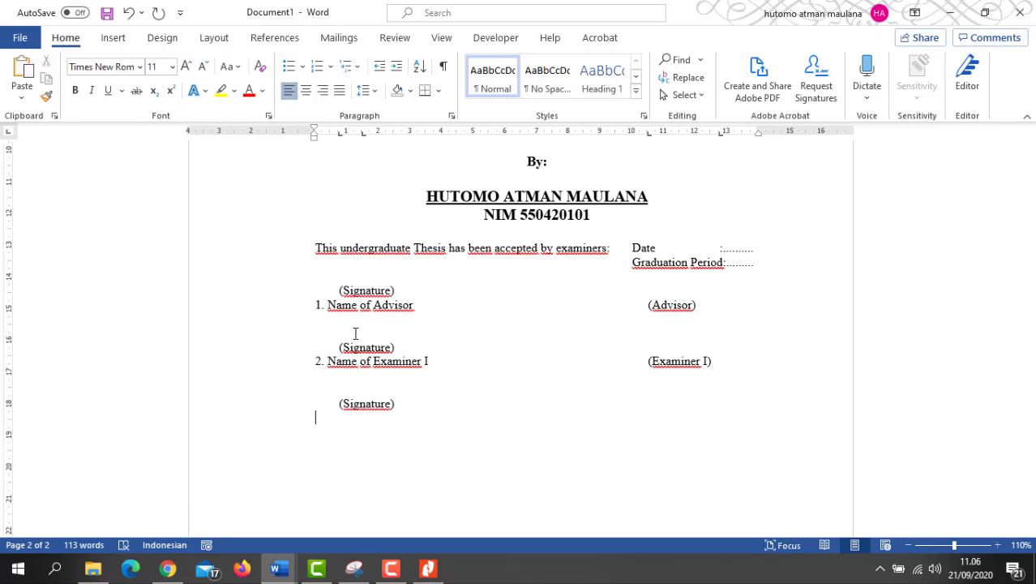
text(3. Name of Ex)
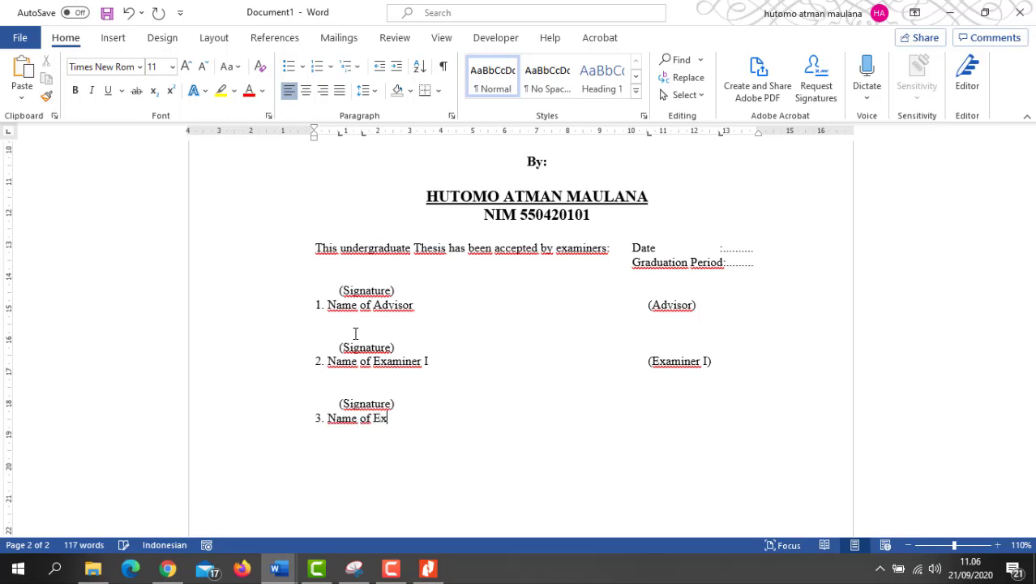
text(aminer II( Examiner)
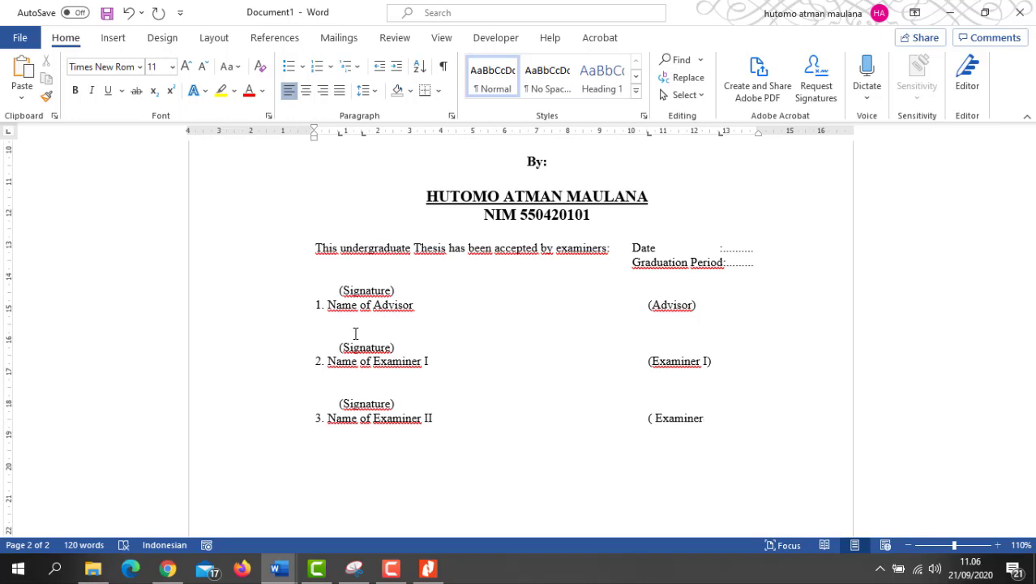
text( II))
click(656, 416)
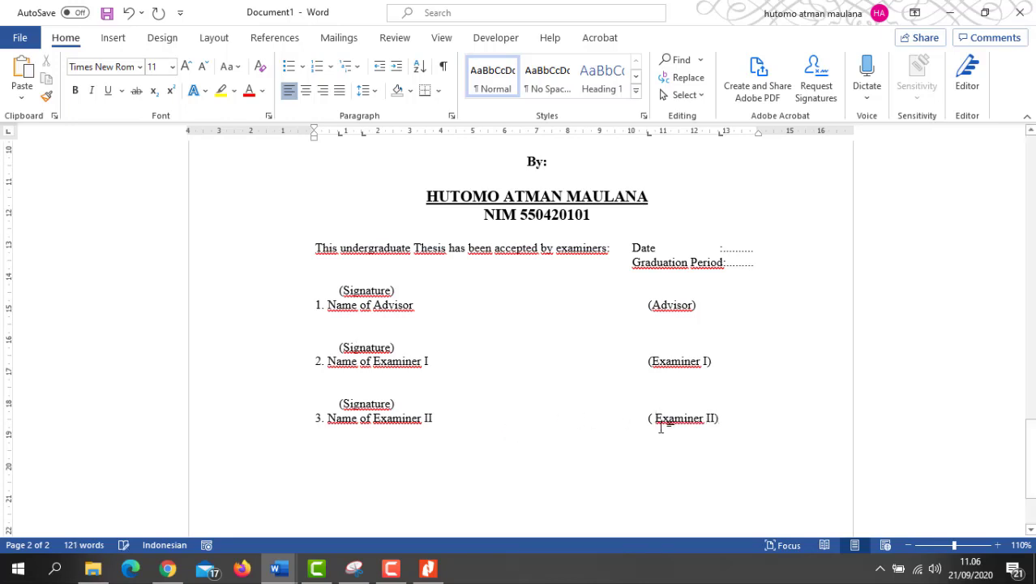
key(BackSpace)
Step: Add a fourth '(Signature)' over '4. Name of Examiner III', fixing the missing space
key(Return)
key(Return)
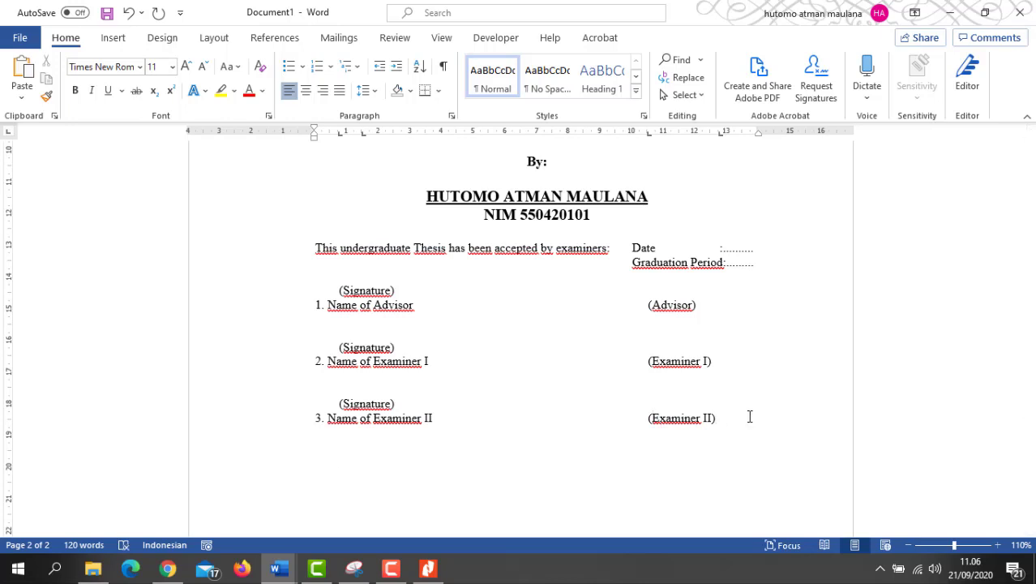
text((Signature))
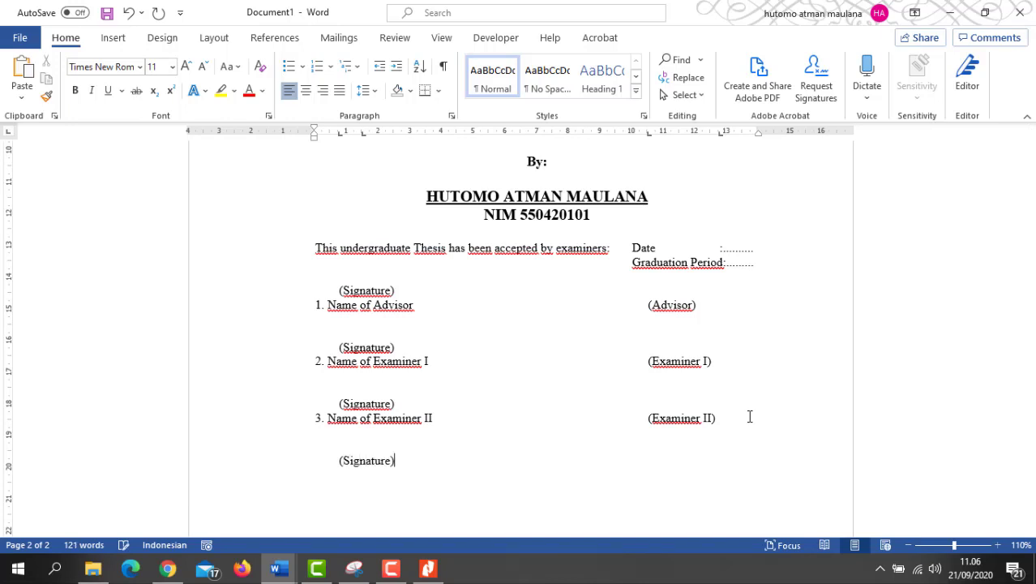
key(Return)
text(4. Name )
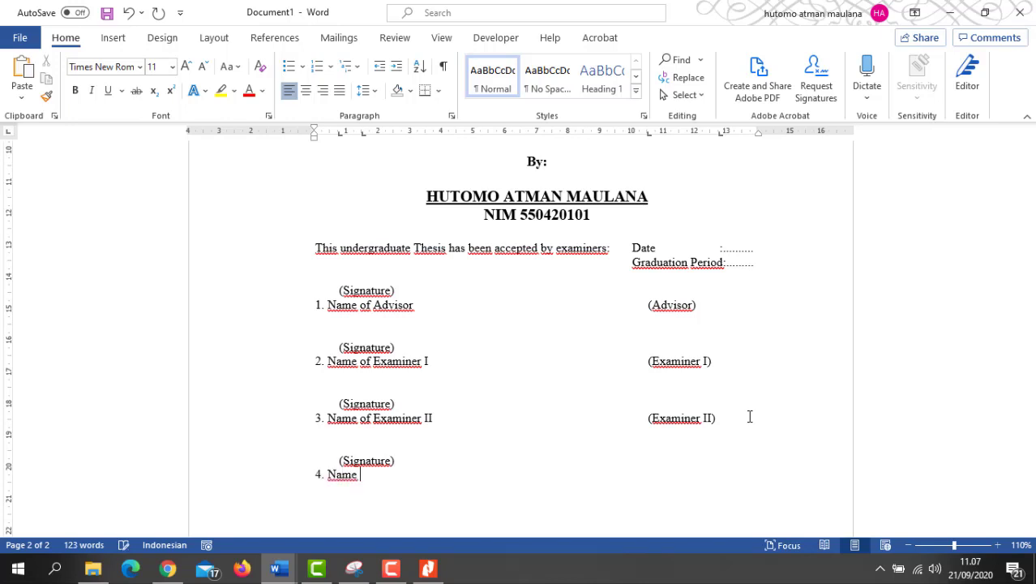
text(ofExaminer III)
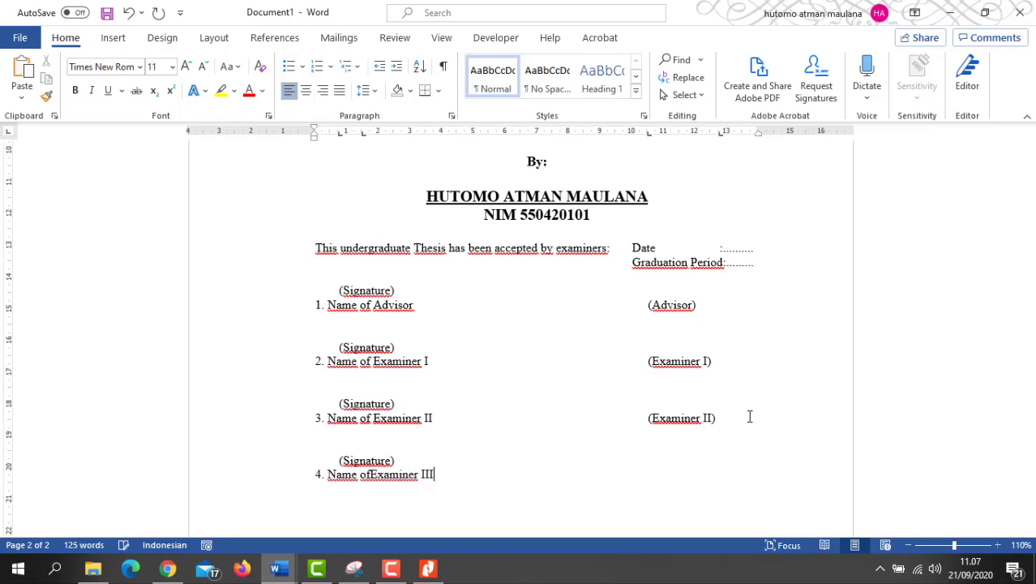
click(371, 476)
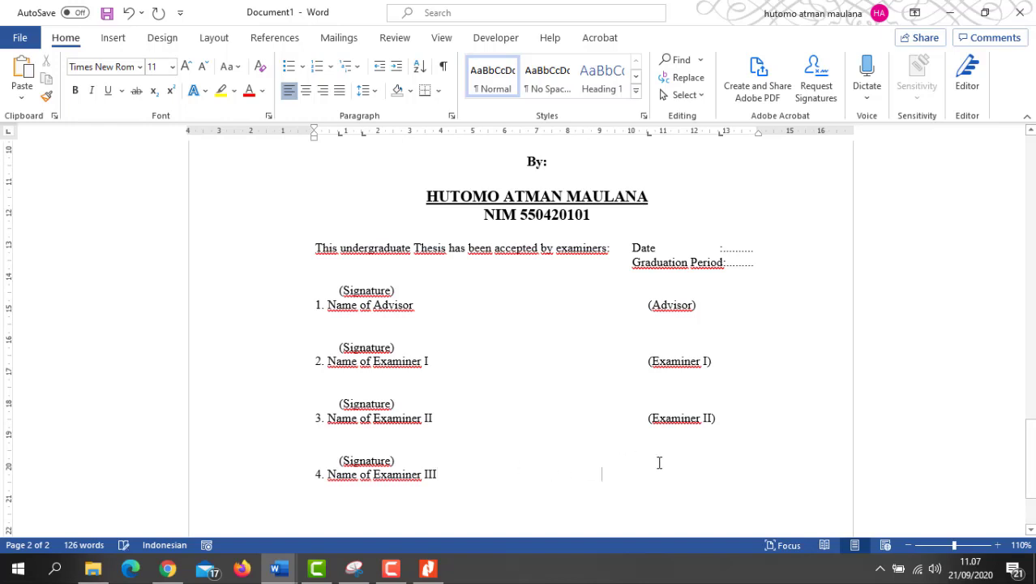
Step: Label the fourth examiner line '(Examiner III)' at its right end and start a new line below
key(Tab)
text(()
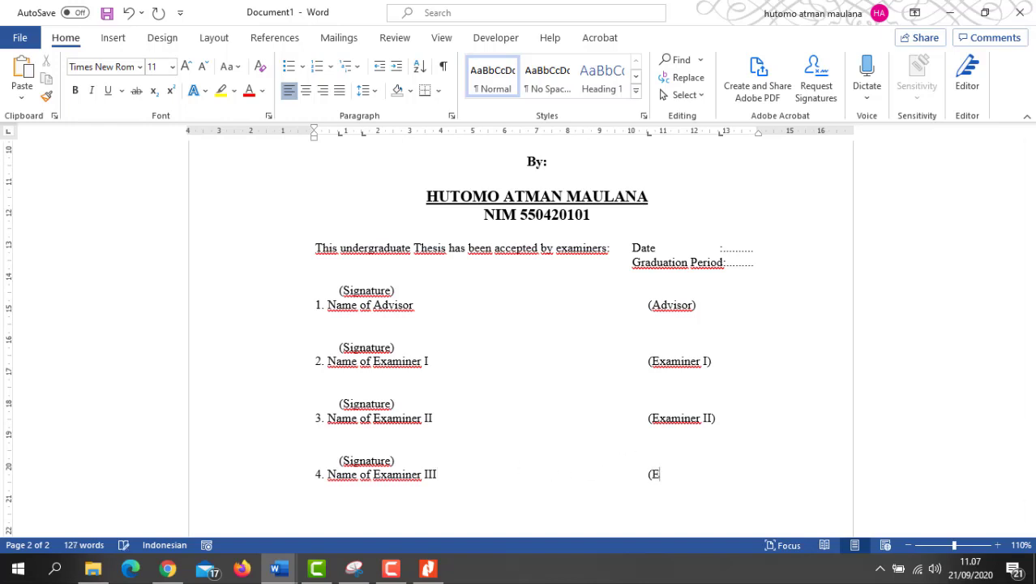
text(ExaminerIII)
click(705, 475)
key(Return)
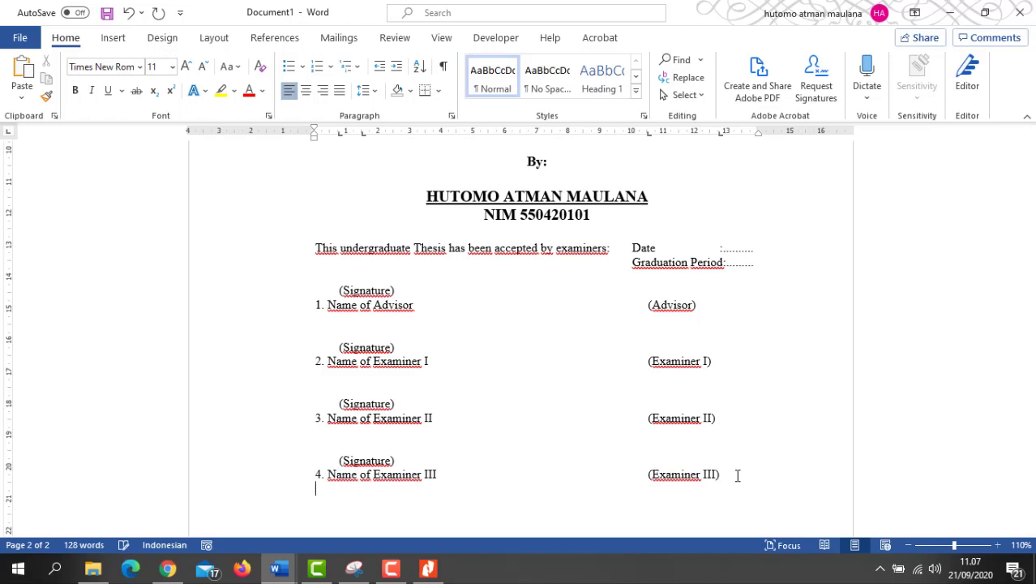
Step: Compare the examiner list with the reference PDF in Nitro Pro, then return Word to full screen
scroll(737, 475, down, 3)
scroll(745, 333, up, 4)
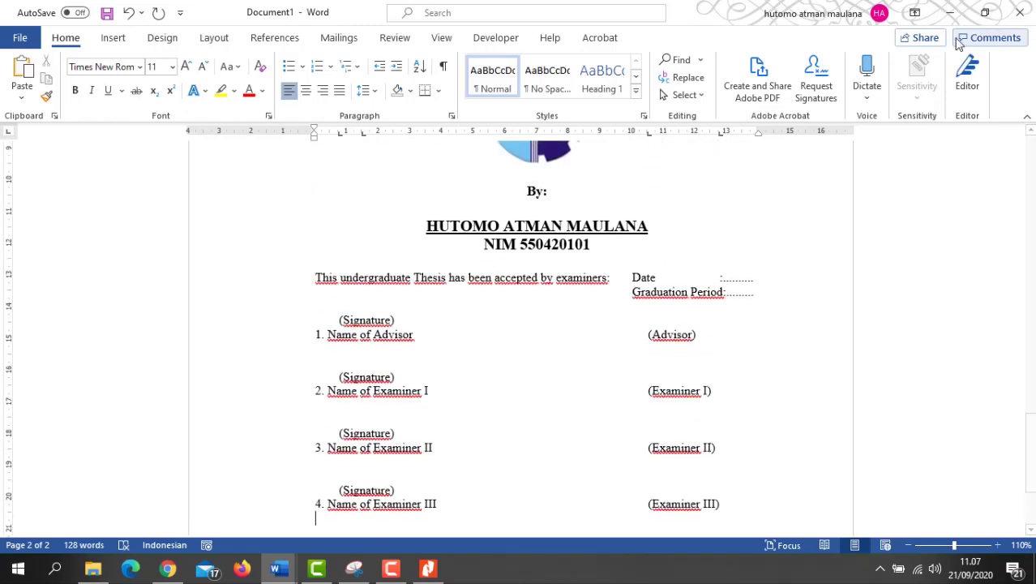
click(989, 13)
scroll(815, 292, down, 3)
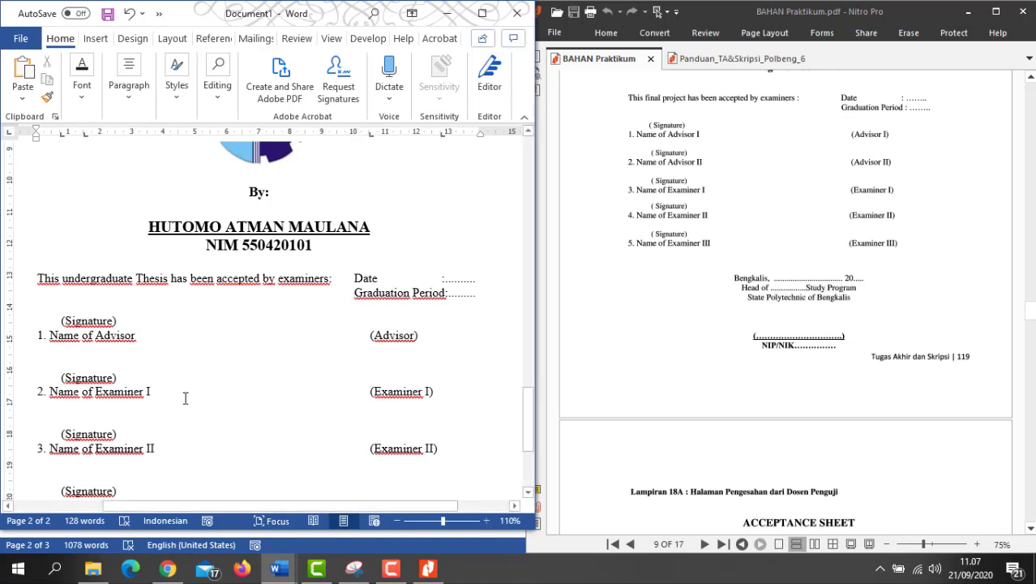
scroll(185, 398, down, 3)
scroll(185, 399, down, 1)
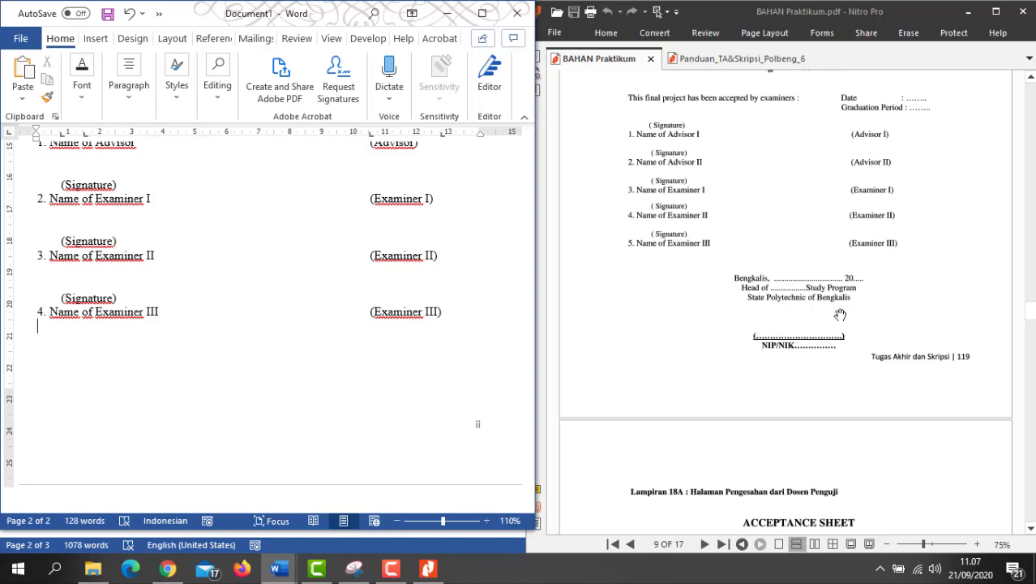
click(484, 14)
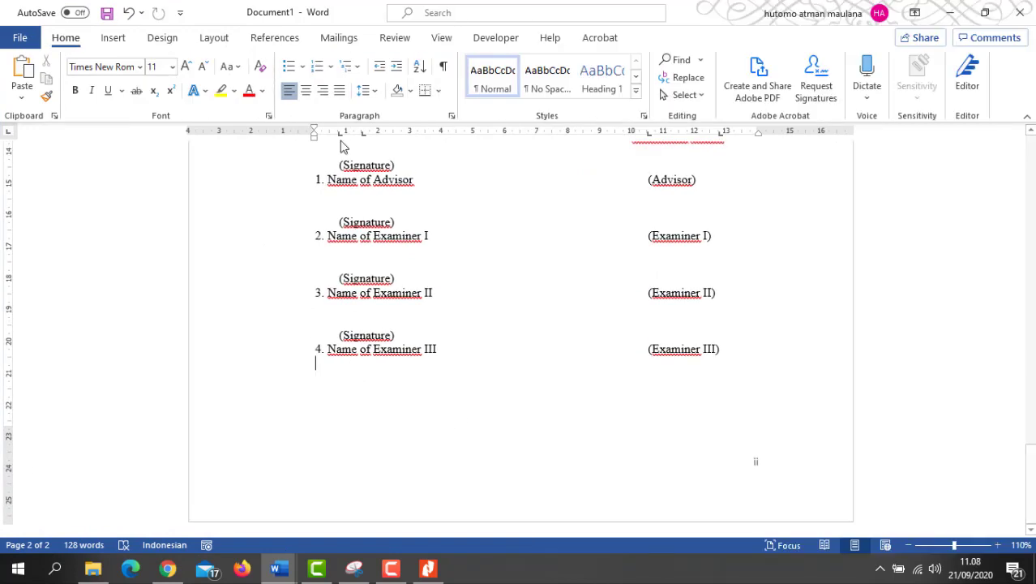
Step: Add a centred 'Bengkalis, September 2020' place-and-date line
click(306, 91)
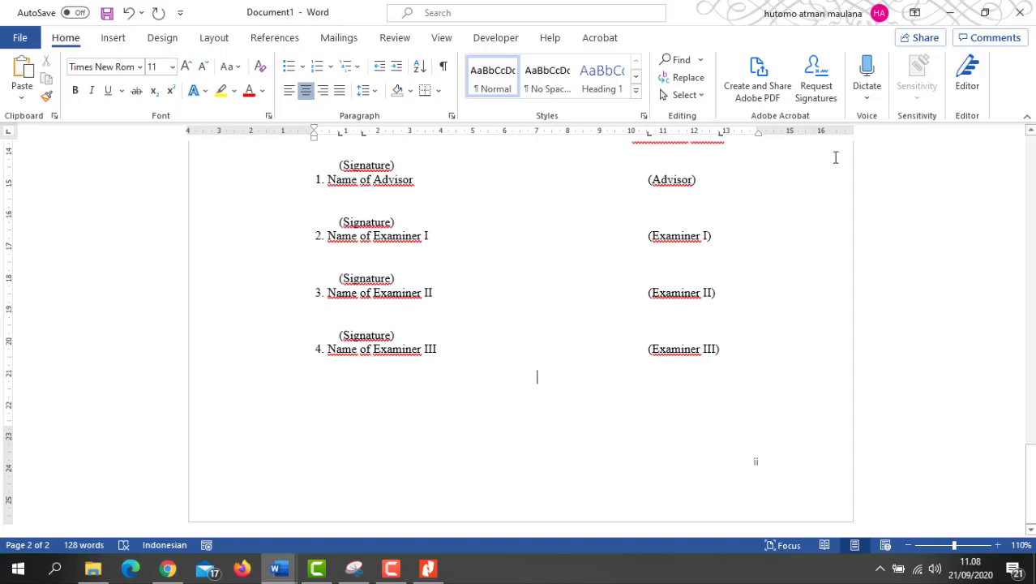
click(986, 13)
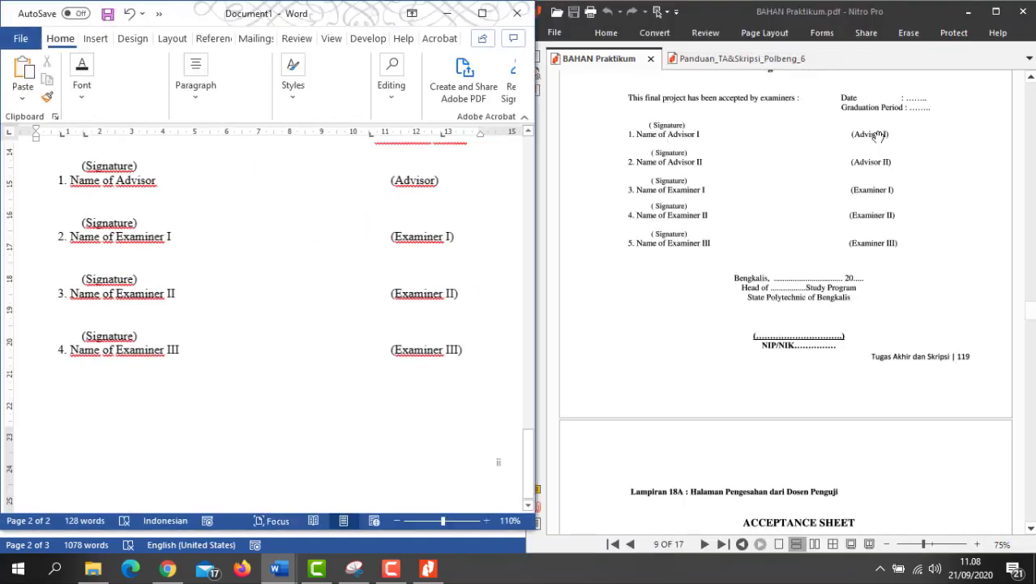
text(Beng)
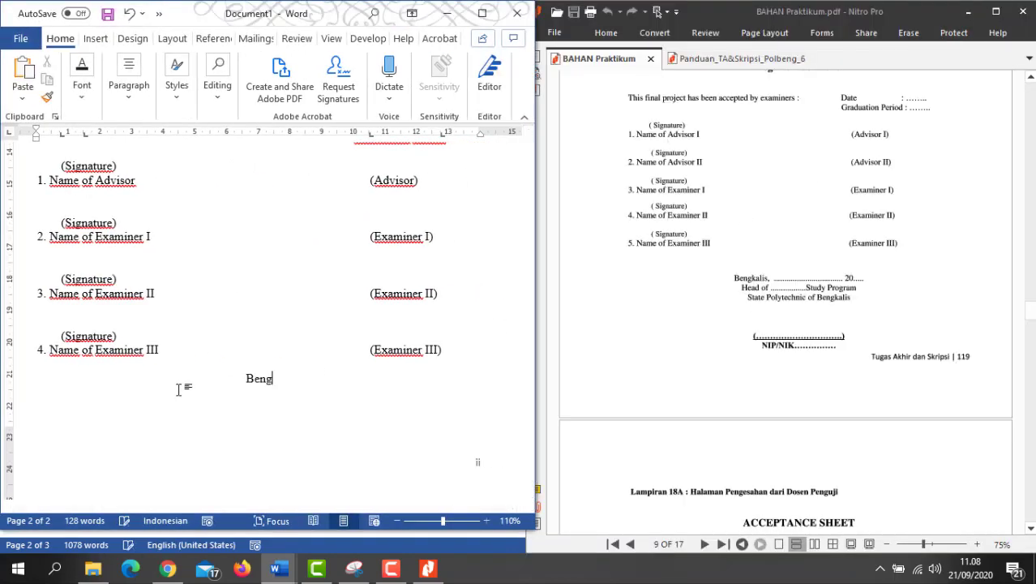
text(kalis,  Septem)
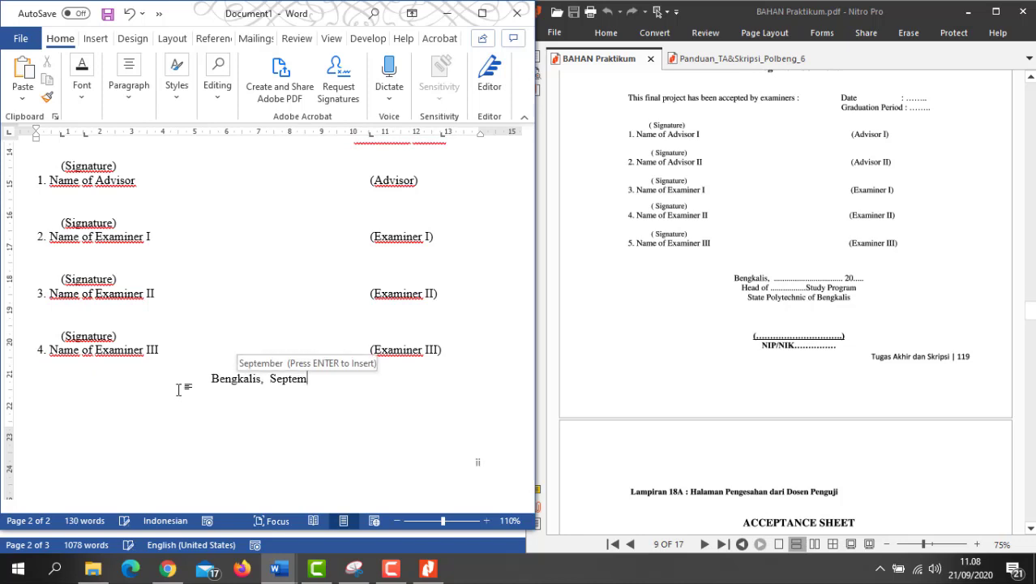
key(Return)
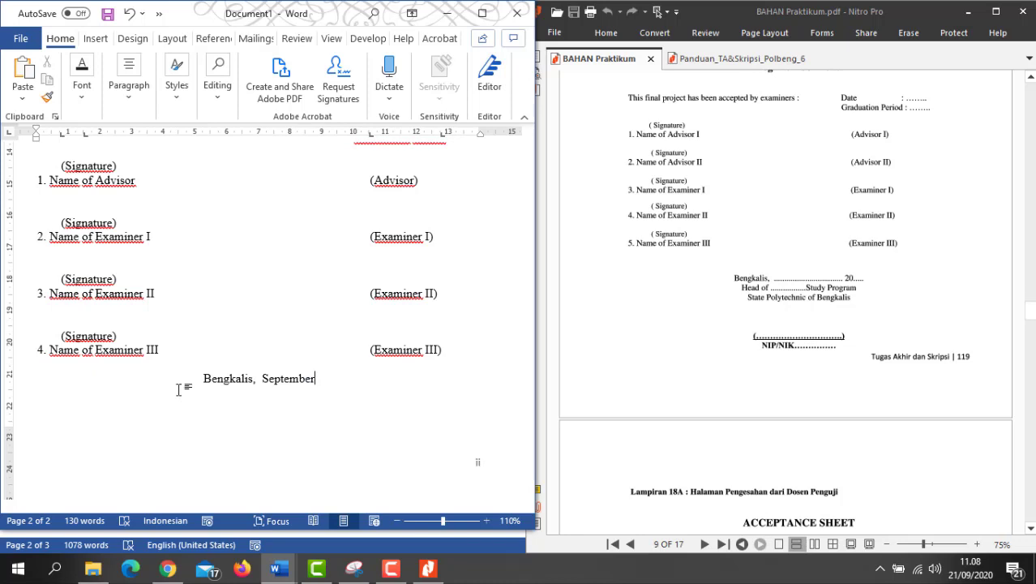
text(2020)
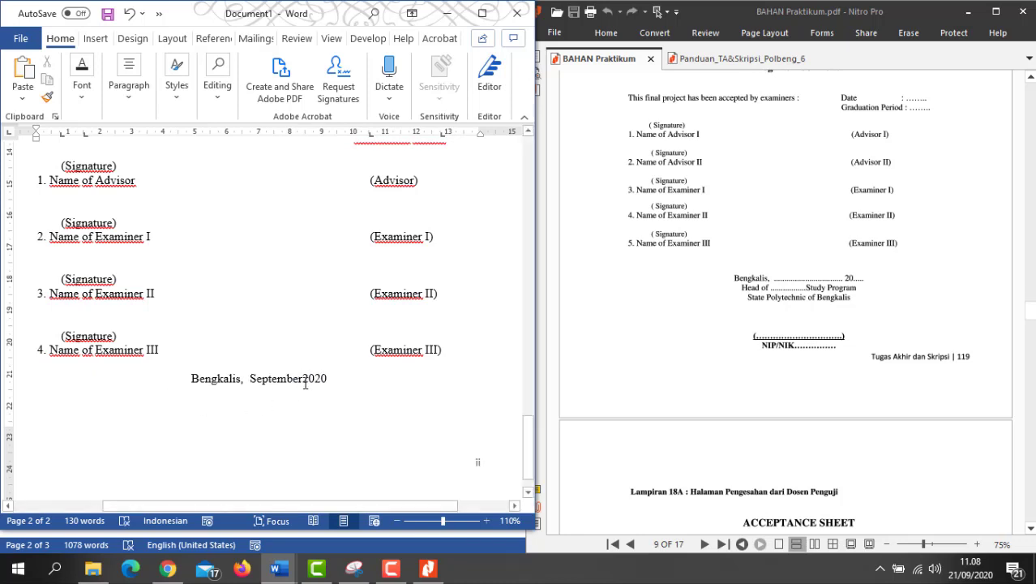
click(304, 384)
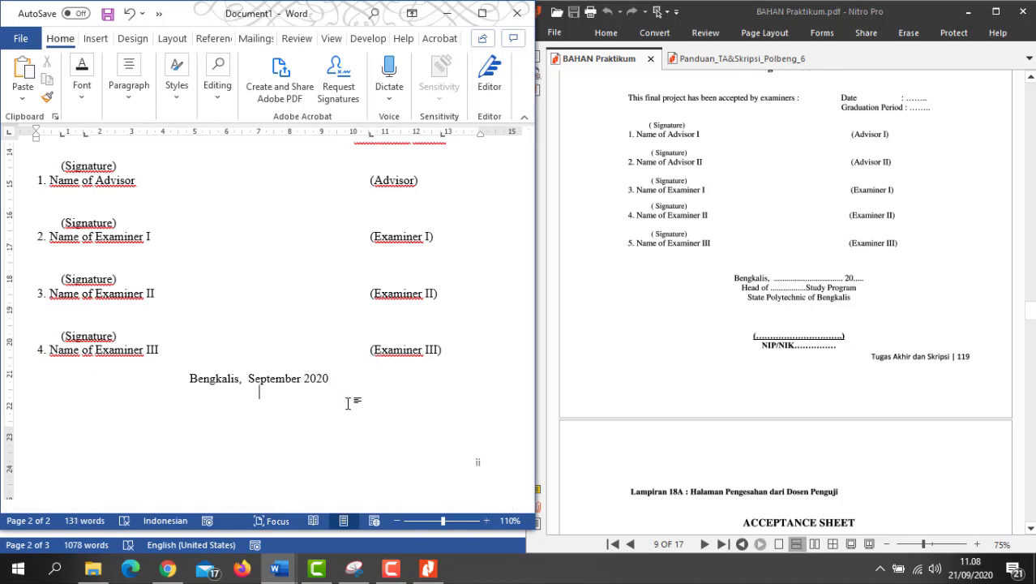
Step: Add centred 'Head of English for Business Communication and Professional Study Program' and 'State Polytechnic of Bengkalis' lines, then a page break
text(Head of)
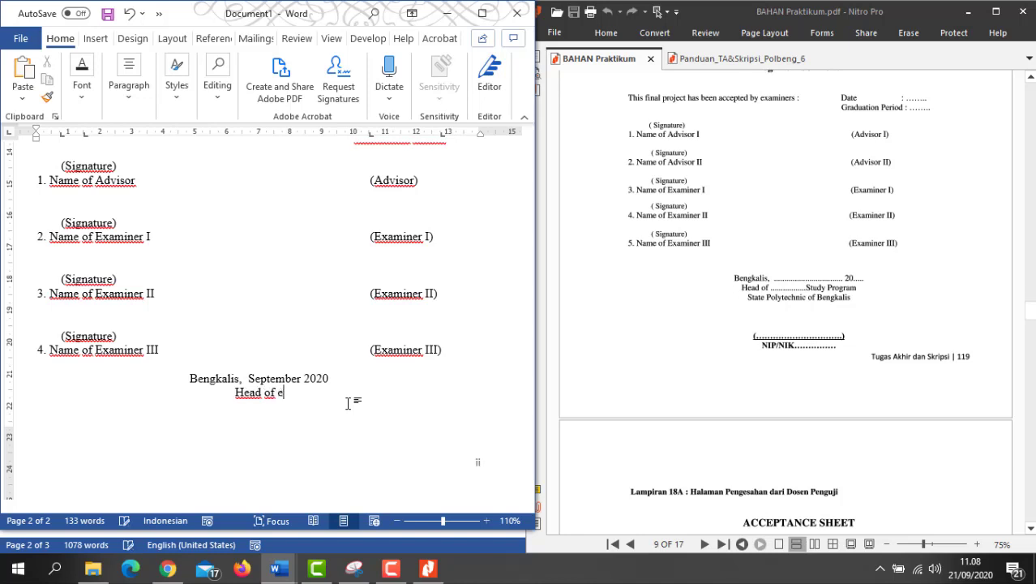
text(Englis)
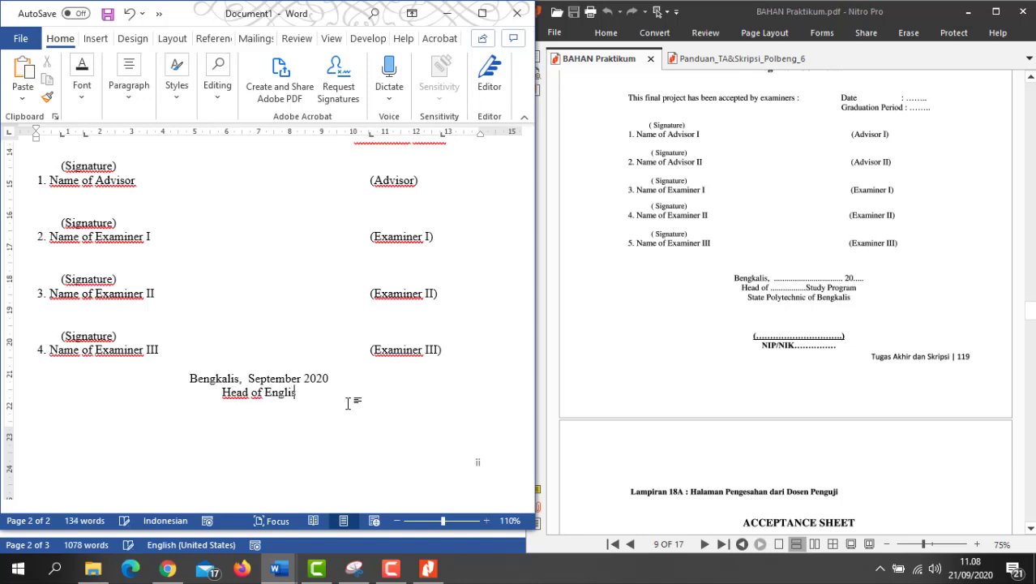
text(h)
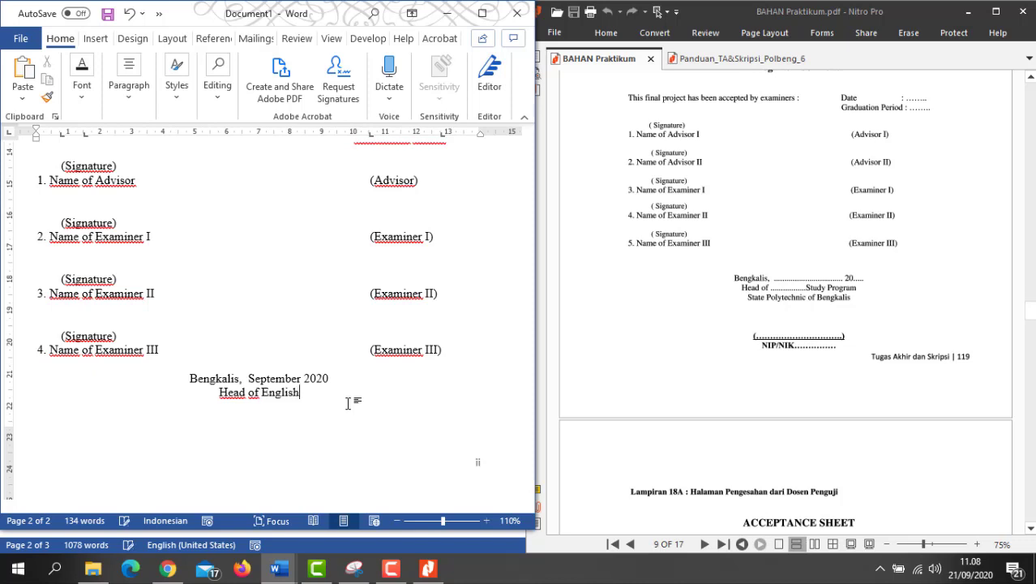
text( for )
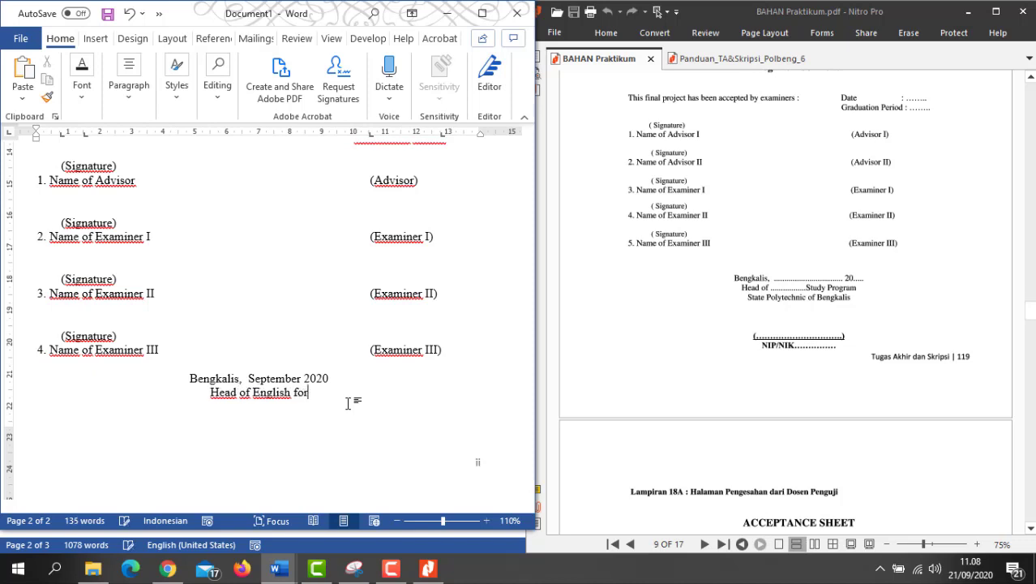
text(Busin)
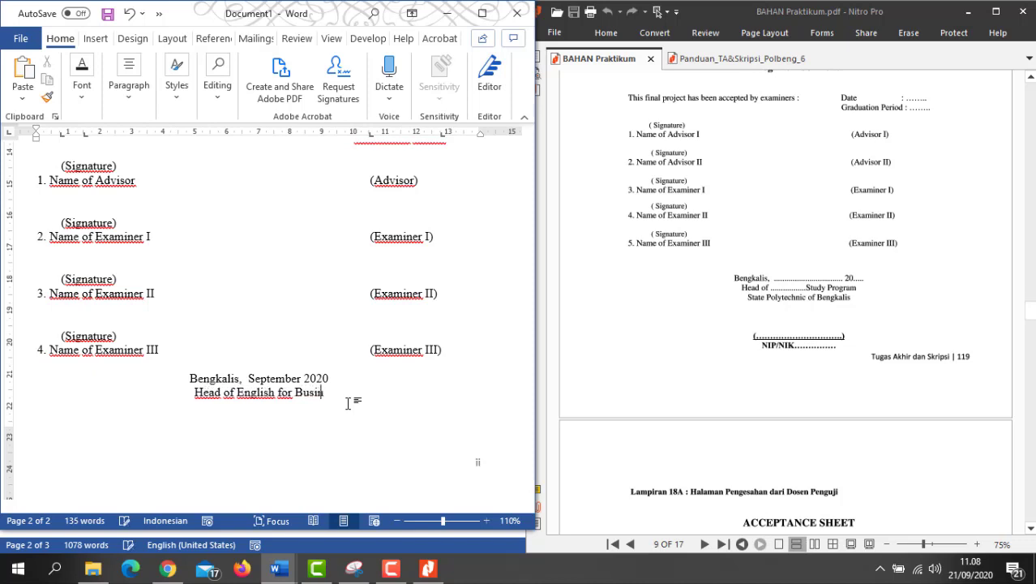
text(ess Co)
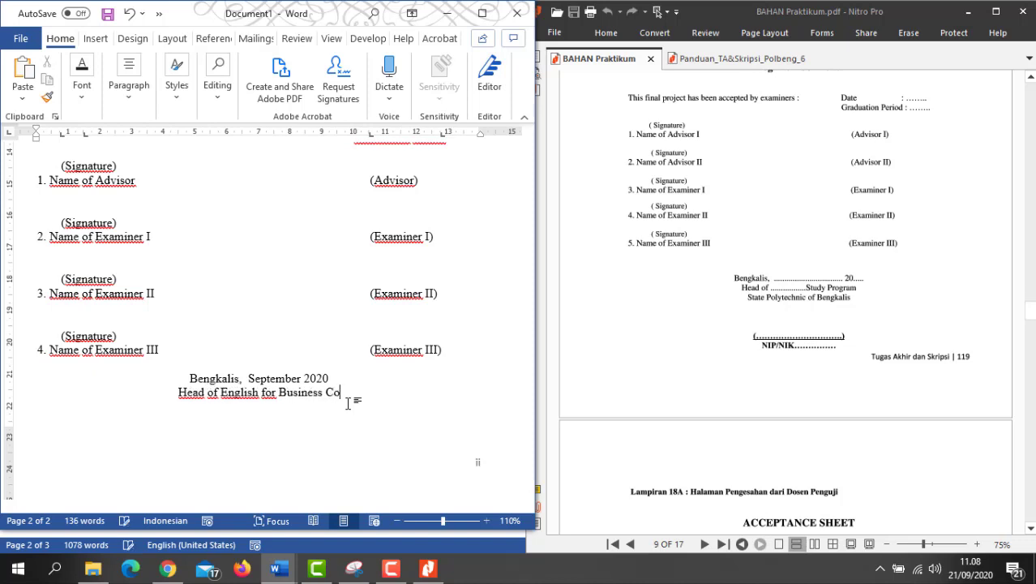
text(mmunicatio)
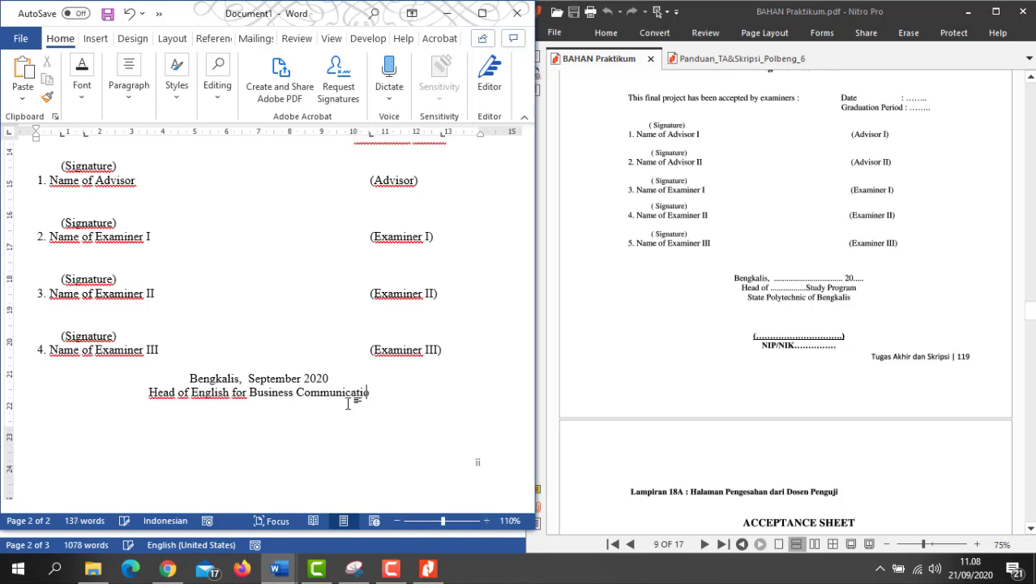
text(n and)
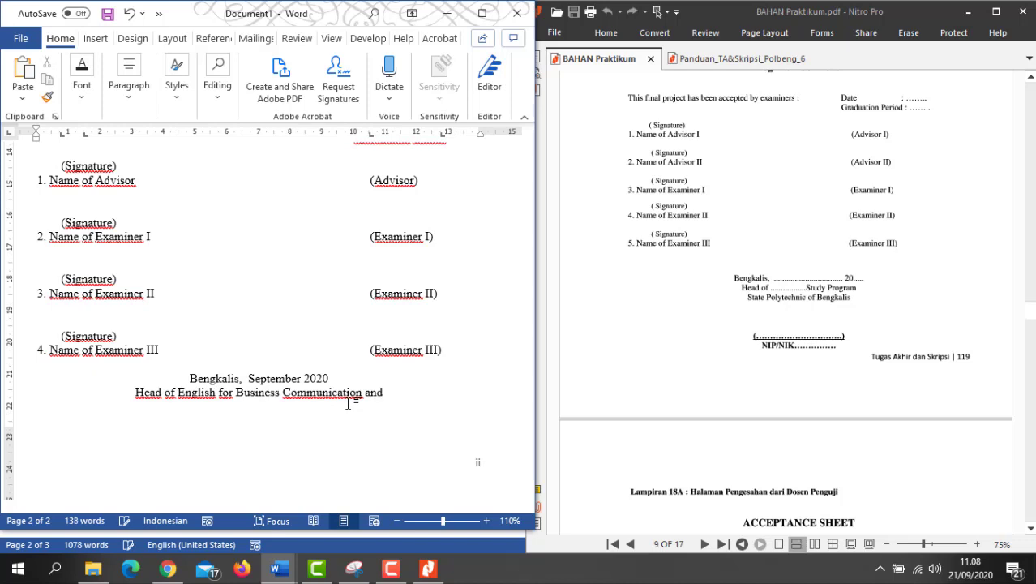
text(Pro)
key(BackSpace)
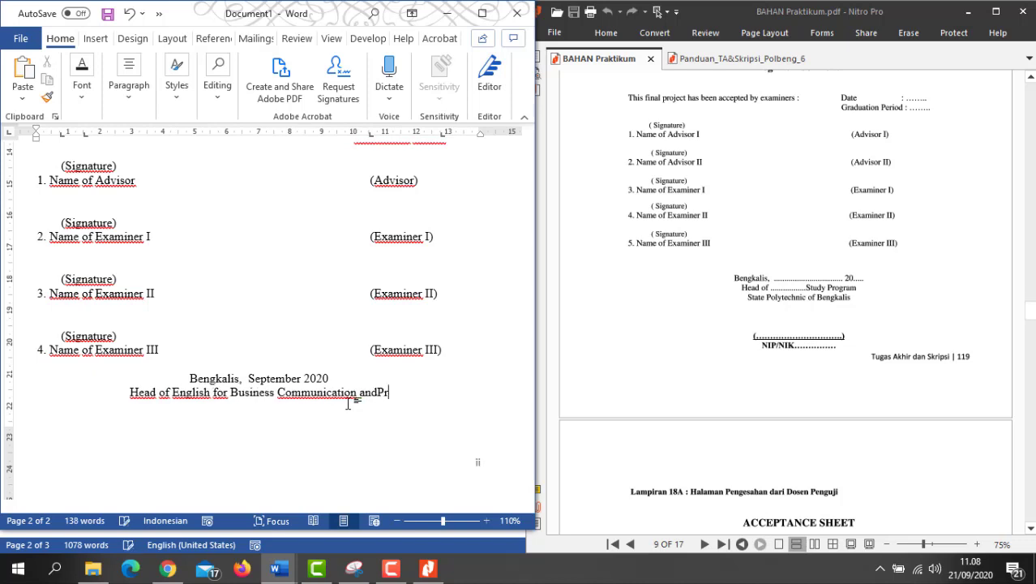
key(BackSpace)
key(BackSpace)
text(Pro)
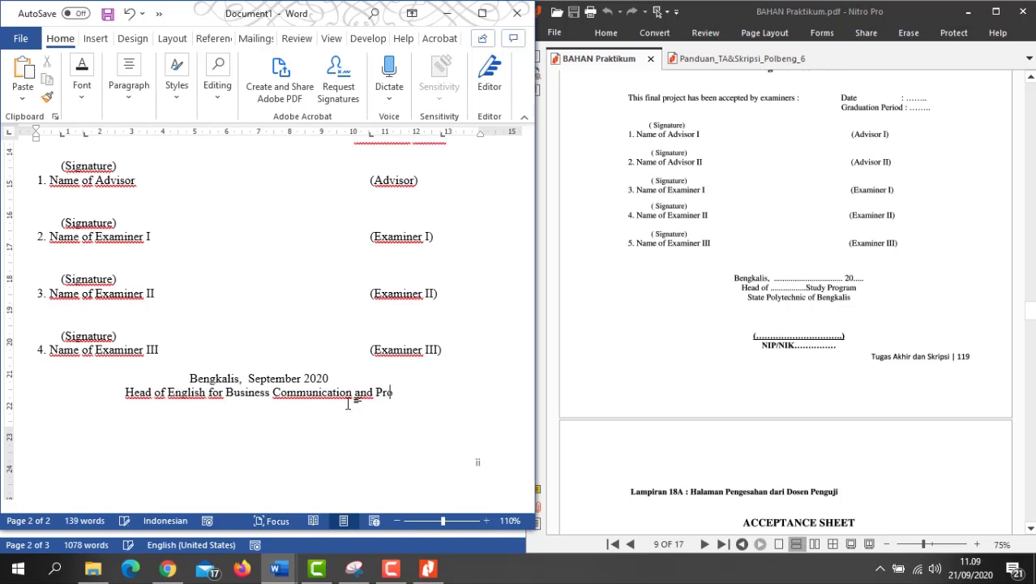
text(fessio)
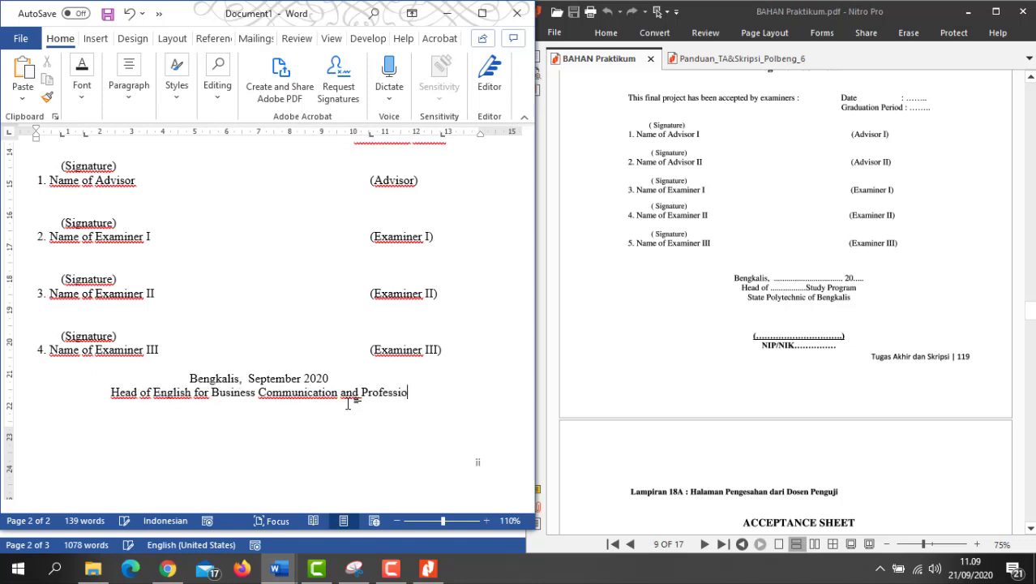
text(nal St)
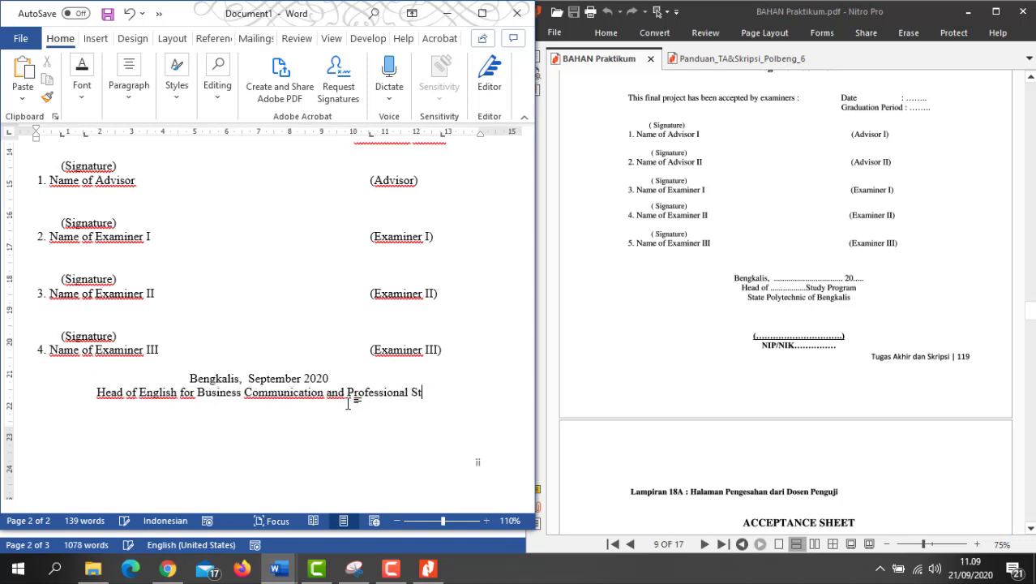
text(udy Program)
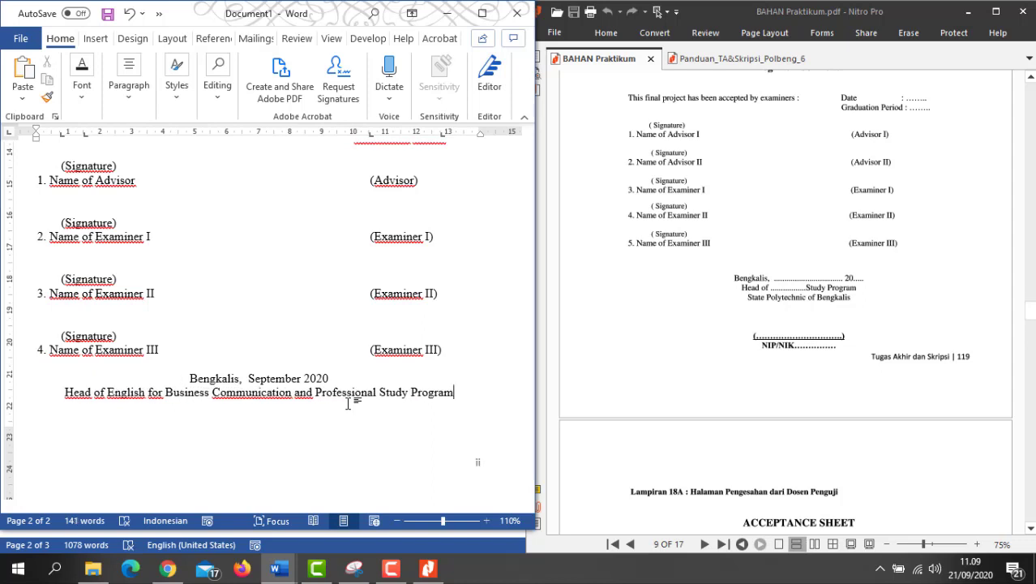
key(Return)
text(State Polytechn)
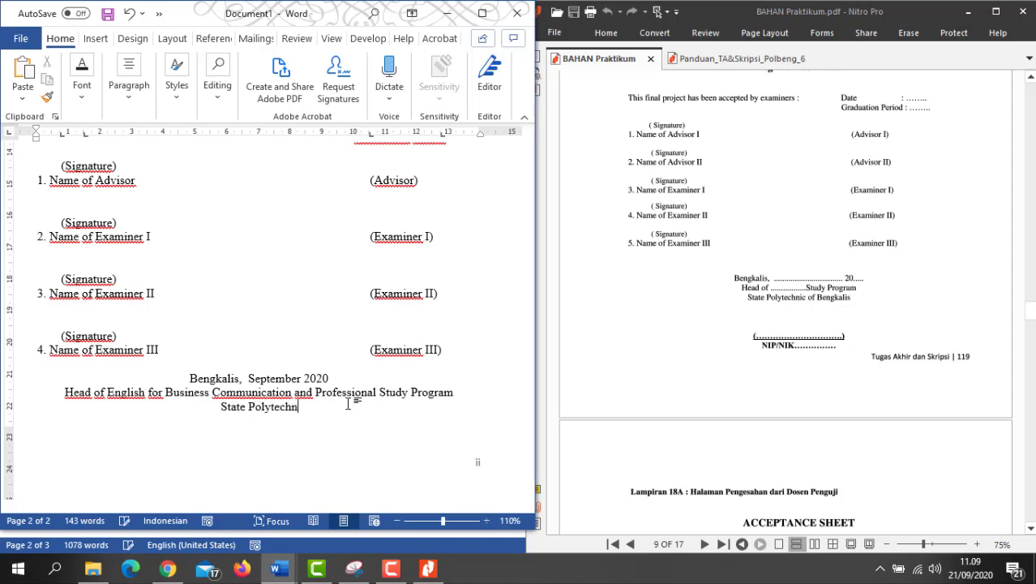
text(ic of)
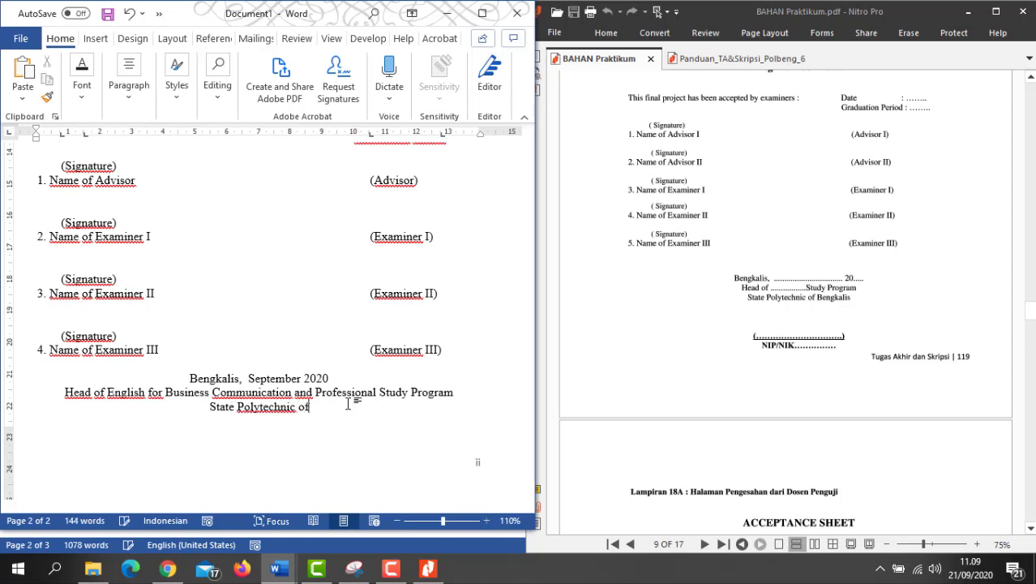
text( Bengkalis)
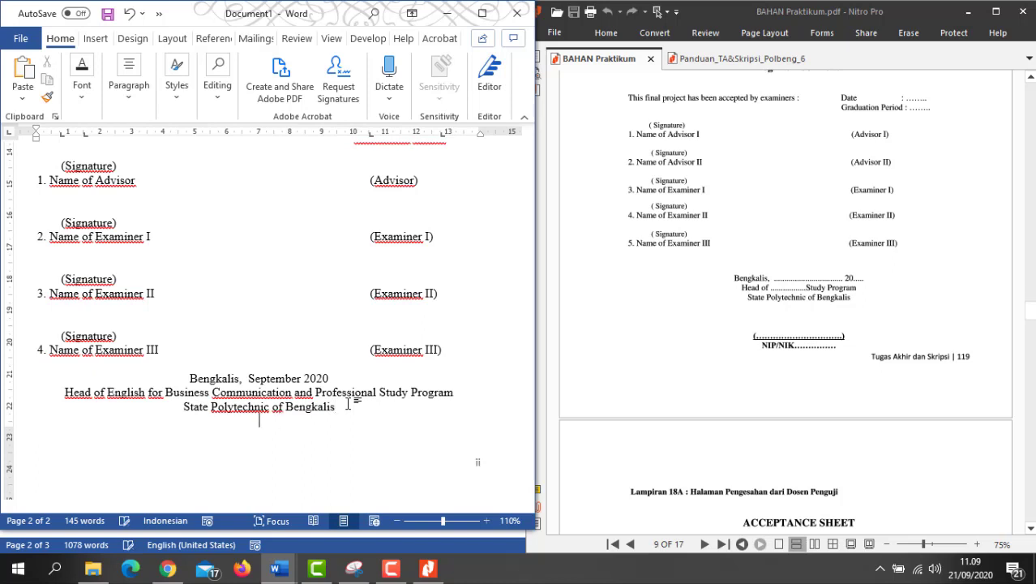
key(ctrl+Return)
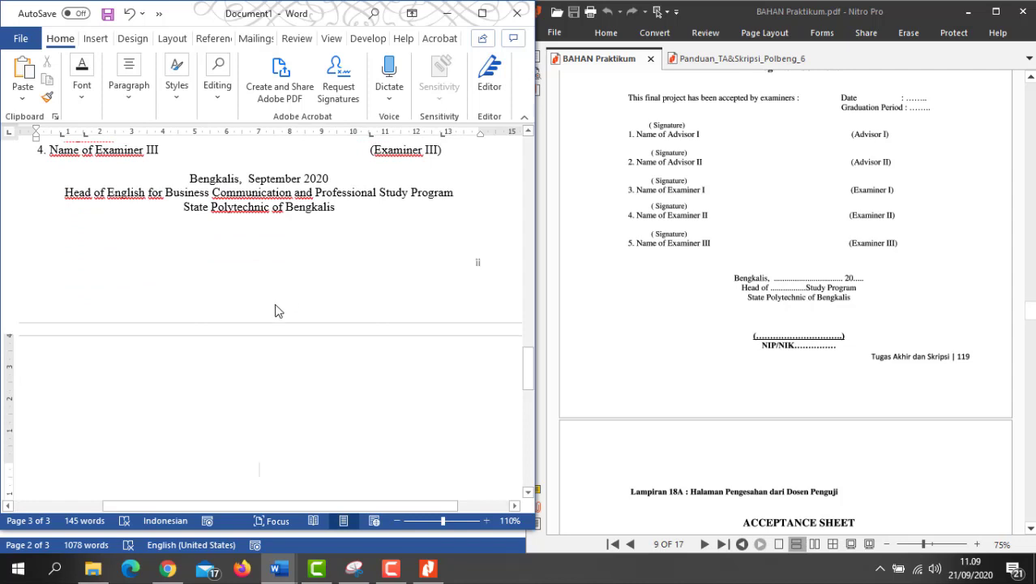
Step: Type the study-program head's name with academic degrees on the centred line, fix the comma spacing, and select it
scroll(283, 303, down, 1)
scroll(283, 303, down, 1)
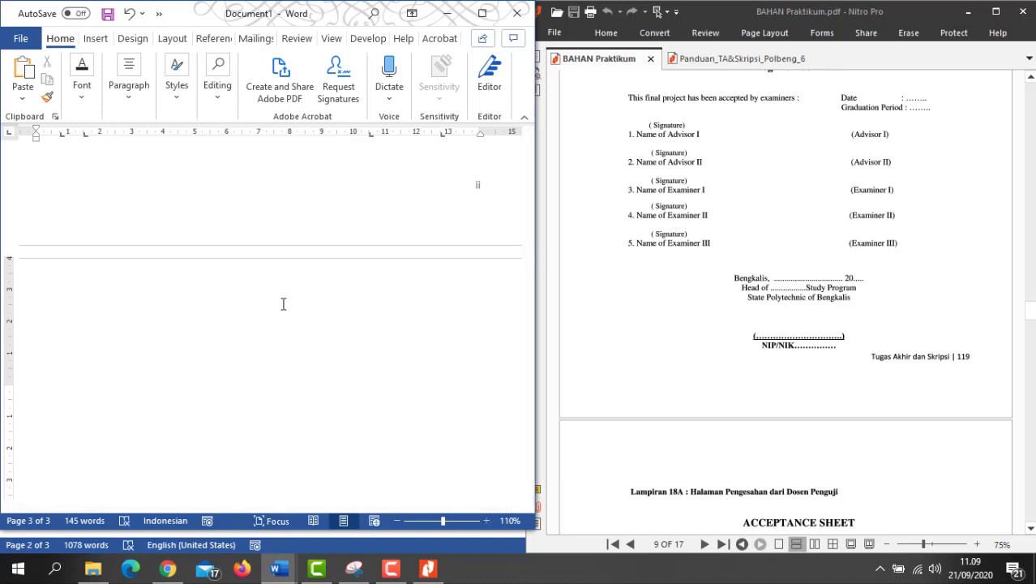
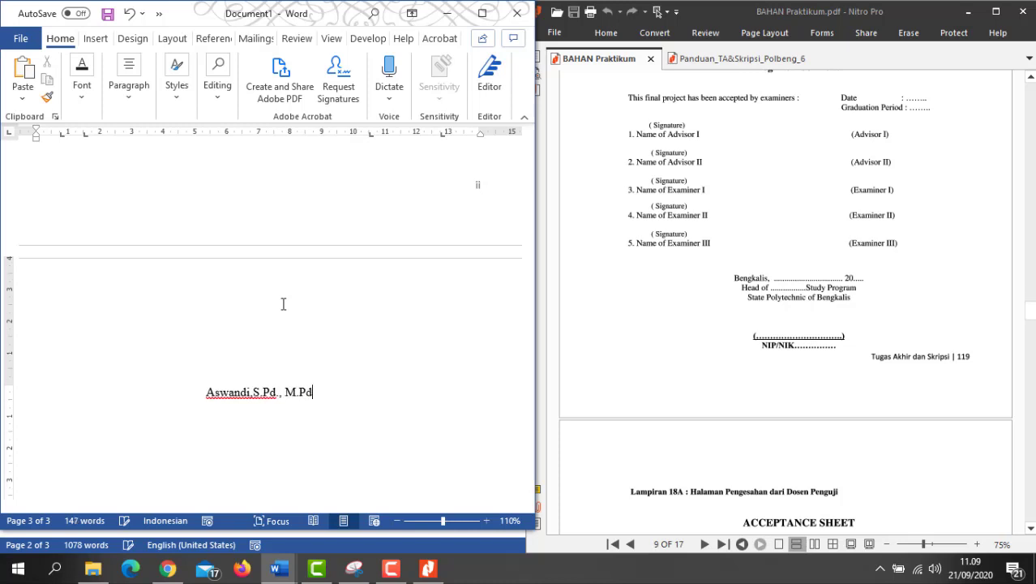
click(256, 392)
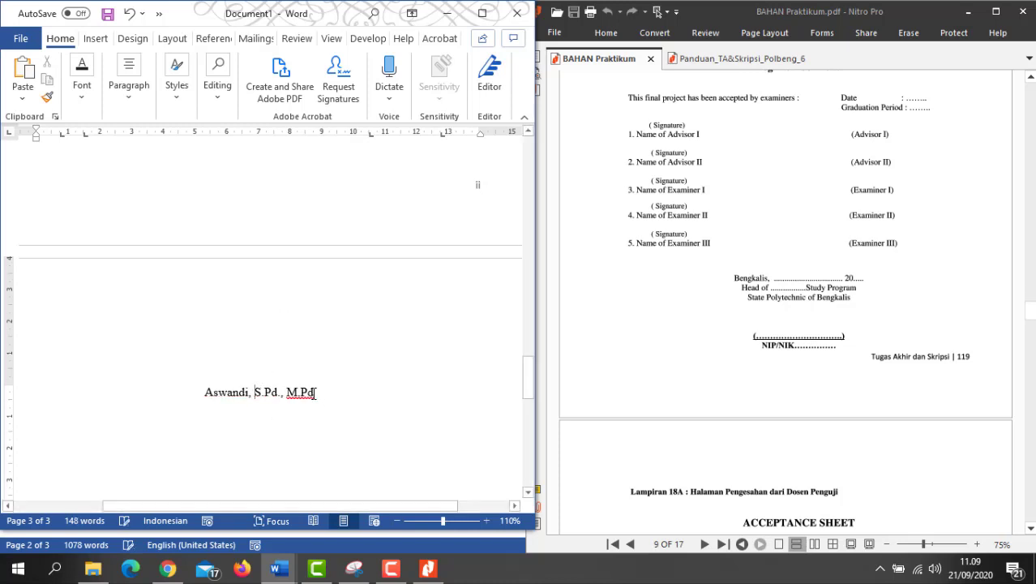
drag(315, 394, 210, 398)
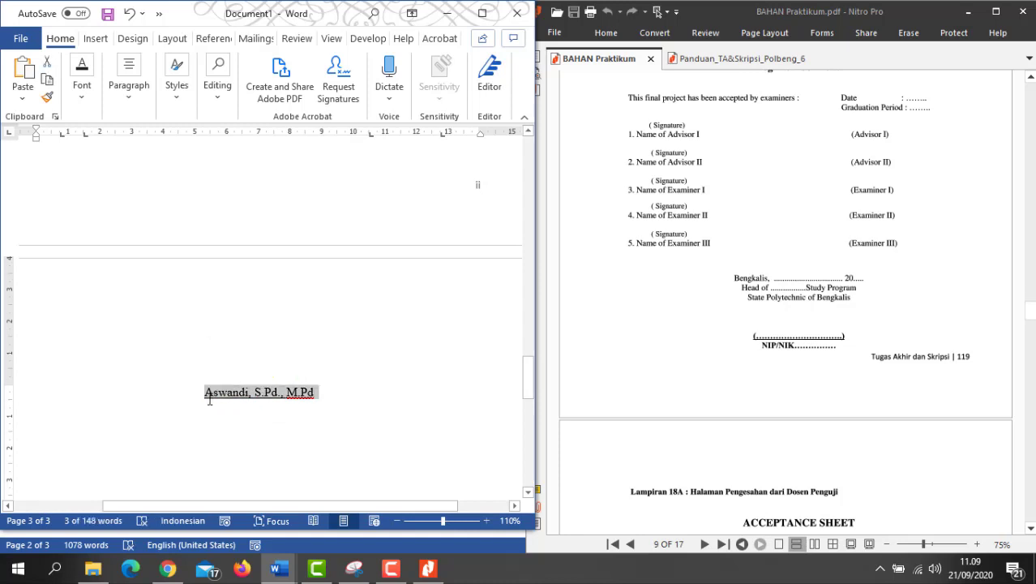
Step: Make the head's name bold and add a non-underlined 'NIP' line beneath it
key(ctrl+b)
click(326, 395)
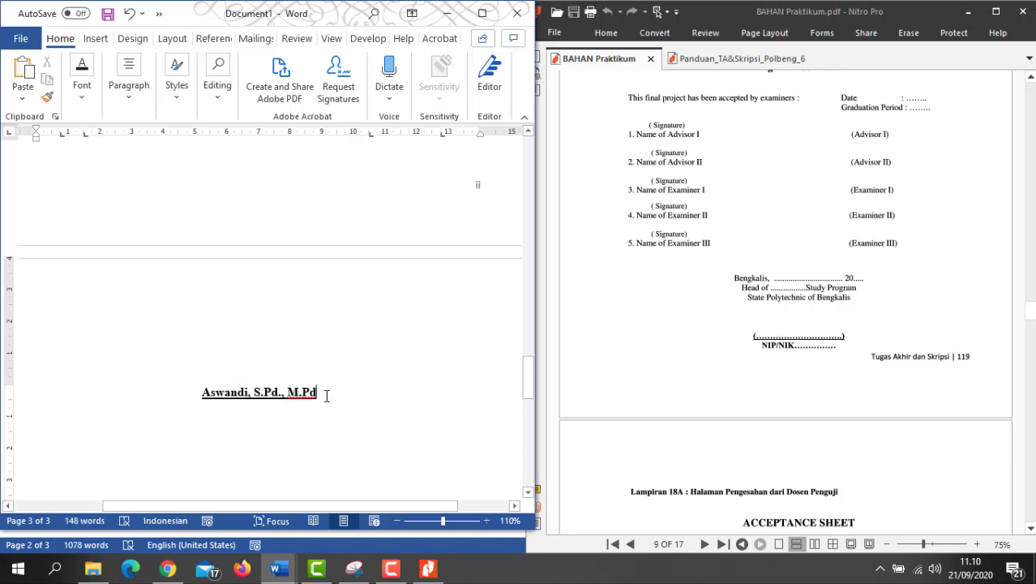
key(Return)
text(NIP)
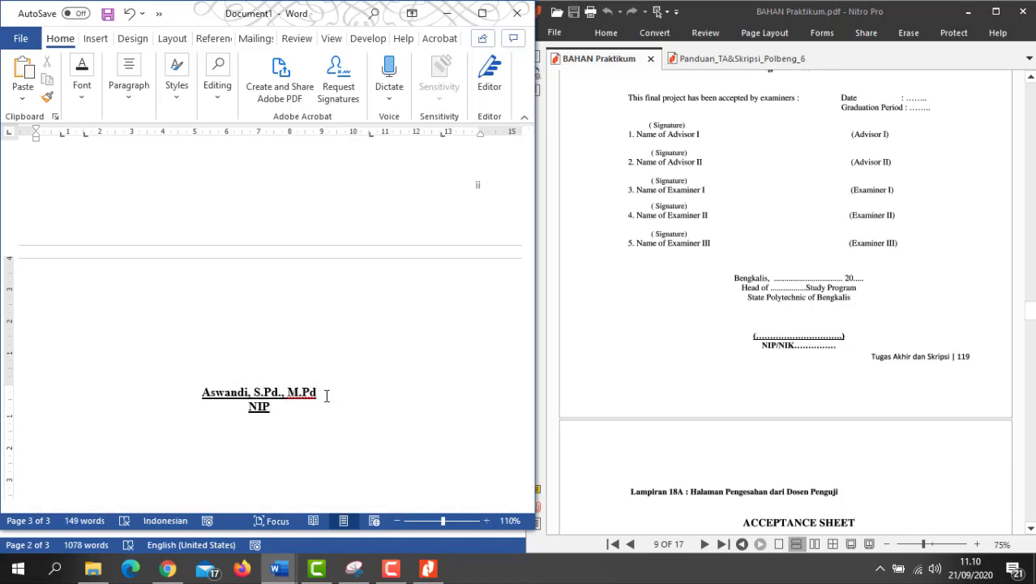
key(shift+Home)
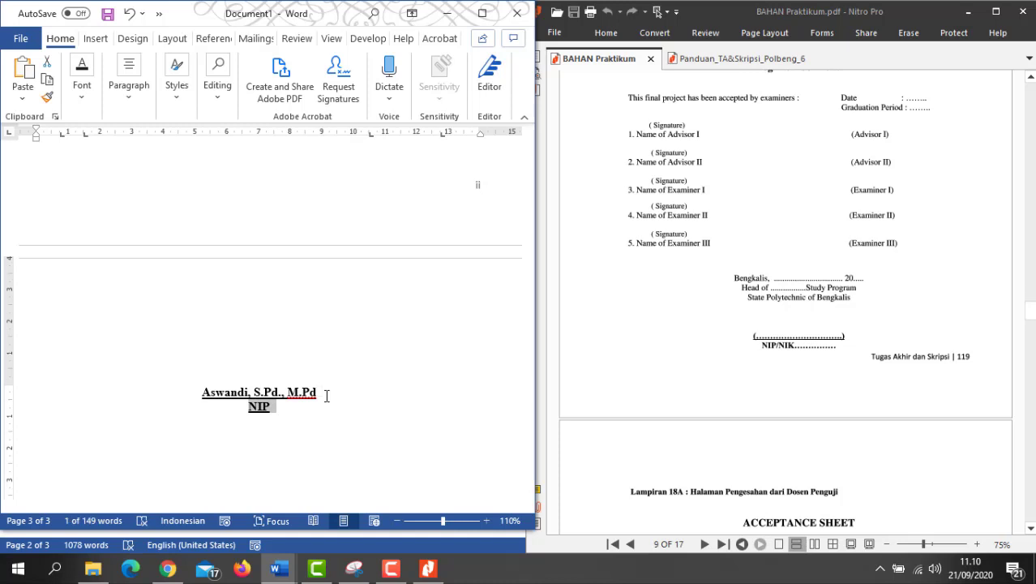
key(ctrl+u)
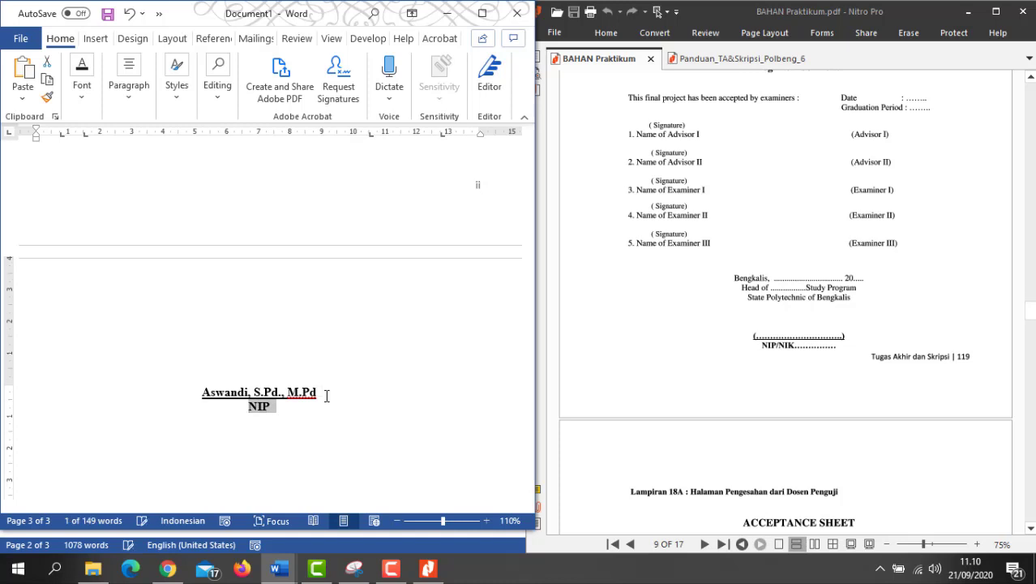
Step: Paste the head's employee number after NIP, separated by a space, with Word maximized
click(271, 407)
right_click(272, 408)
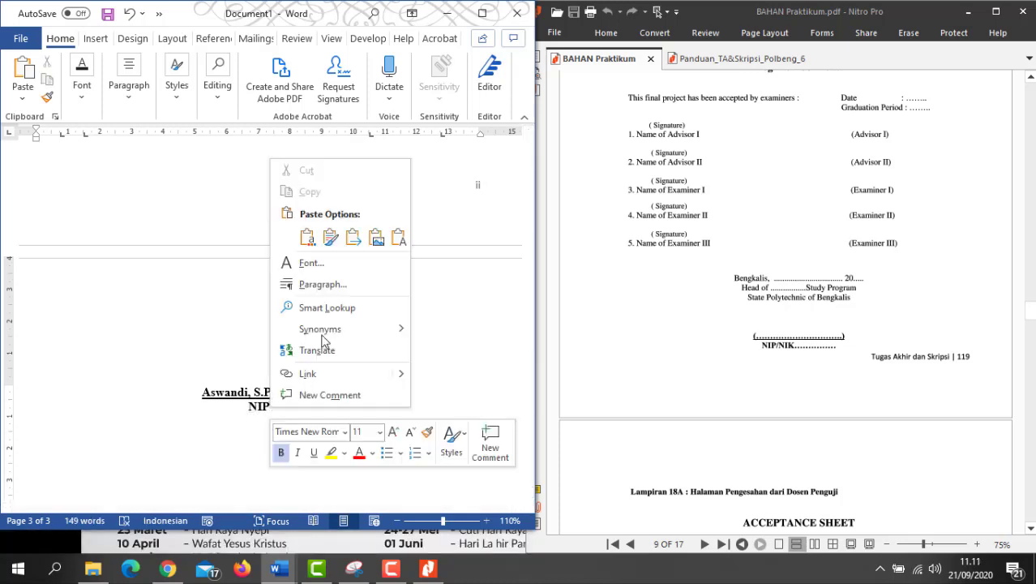
click(397, 237)
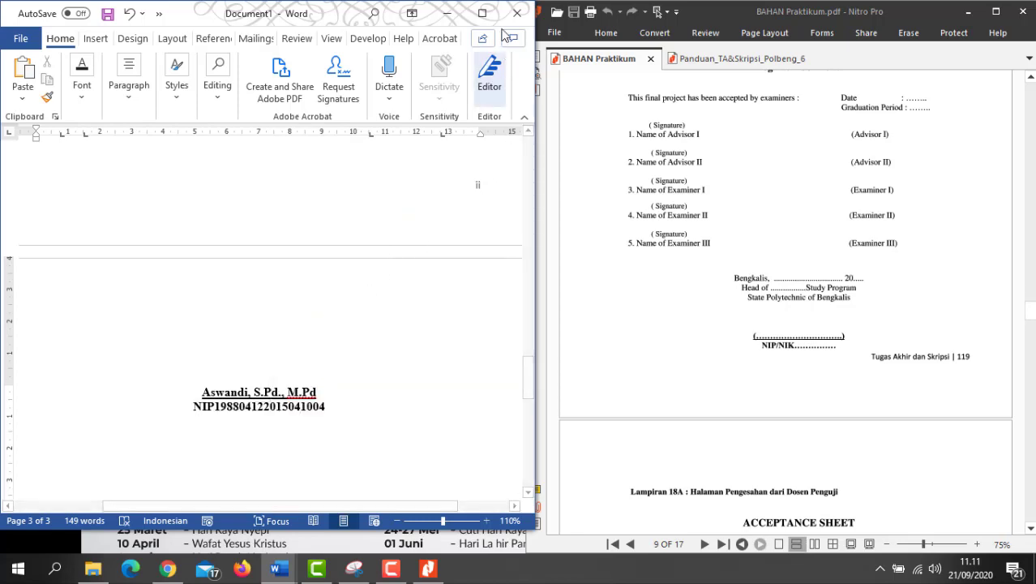
click(482, 13)
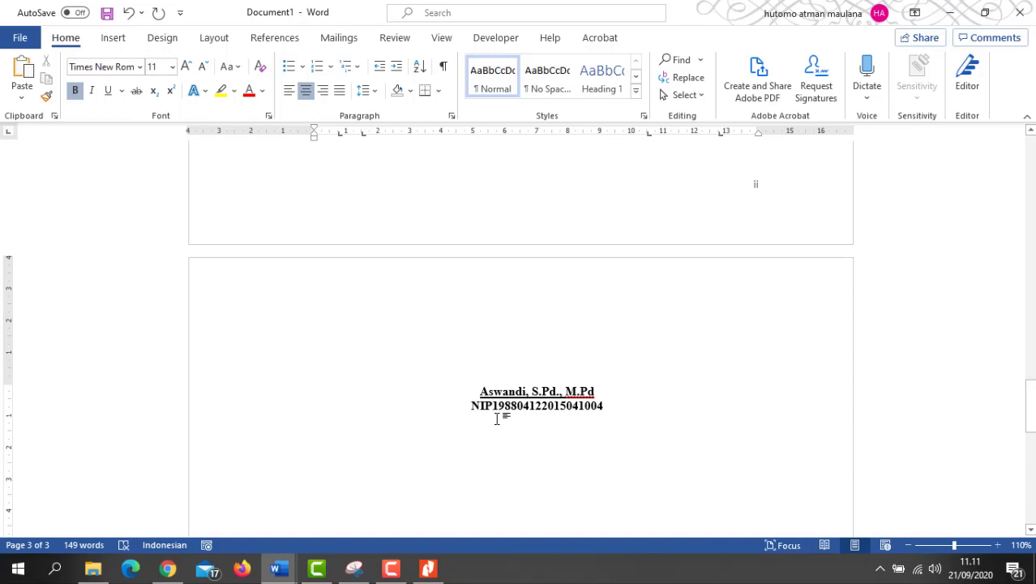
click(496, 412)
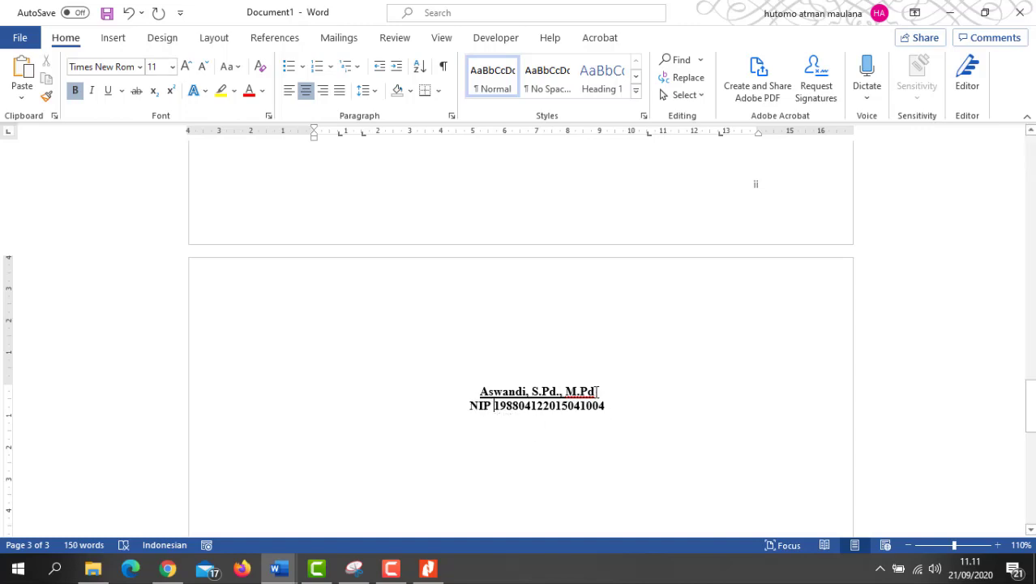
scroll(557, 416, up, 15)
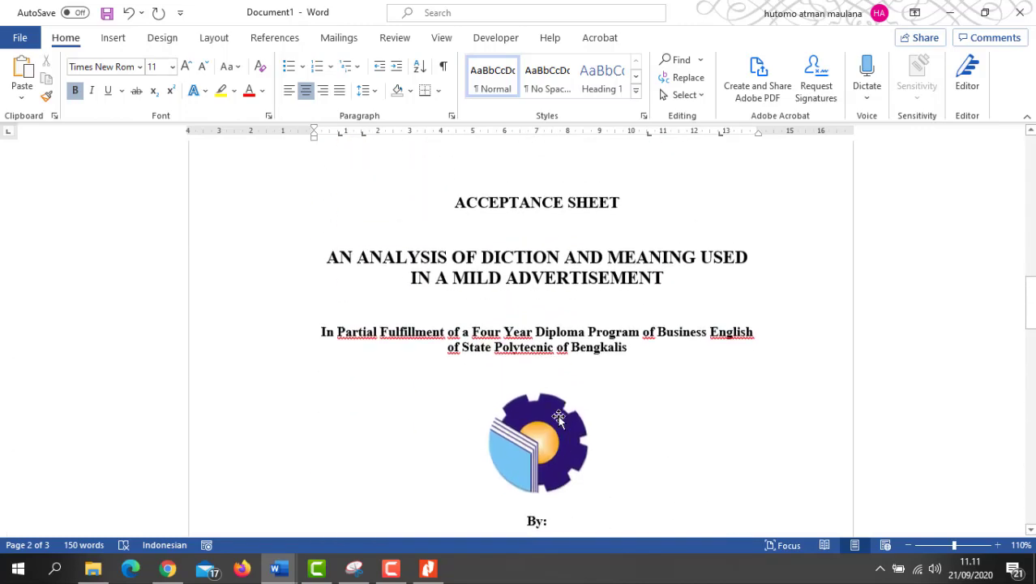
scroll(558, 416, up, 3)
click(564, 294)
Step: Remove the blank line above 'In Partial Fulfillment' and add a blank line above the signatory name
scroll(565, 296, down, 2)
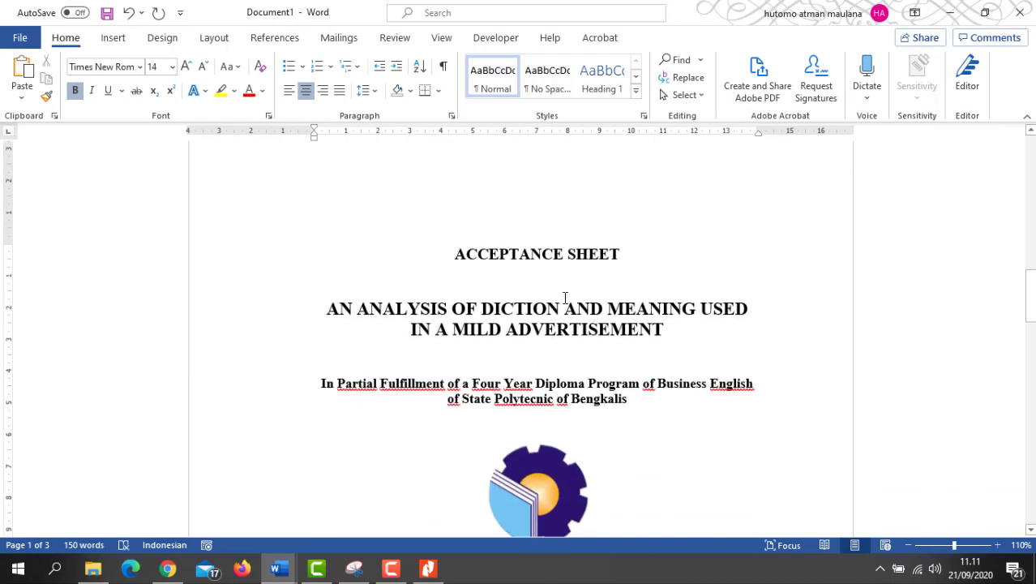
scroll(565, 297, down, 5)
scroll(552, 294, up, 3)
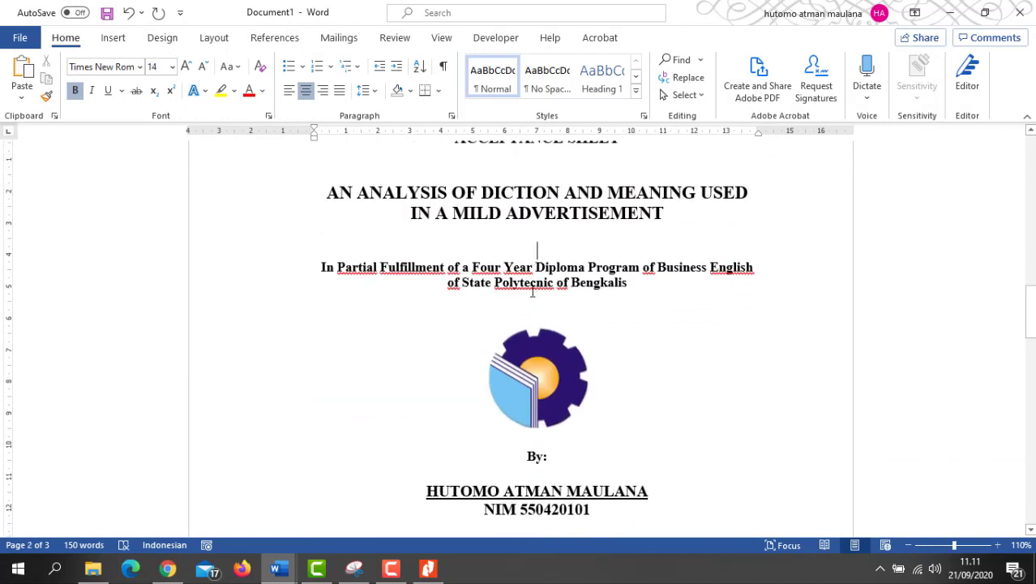
key(Delete)
scroll(535, 316, up, 2)
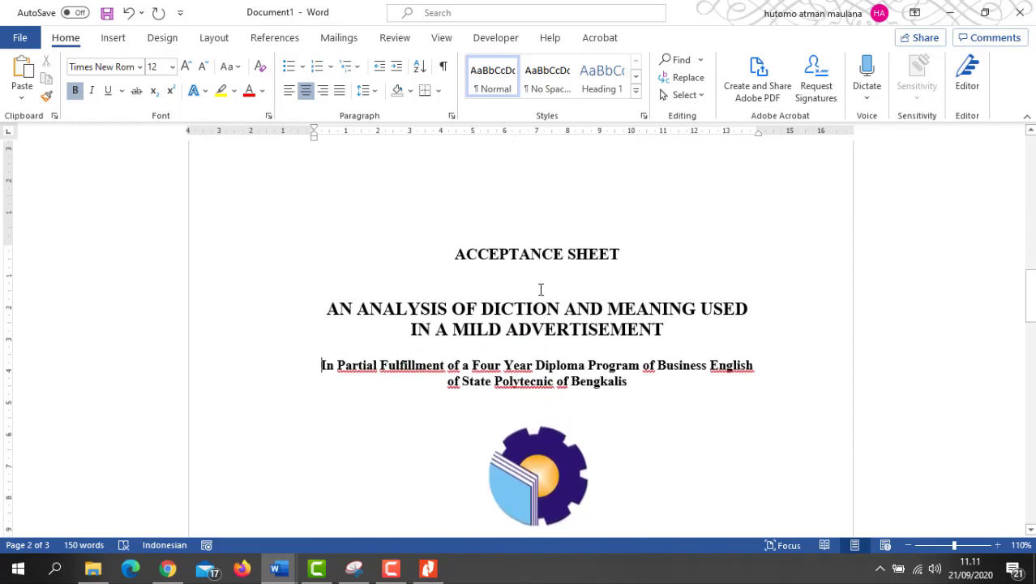
click(543, 416)
scroll(567, 438, down, 7)
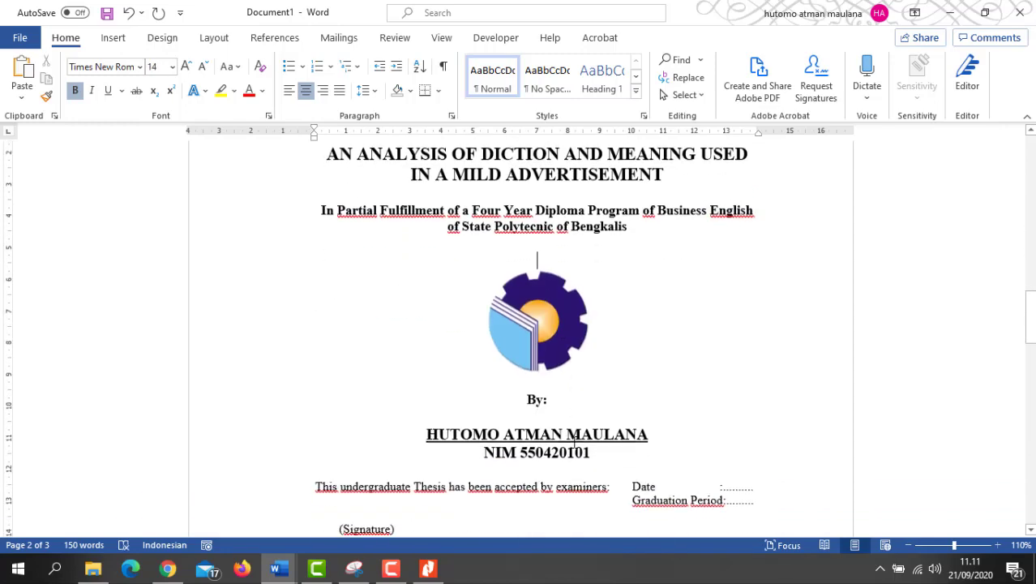
scroll(574, 444, down, 1)
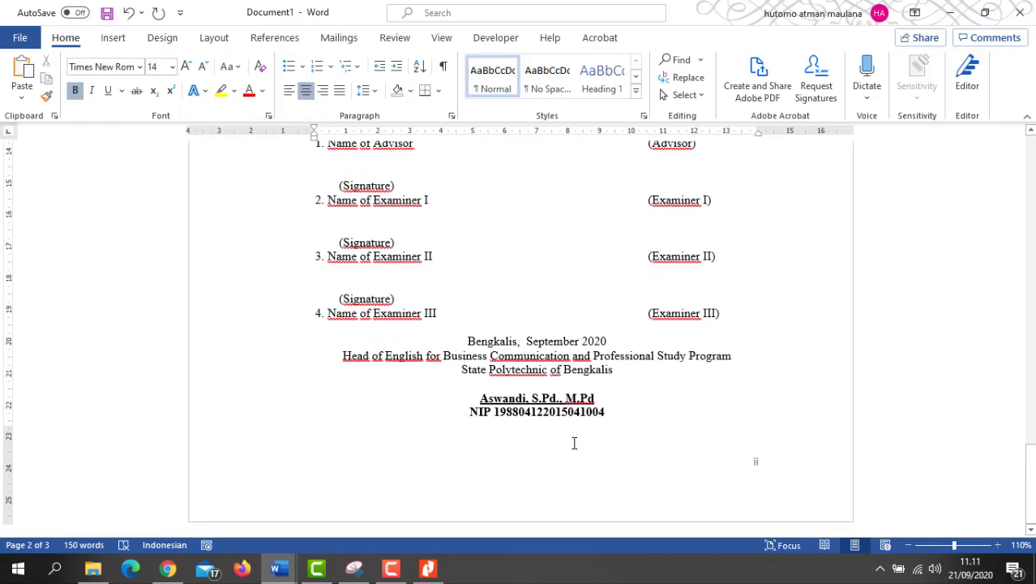
click(535, 383)
key(Return)
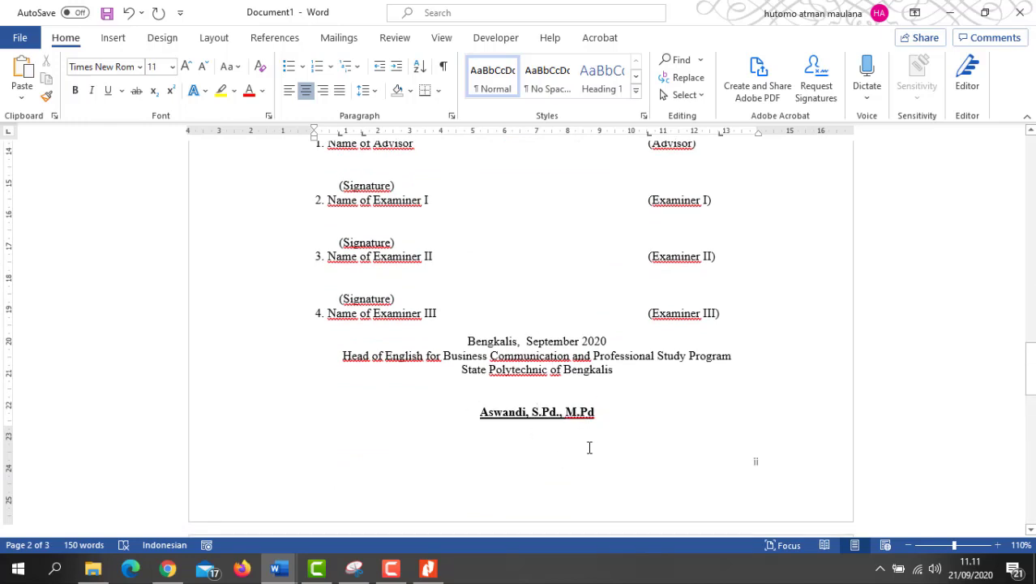
Step: Shrink the logo and delete the empty line under the title
scroll(589, 448, up, 10)
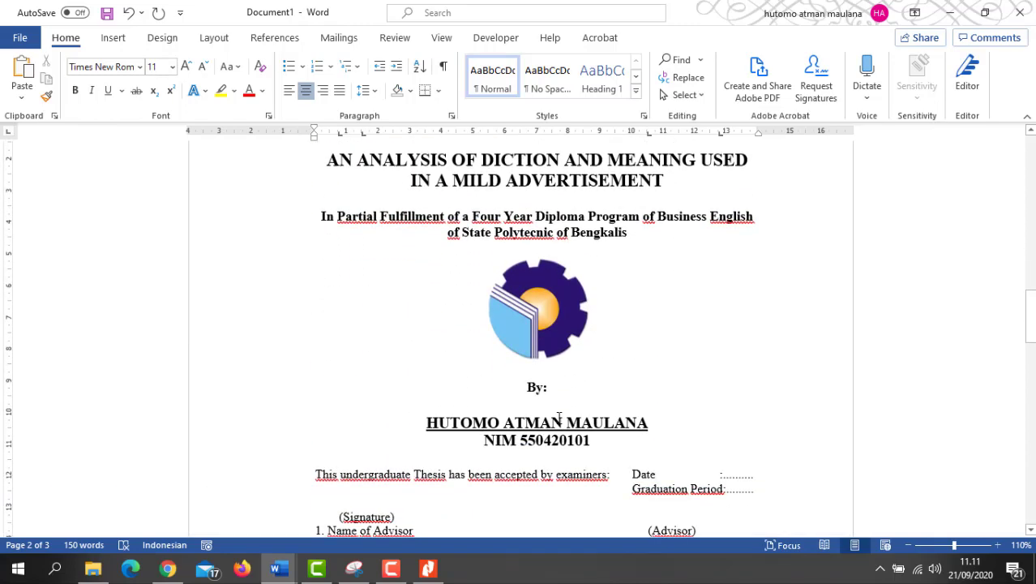
click(548, 371)
click(564, 312)
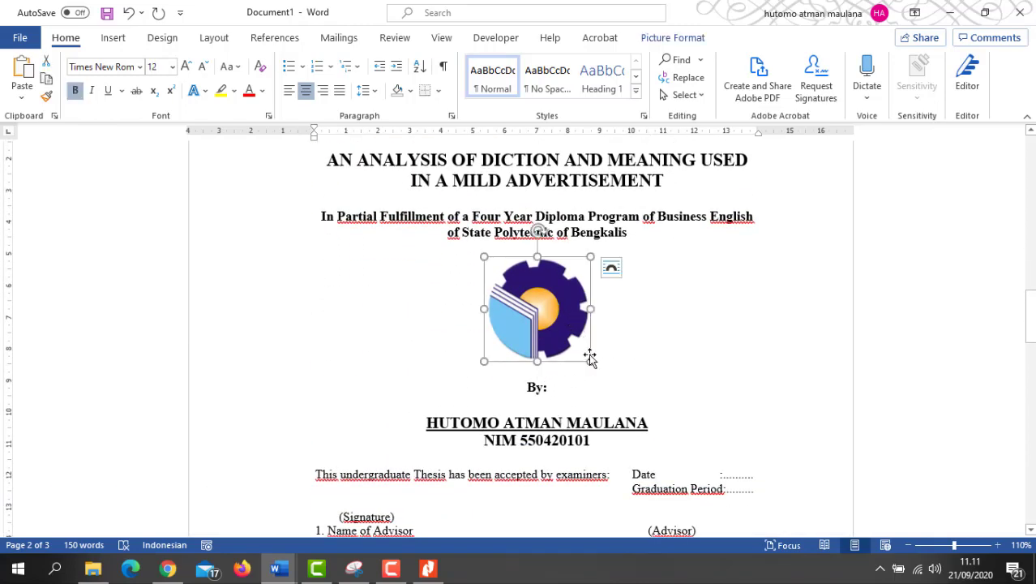
drag(590, 358, 572, 335)
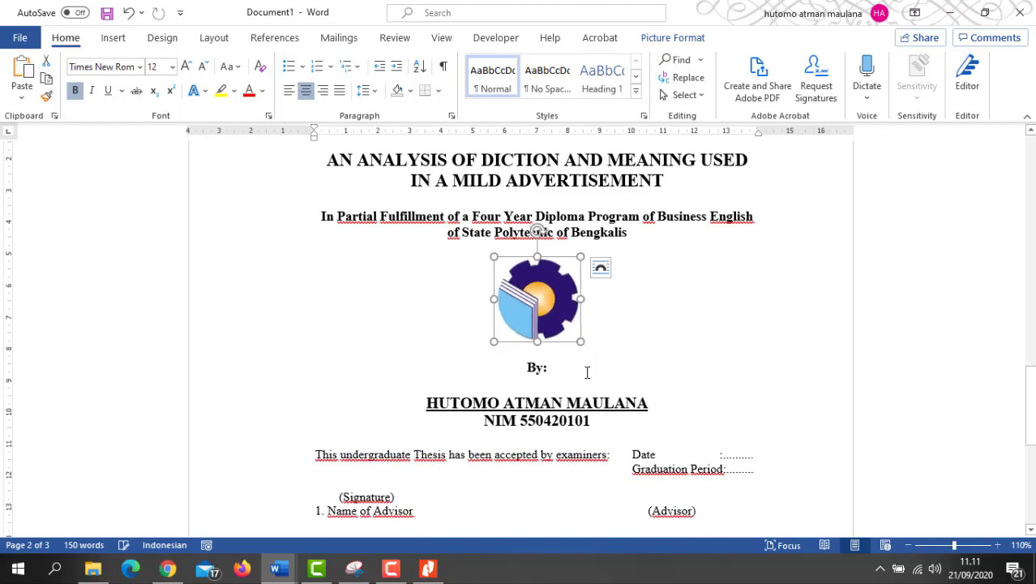
scroll(585, 371, up, 5)
click(569, 329)
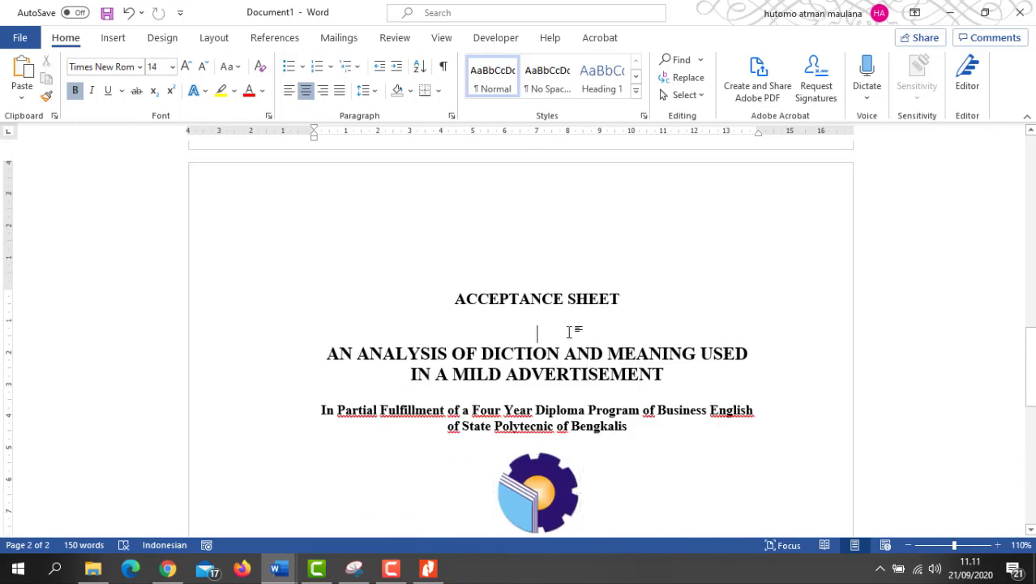
key(Delete)
Step: Add extra blank lines above the signatory name and above the Bengkalis date line
scroll(590, 387, down, 4)
scroll(591, 387, down, 10)
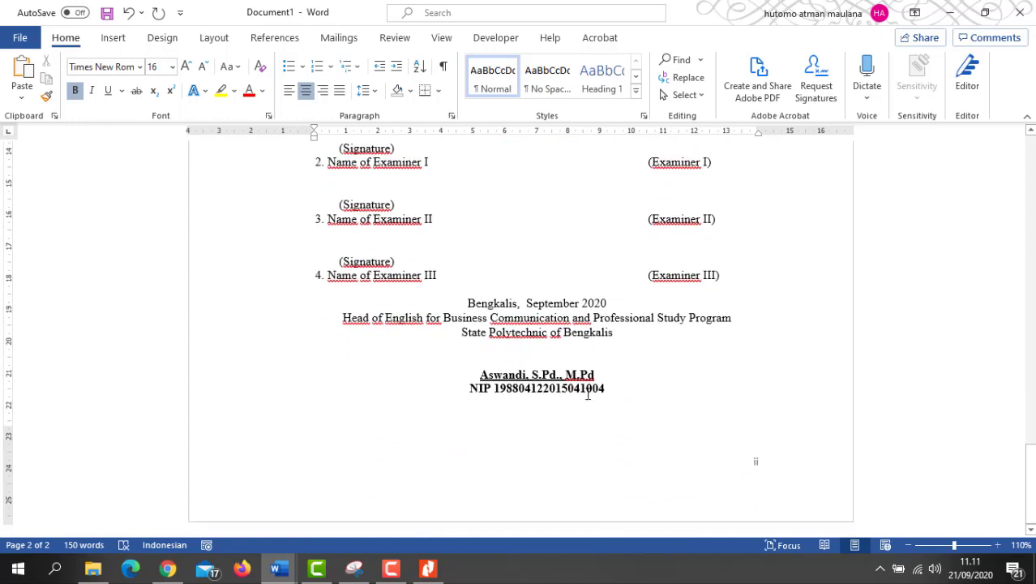
click(561, 359)
key(Return)
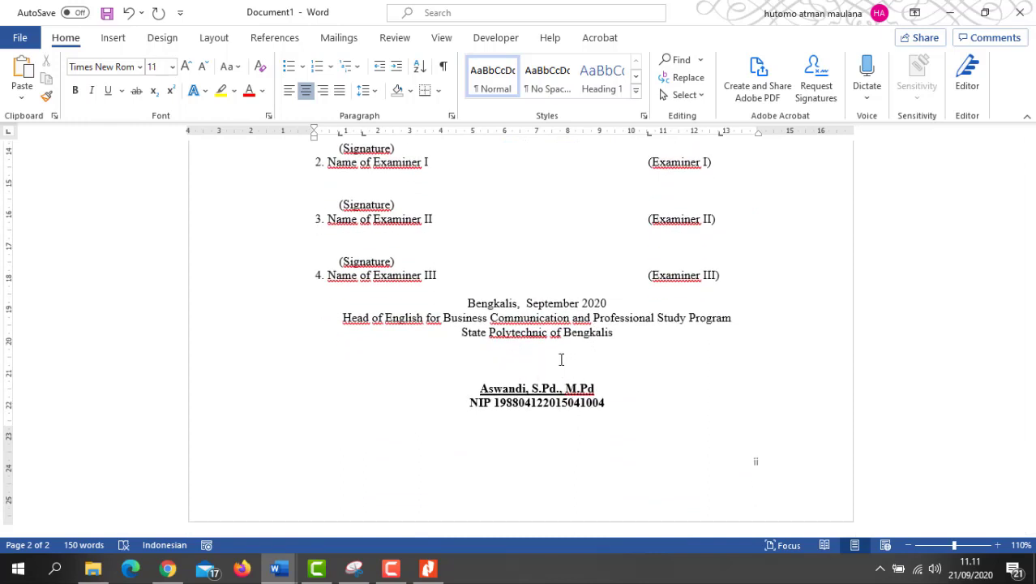
key(Up)
key(Up)
key(Up)
key(Home)
key(Return)
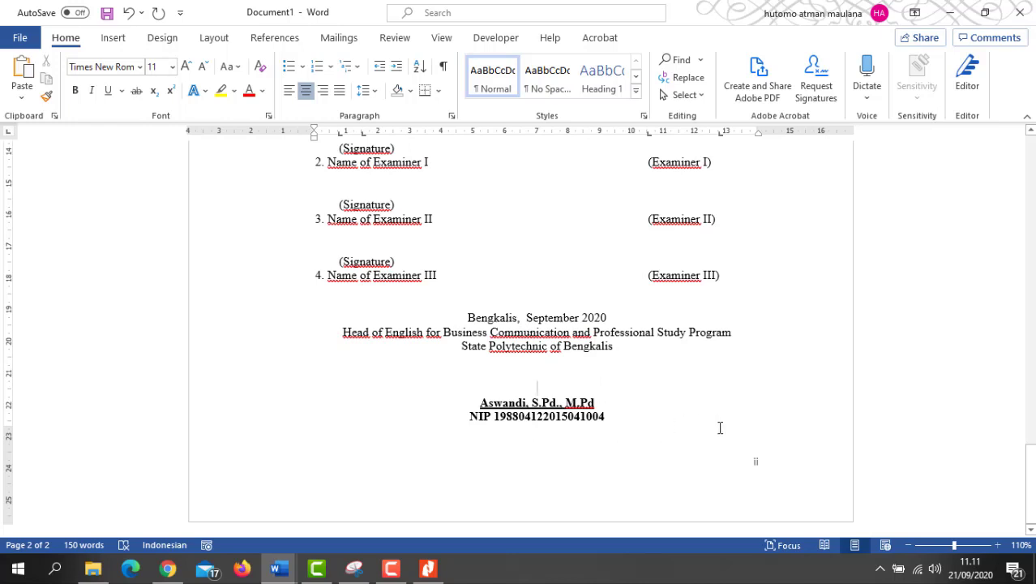
Step: Set the footer page number 'ii' to Times New Roman and leave the footer
double_click(756, 465)
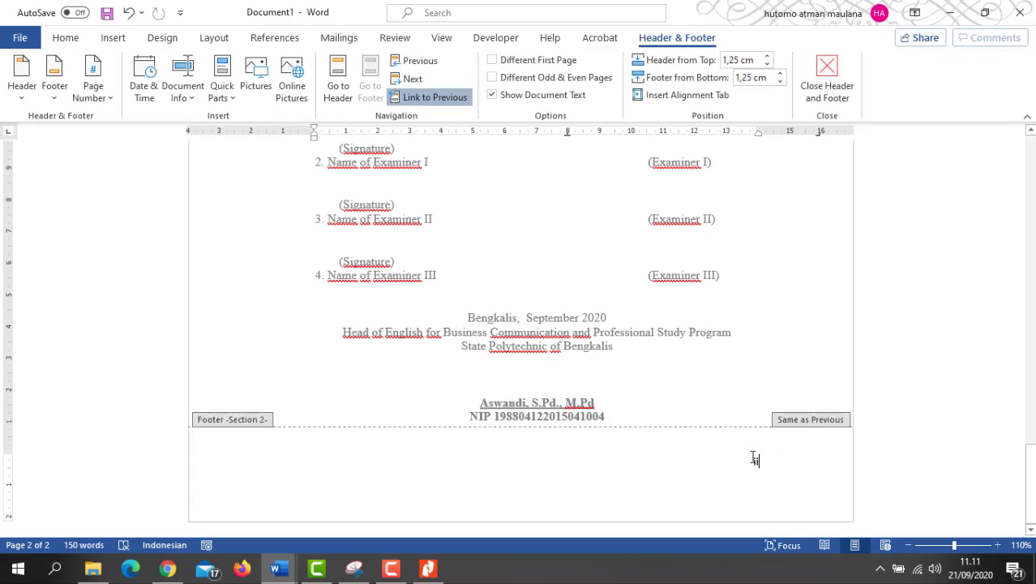
double_click(744, 459)
click(65, 38)
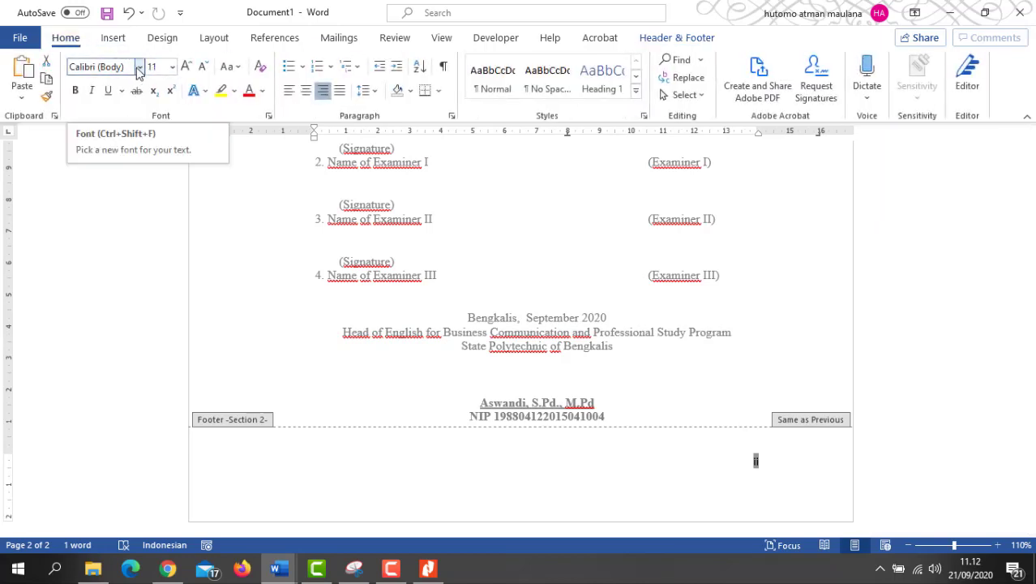
click(141, 66)
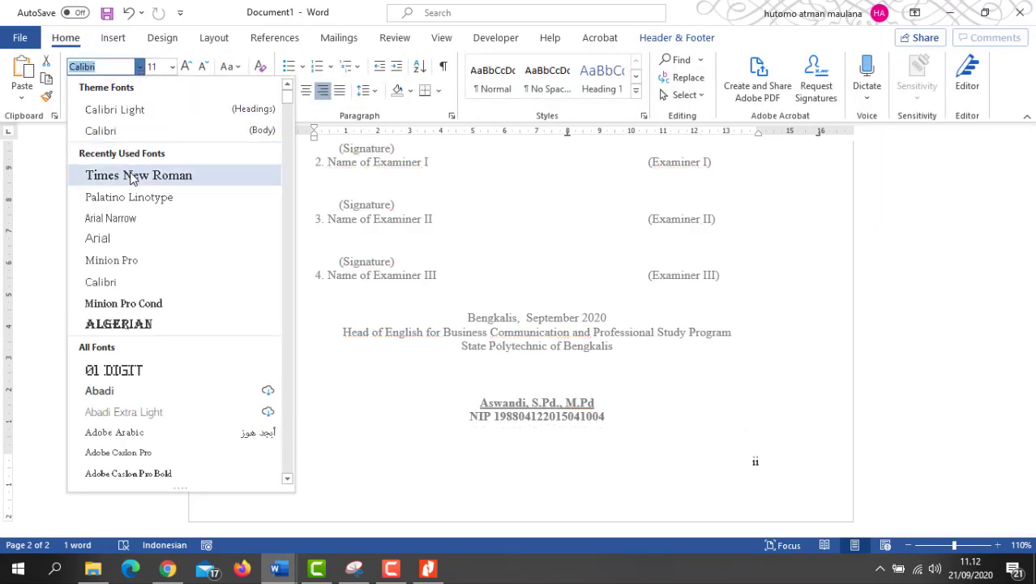
click(134, 176)
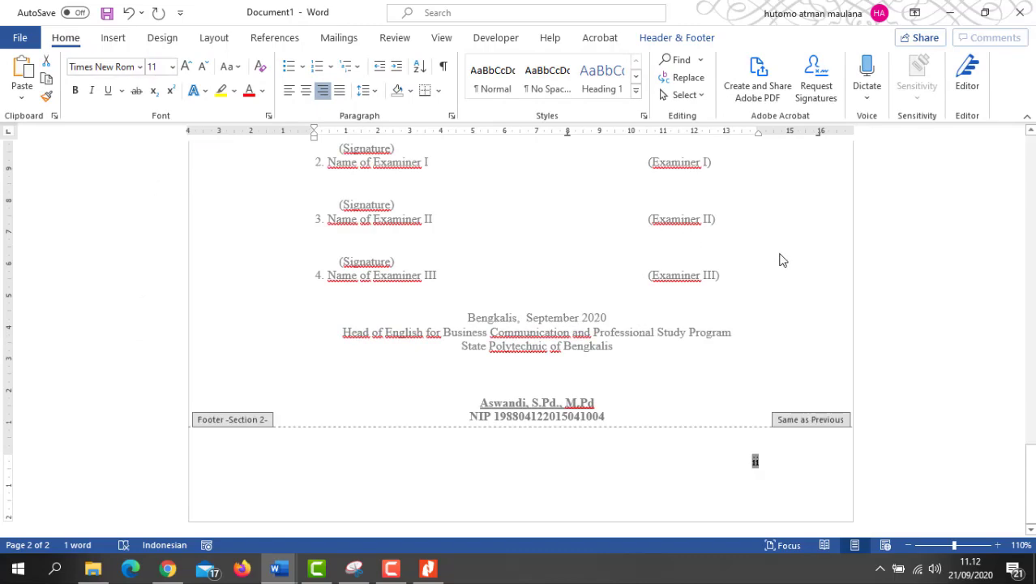
key(Escape)
Step: Review page 2 and place the caret at the end of the NIP line
scroll(573, 368, up, 10)
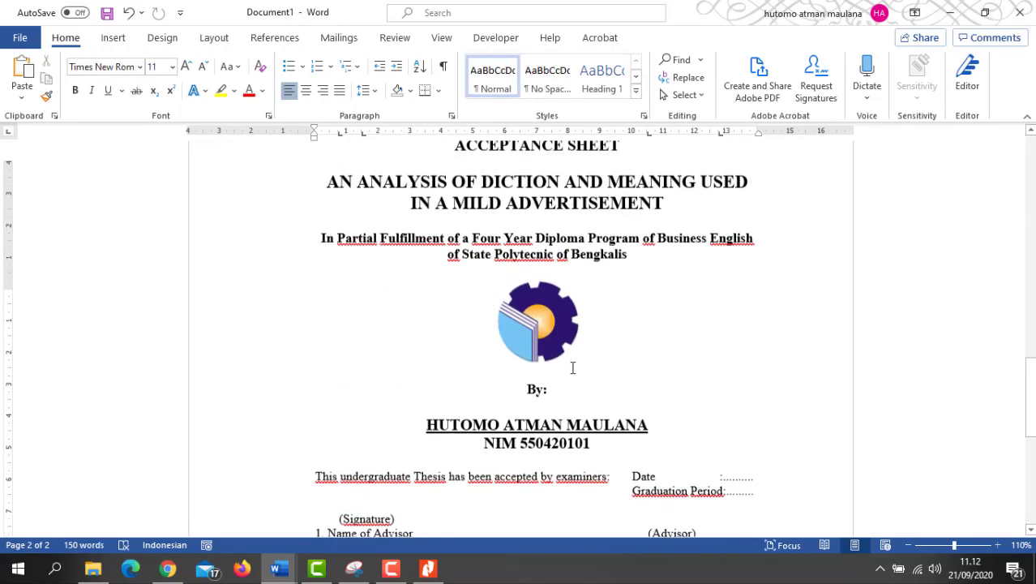
scroll(572, 368, up, 12)
scroll(571, 371, down, 6)
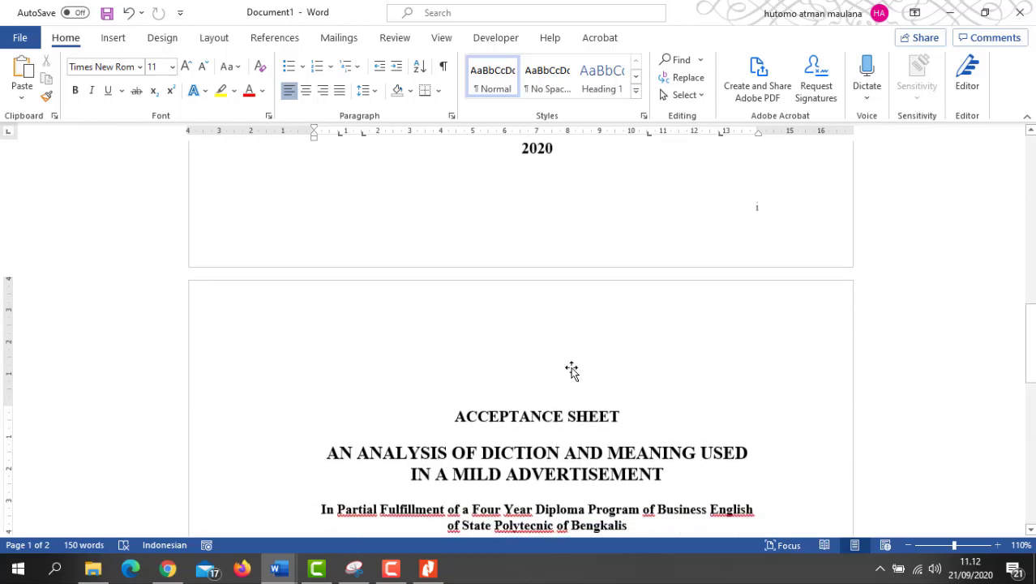
scroll(572, 371, down, 15)
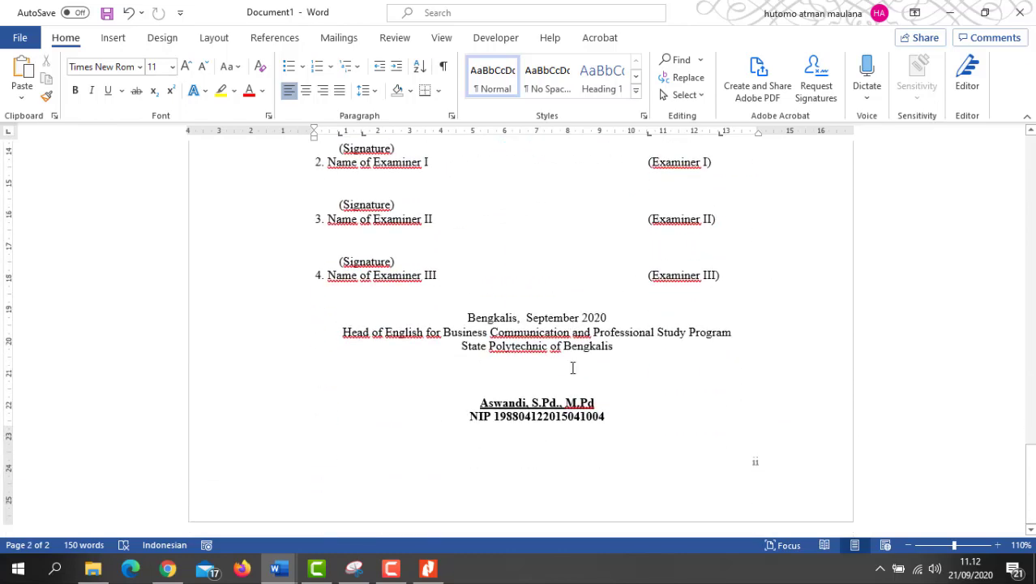
scroll(572, 368, up, 5)
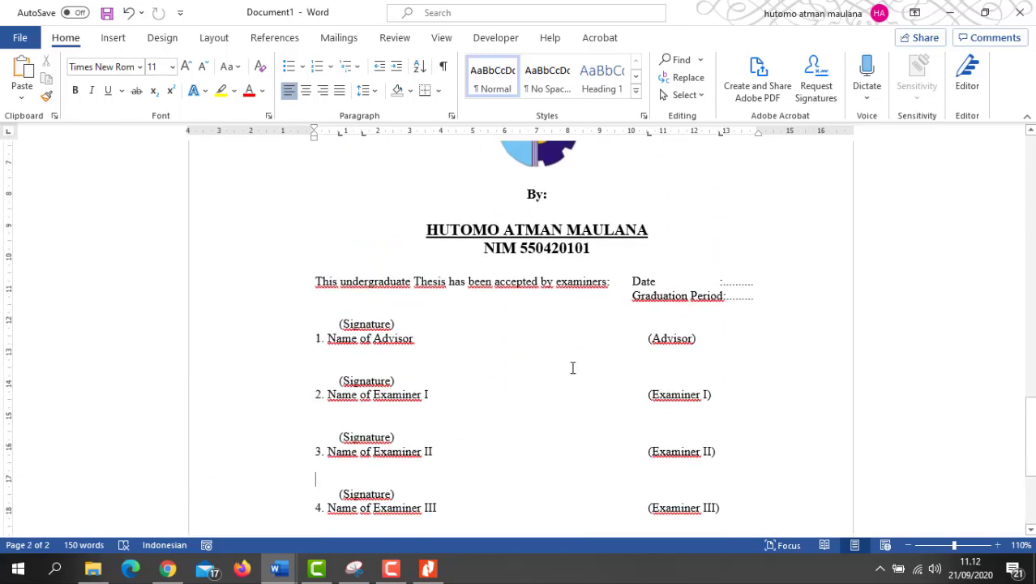
scroll(572, 368, down, 1)
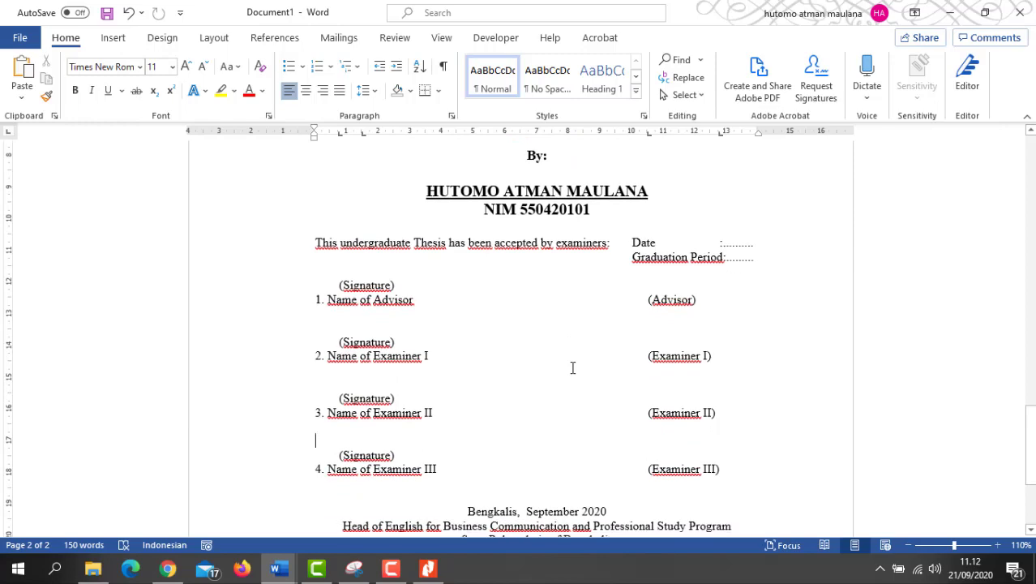
scroll(659, 338, down, 5)
scroll(659, 340, up, 11)
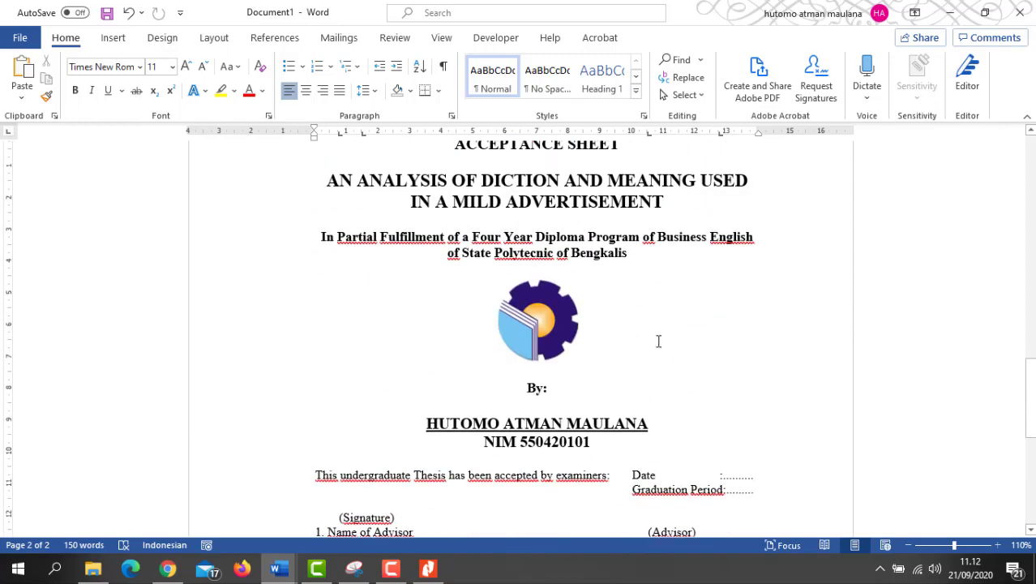
scroll(659, 341, up, 4)
scroll(658, 341, down, 15)
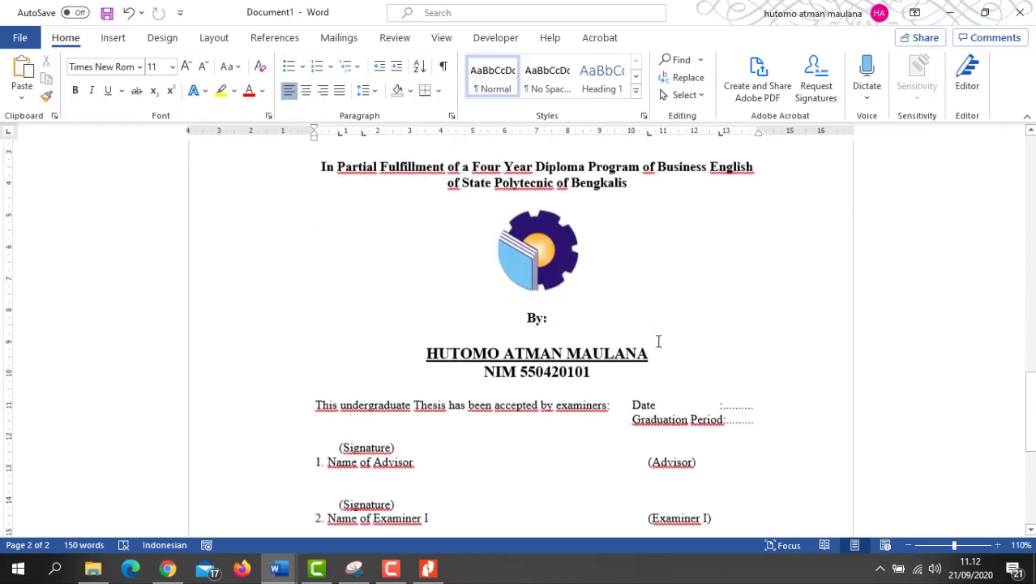
click(618, 421)
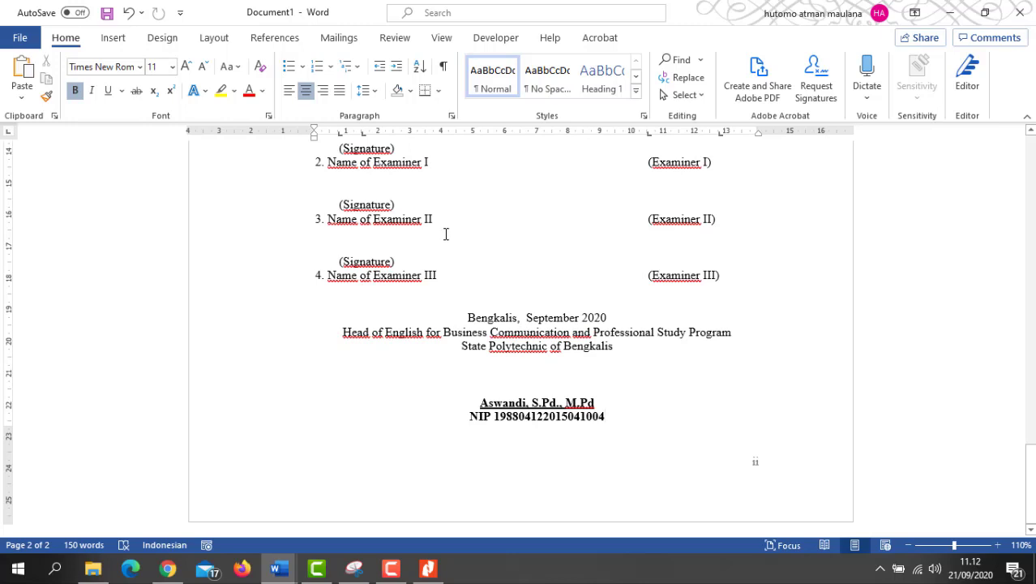
Step: Insert a Next Page section break and restore Word beside the Nitro Pro PDF guide
click(209, 39)
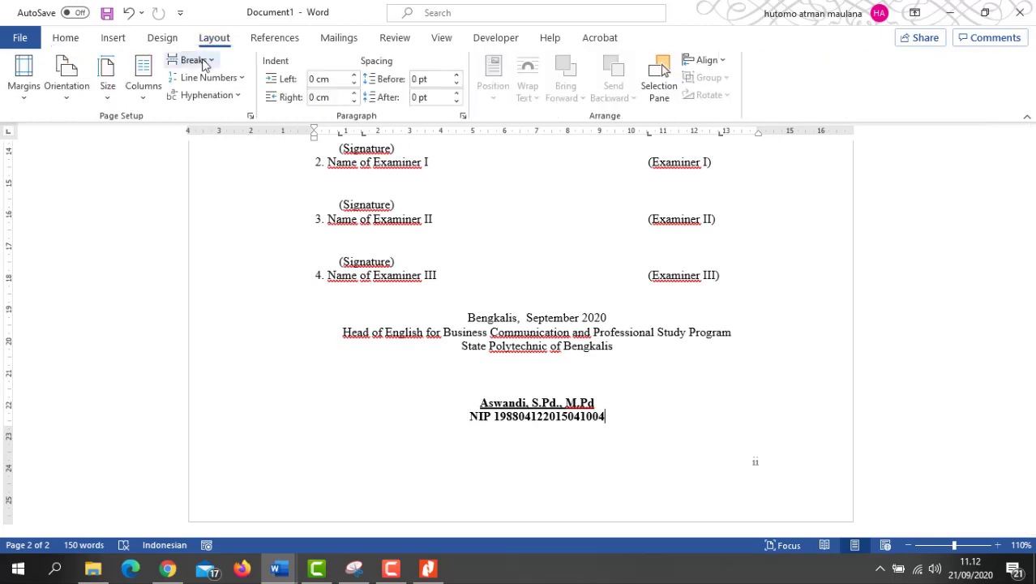
click(207, 63)
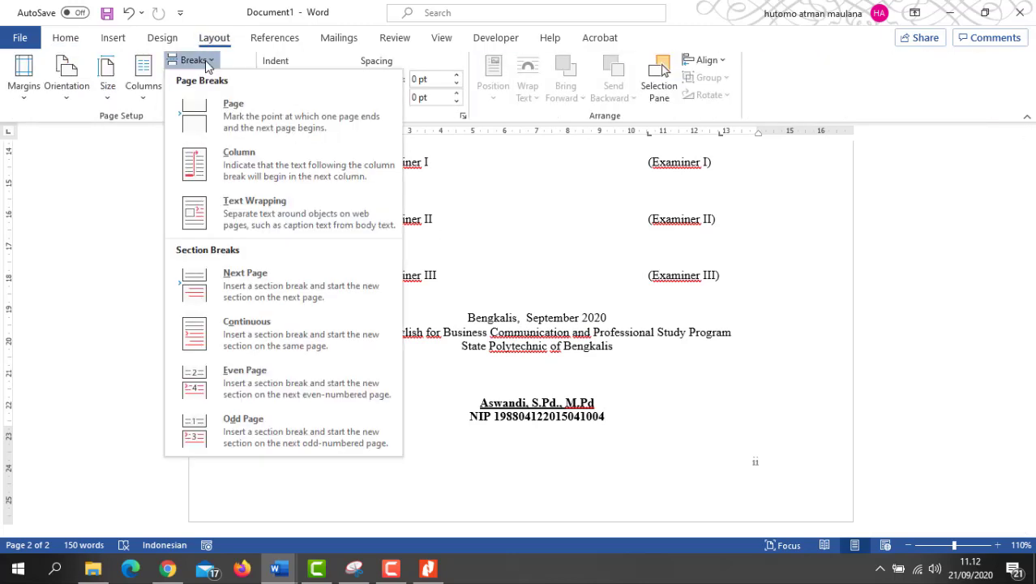
click(252, 279)
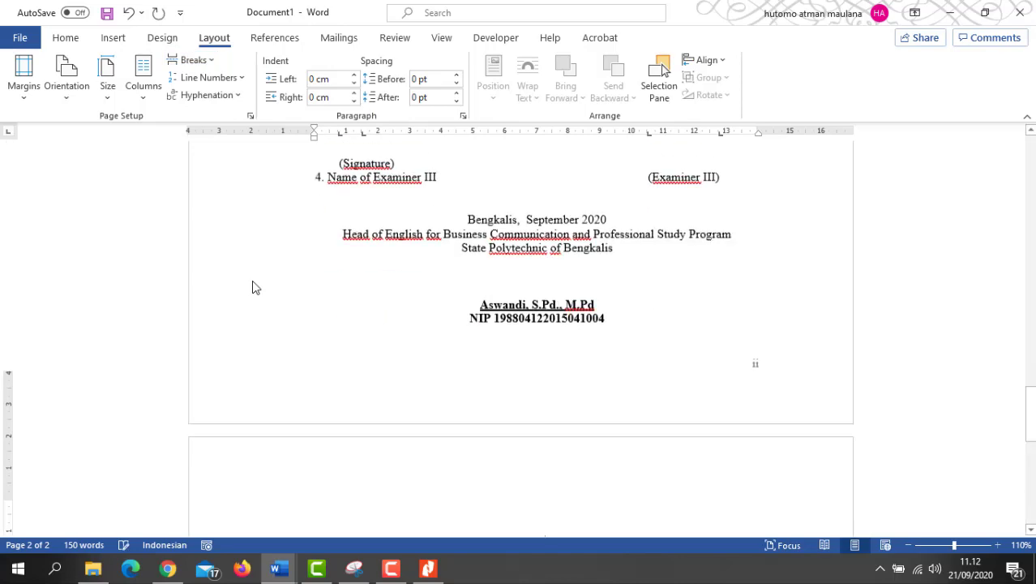
click(982, 14)
scroll(778, 211, down, 3)
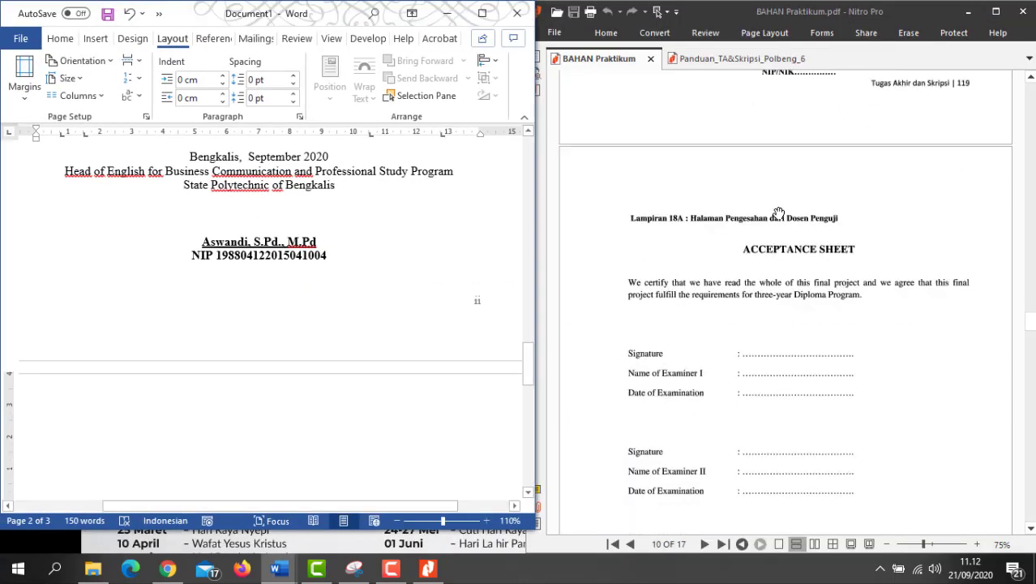
scroll(824, 259, up, 1)
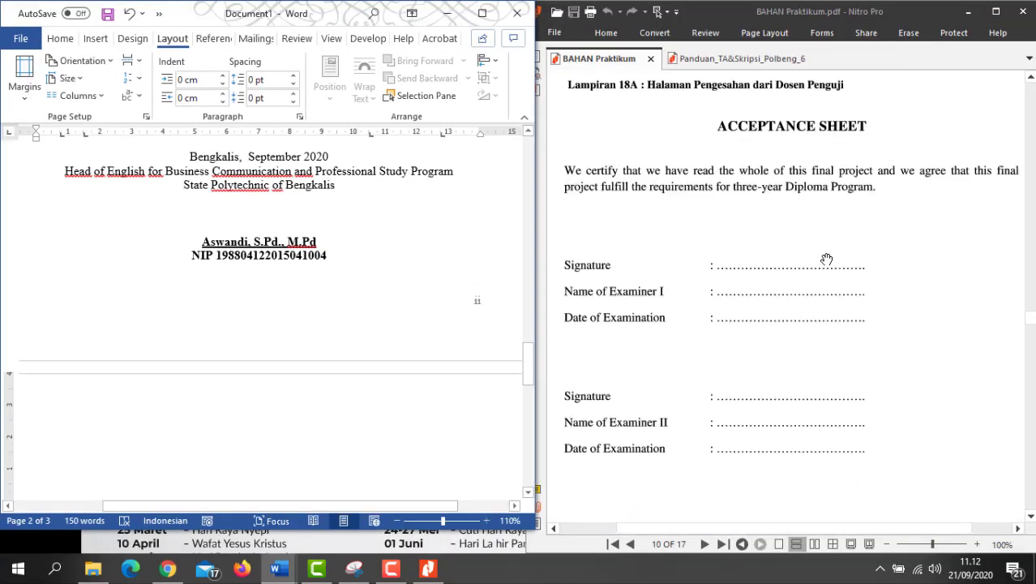
scroll(826, 261, down, 1)
scroll(822, 225, down, 3)
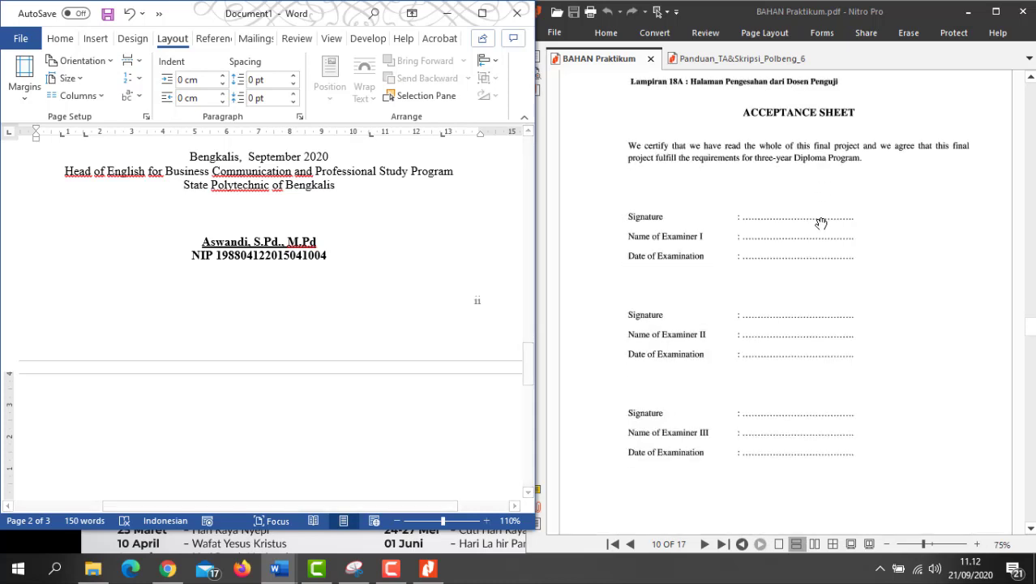
scroll(821, 225, up, 2)
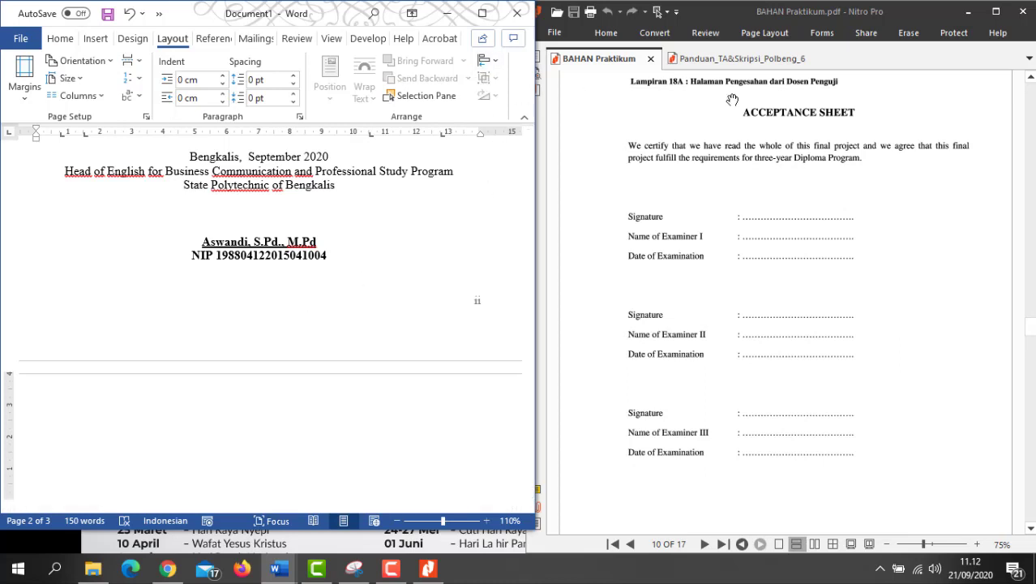
Step: Type 'ACCEPTANCE SHEET', enlarge it to 14 pt, then add two lines with the last left-aligned
click(484, 18)
scroll(545, 374, down, 3)
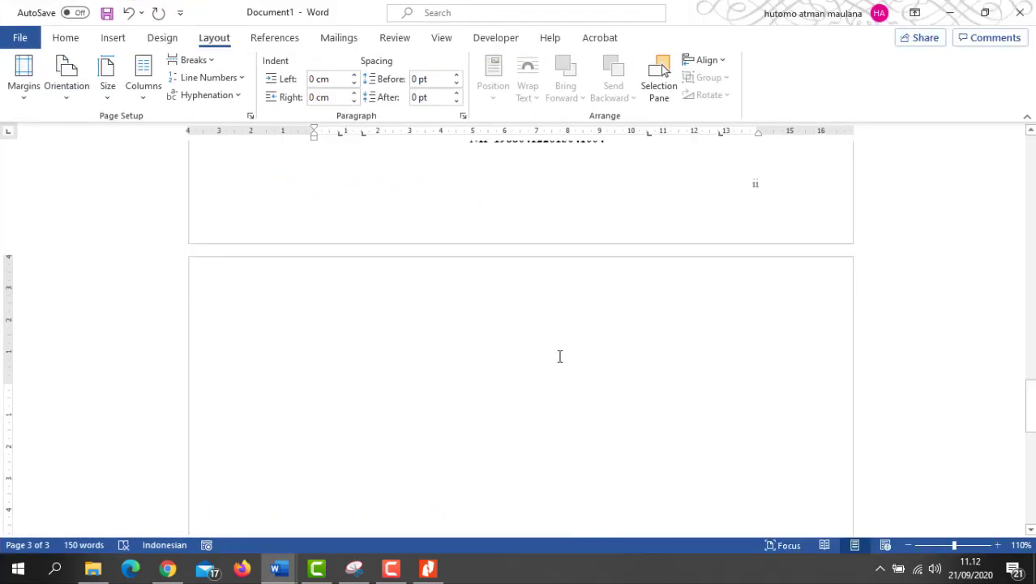
text(ACCEPTAN)
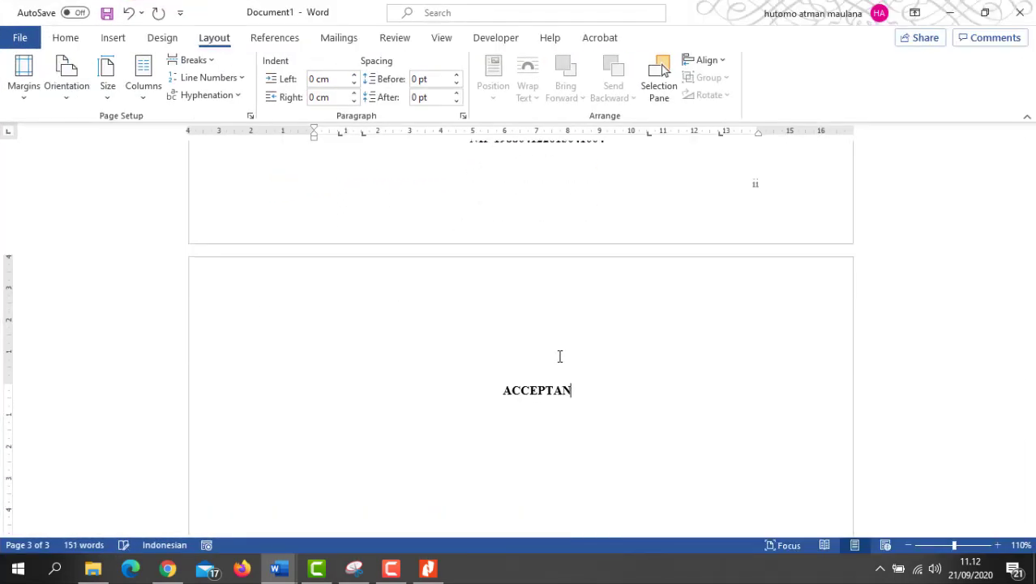
text(CE SHEET)
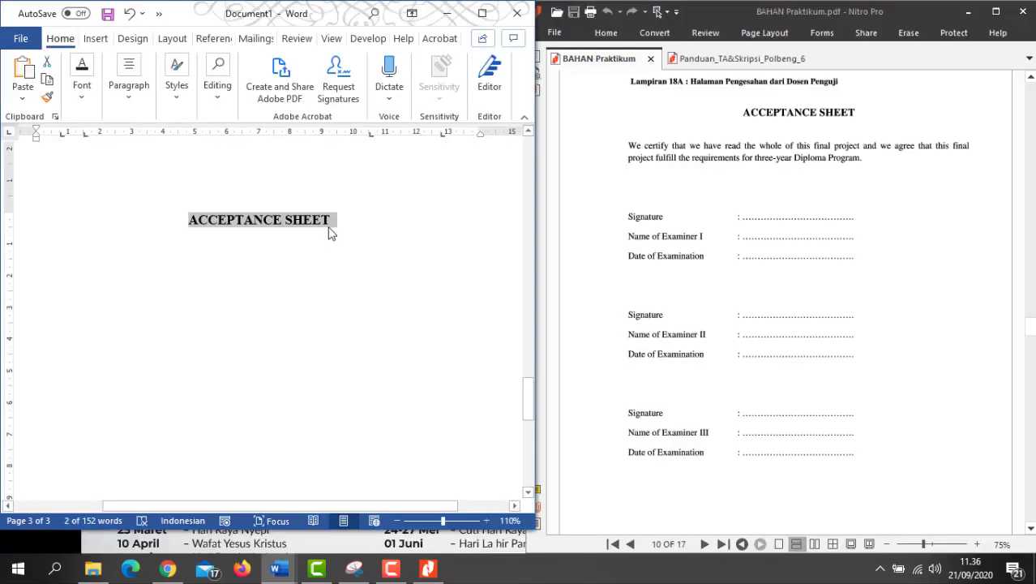
click(330, 222)
drag(330, 221, 209, 219)
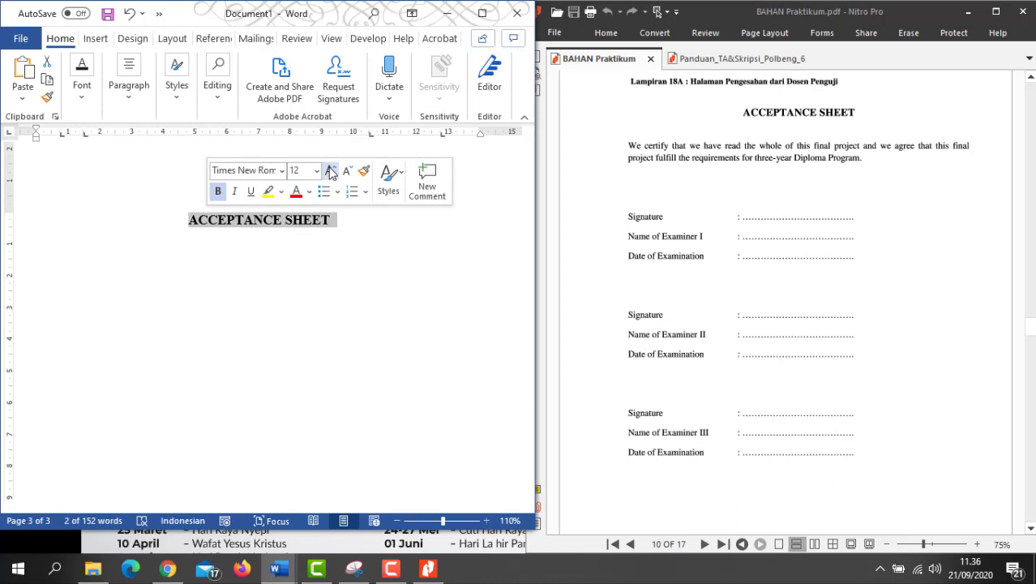
click(331, 172)
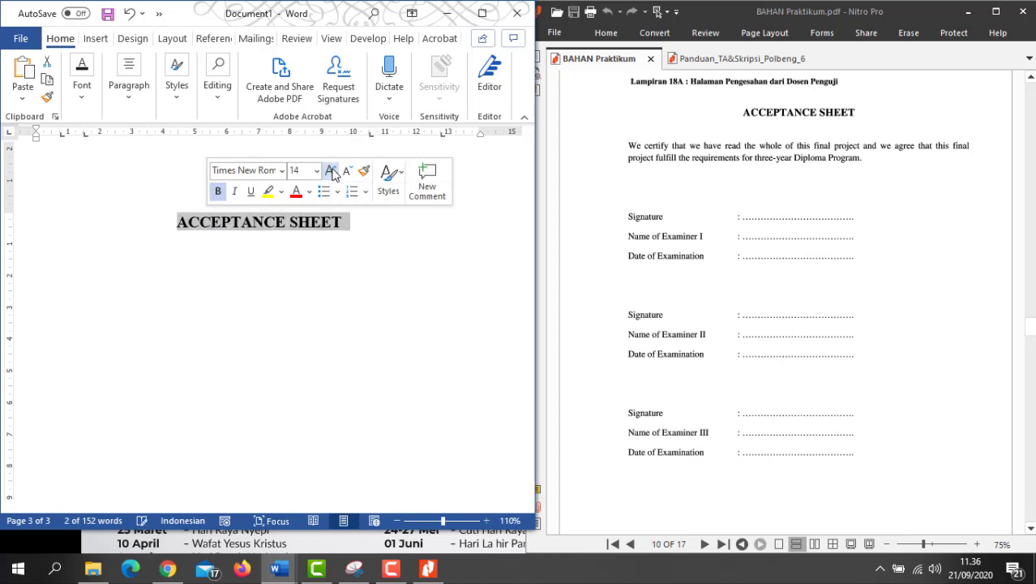
click(280, 246)
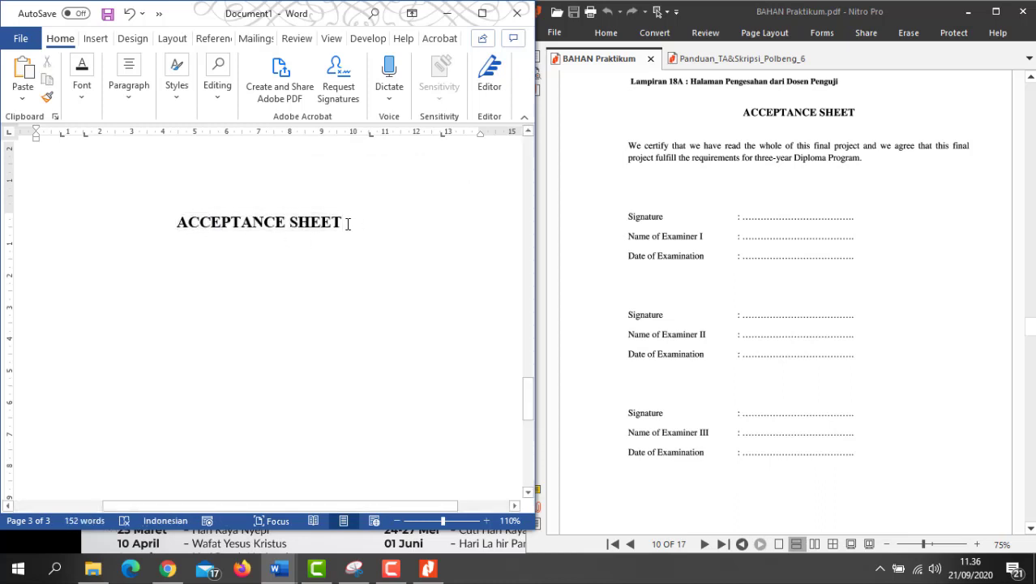
key(Return)
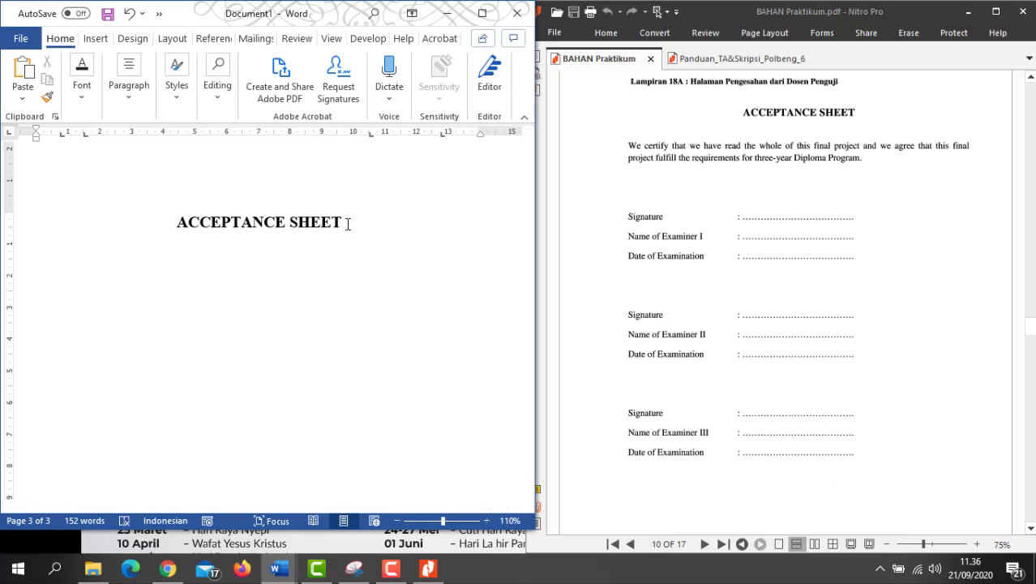
key(Return)
key(ctrl+l)
Step: Type the 'We certify that we have read…' paragraph ending 'four-year Diploma Program' and start a new line
click(85, 105)
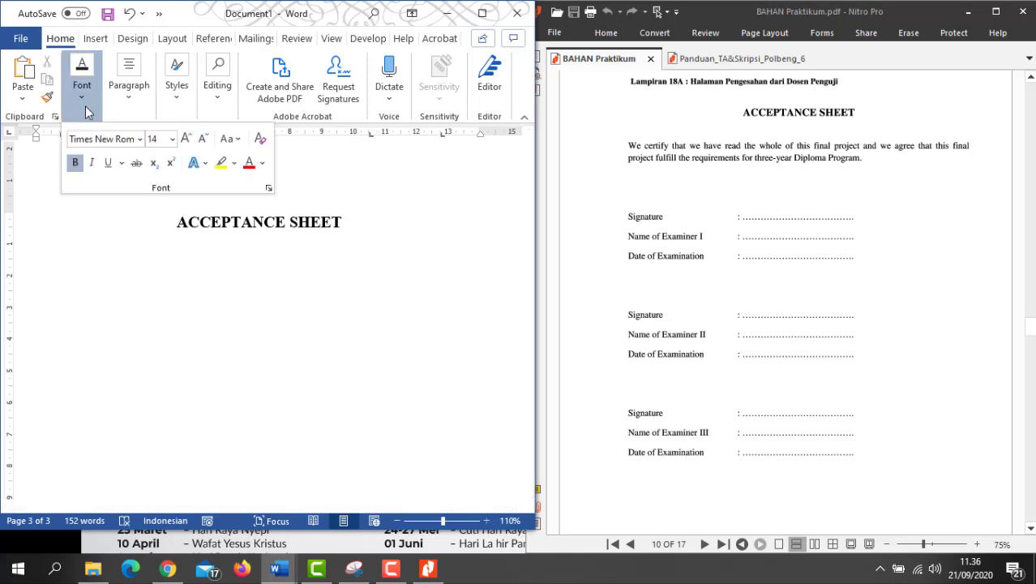
click(54, 304)
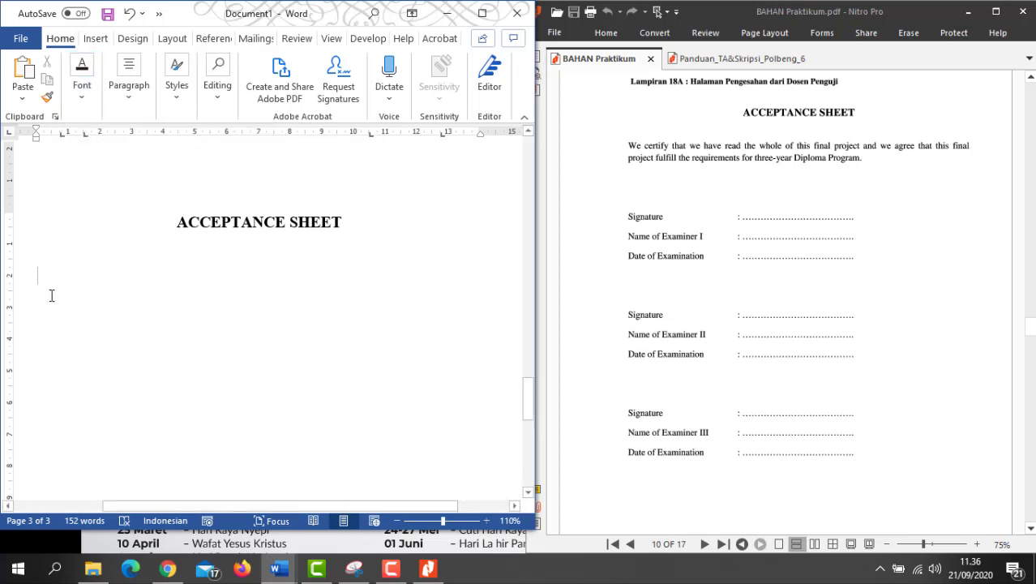
click(83, 81)
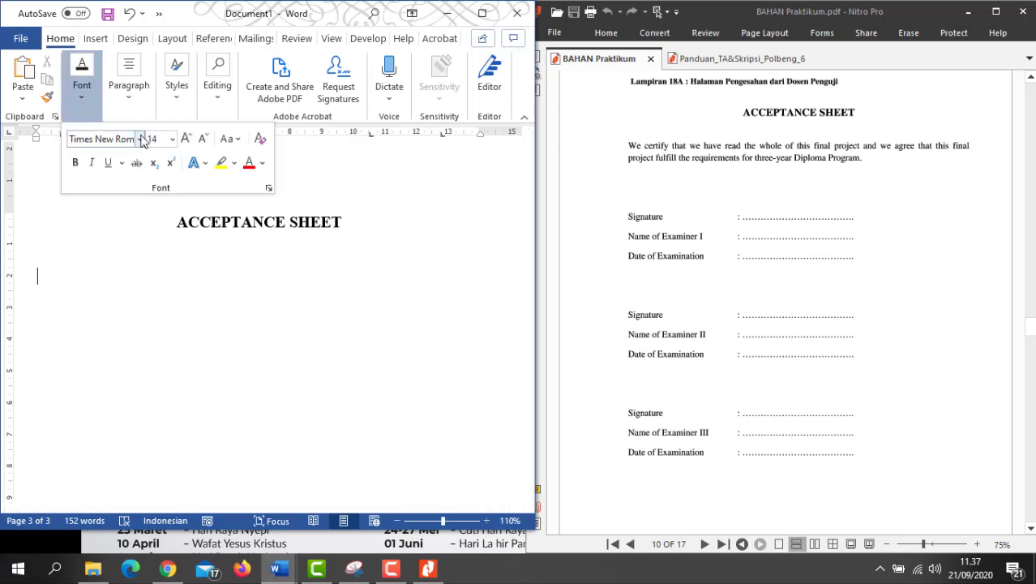
click(78, 286)
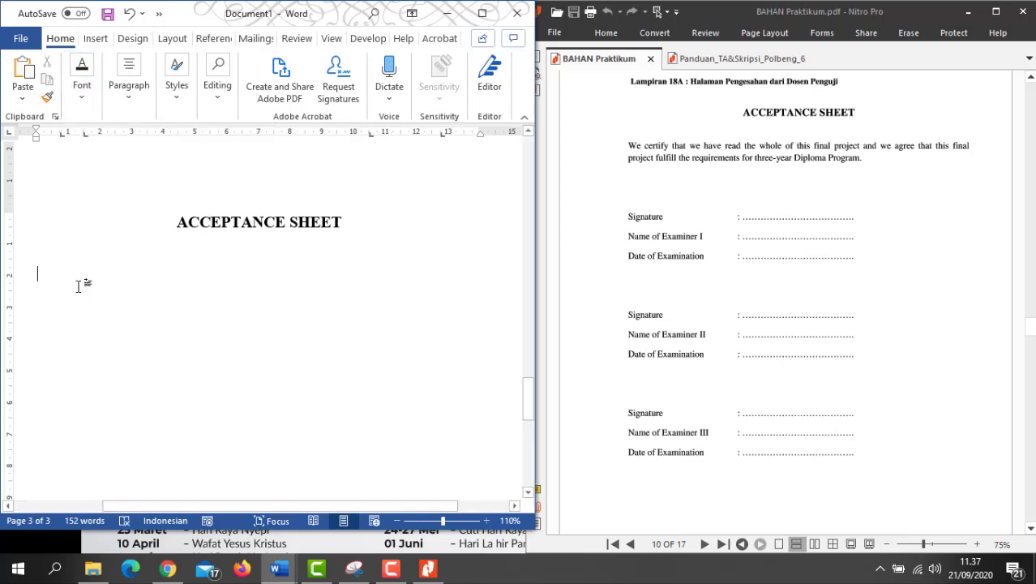
text(We)
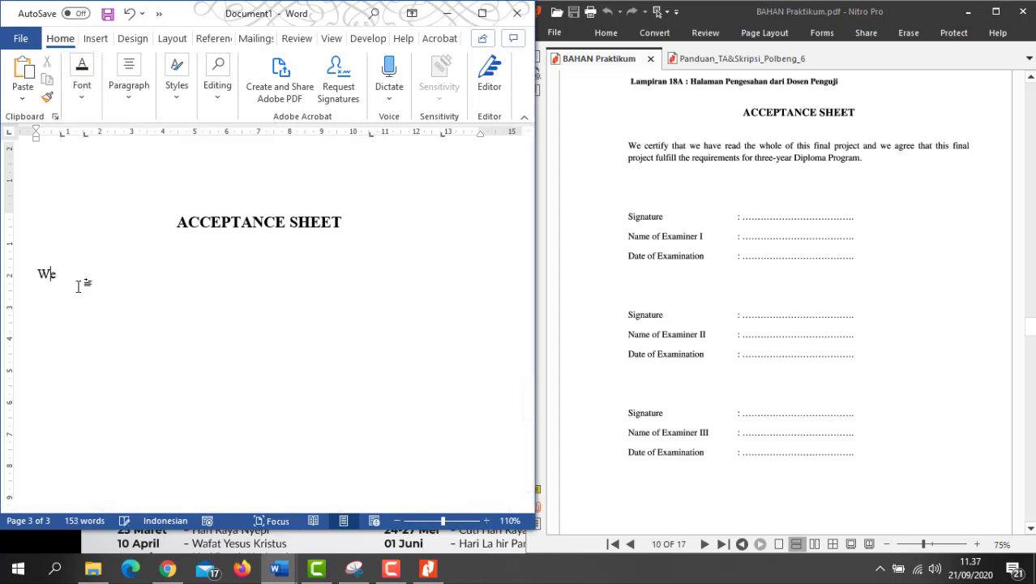
text( certify hat)
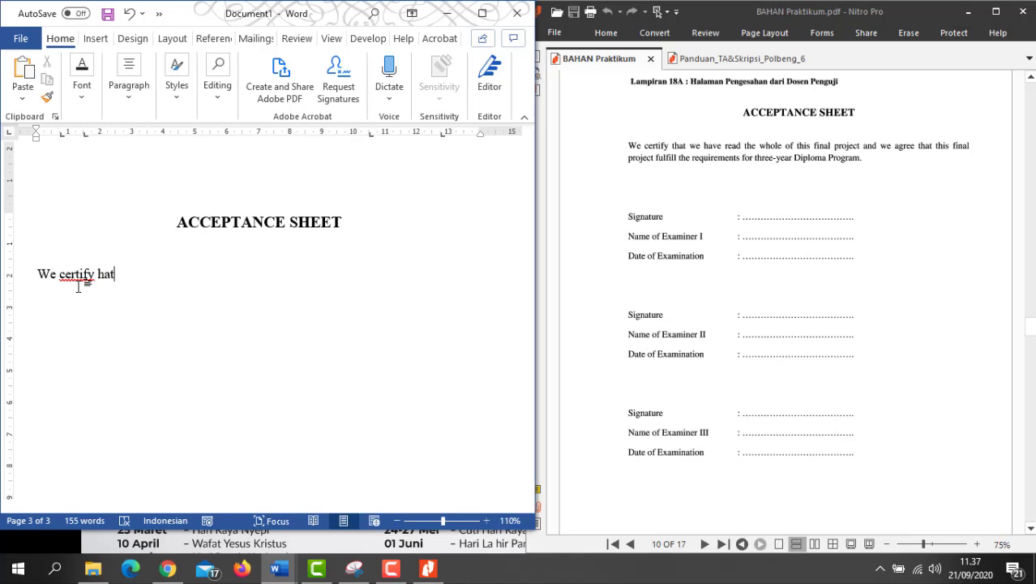
text( we have rea)
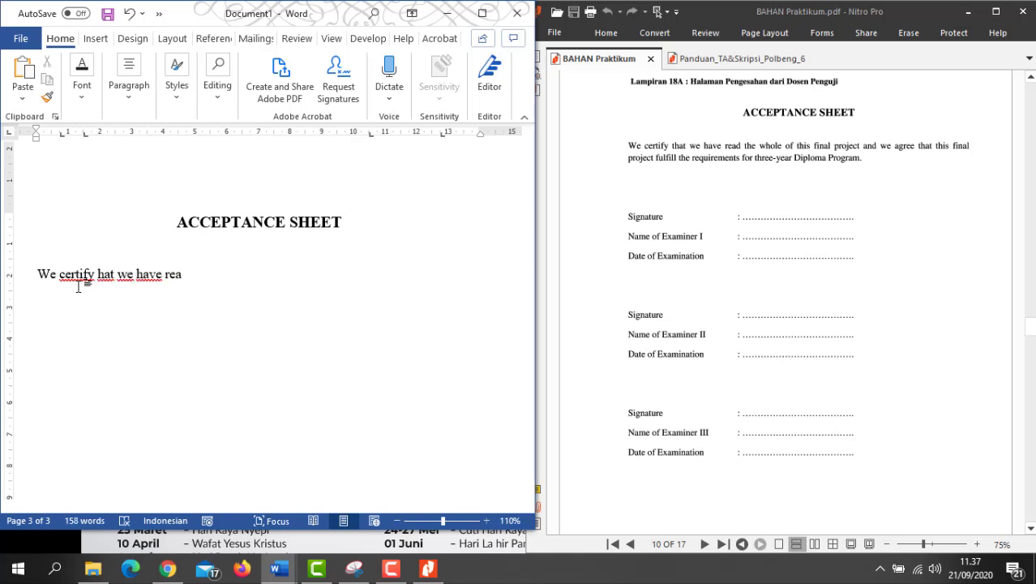
text(d the whole)
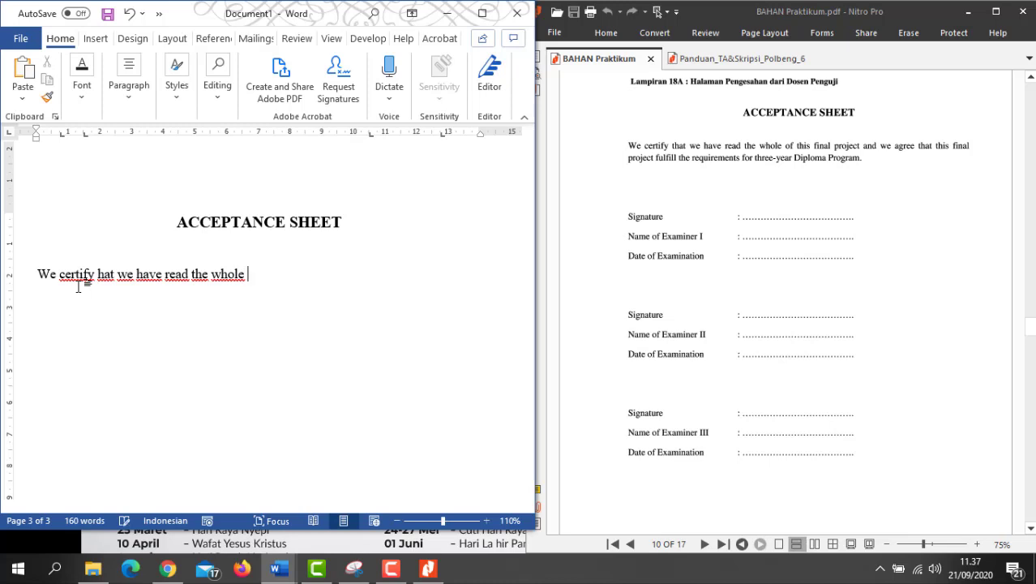
text( of thisundergrad)
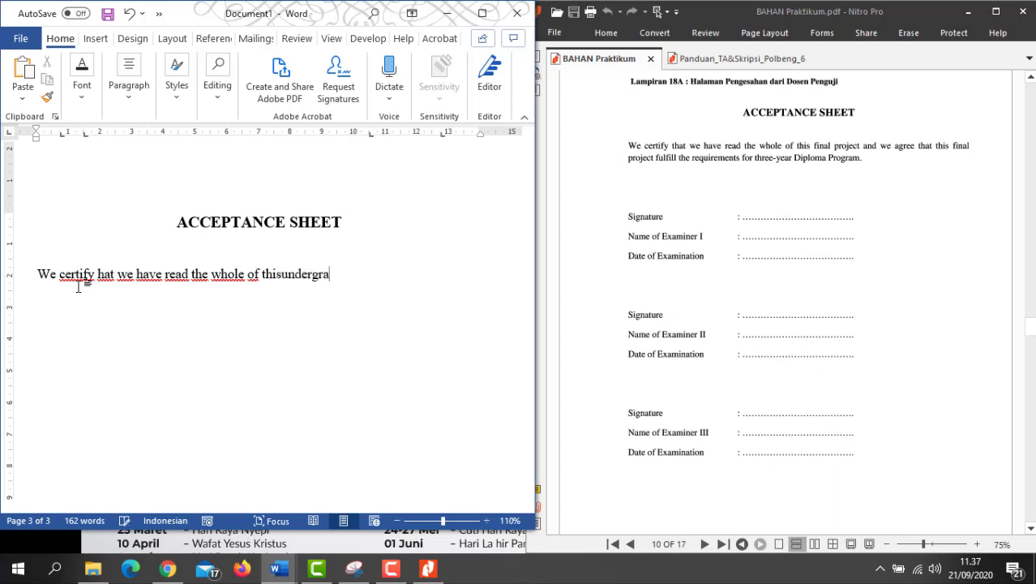
key(BackSpace)
key(BackSpace)
key(BackSpace)
key(BackSpace)
key(BackSpace)
key(BackSpace)
key(BackSpace)
key(BackSpace)
key(BackSpace)
text(undergrad)
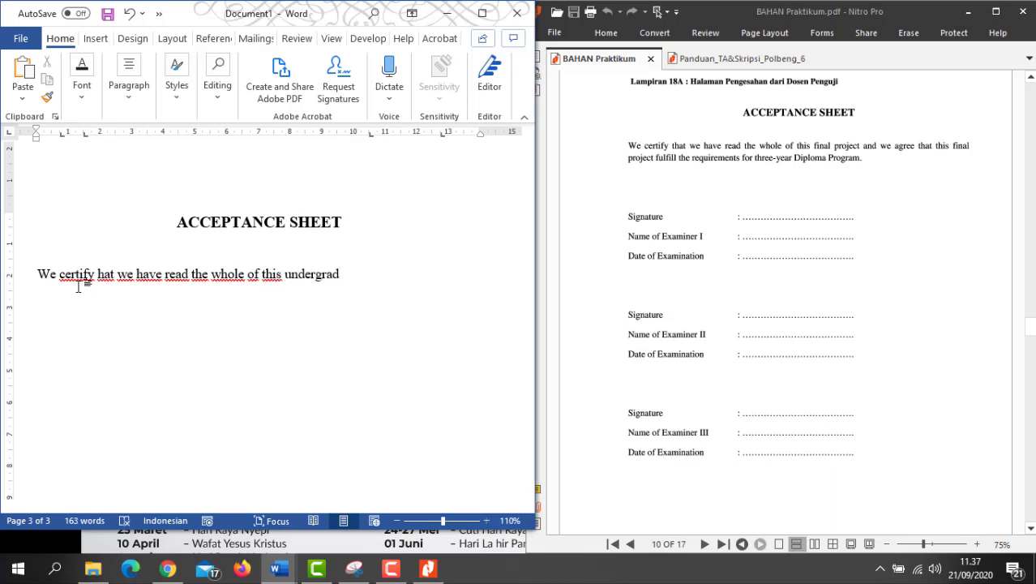
text(uate thesis and we)
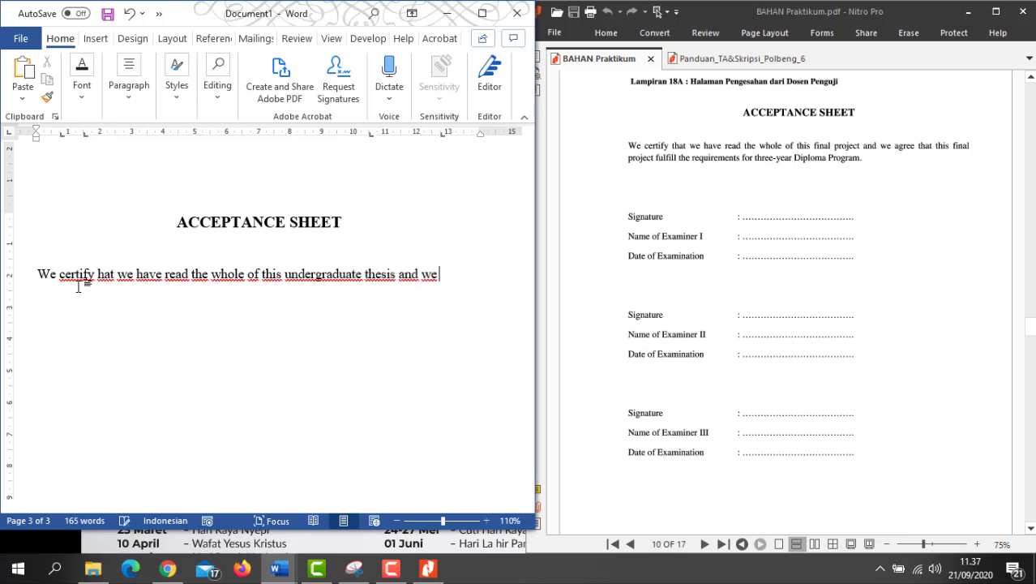
text( agree that this underder)
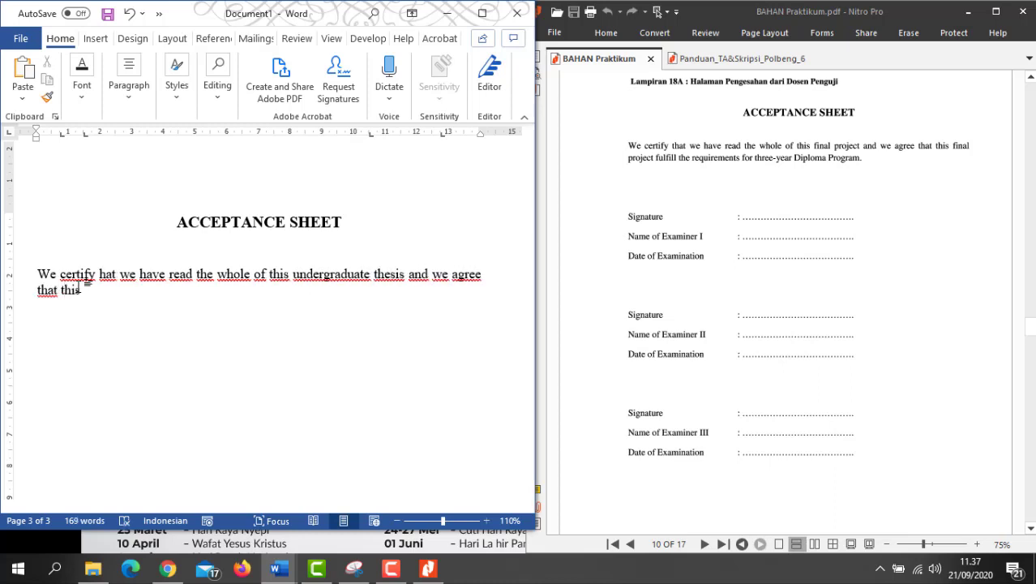
key(BackSpace)
key(BackSpace)
key(BackSpace)
text(graduate the)
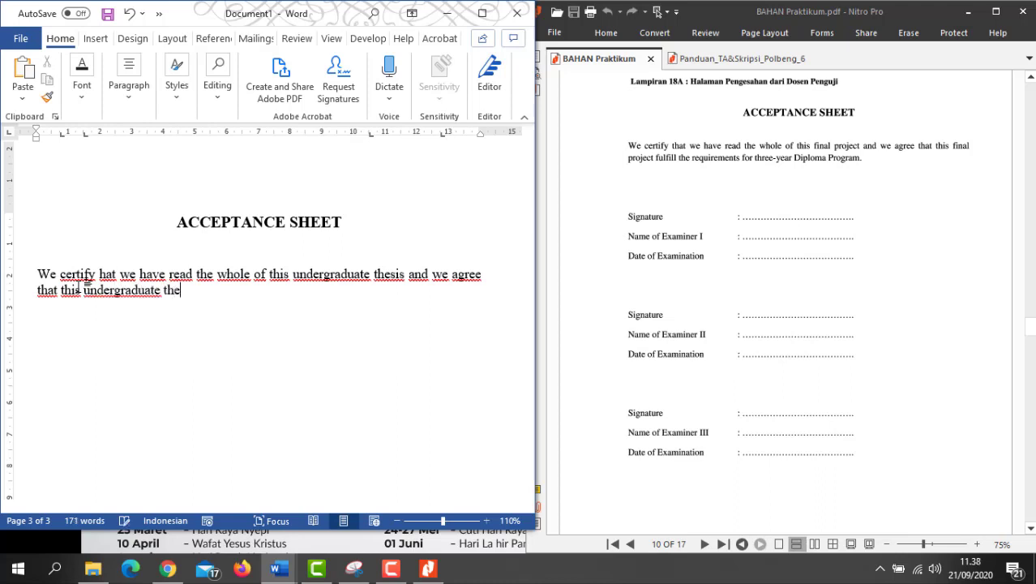
text(sis fulfill )
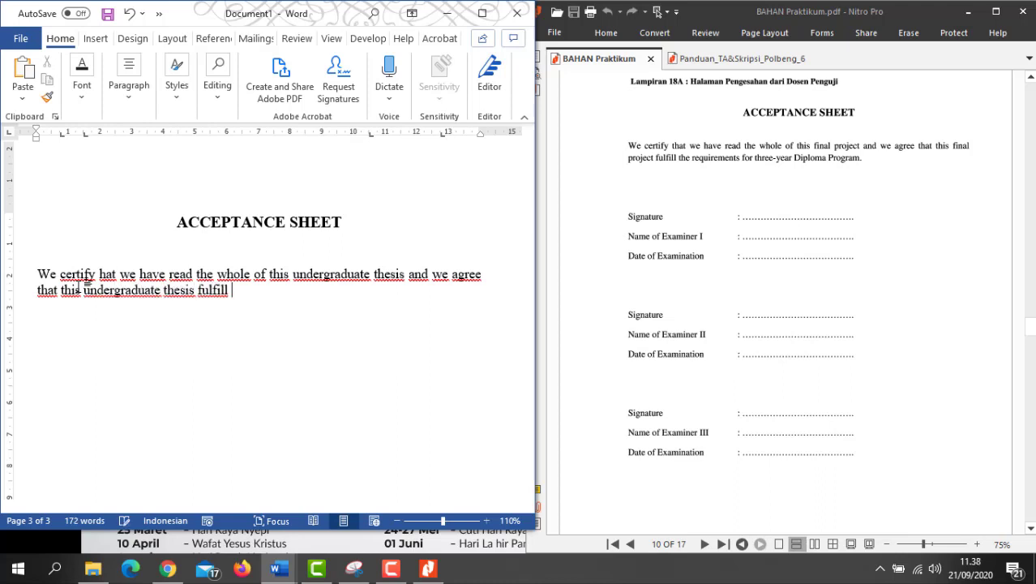
text(the requirements for)
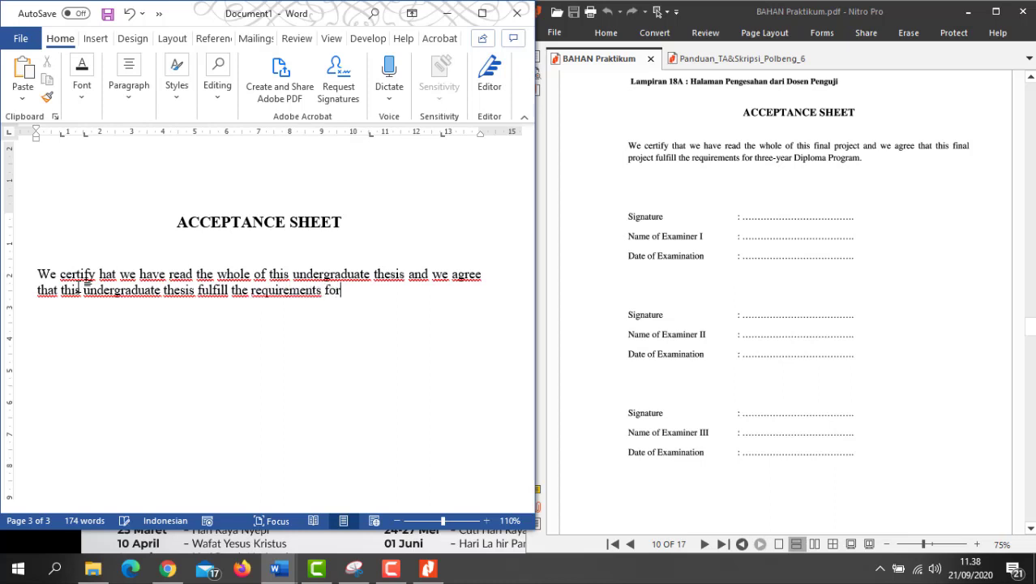
text( four-year D)
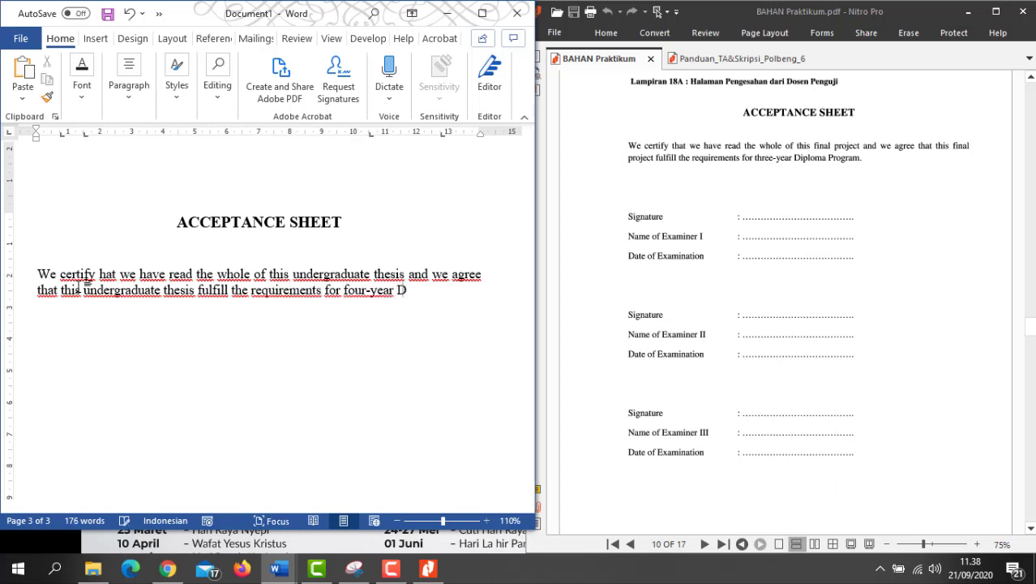
text(iploma Program.)
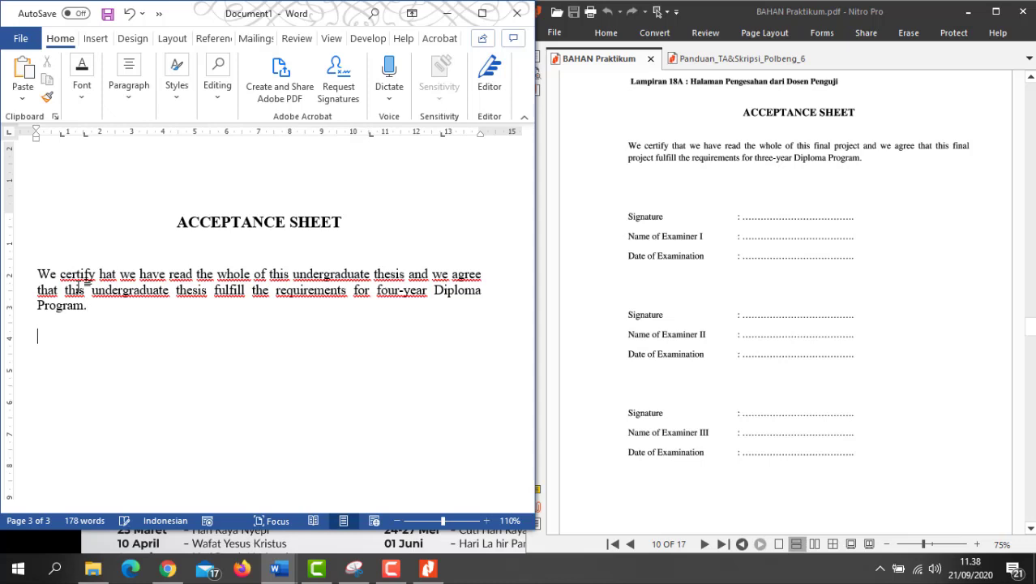
key(Return)
key(Return)
Step: Type 'Signature' with its colon at a left tab stop near 4.5 cm, plus another tab stop near 9.5 cm
text(Signatute)
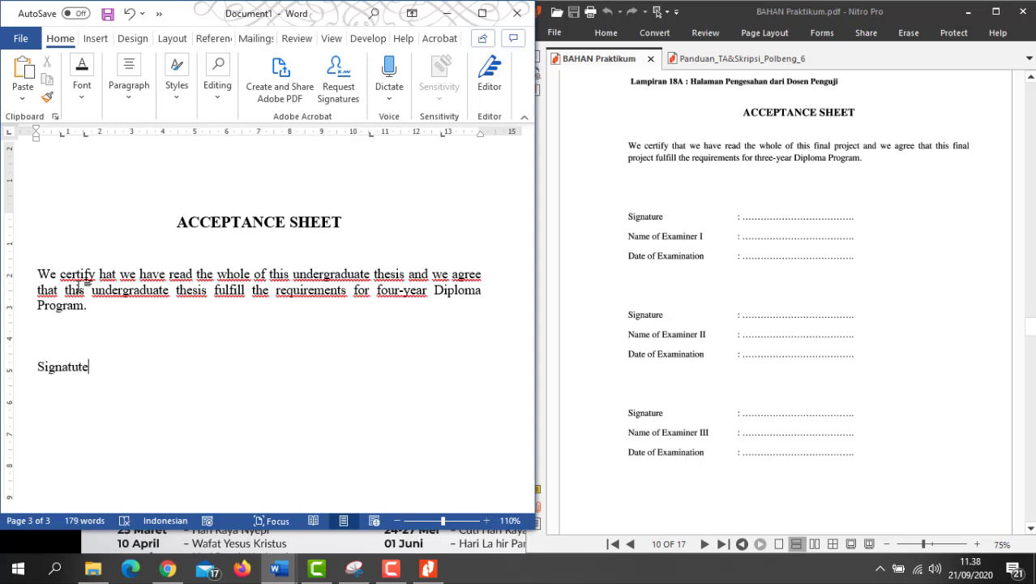
text(r)
key(Tab)
drag(86, 135, 85, 137)
mouse_move(87, 137)
mouse_down()
mouse_move(170, 147)
mouse_move(180, 135)
mouse_up()
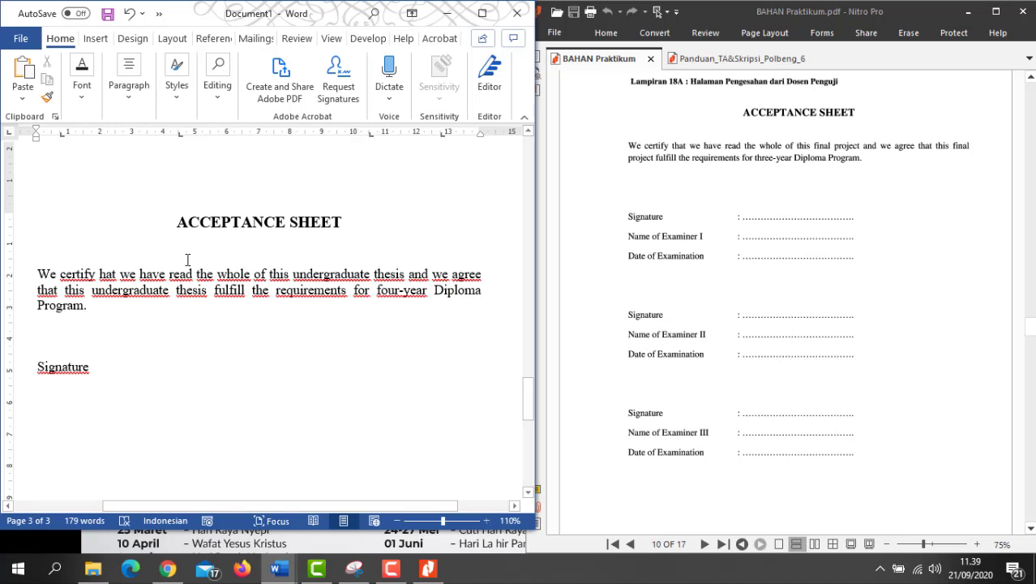
text(: )
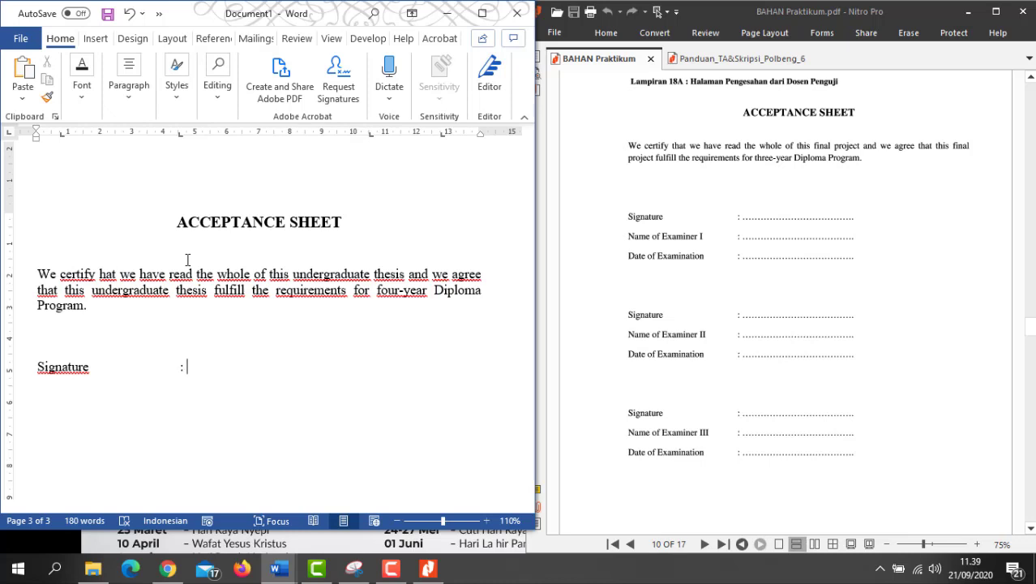
text(....)
key(BackSpace)
key(BackSpace)
key(BackSpace)
key(BackSpace)
key(BackSpace)
drag(369, 135, 339, 136)
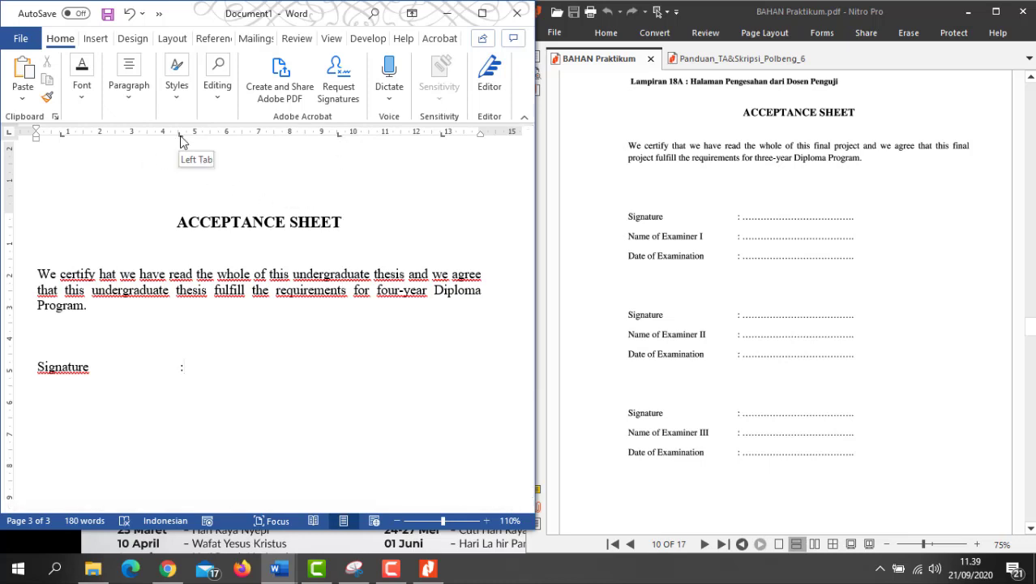
click(339, 133)
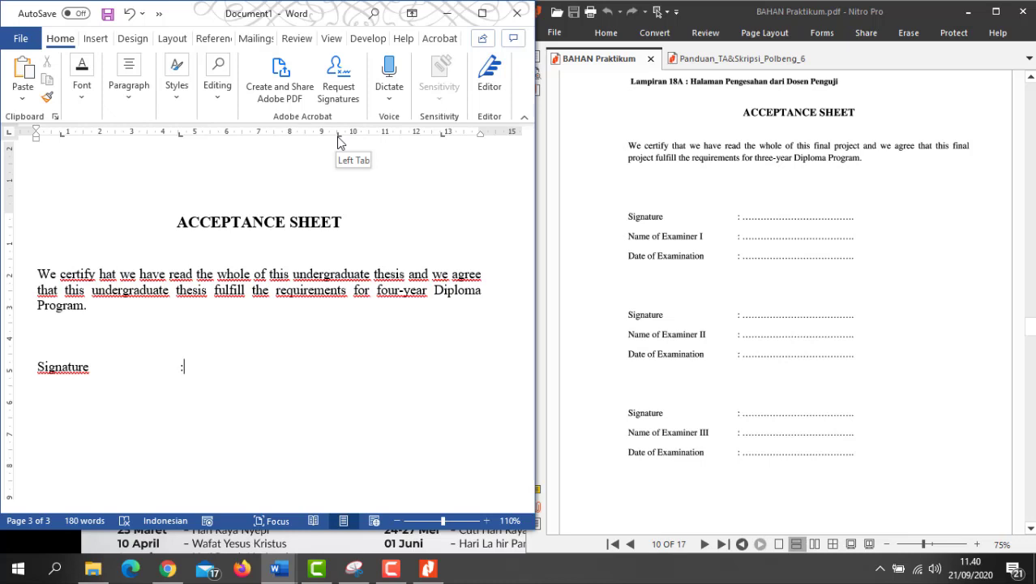
Step: Give the 9,5 cm tab stop a dotted leader (leader 2) for the Signature fill line
double_click(339, 142)
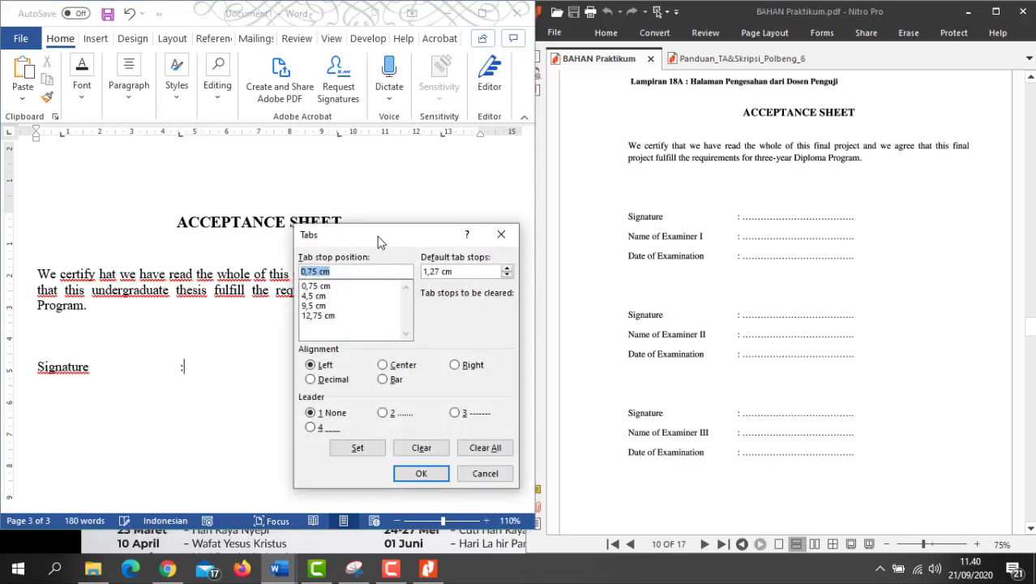
mouse_move(377, 236)
mouse_down()
mouse_move(351, 211)
mouse_move(222, 174)
mouse_move(262, 148)
mouse_move(337, 140)
mouse_up()
click(275, 207)
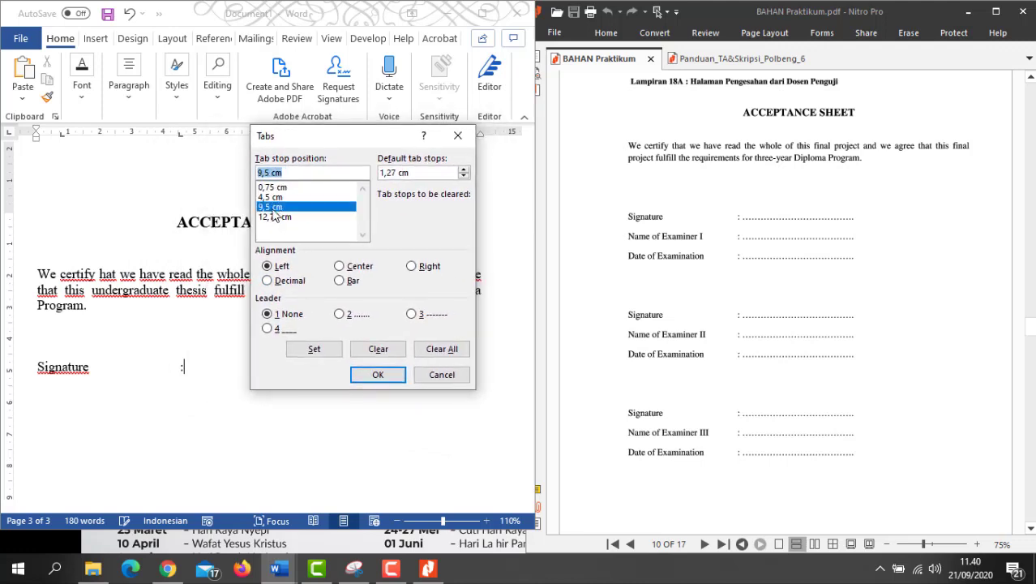
click(343, 314)
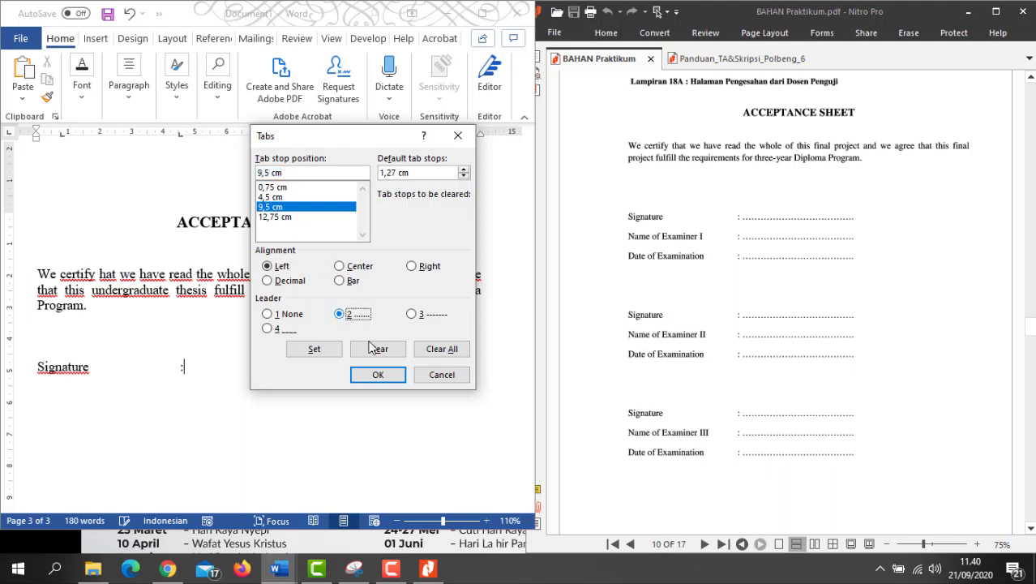
click(377, 376)
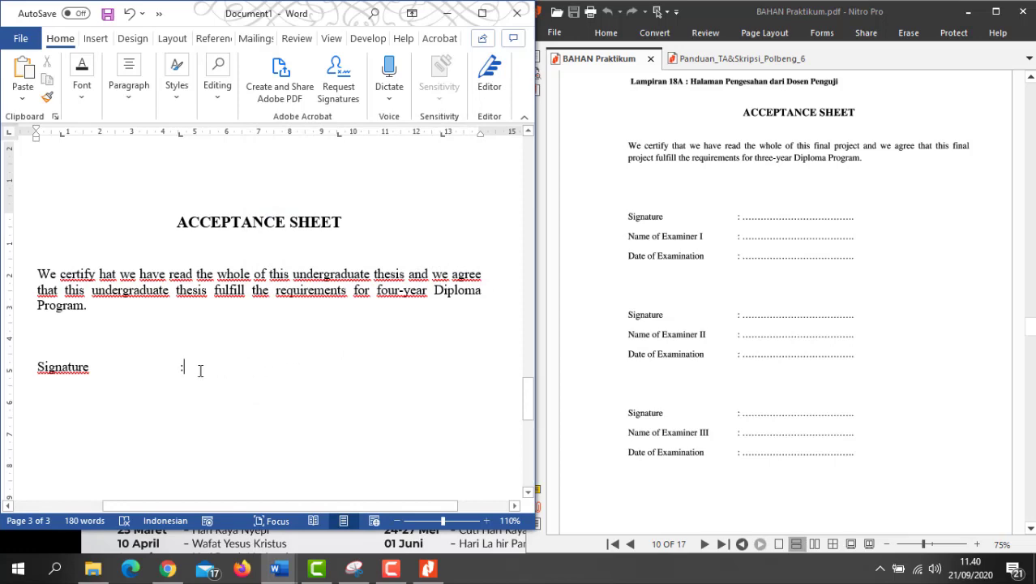
click(483, 14)
Step: Fill the Signature line with dots and add a 'Name of Examiner I' line with colon and dotted line
key(Tab)
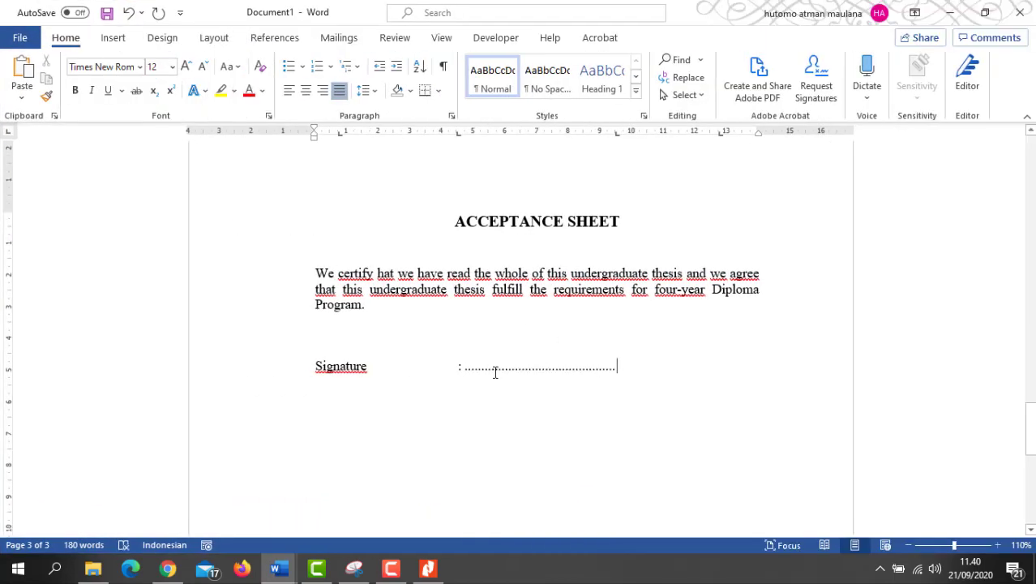
click(985, 13)
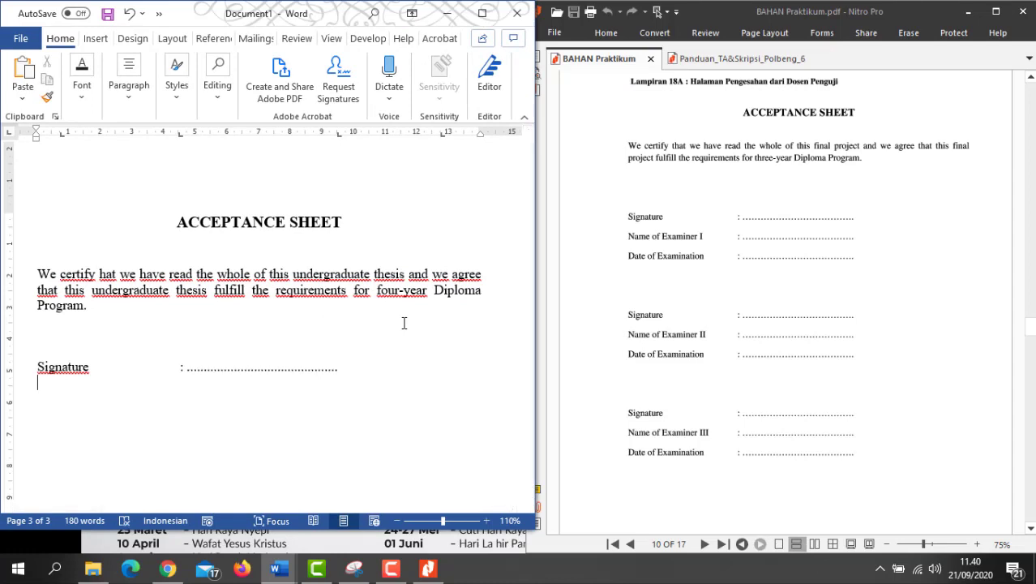
text(Name of e)
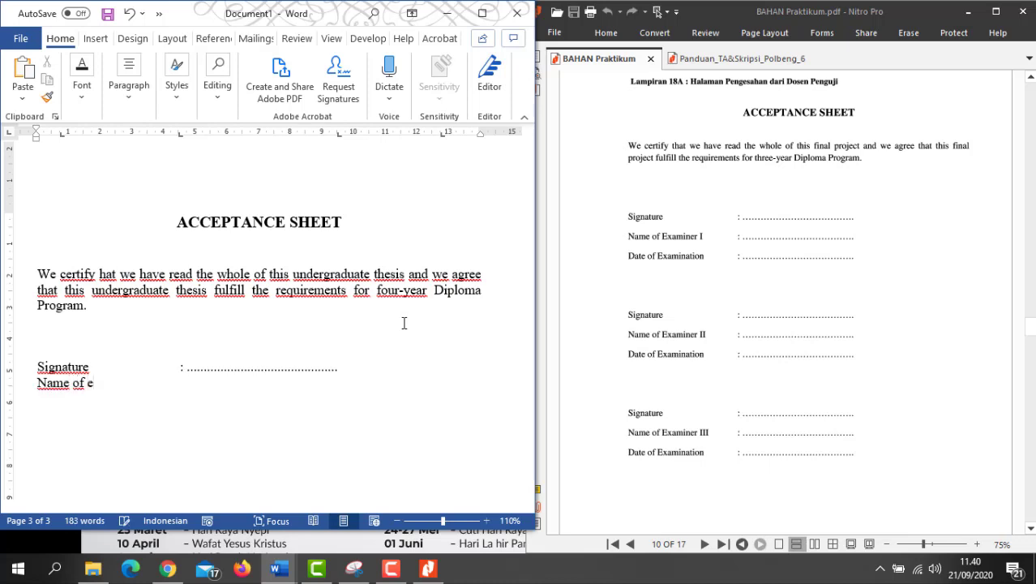
key(BackSpace)
text(Examiner )
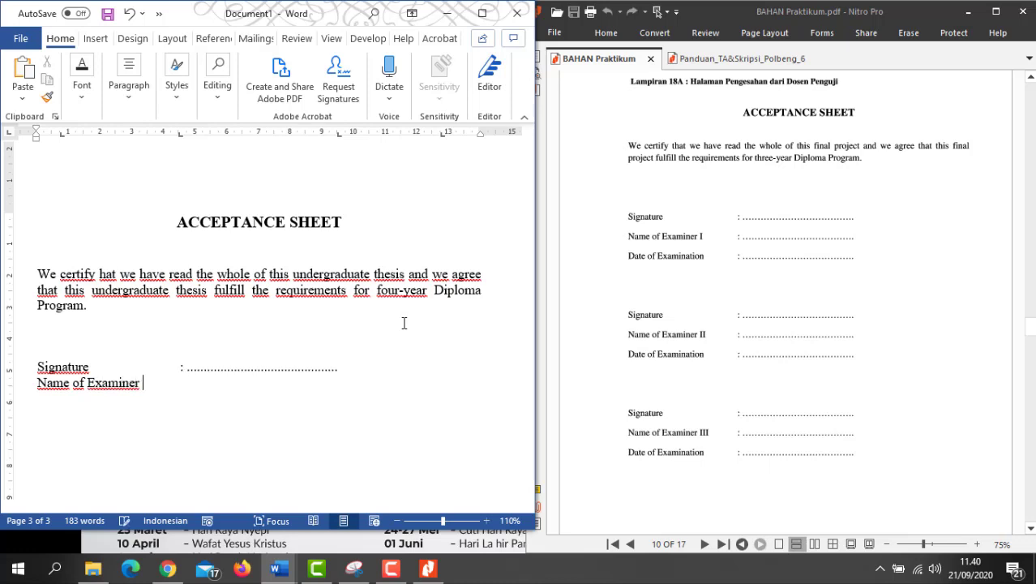
text(I)
key(Tab)
text(:)
text(..........................................)
Step: Add a 'Date od Examination' line with an aligned colon and dotted line, then start a new line
text(Date)
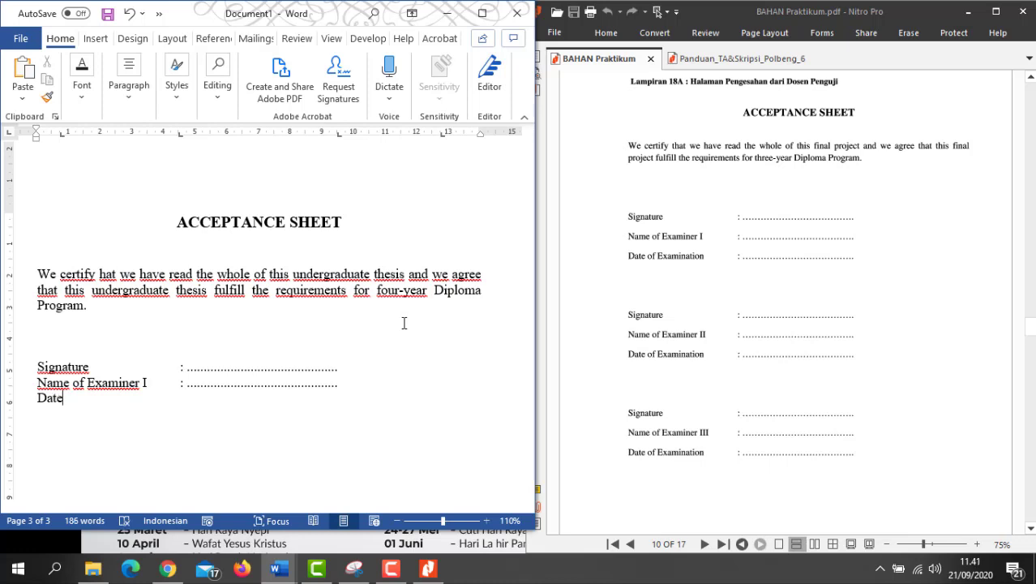
text( od Examinat)
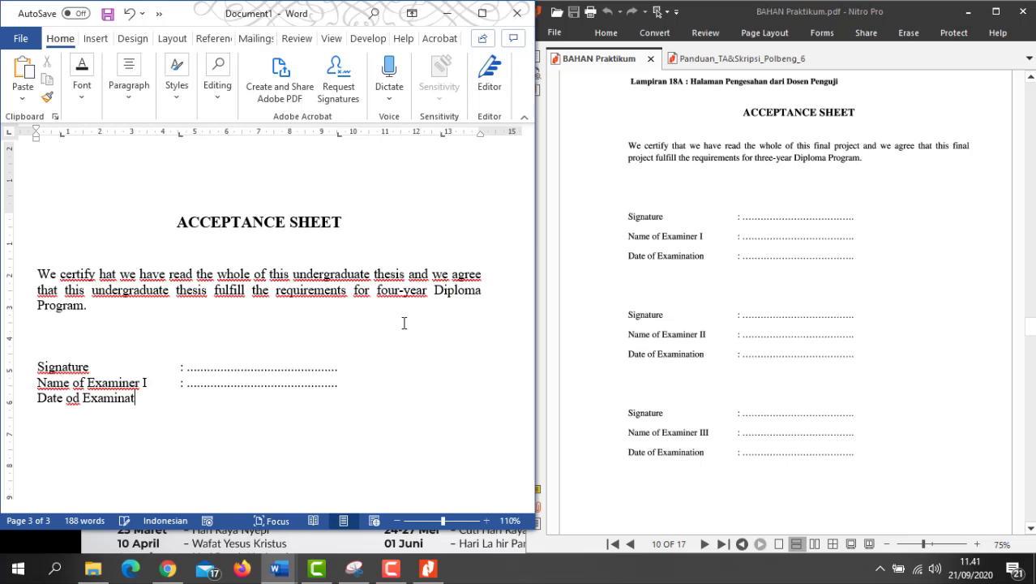
text(ion)
key(Tab)
text(:)
text(..............................................)
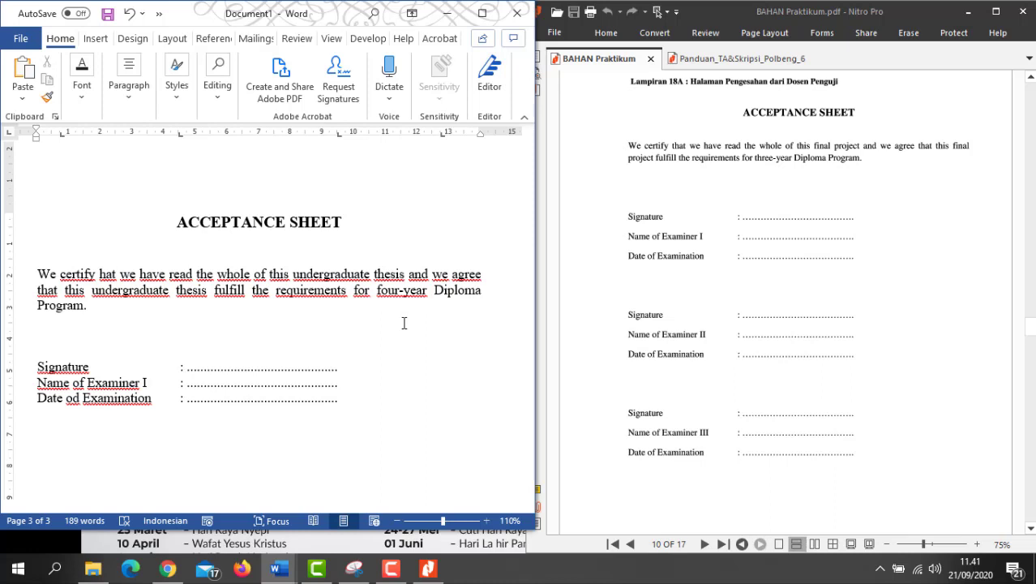
key(Return)
key(Return)
scroll(357, 332, down, 3)
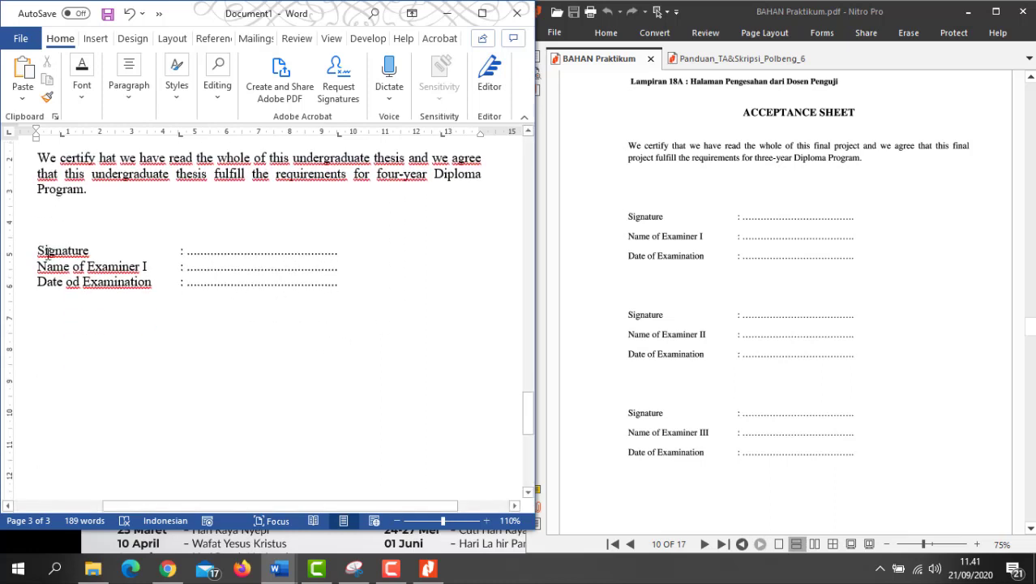
mouse_move(38, 251)
mouse_down()
mouse_move(261, 283)
mouse_move(319, 280)
mouse_up()
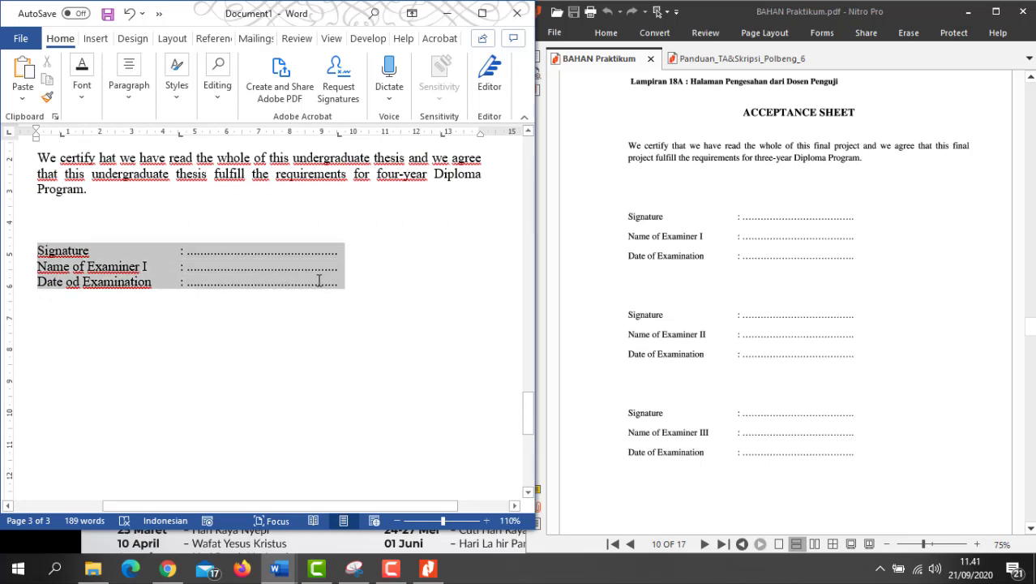
click(123, 324)
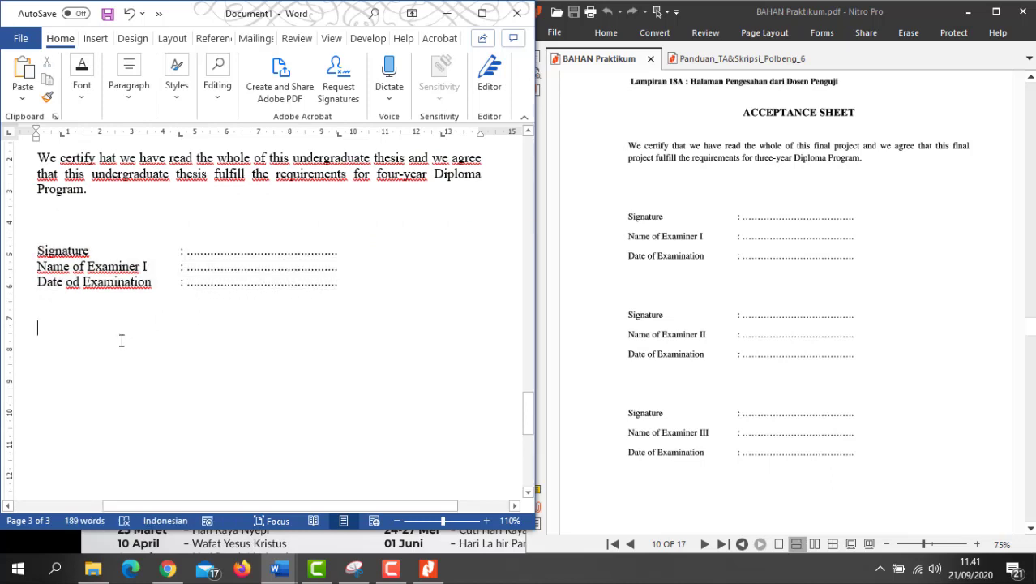
click(98, 325)
key(BackSpace)
key(BackSpace)
key(Return)
key(Return)
key(ctrl+v)
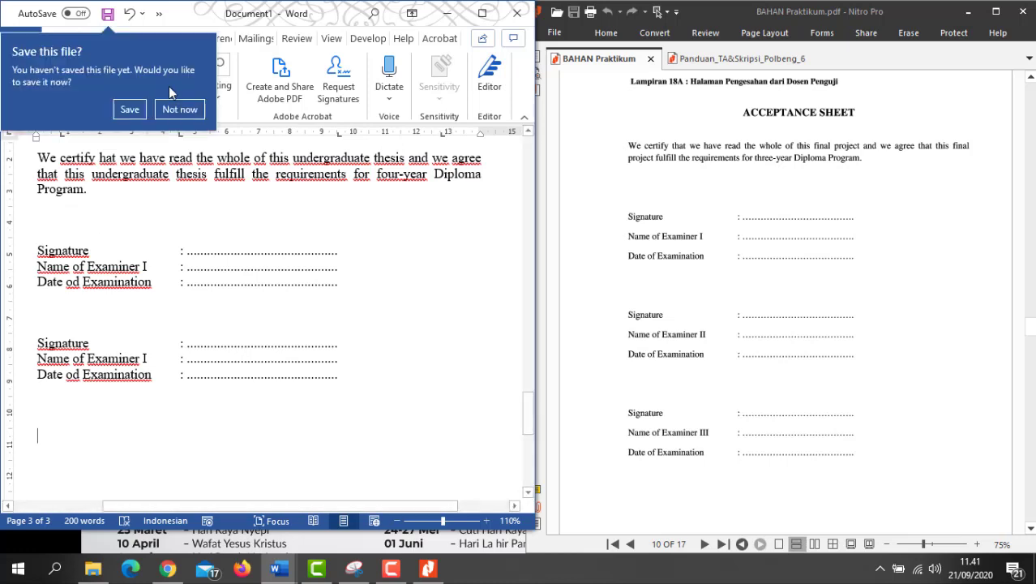
click(180, 110)
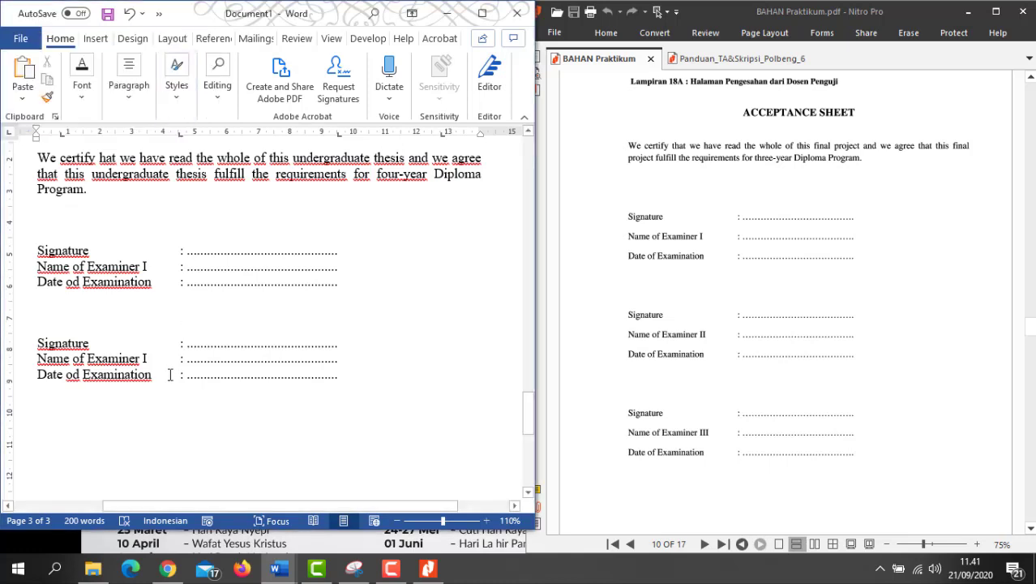
key(ctrl+v)
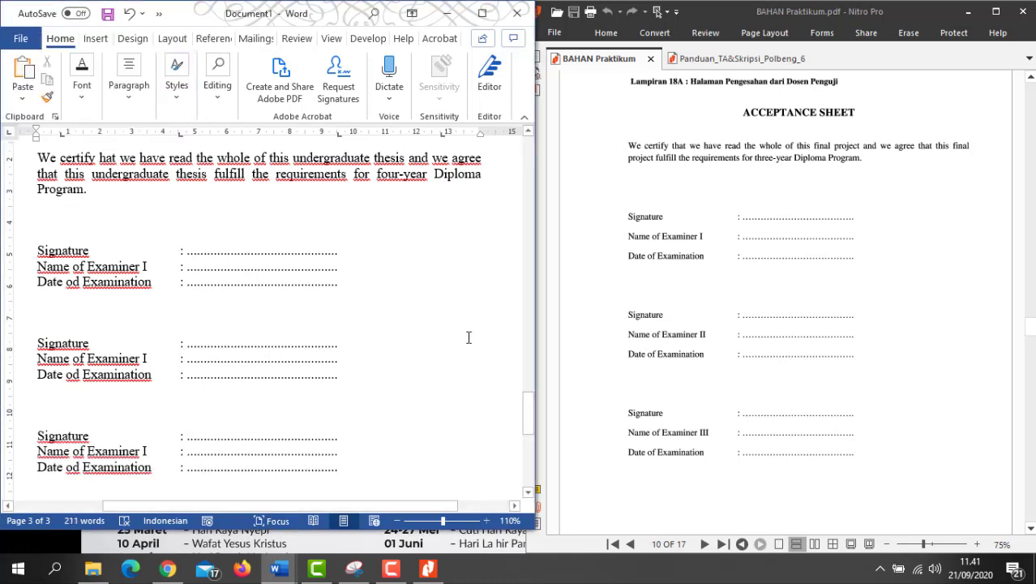
scroll(216, 364, down, 2)
scroll(218, 369, down, 6)
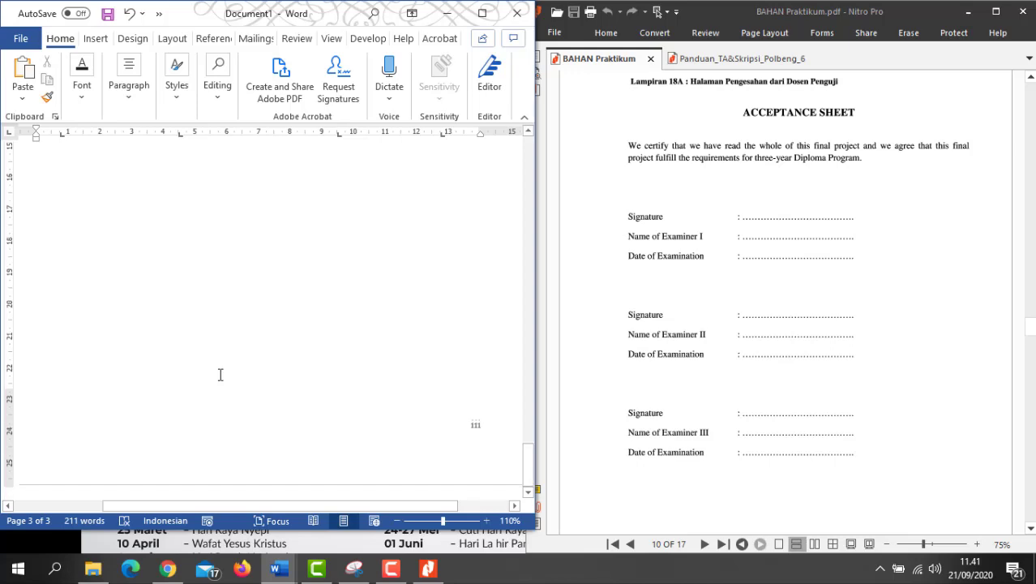
scroll(725, 328, down, 3)
scroll(725, 328, up, 3)
scroll(317, 327, up, 6)
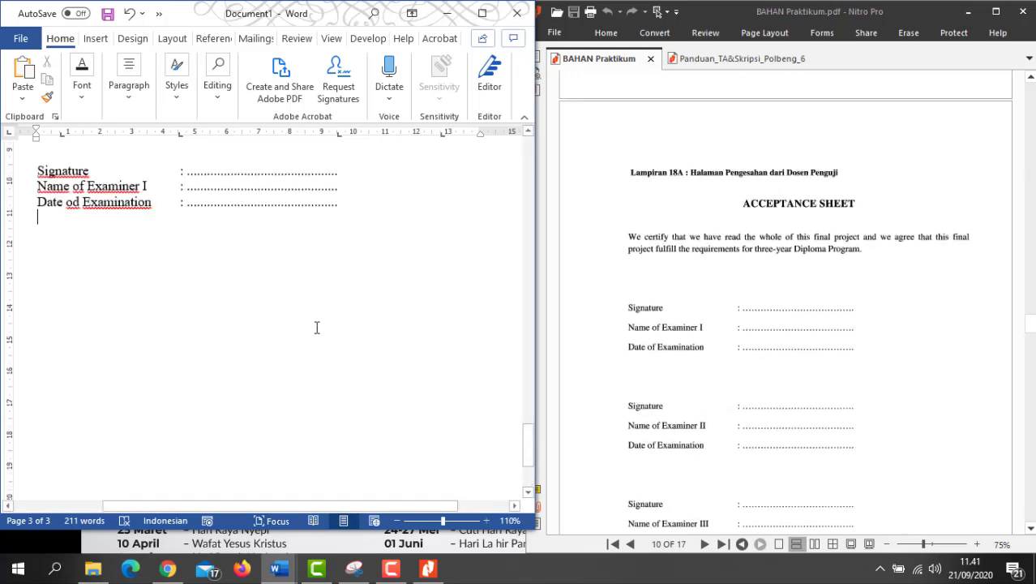
Step: Number the second and third examiner labels as Examiner II and Examiner III
click(481, 12)
scroll(480, 287, down, 3)
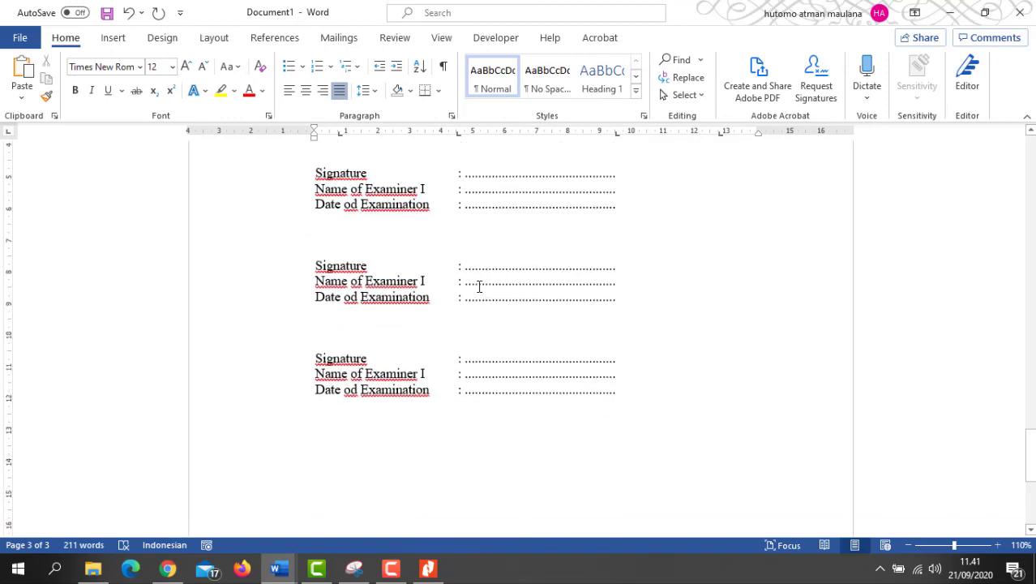
click(426, 281)
text(I)
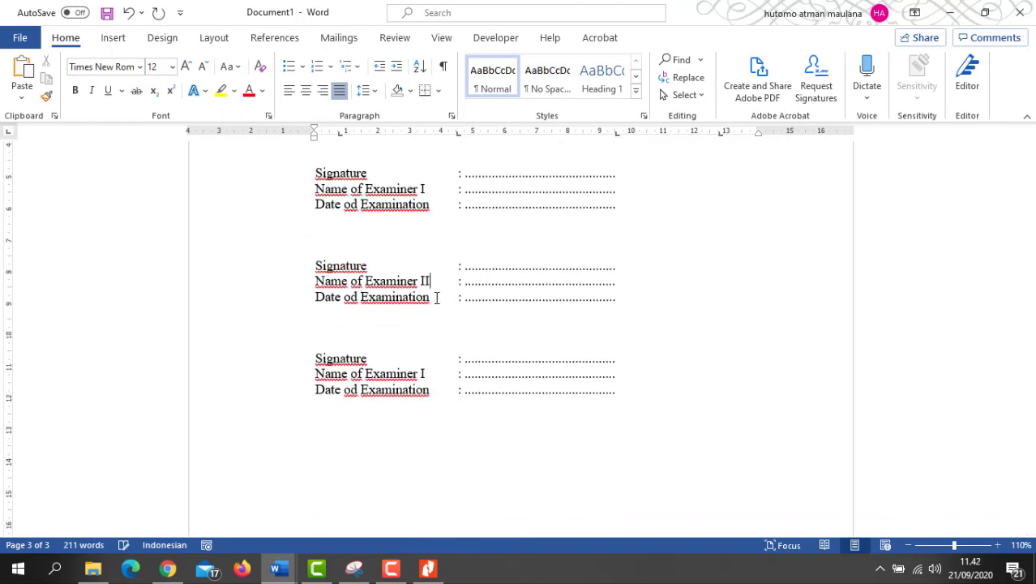
click(426, 374)
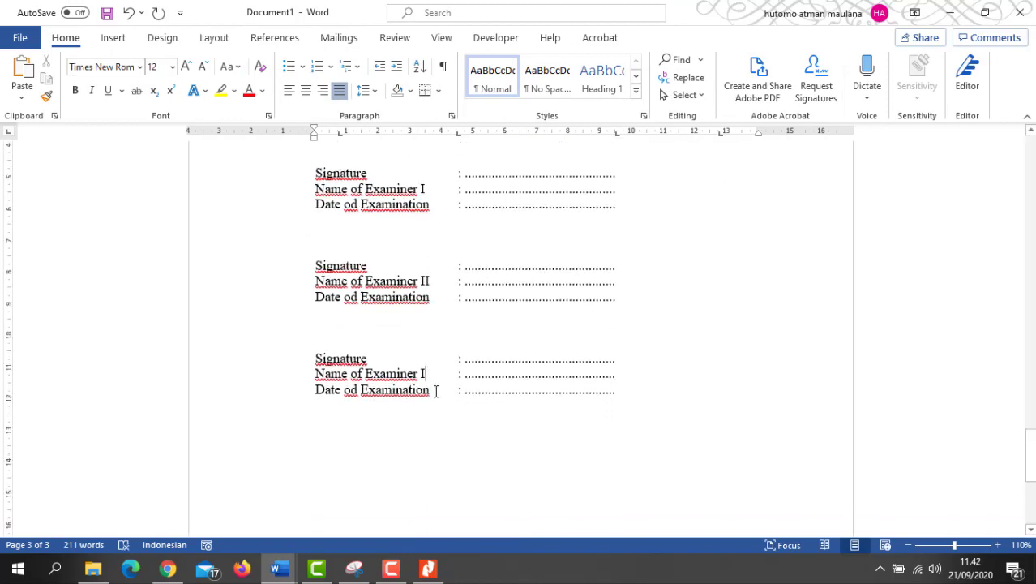
text(II)
Step: Change 'od' to 'of' in the second and third date labels and remove the d in the first
scroll(687, 346, down, 5)
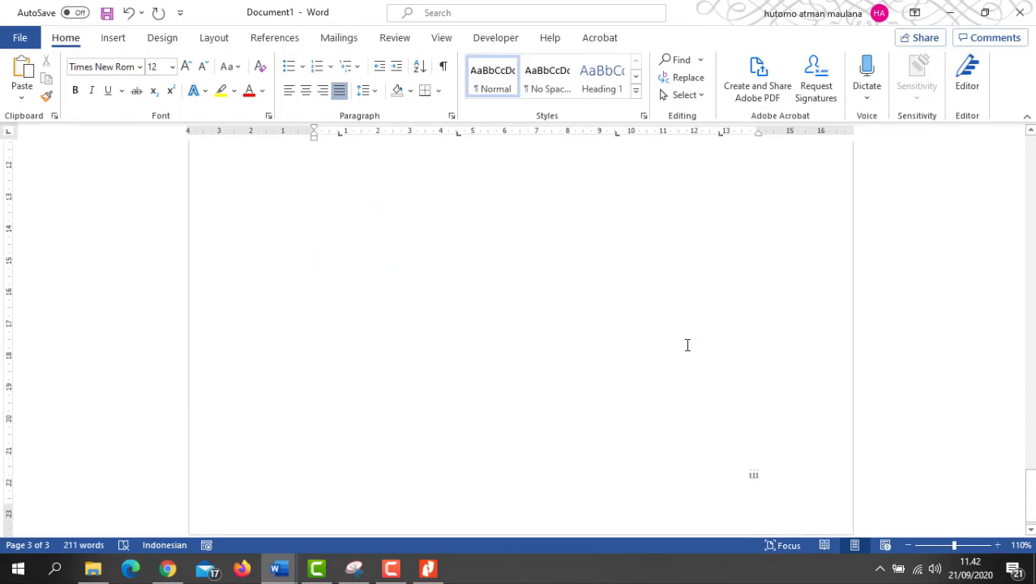
scroll(687, 346, up, 7)
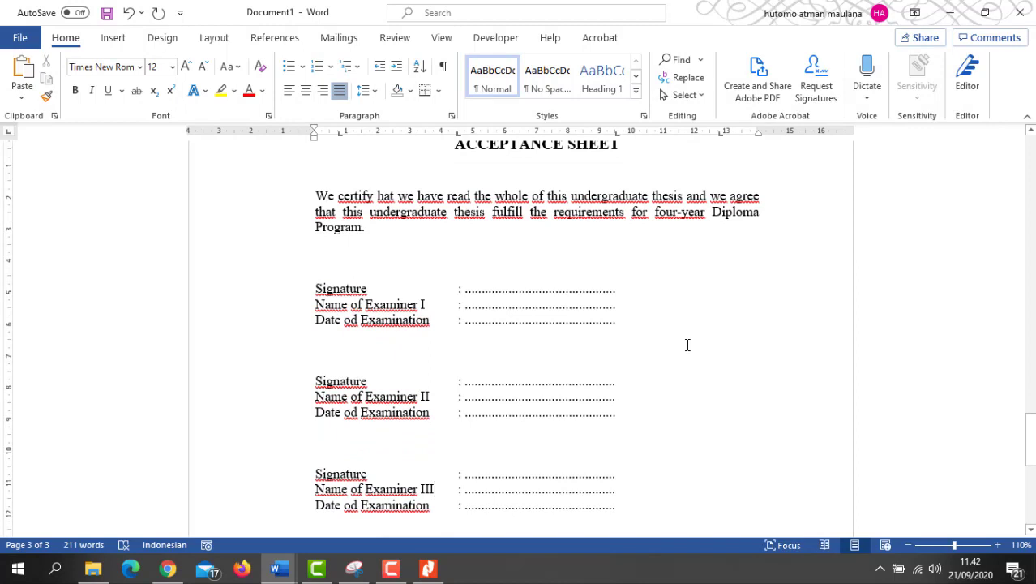
scroll(687, 345, down, 5)
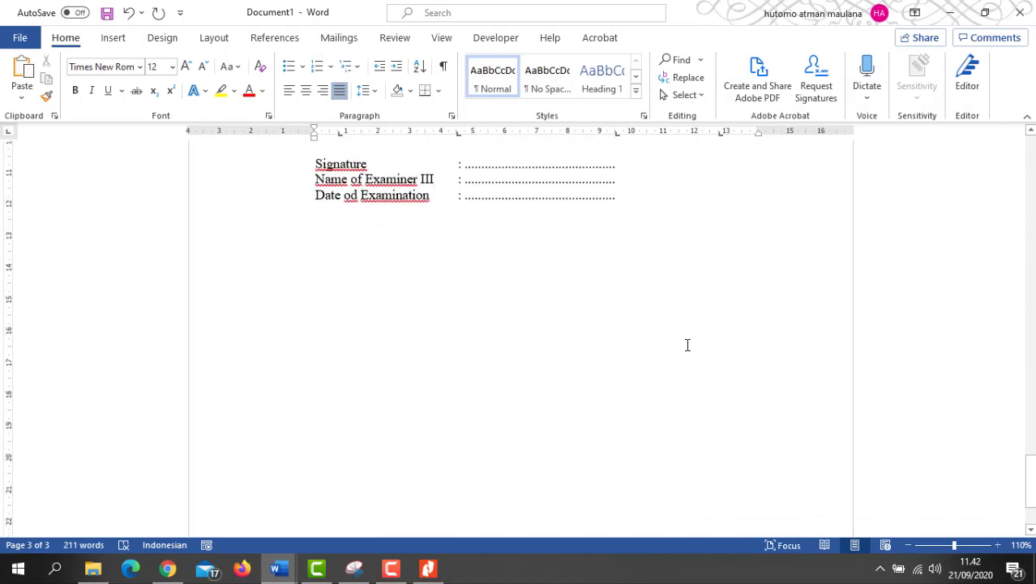
scroll(687, 346, up, 2)
scroll(687, 345, up, 3)
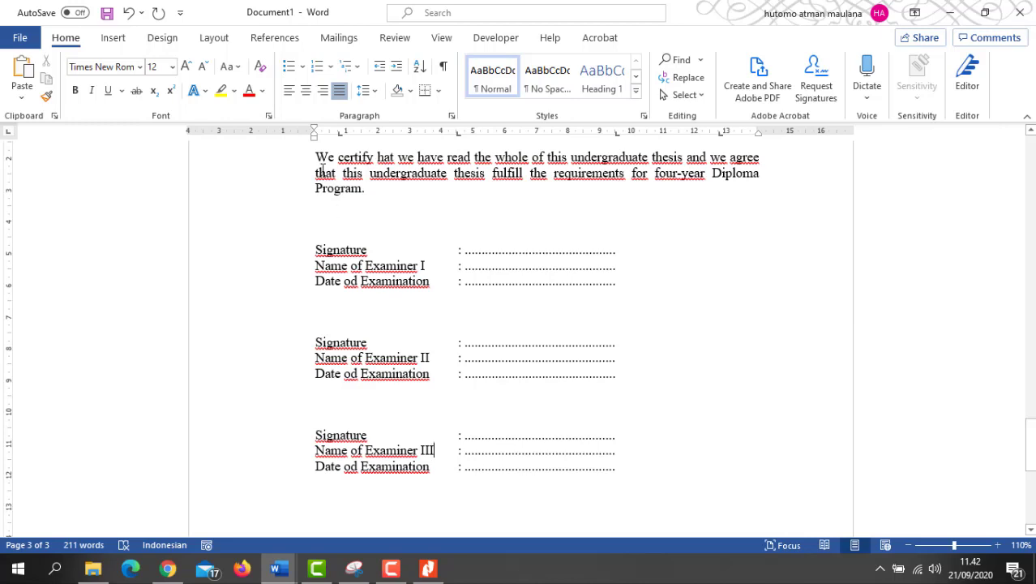
scroll(474, 334, down, 3)
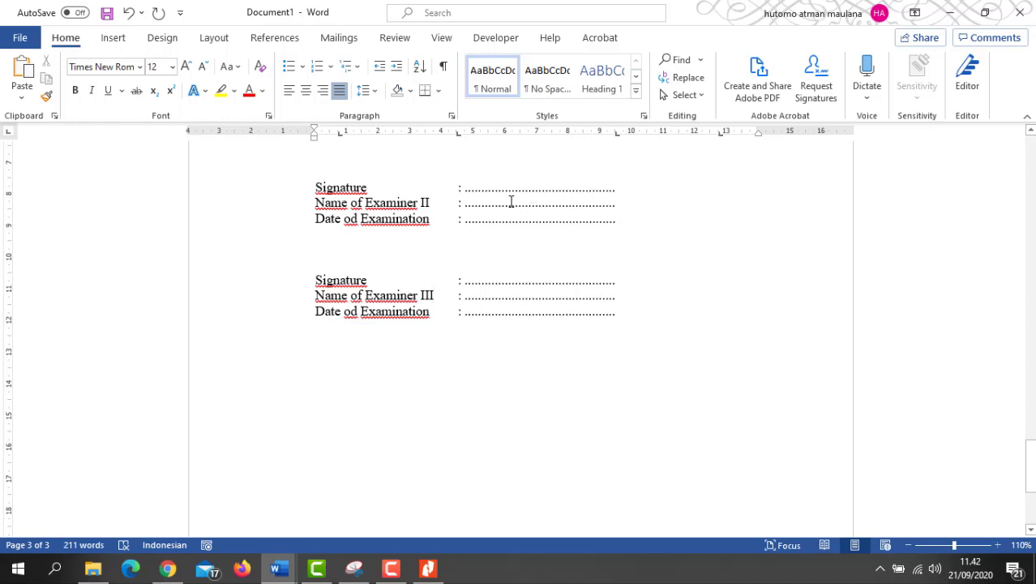
scroll(542, 215, up, 2)
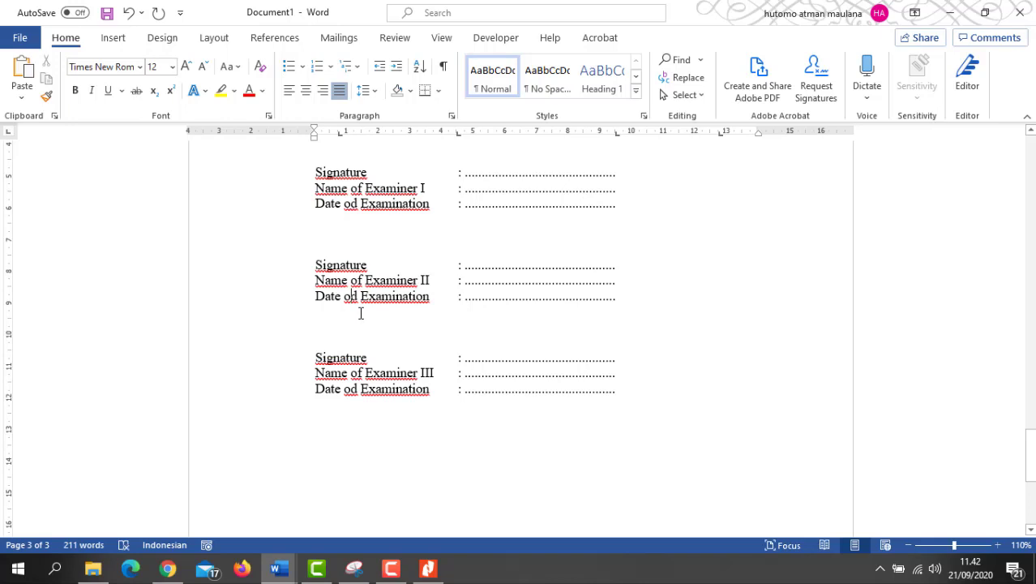
key(BackSpace)
text(f)
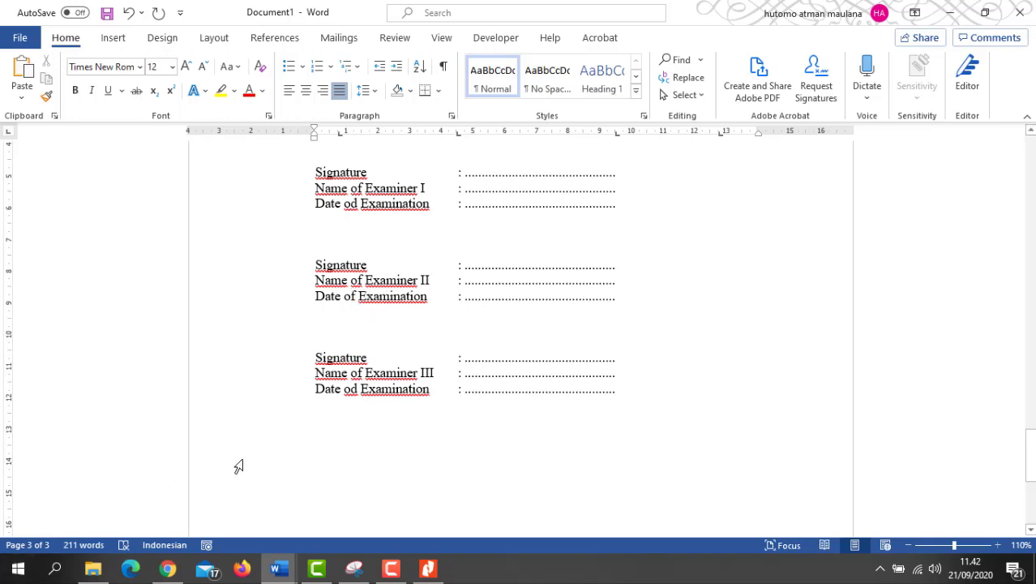
click(355, 406)
key(BackSpace)
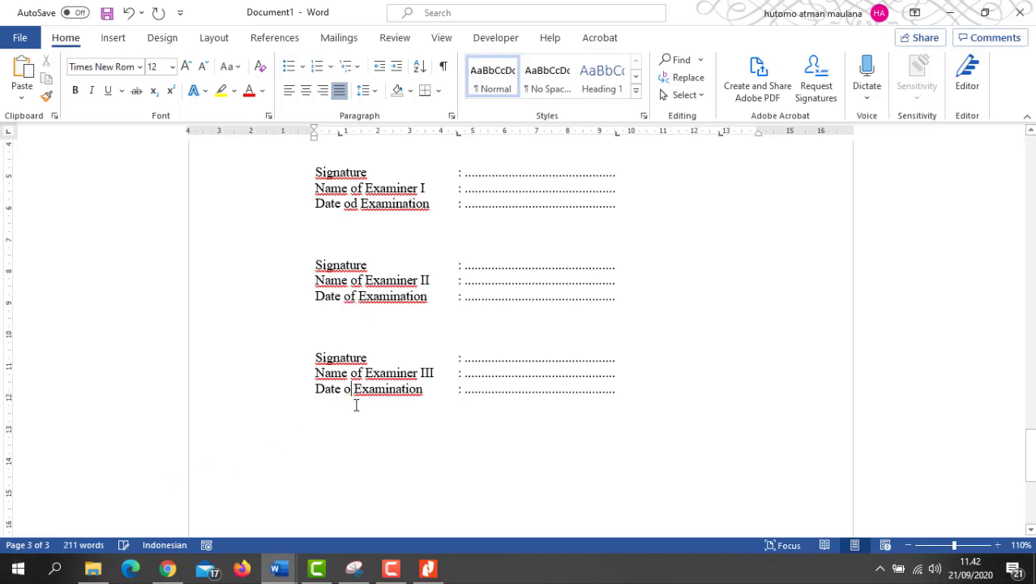
text(f)
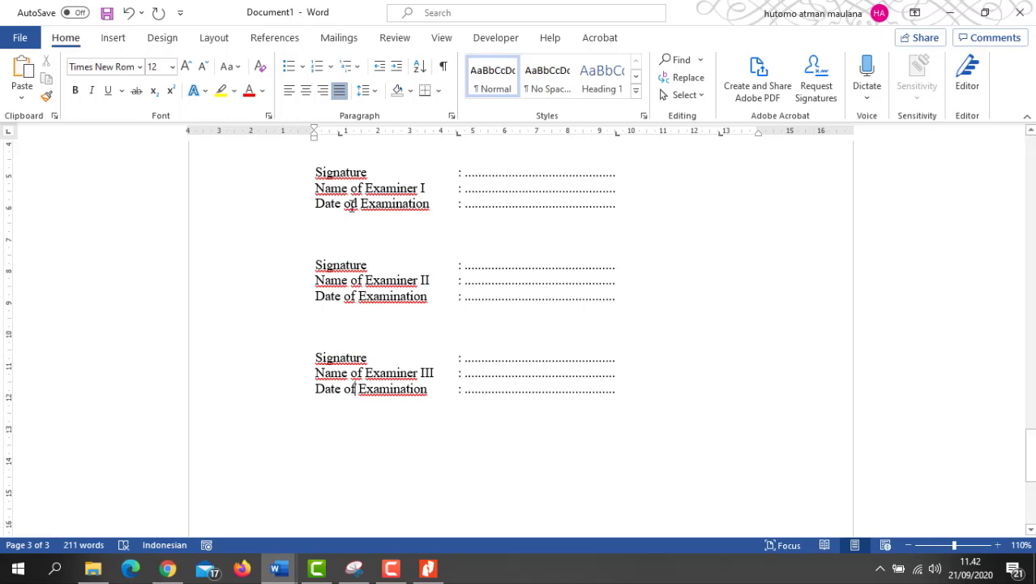
click(352, 216)
key(BackSpace)
Step: Finish the first label as 'Date of Examination' and review the three-examiner sheet against the PDF
text(f)
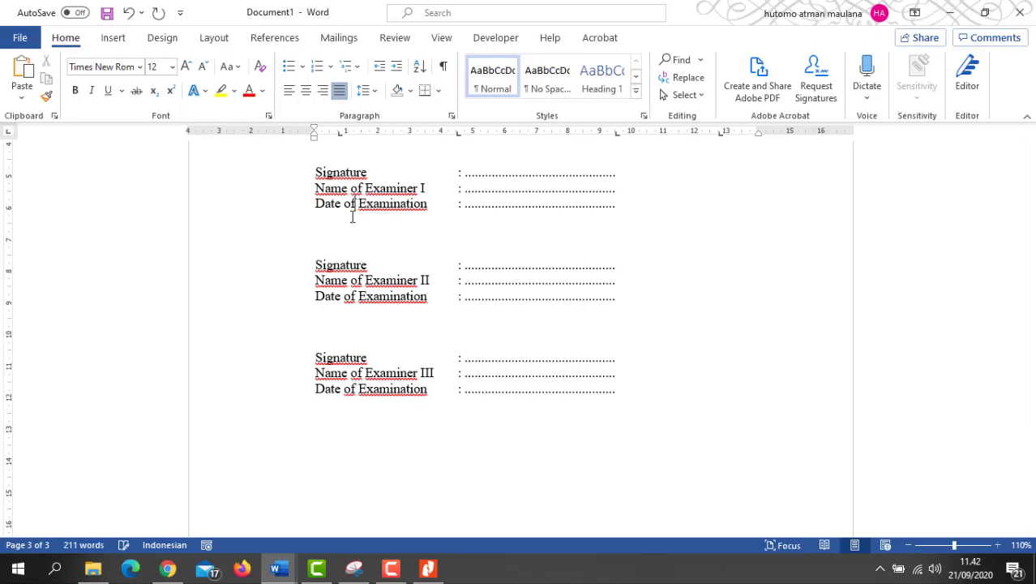
scroll(794, 254, down, 1)
scroll(794, 254, up, 7)
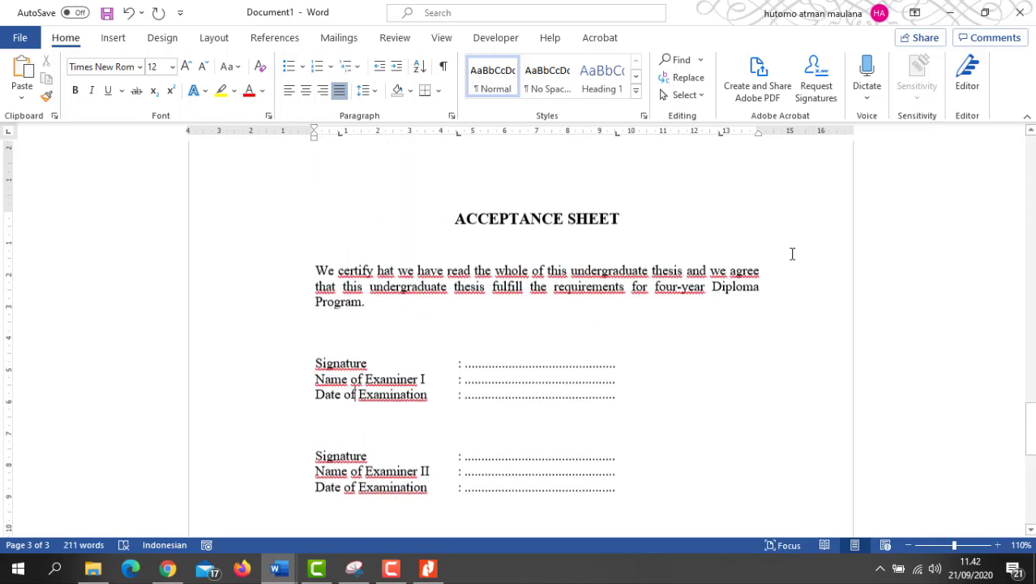
scroll(793, 254, down, 5)
scroll(792, 254, down, 3)
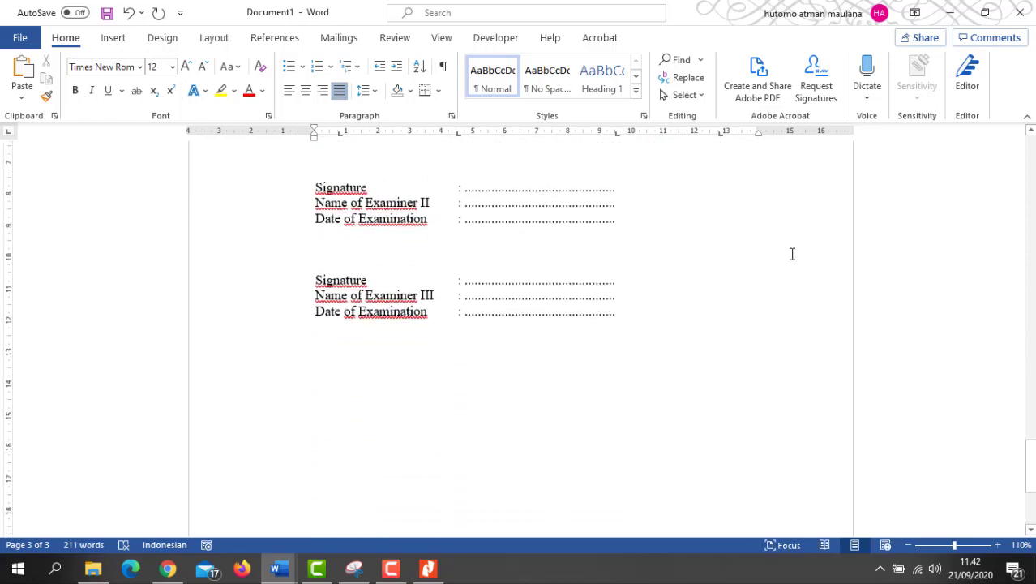
scroll(793, 254, up, 2)
click(985, 12)
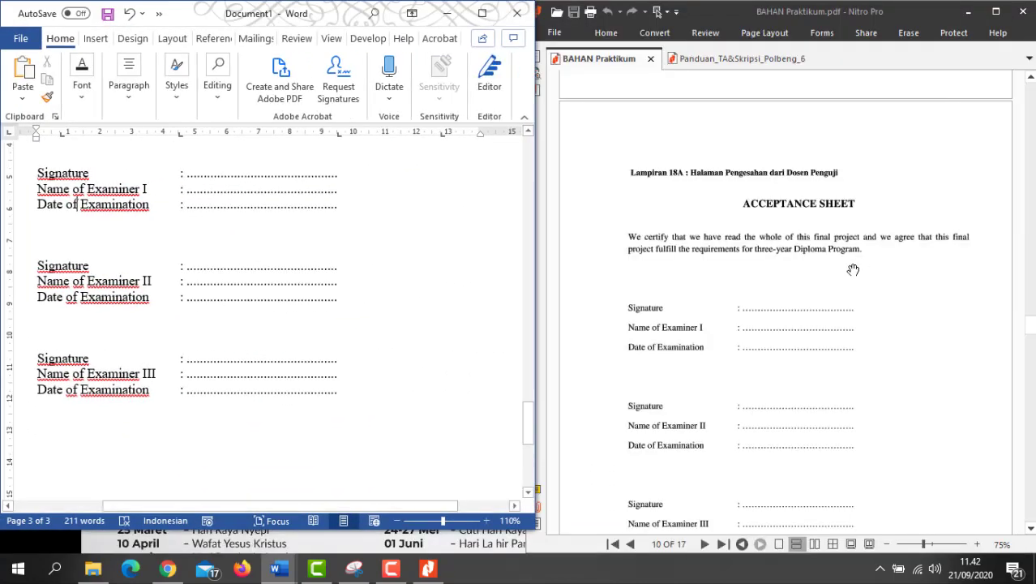
scroll(852, 271, down, 8)
scroll(852, 271, down, 4)
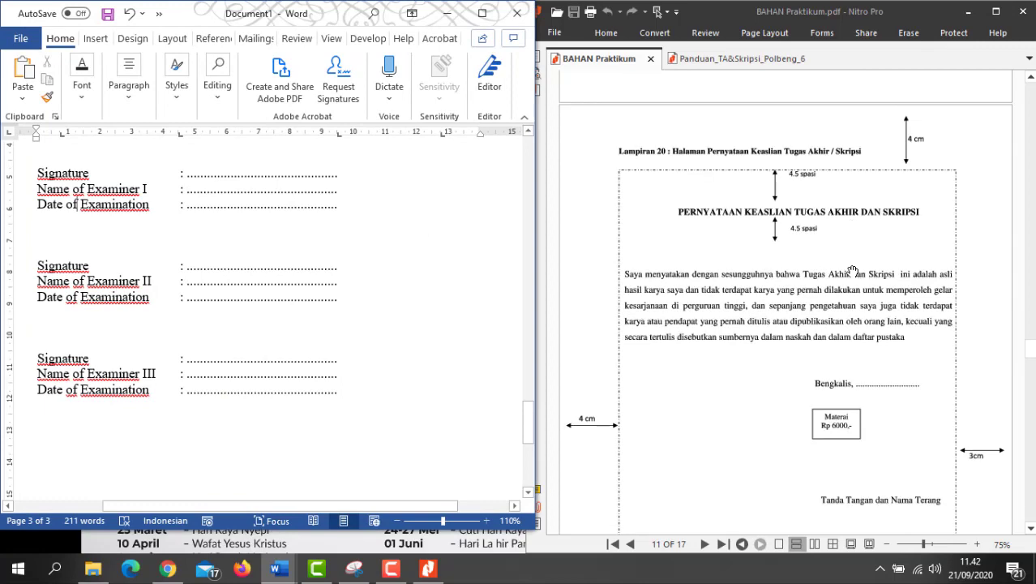
scroll(852, 270, up, 2)
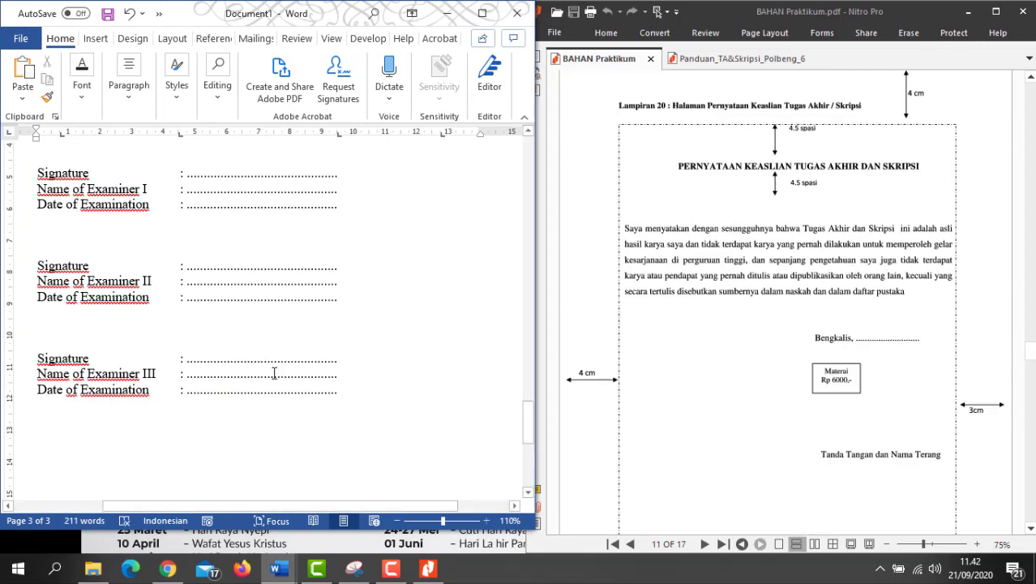
scroll(272, 371, up, 2)
scroll(272, 370, up, 5)
scroll(273, 371, down, 5)
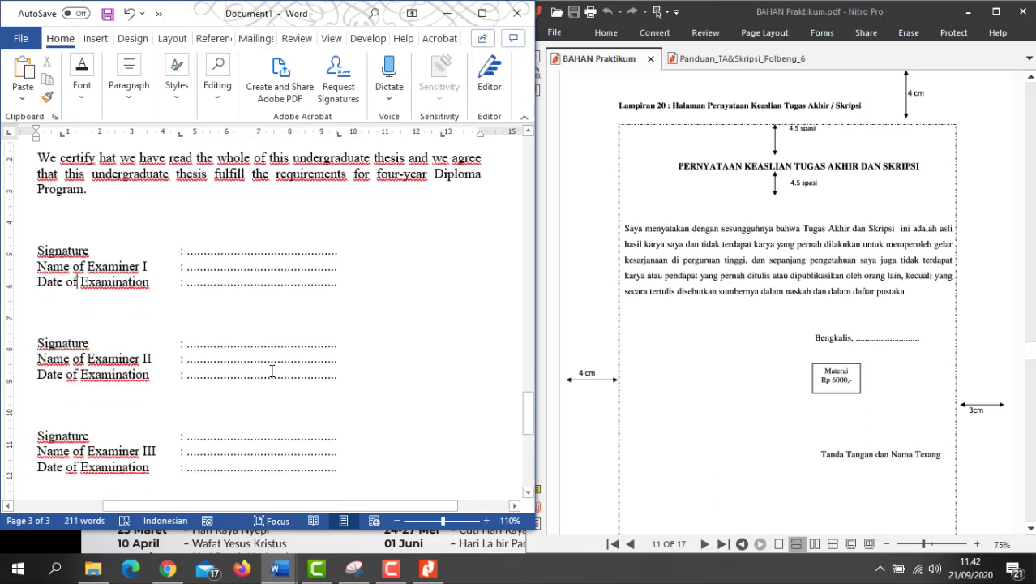
scroll(272, 371, down, 6)
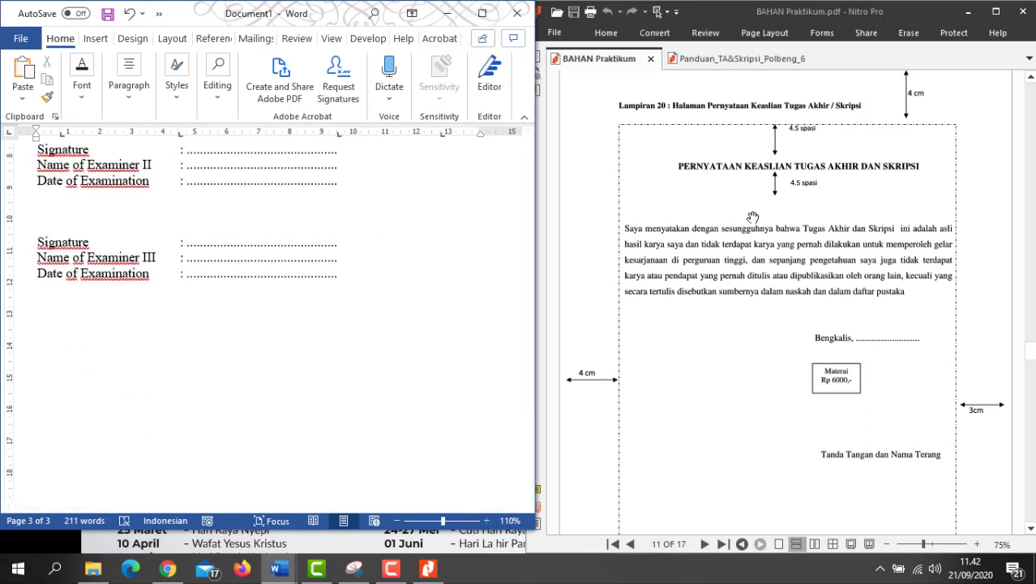
scroll(764, 243, down, 5)
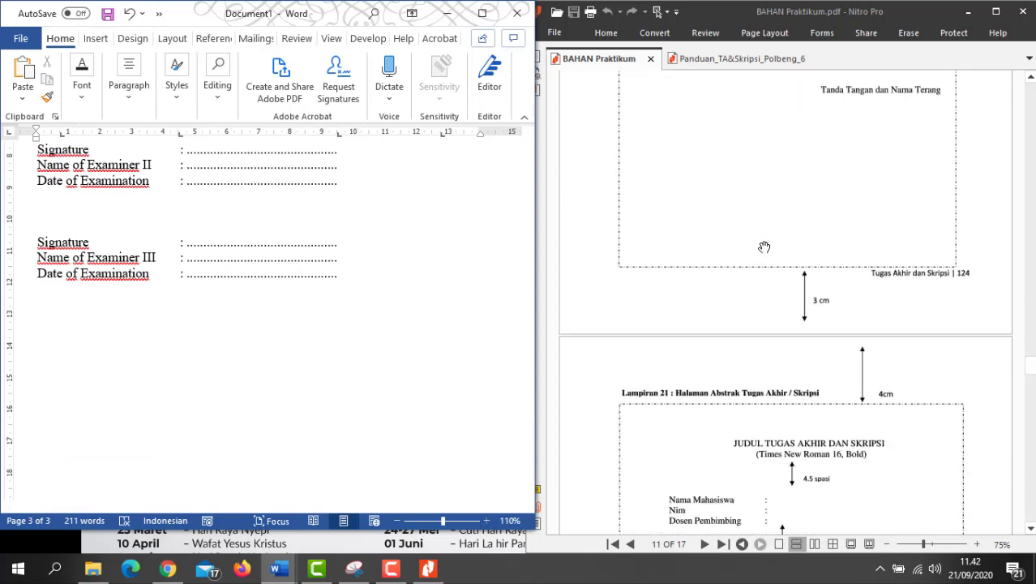
scroll(764, 246, down, 3)
scroll(764, 246, down, 10)
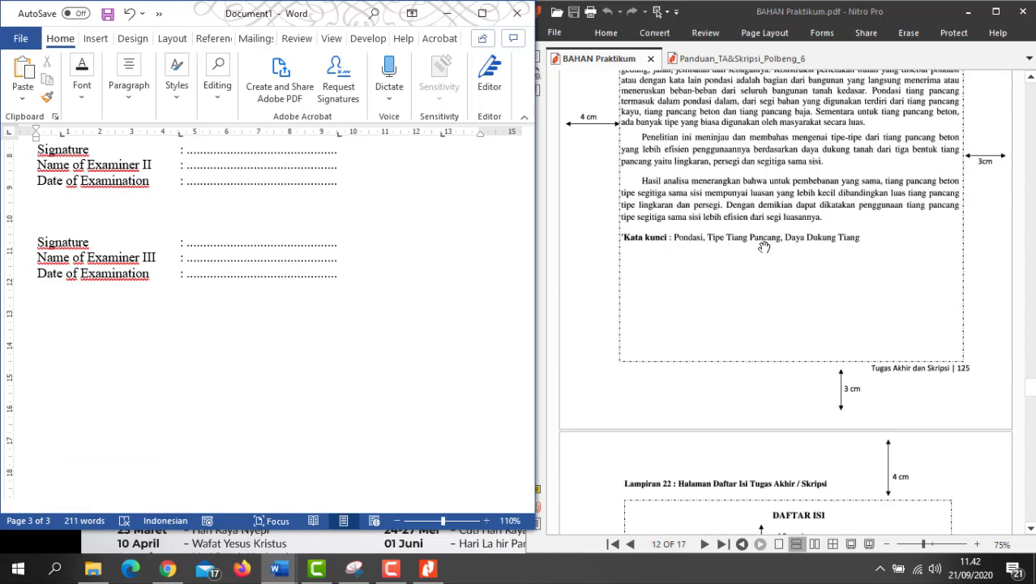
scroll(764, 247, up, 11)
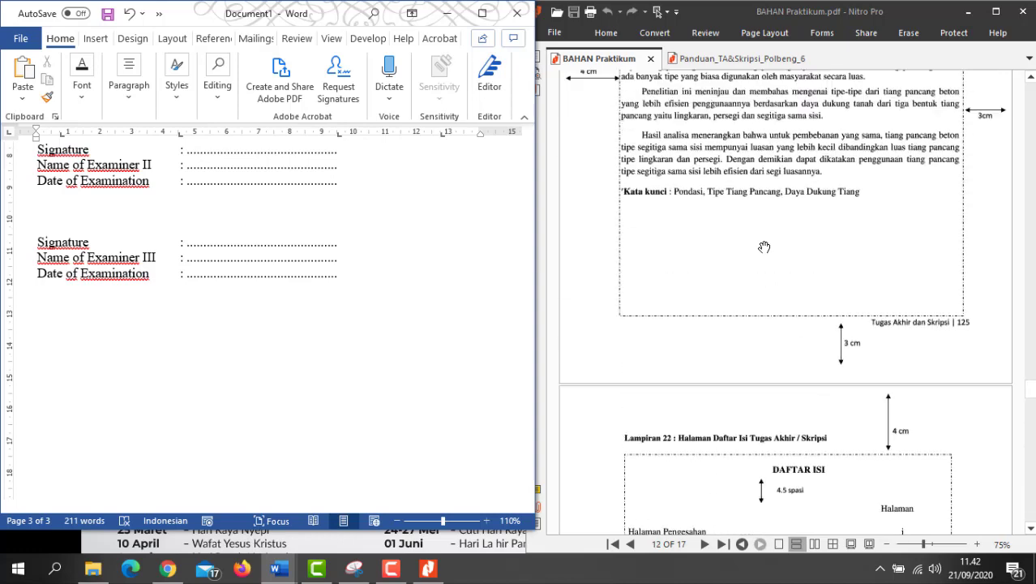
scroll(764, 246, up, 5)
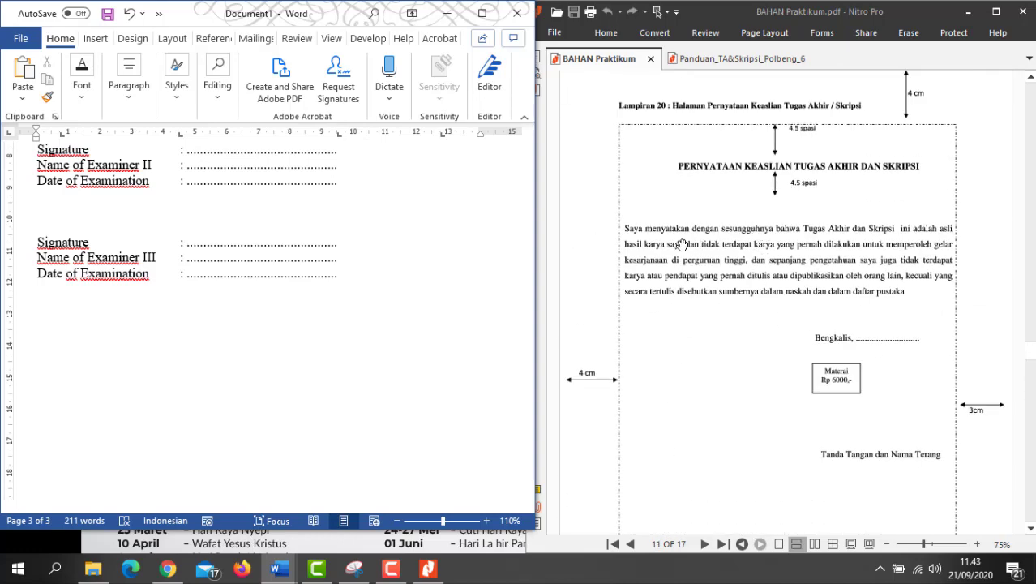
scroll(722, 254, up, 20)
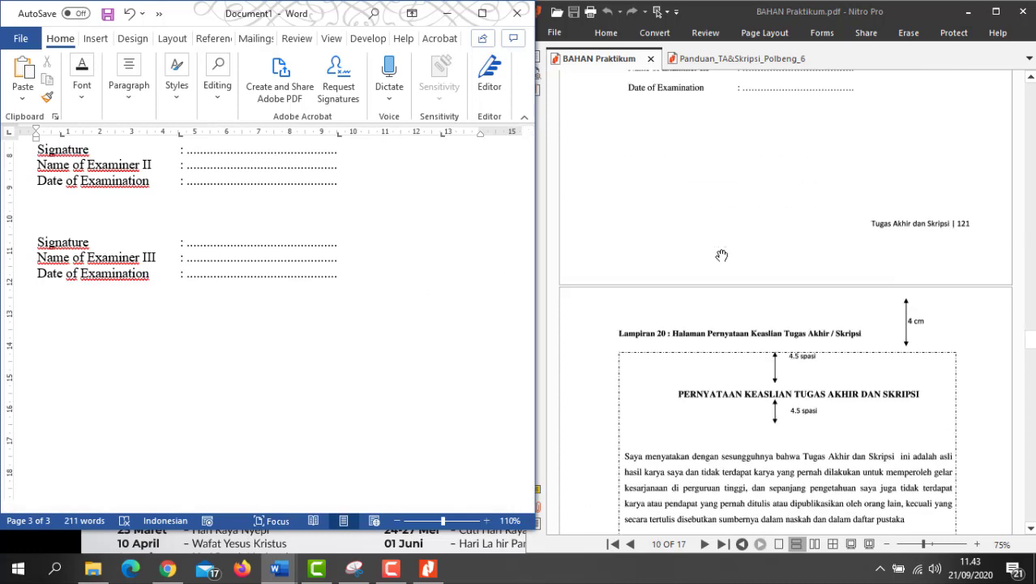
scroll(722, 255, up, 10)
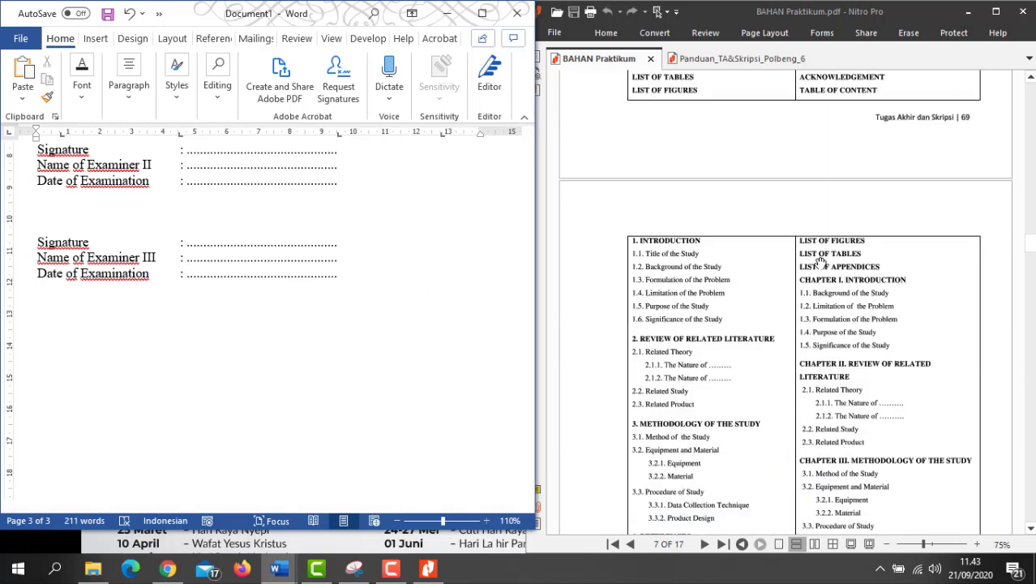
scroll(821, 259, up, 2)
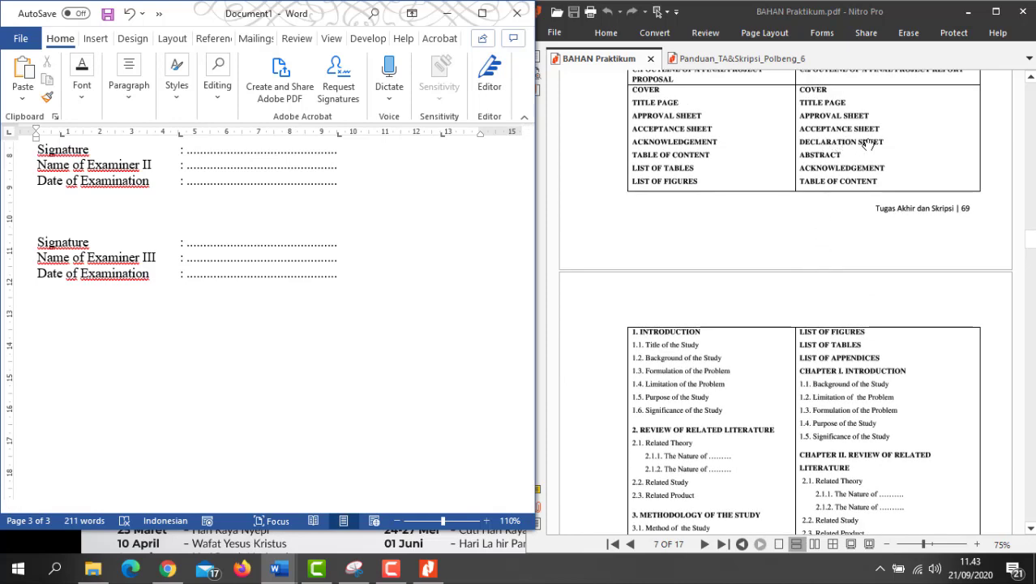
scroll(300, 339, up, 4)
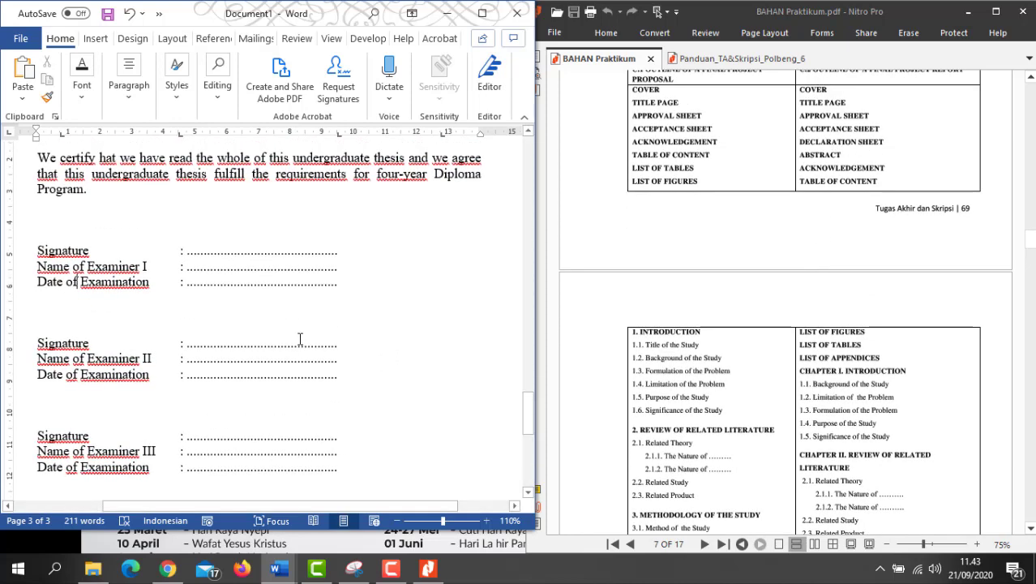
scroll(264, 434, down, 5)
scroll(268, 428, up, 6)
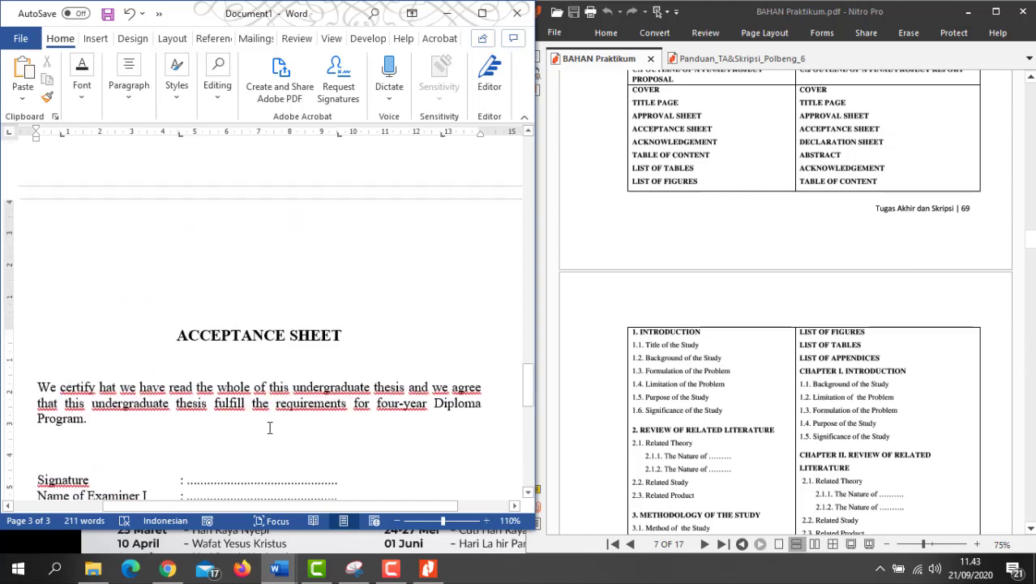
scroll(267, 428, down, 8)
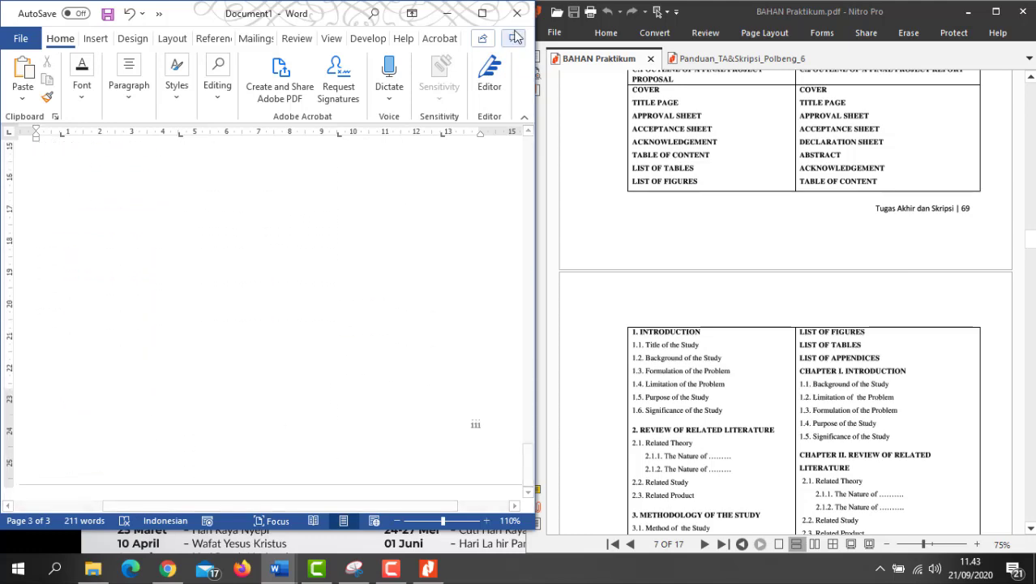
Step: Insert a Next Page section break so a blank page 4 follows the Acceptance Sheet
click(482, 13)
scroll(540, 217, up, 10)
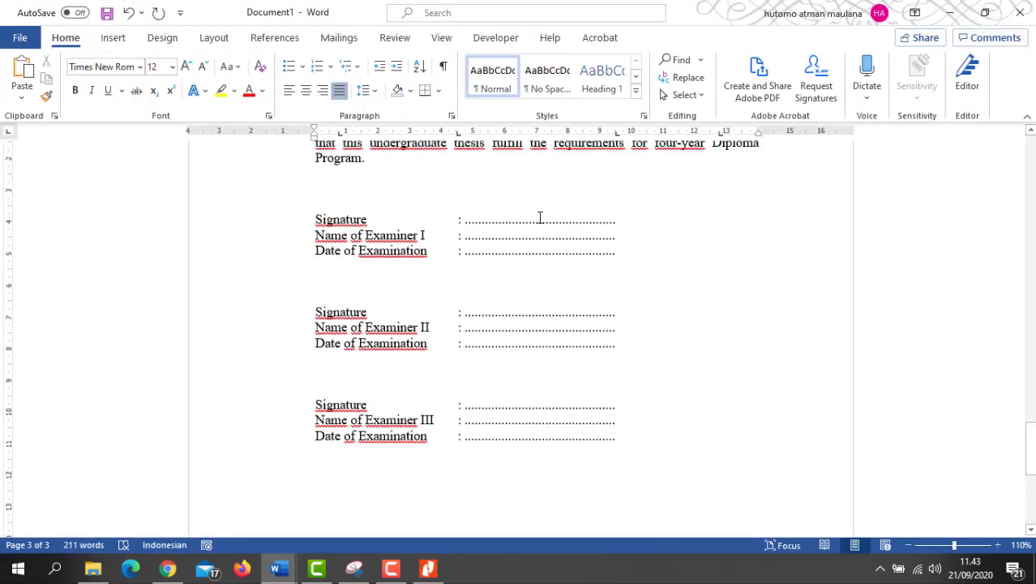
scroll(539, 215, down, 7)
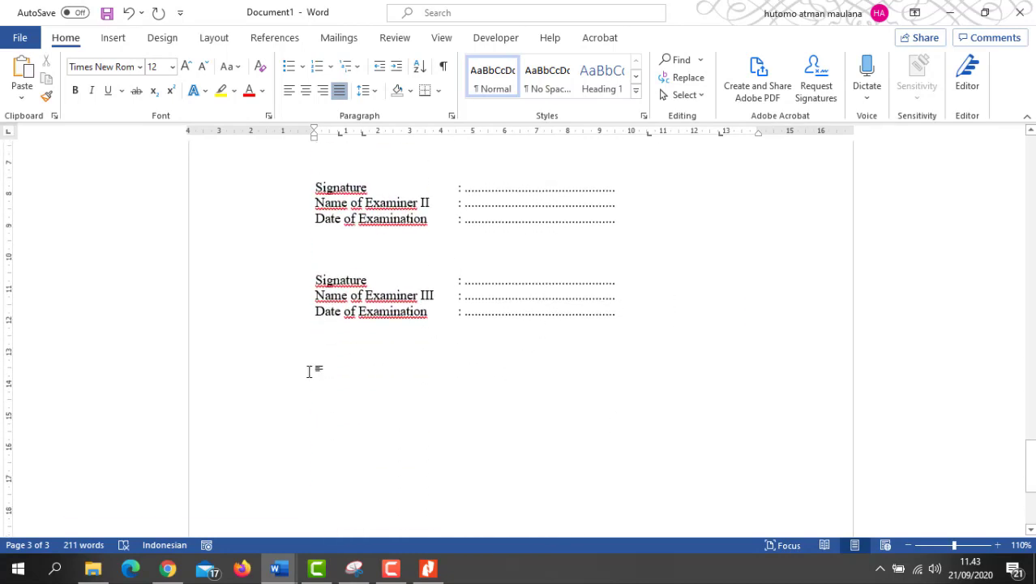
click(218, 42)
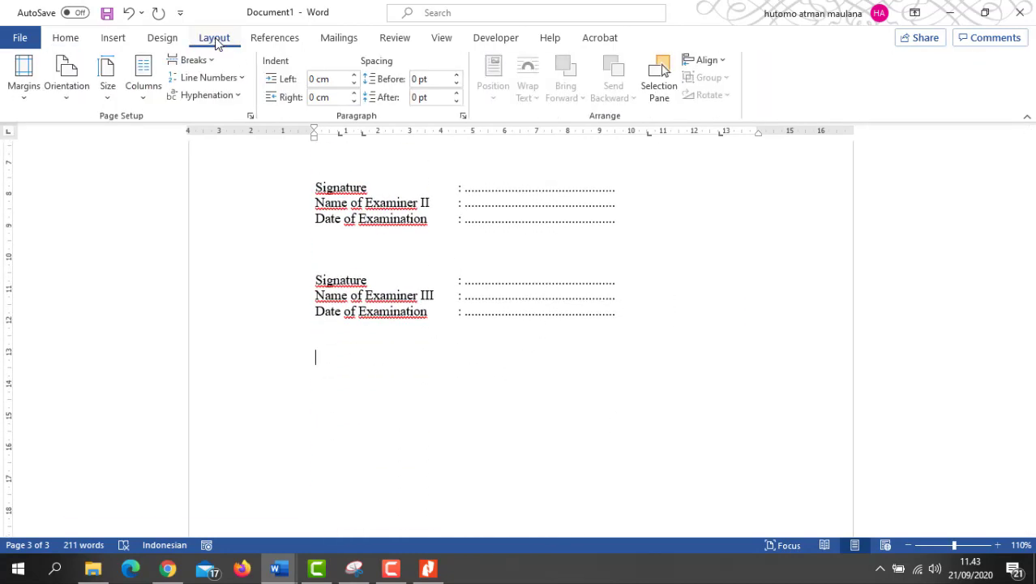
click(194, 61)
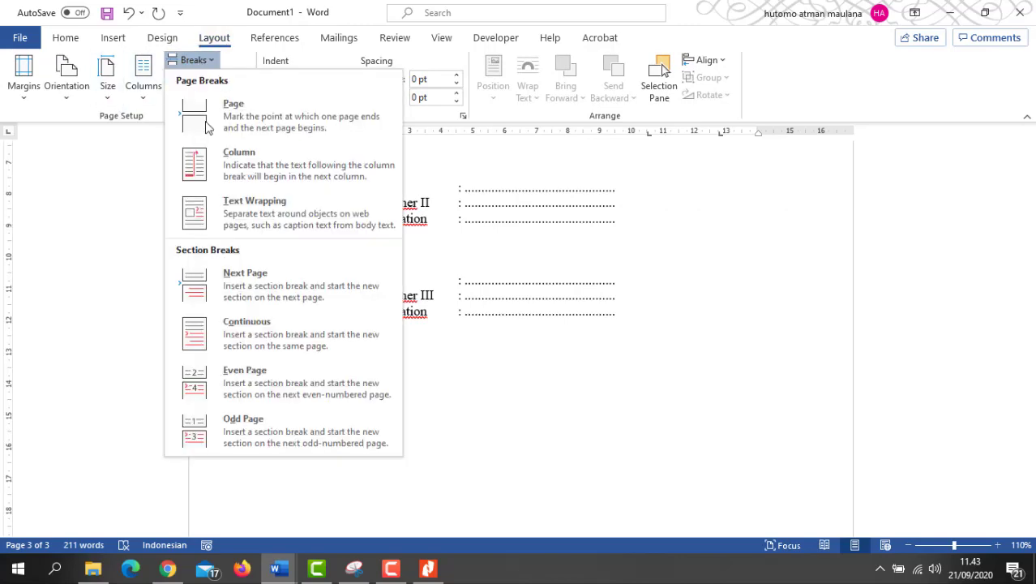
click(248, 282)
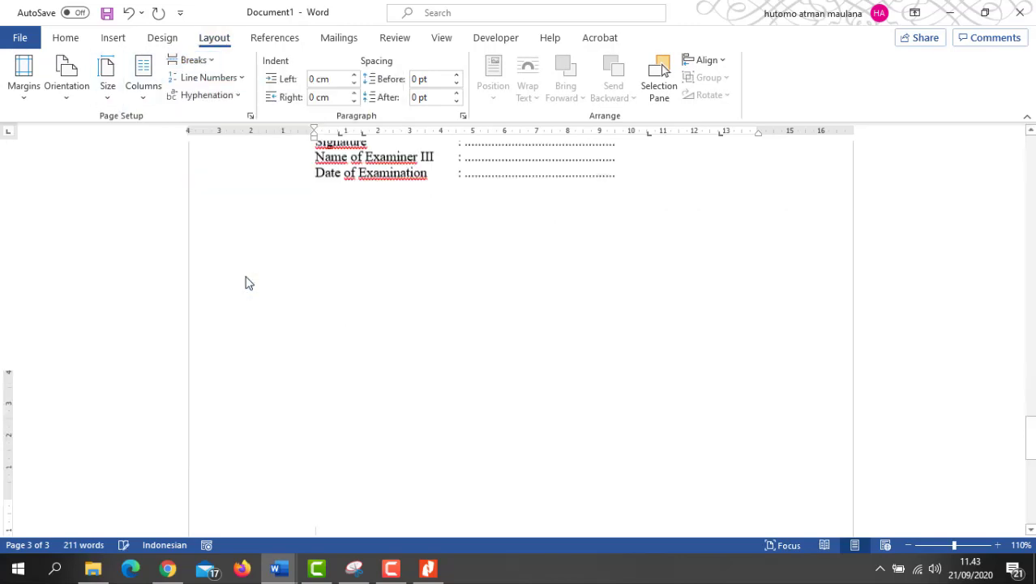
click(989, 13)
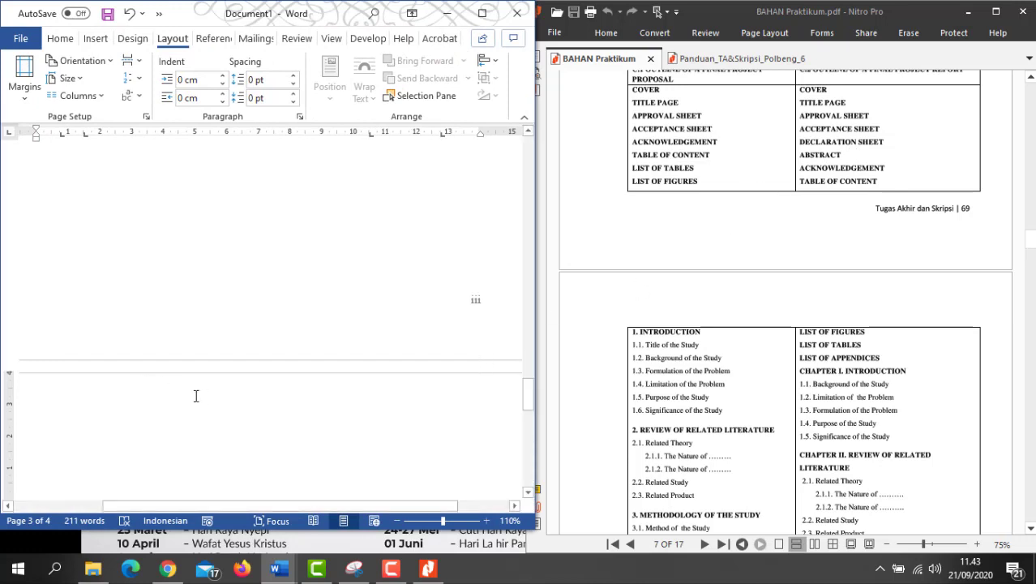
scroll(309, 373, down, 3)
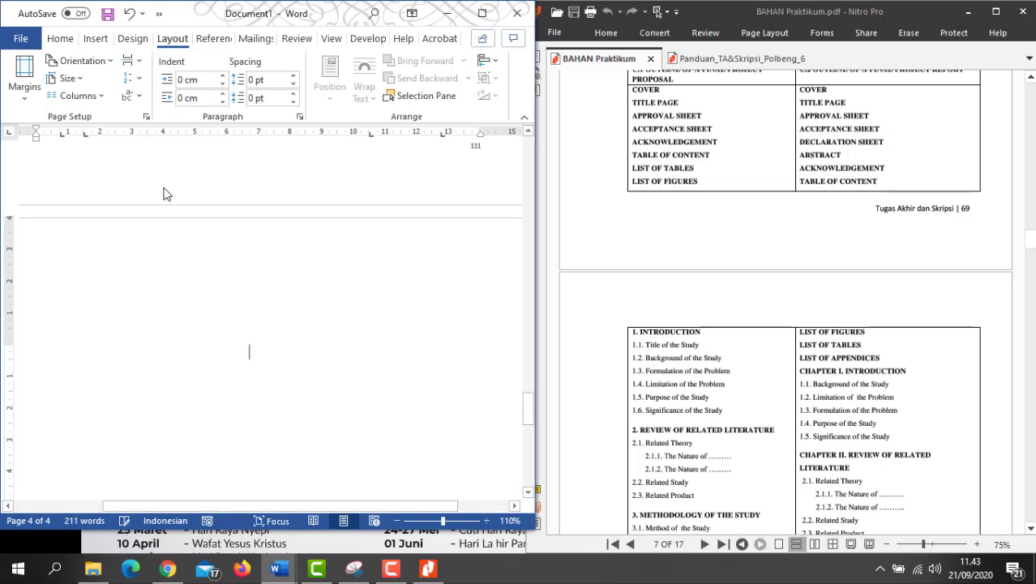
Step: Type the title 'DECLARATION SHEET' on page 4, correcting the typos
text(DECARAT)
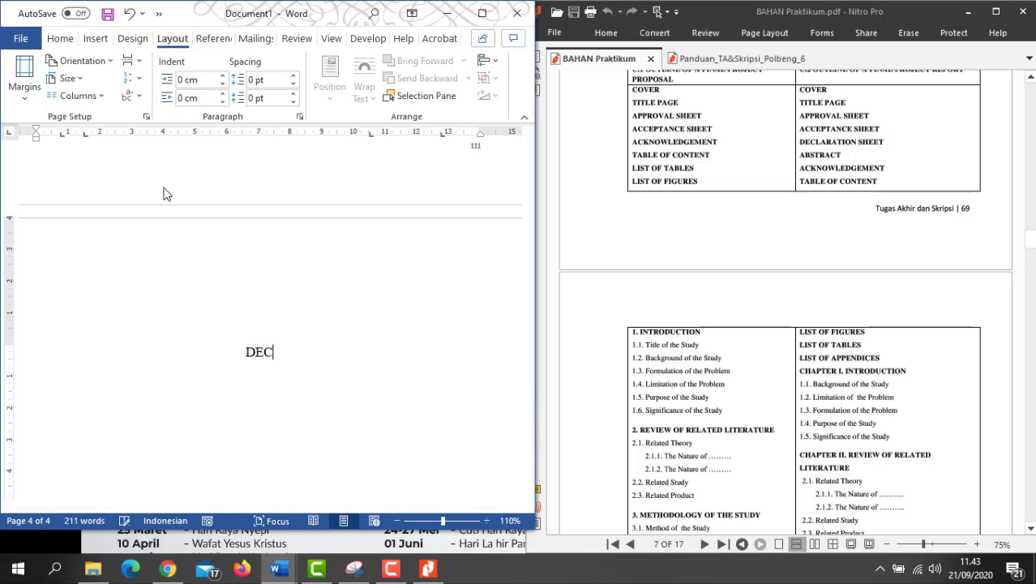
key(BackSpace)
key(BackSpace)
key(BackSpace)
key(BackSpace)
text(LARATIONN SHEET)
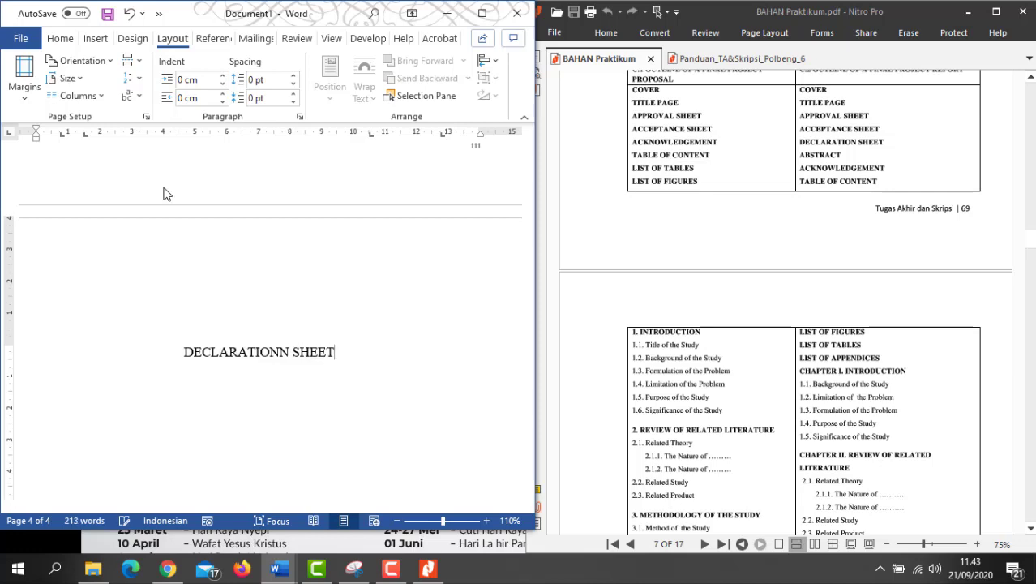
click(285, 352)
key(BackSpace)
Step: Make the DECLARATION SHEET title bold and enlarge it to 14 pt
drag(331, 352, 203, 351)
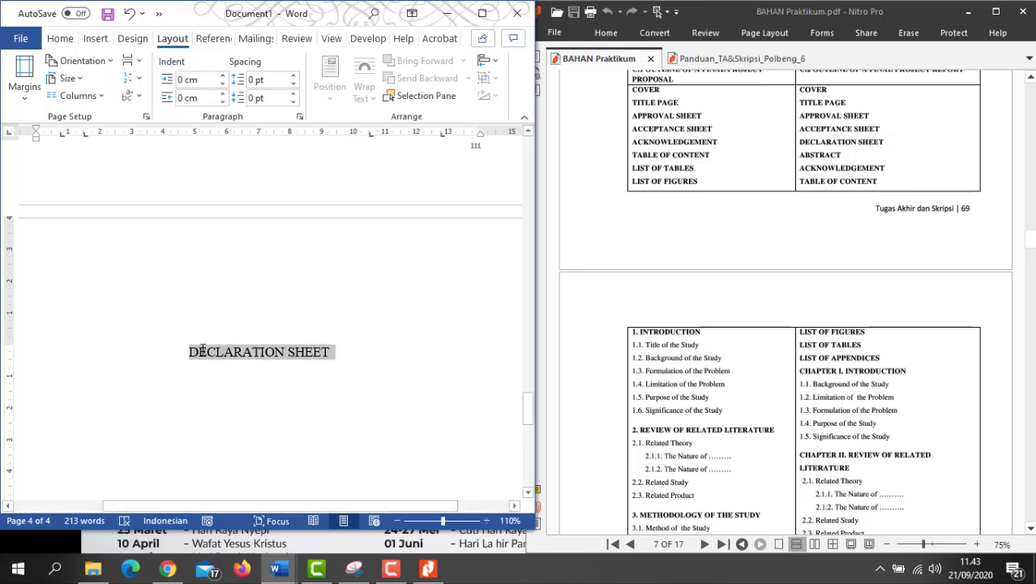
key(ctrl+b)
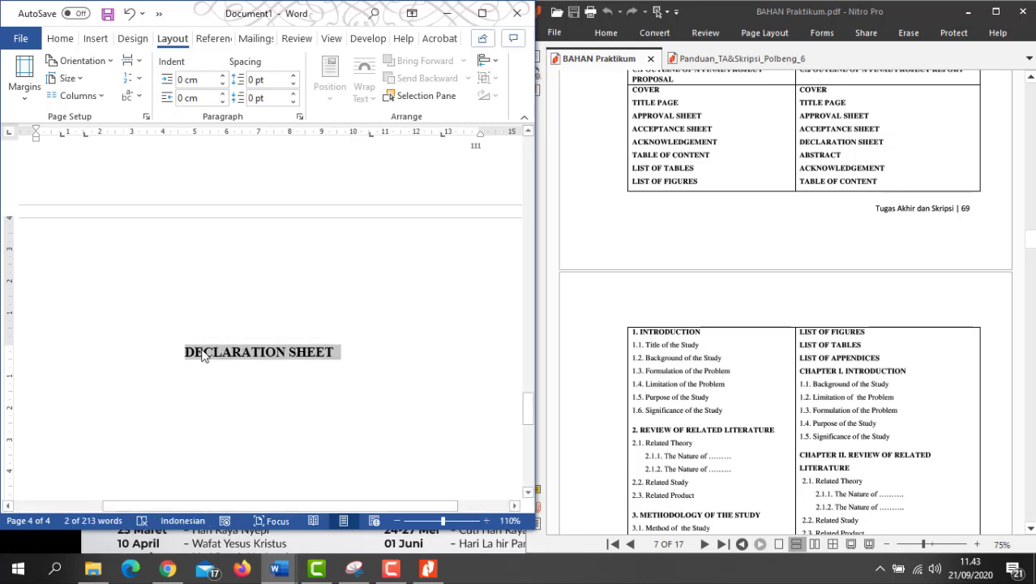
right_click(208, 352)
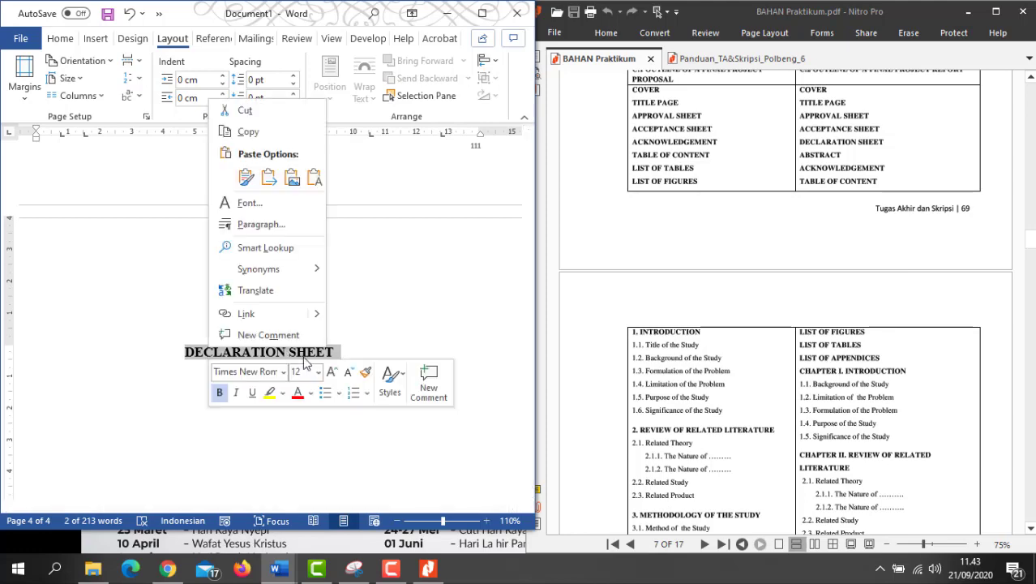
click(332, 373)
click(359, 355)
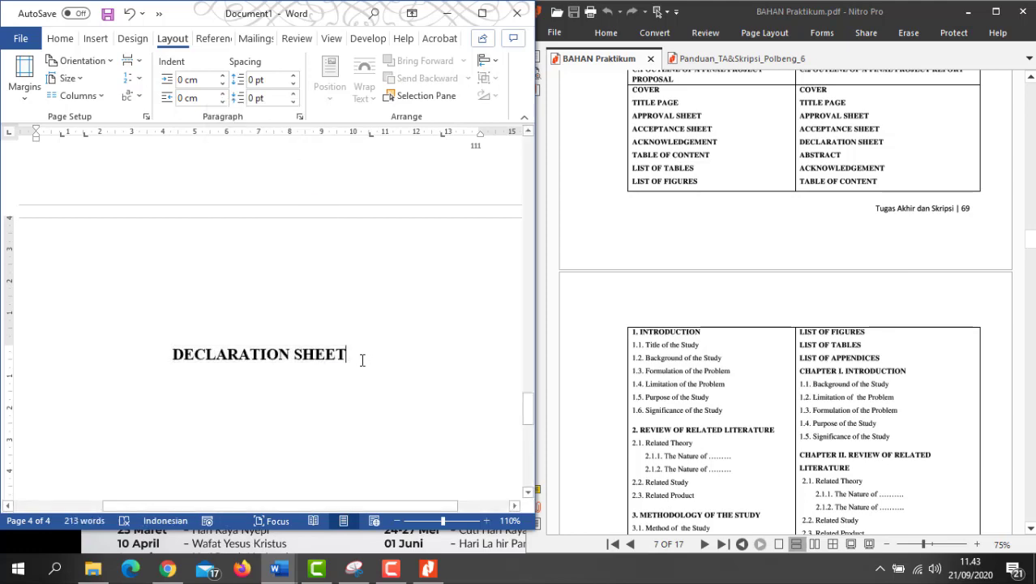
scroll(362, 348, down, 2)
scroll(611, 279, down, 20)
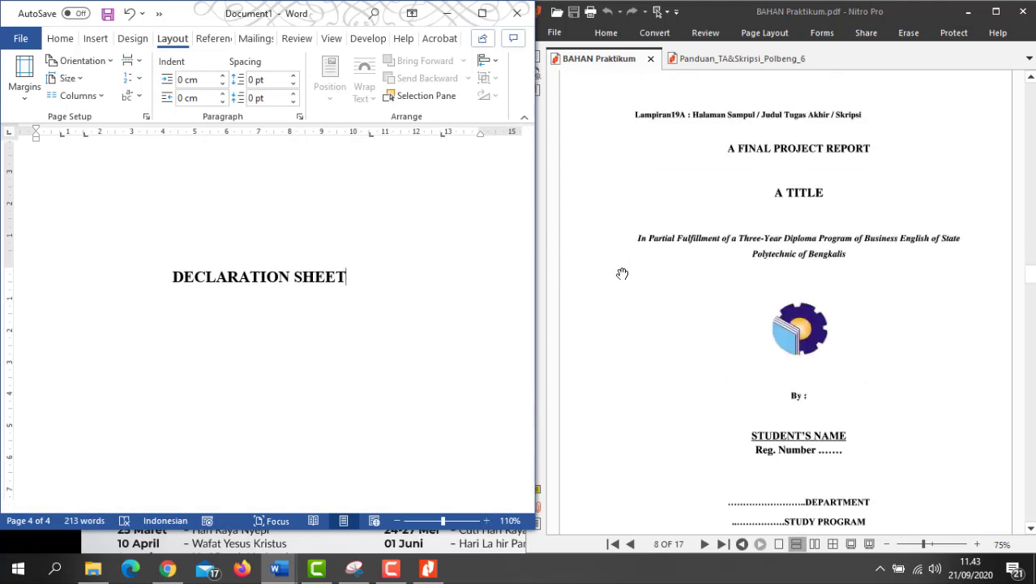
scroll(622, 274, down, 20)
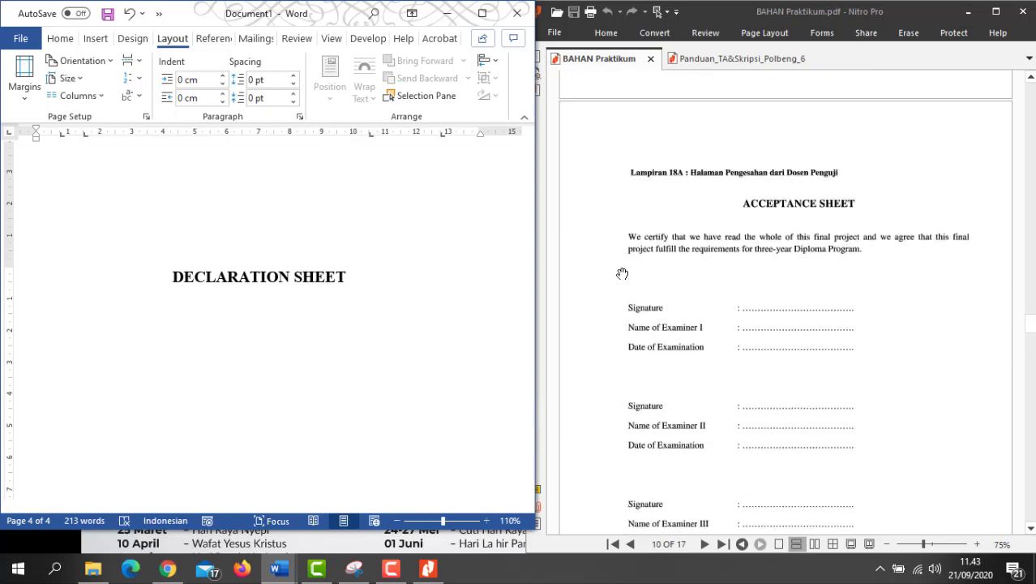
scroll(622, 274, up, 5)
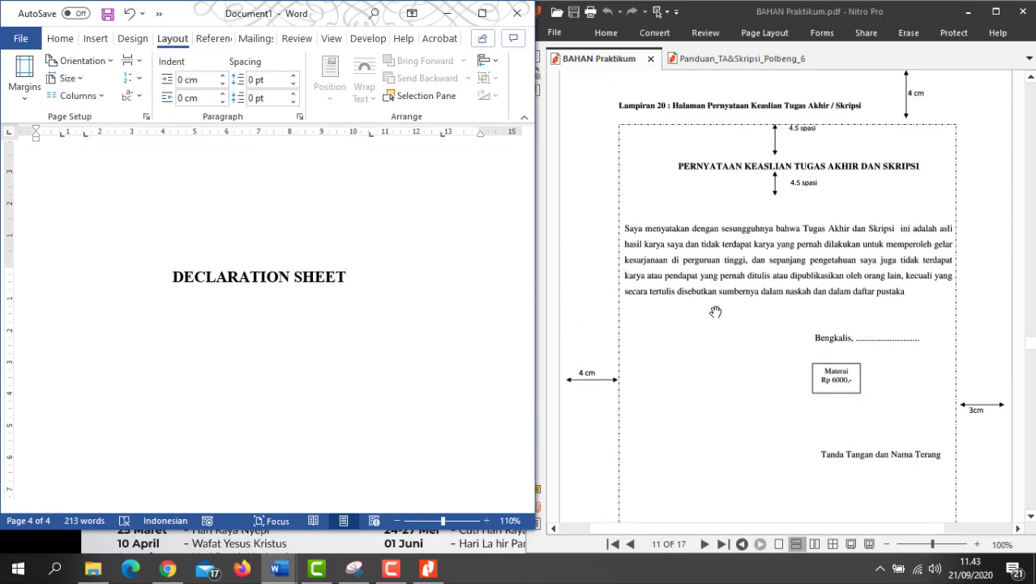
ctrl+scroll(719, 331, up, 1)
drag(811, 526, 827, 528)
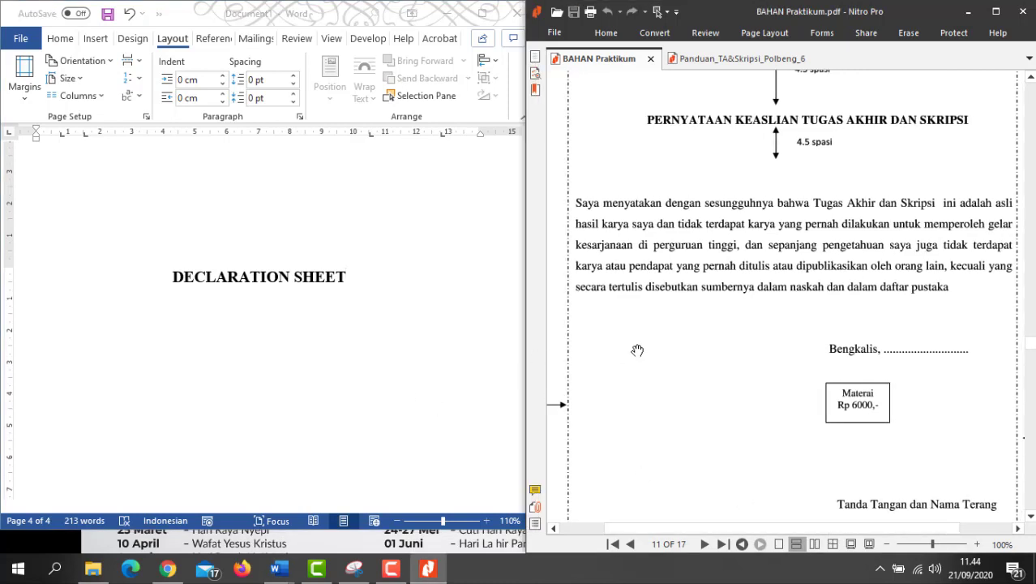
scroll(638, 350, up, 1)
Step: Bring the Word document back in front of the Nitro PDF
click(326, 316)
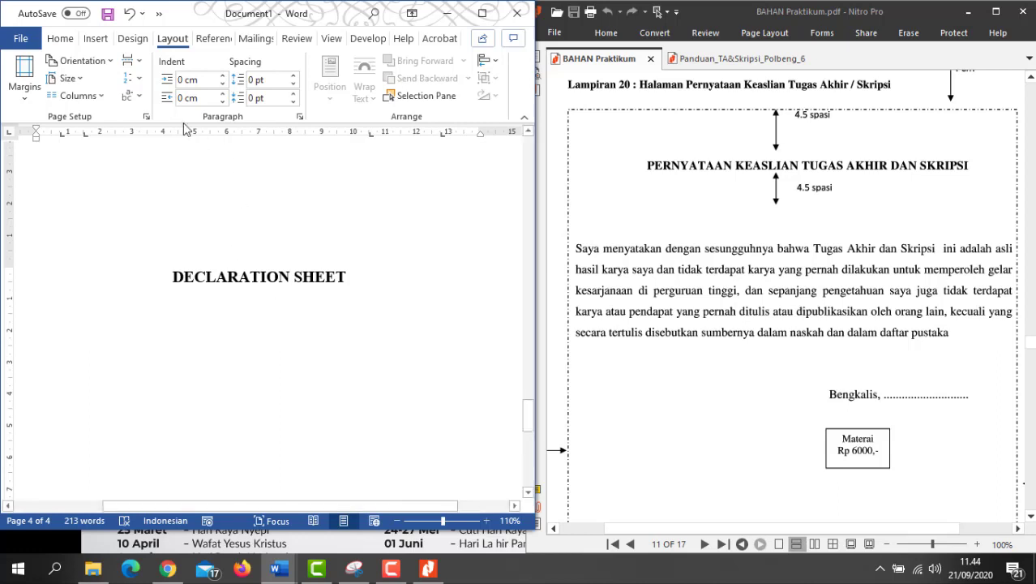
Step: Reduce the font to 11 pt and begin the statement with 'Saya menyatakan dengan sesungguhn'
click(63, 41)
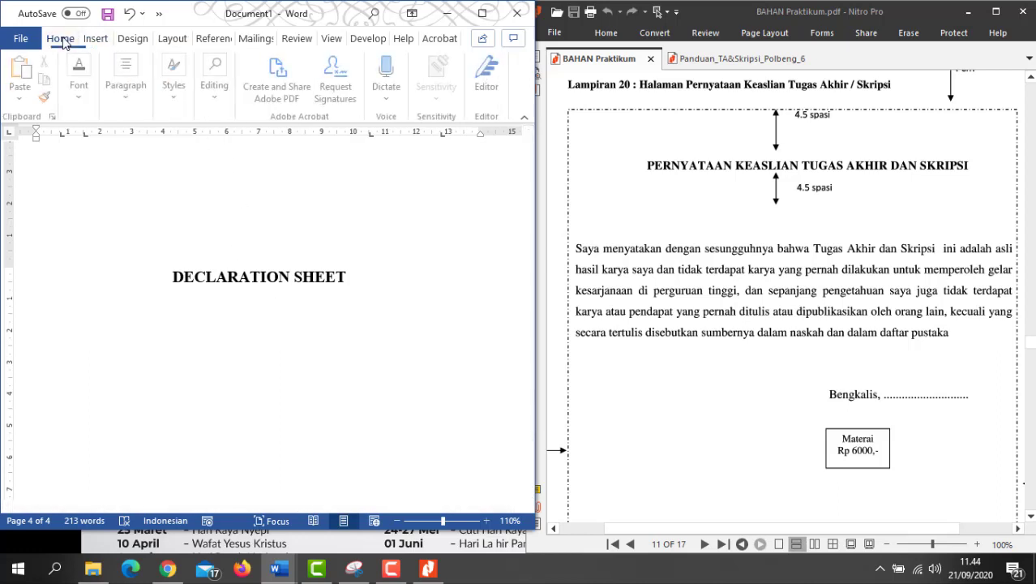
click(82, 93)
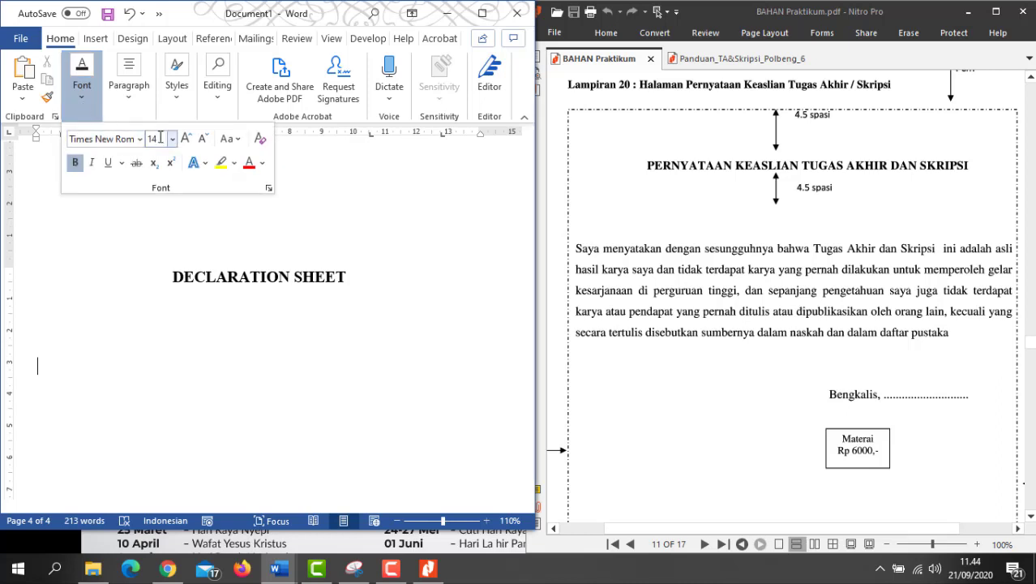
click(203, 139)
click(203, 139)
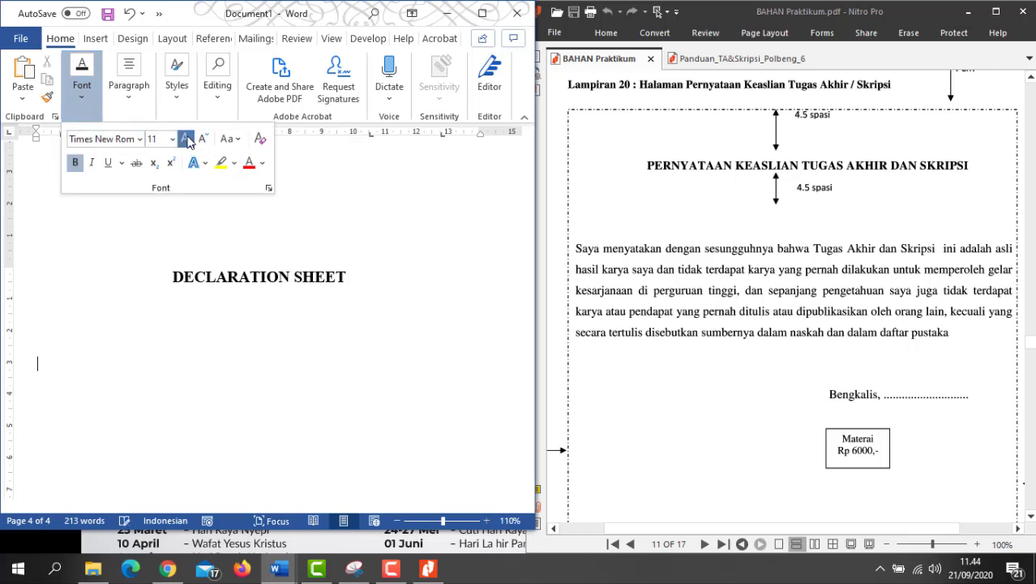
click(56, 369)
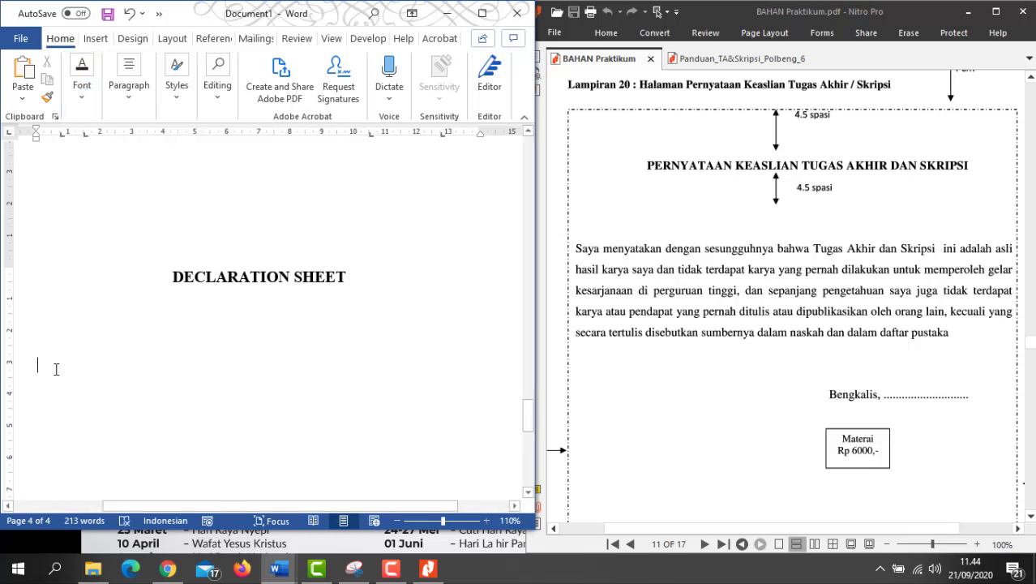
scroll(187, 374, down, 1)
text(S)
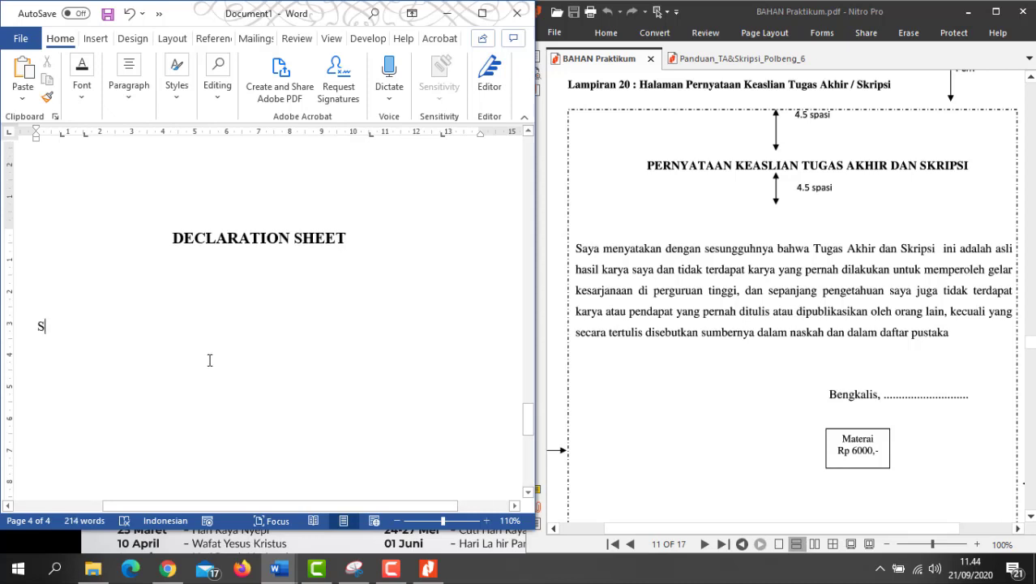
text(aya menyatakan )
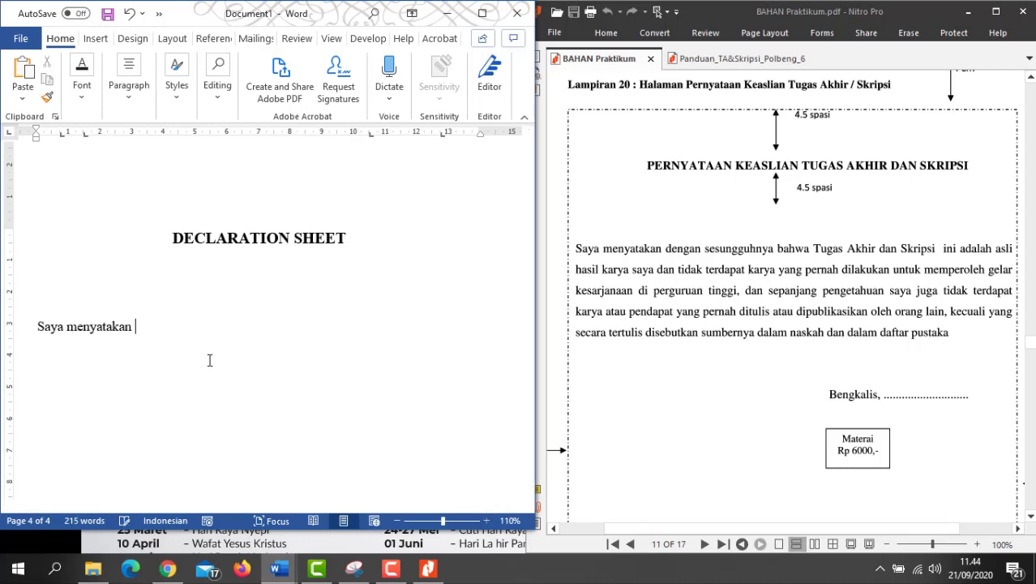
text(dengan sesungguhn)
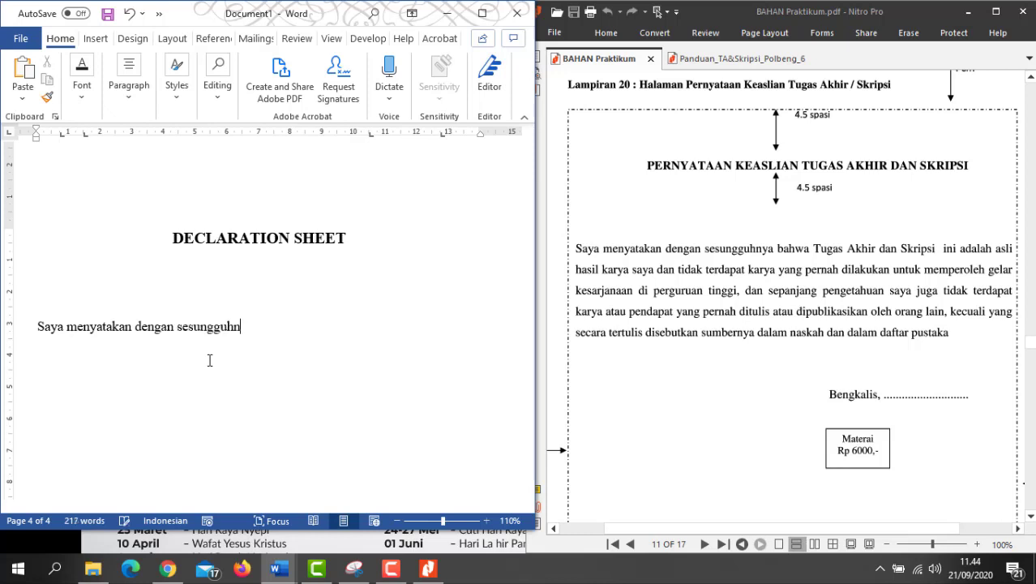